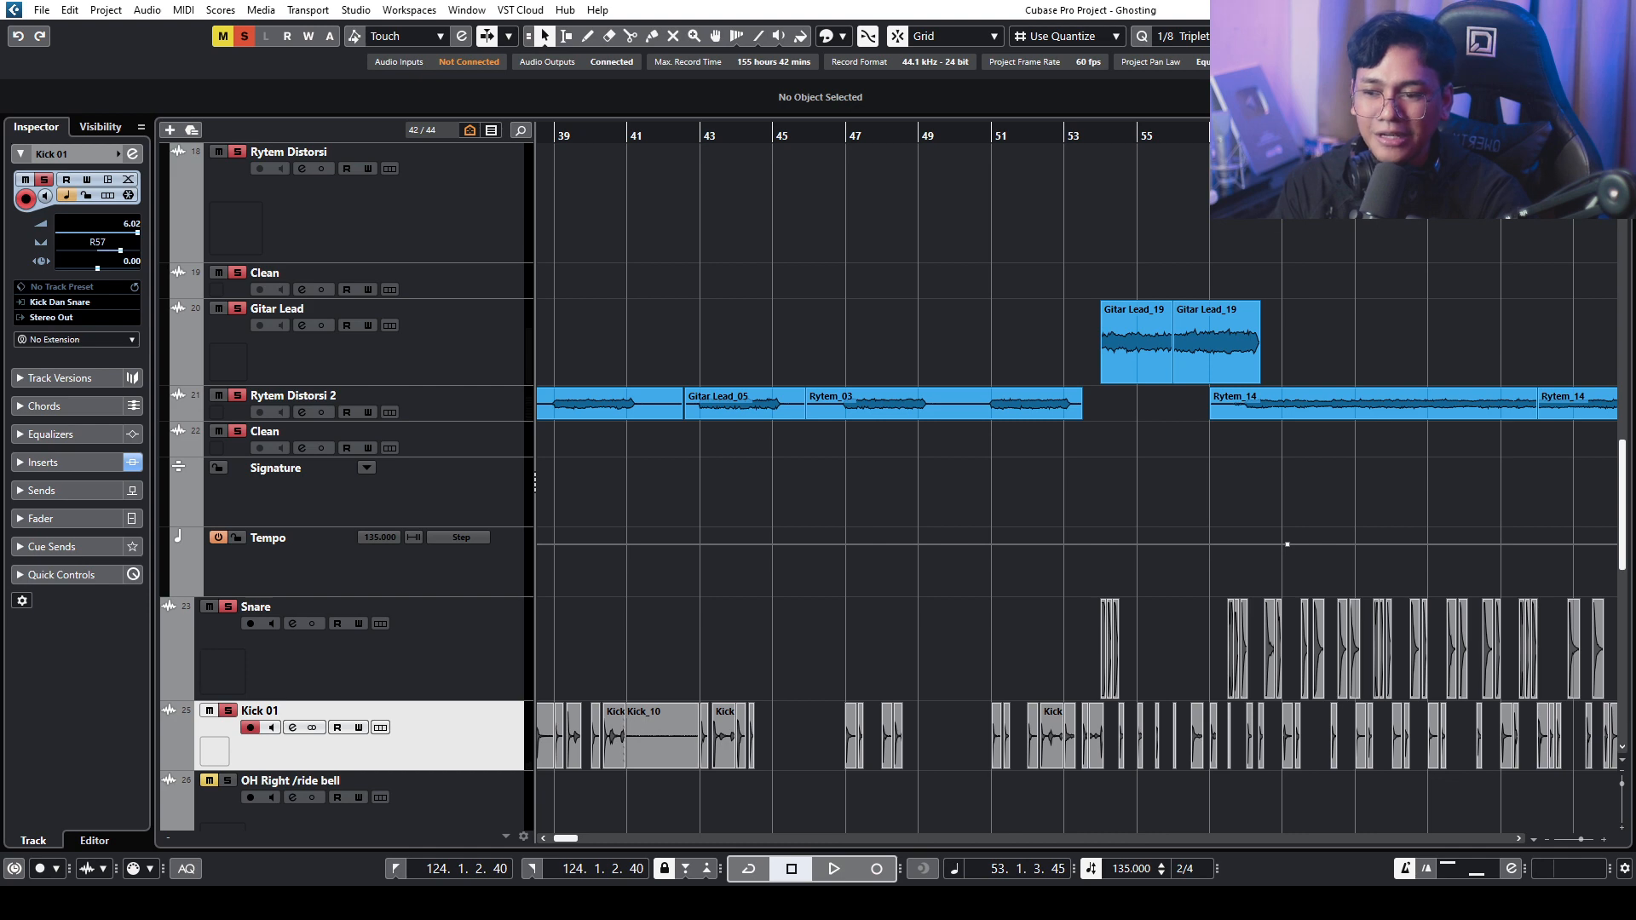
# - Look through the keyboard, strings, brass and guitar tracks of the arrangement, from the Synth tracks to Rytem Distorsi 2
pyautogui.scroll(6, 433, 463)
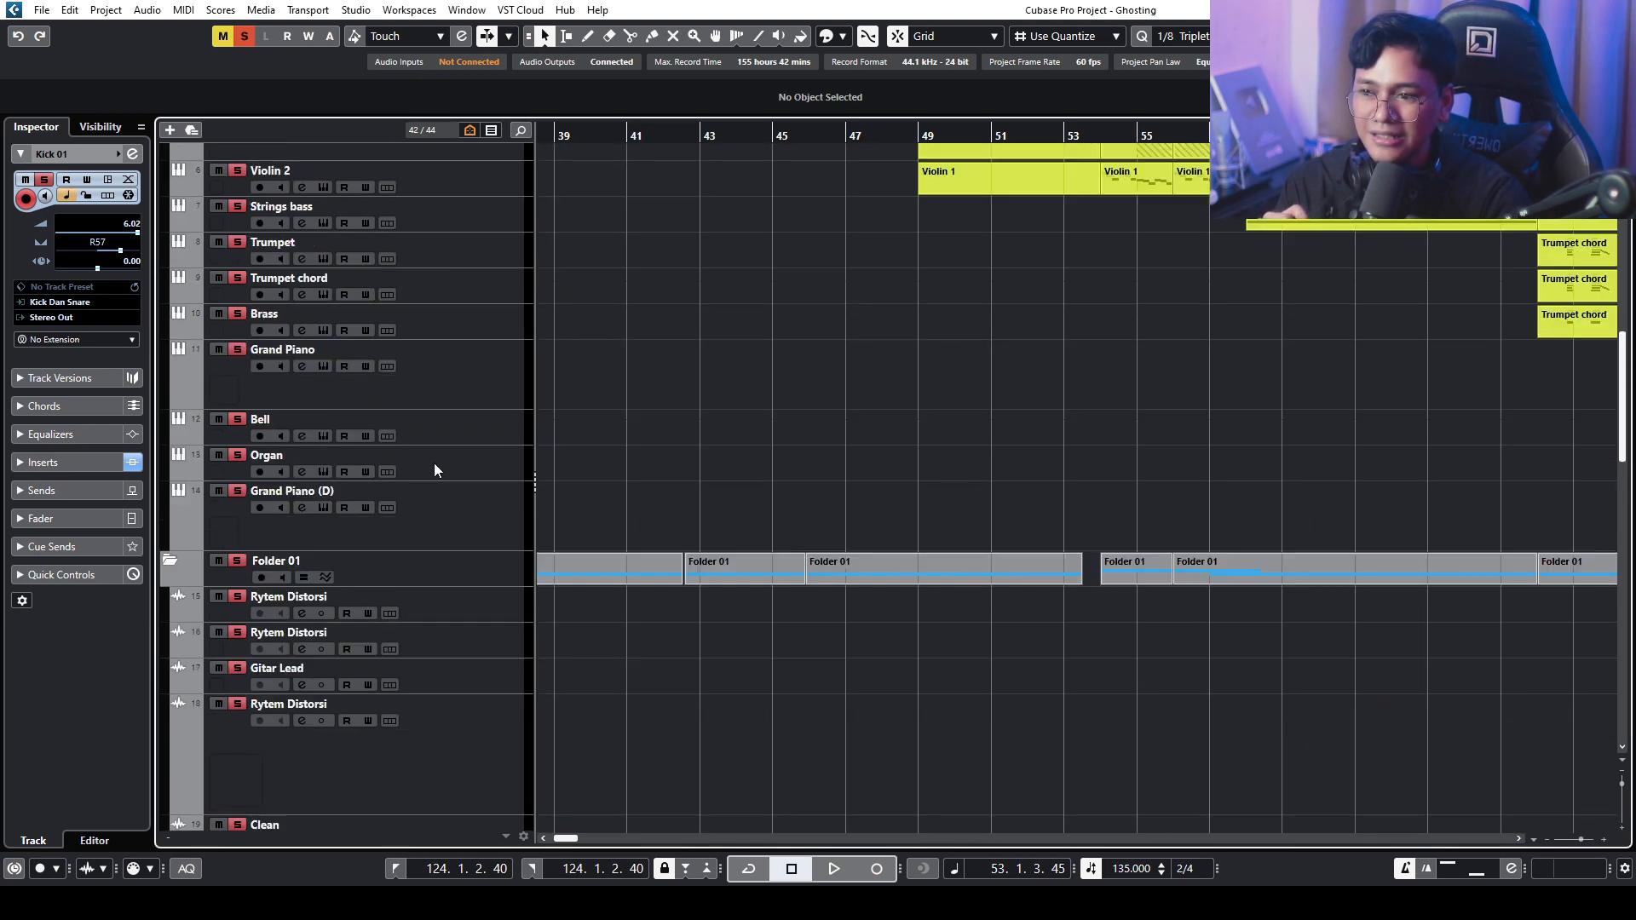
pyautogui.scroll(5, 433, 463)
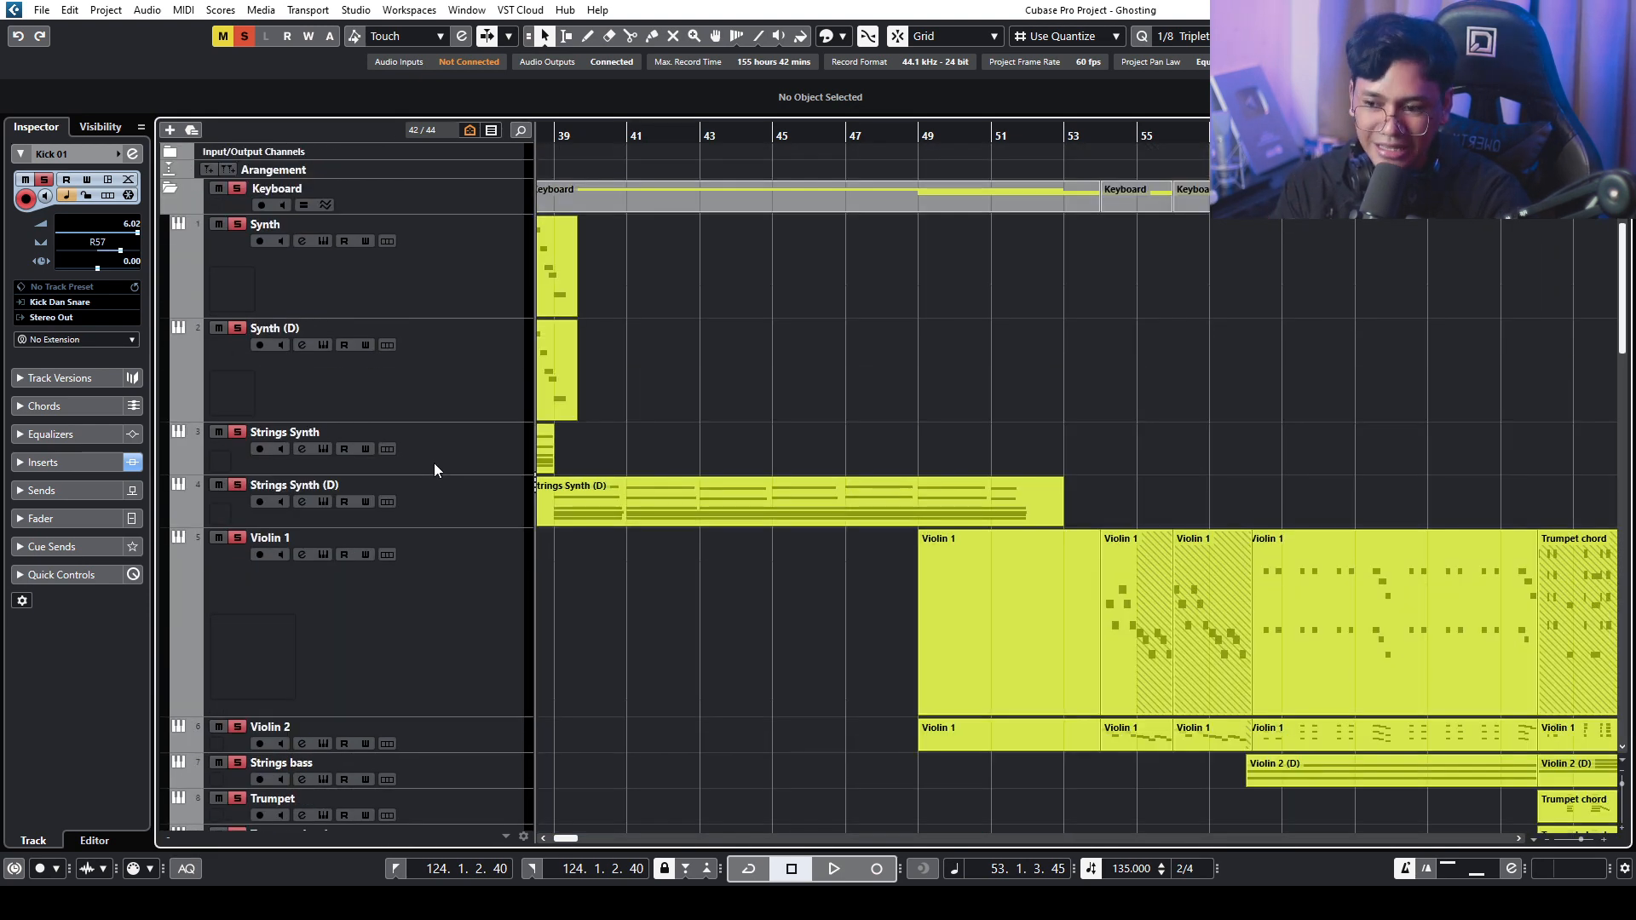
pyautogui.scroll(-2, 434, 464)
pyautogui.scroll(2, 434, 465)
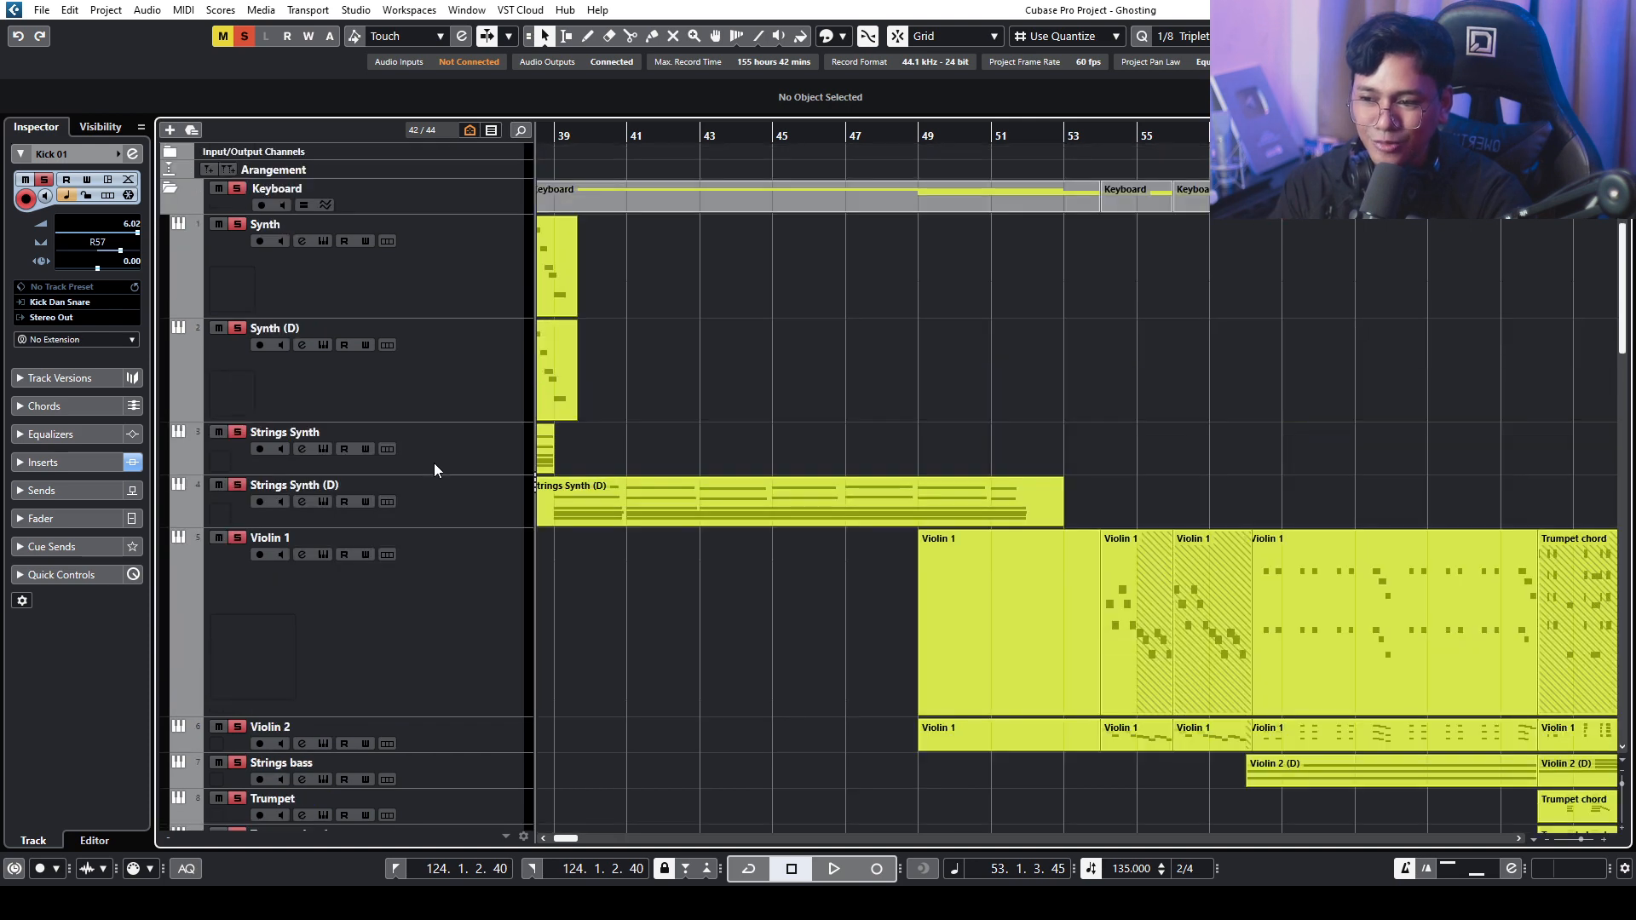
pyautogui.scroll(-3, 433, 463)
pyautogui.scroll(-2, 462, 475)
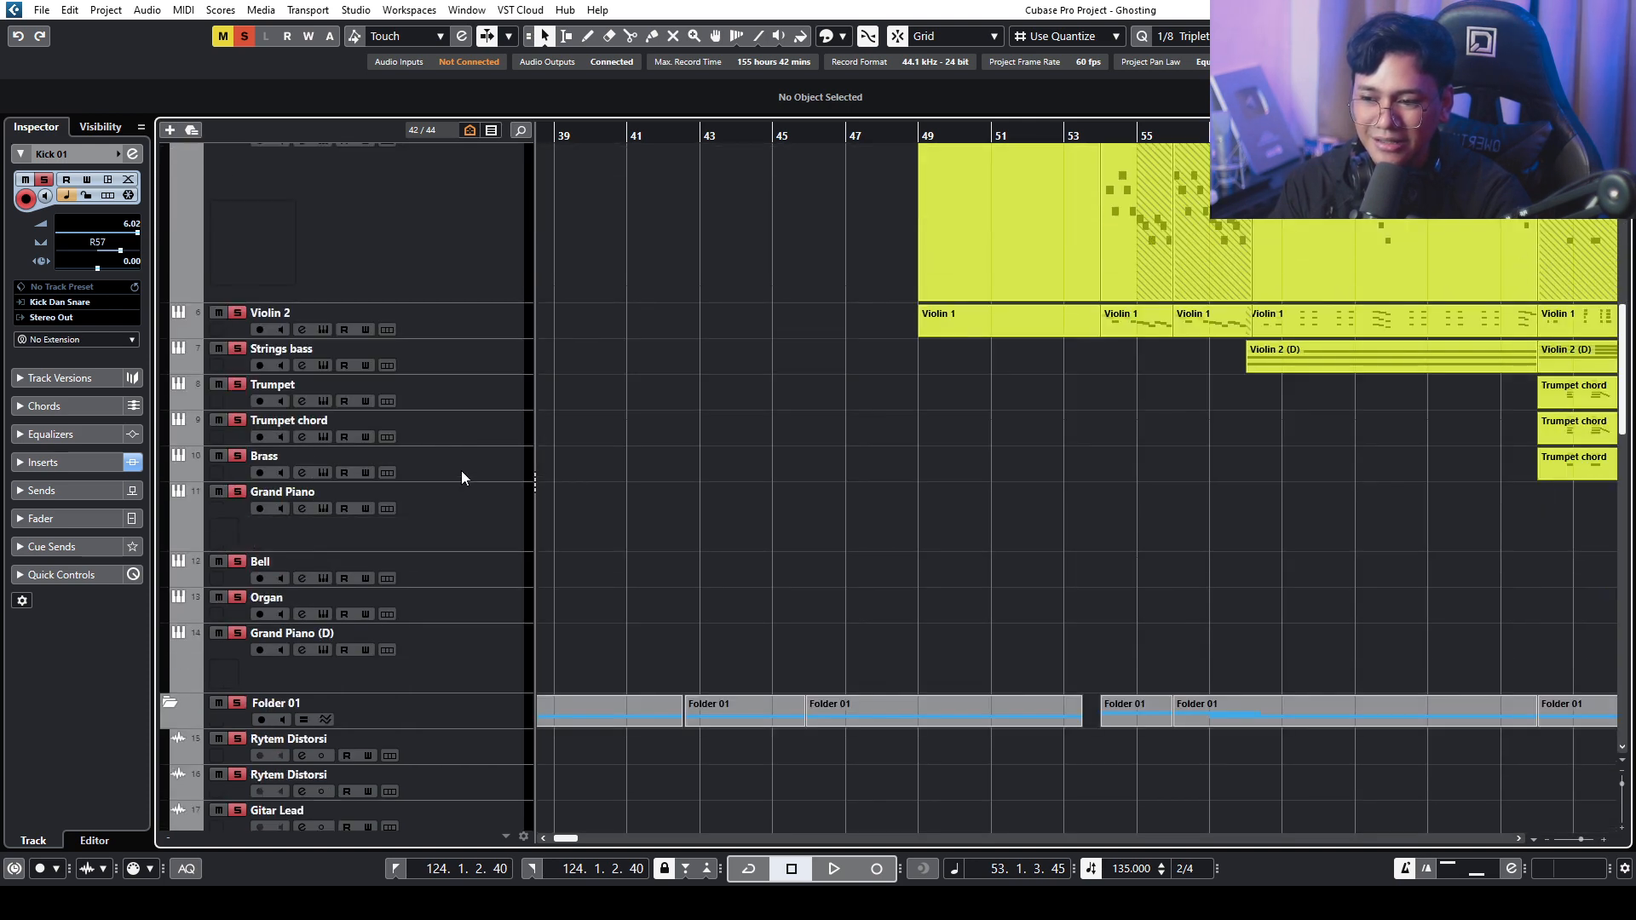
pyautogui.scroll(2, 462, 477)
pyautogui.scroll(-6, 462, 477)
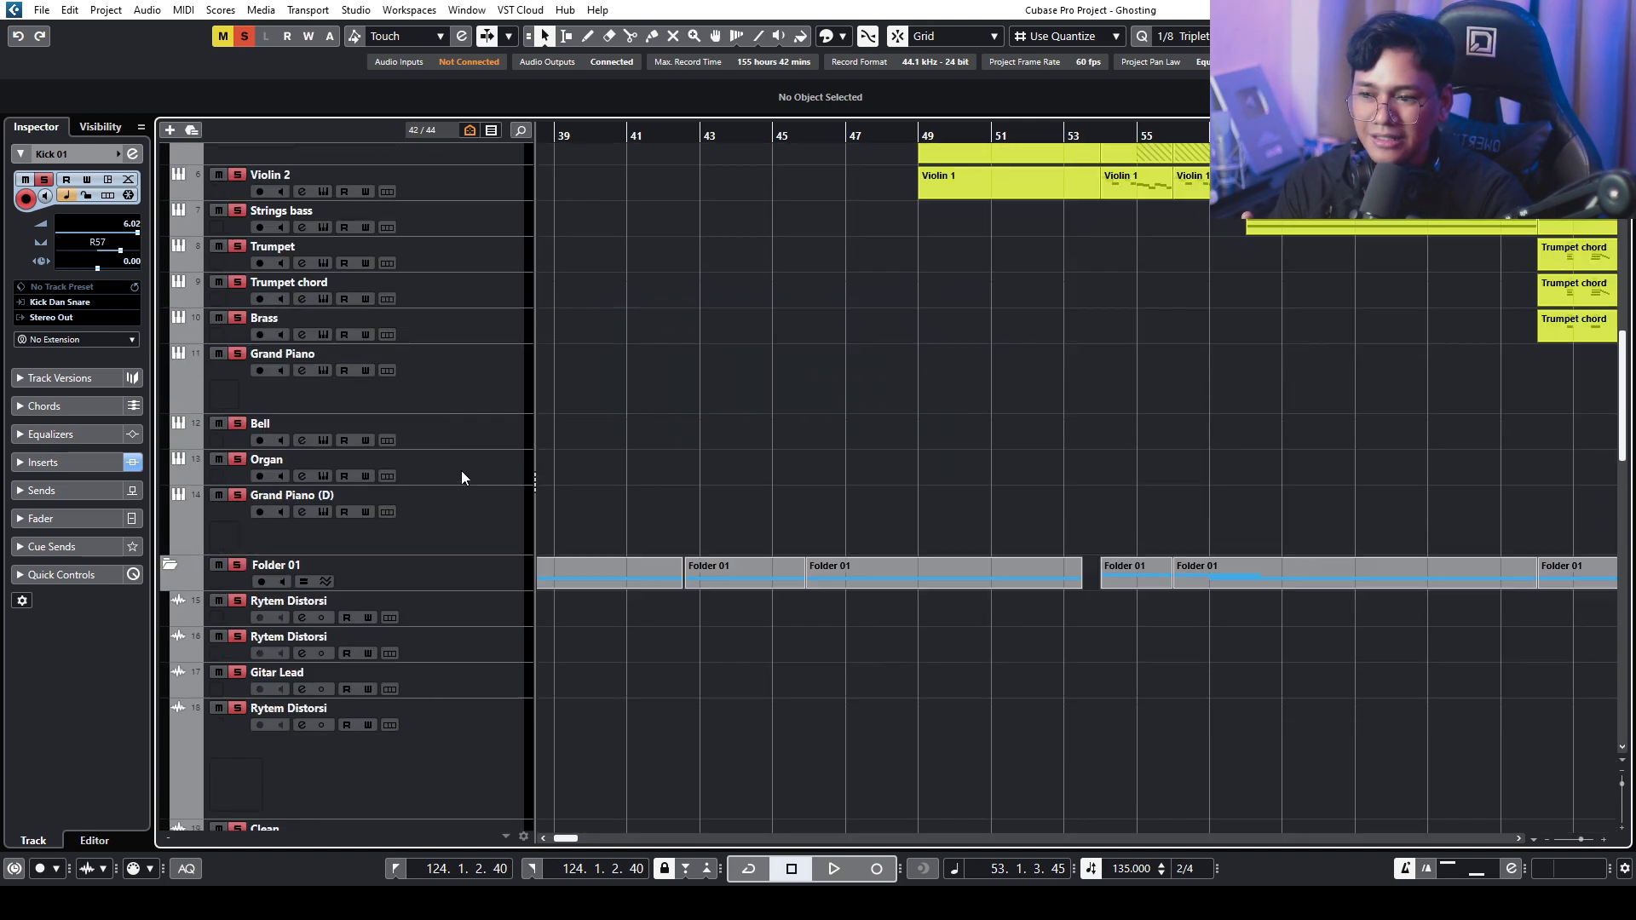
pyautogui.scroll(-4, 462, 477)
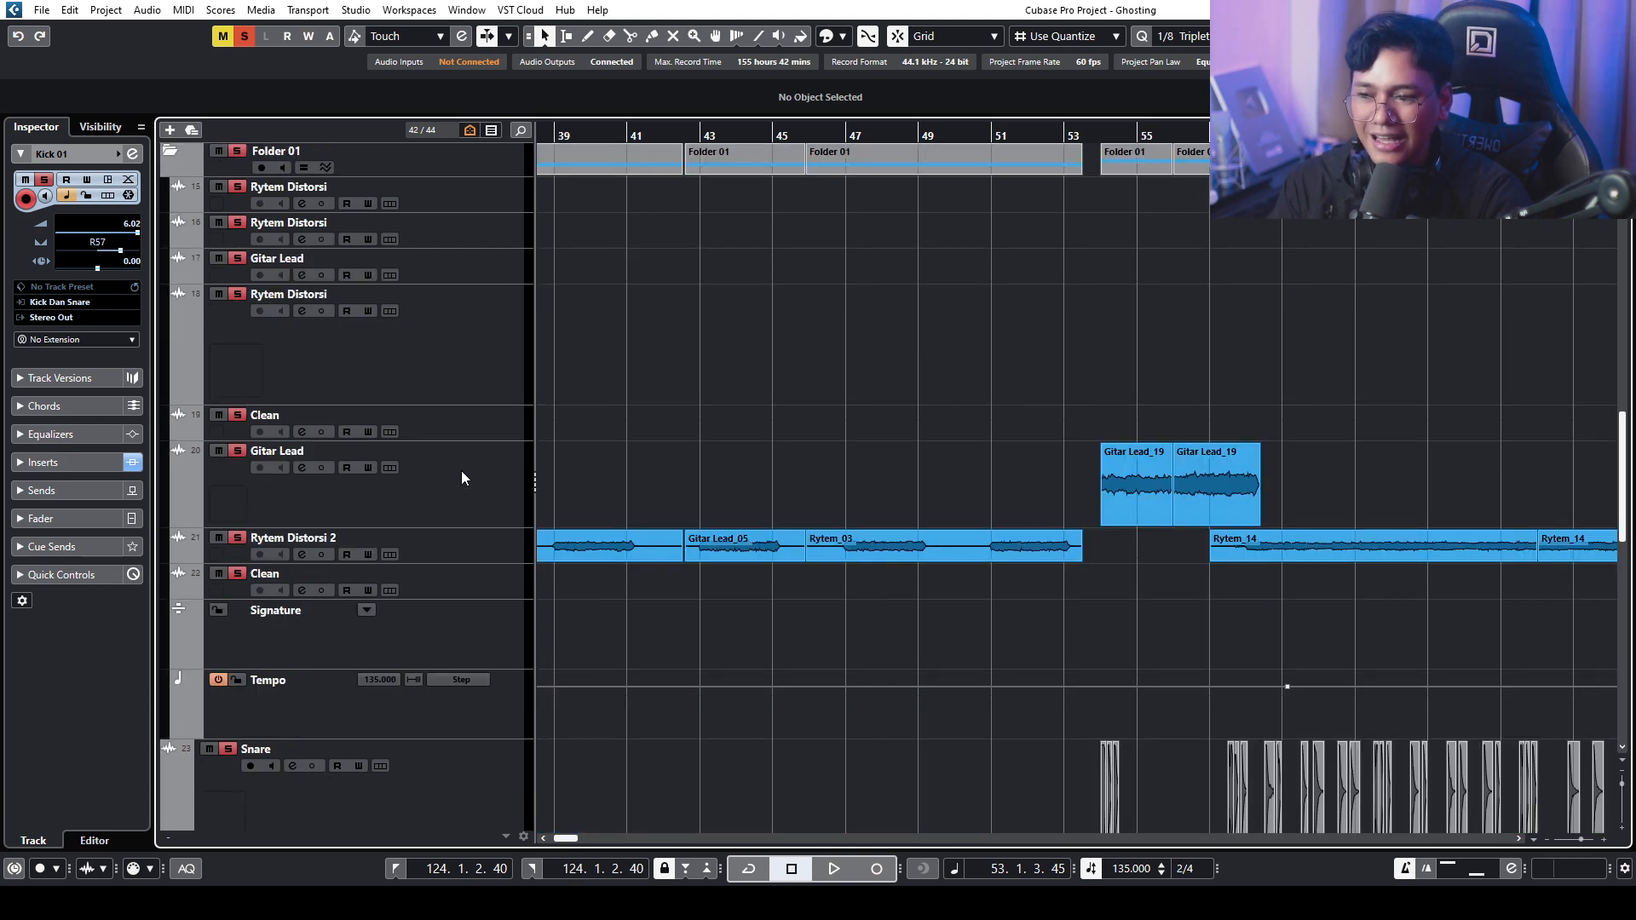
# - Look over the drum tracks, including Snare, Kick 01, the overheads, flor, Drum room and Tom, and compare them with the guitar tracks
pyautogui.scroll(-2, 462, 477)
pyautogui.scroll(-4, 462, 470)
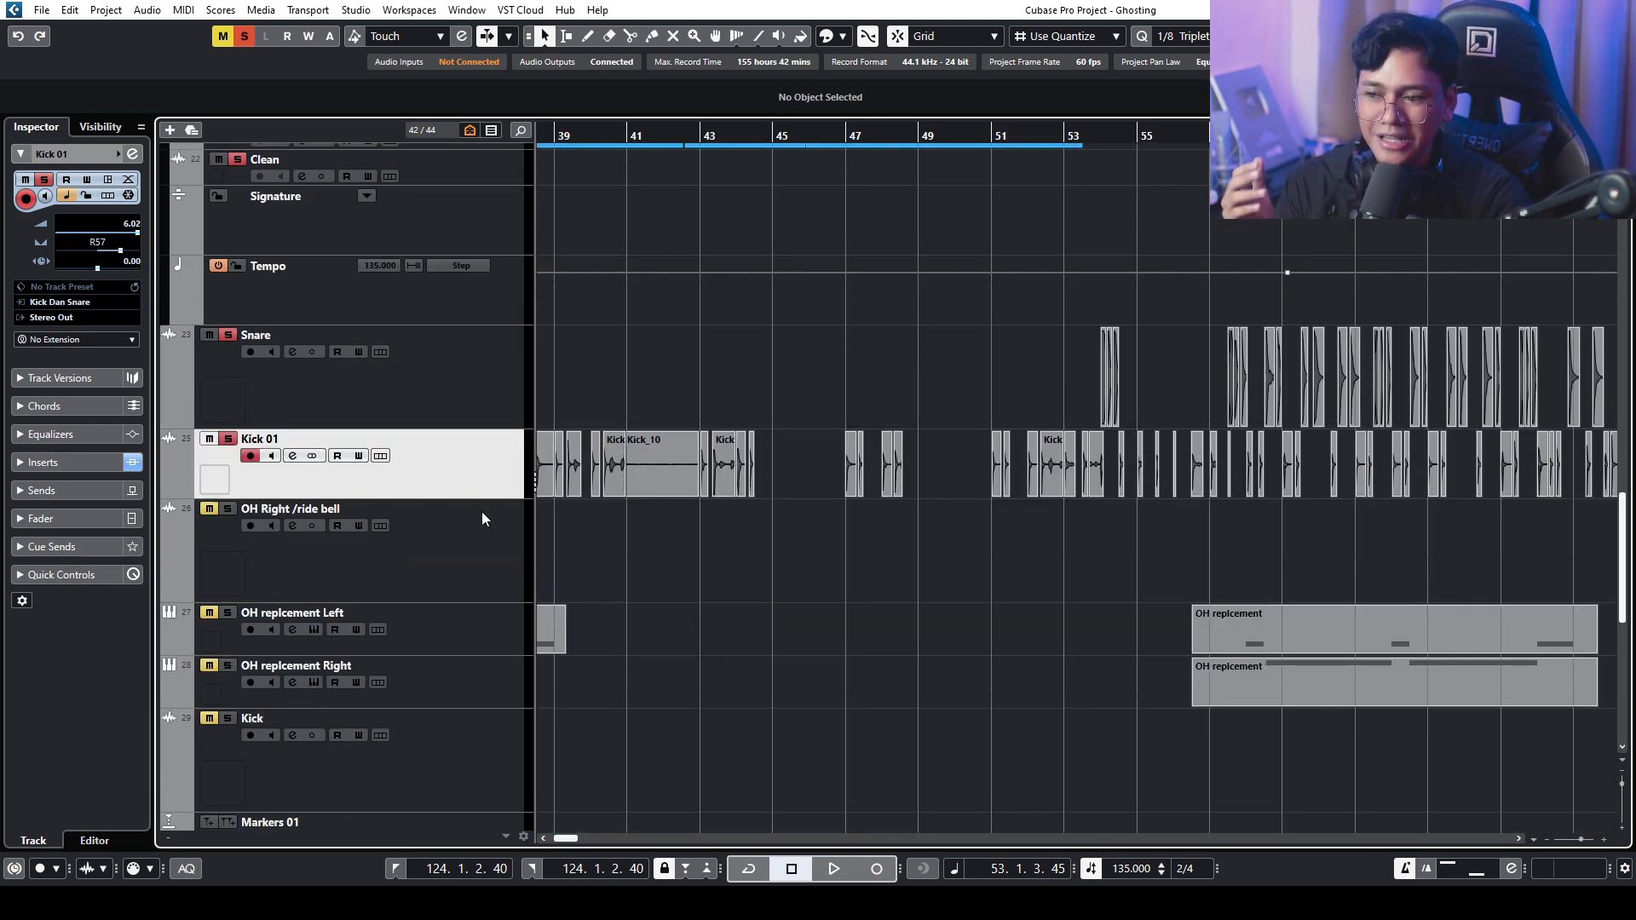
pyautogui.scroll(-6, 477, 575)
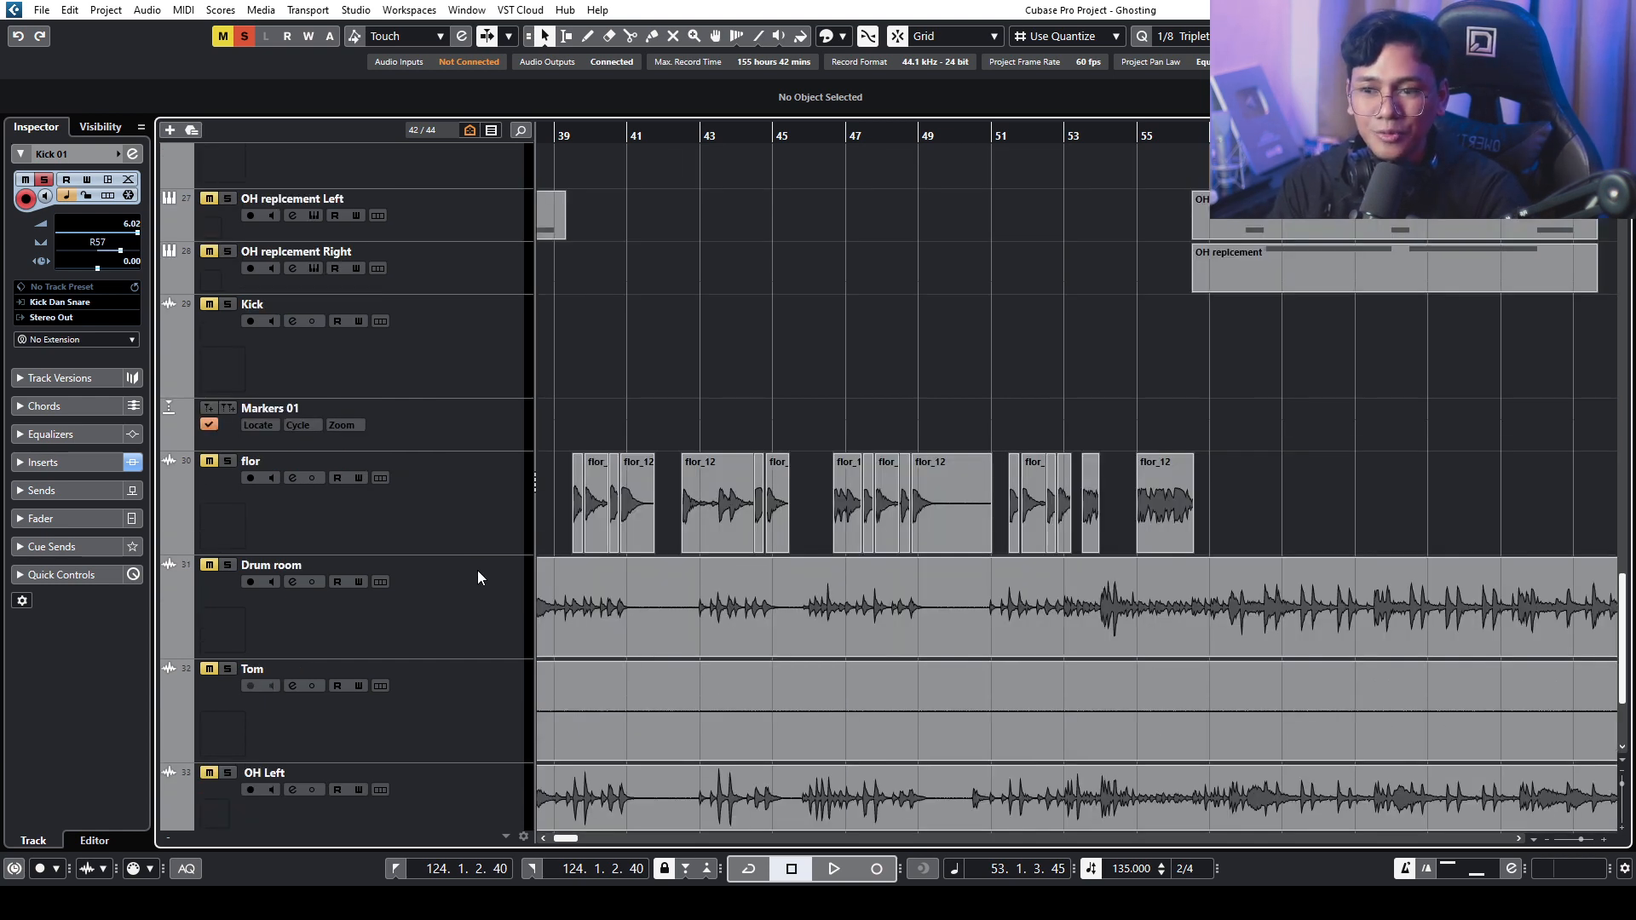
pyautogui.scroll(-3, 478, 571)
pyautogui.scroll(10, 479, 571)
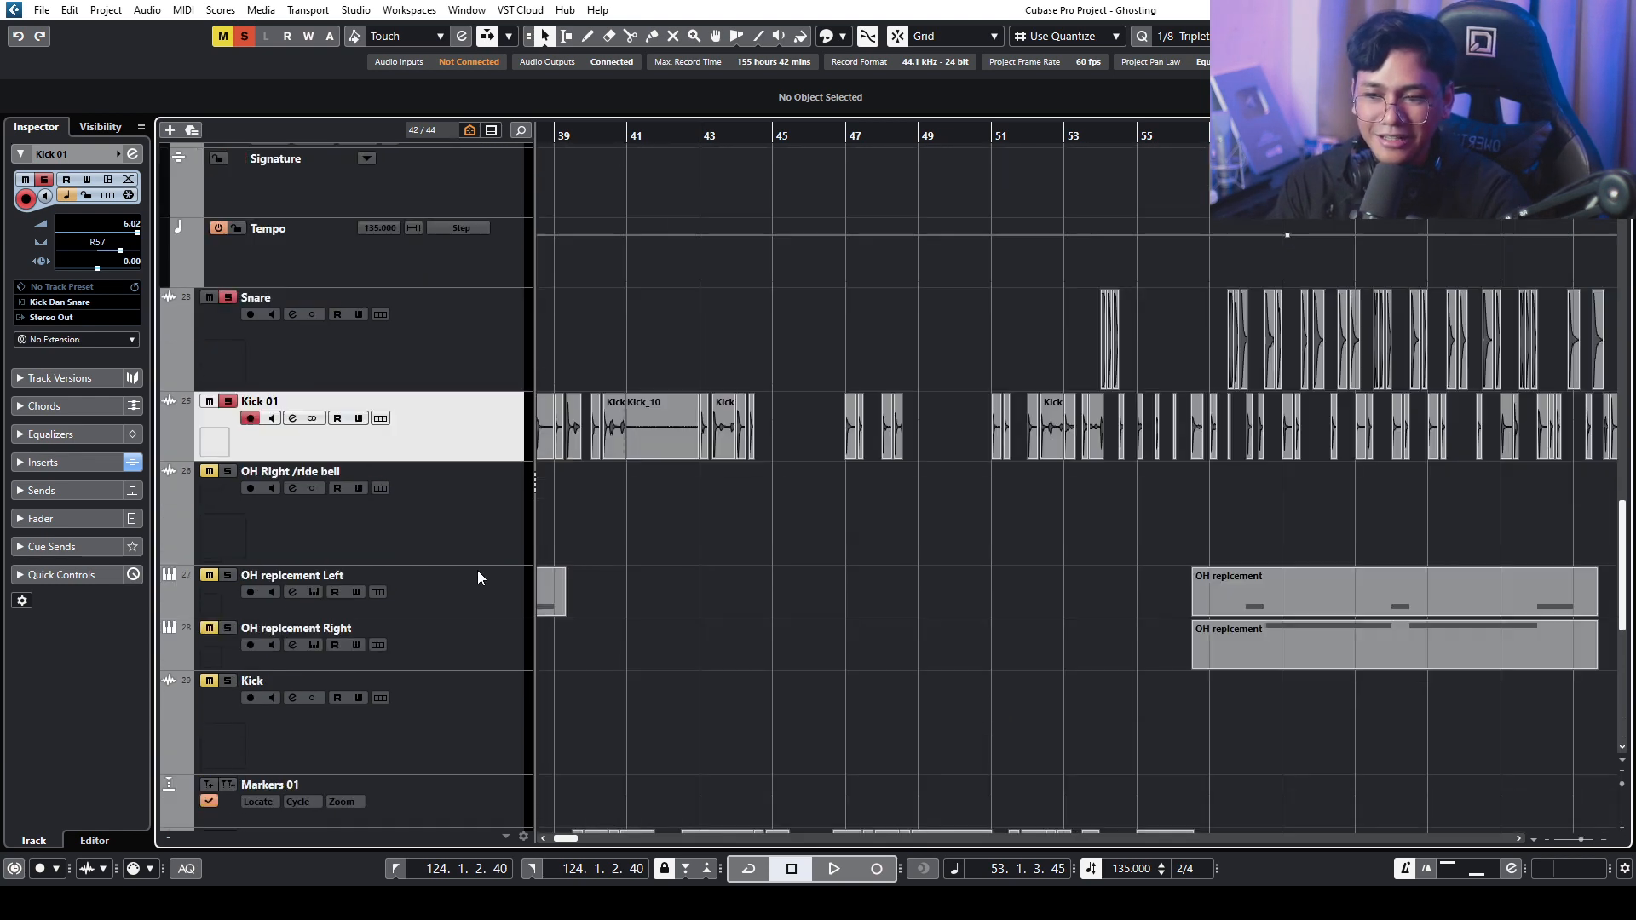
pyautogui.scroll(-5, 479, 571)
pyautogui.scroll(-4, 478, 571)
pyautogui.scroll(8, 478, 571)
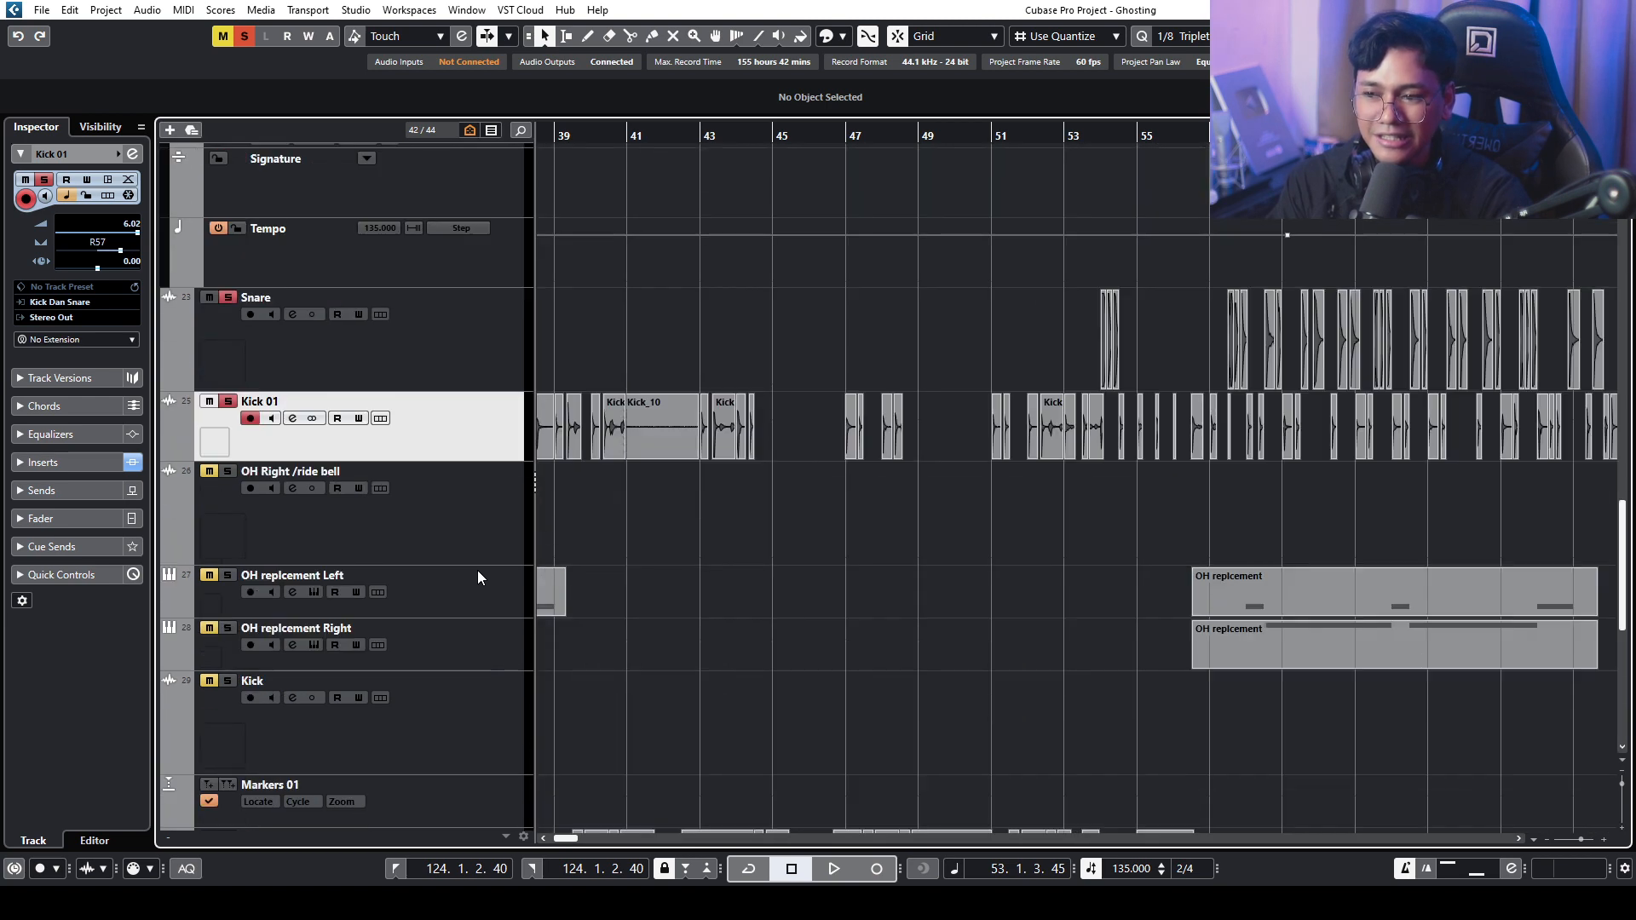
pyautogui.scroll(4, 477, 578)
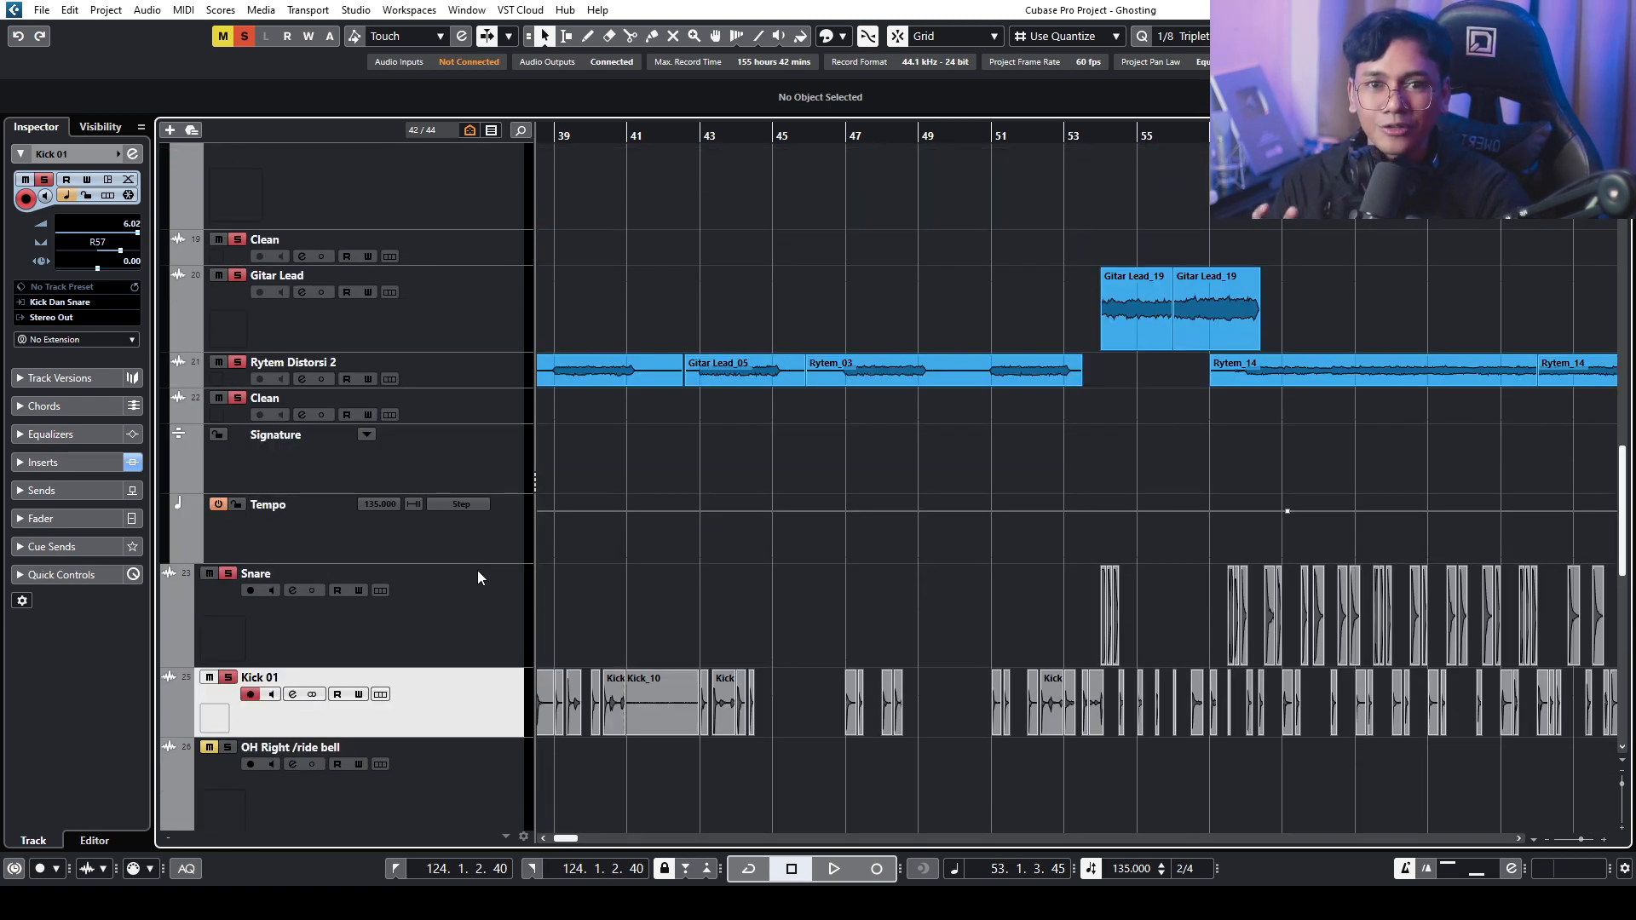
pyautogui.scroll(4, 477, 577)
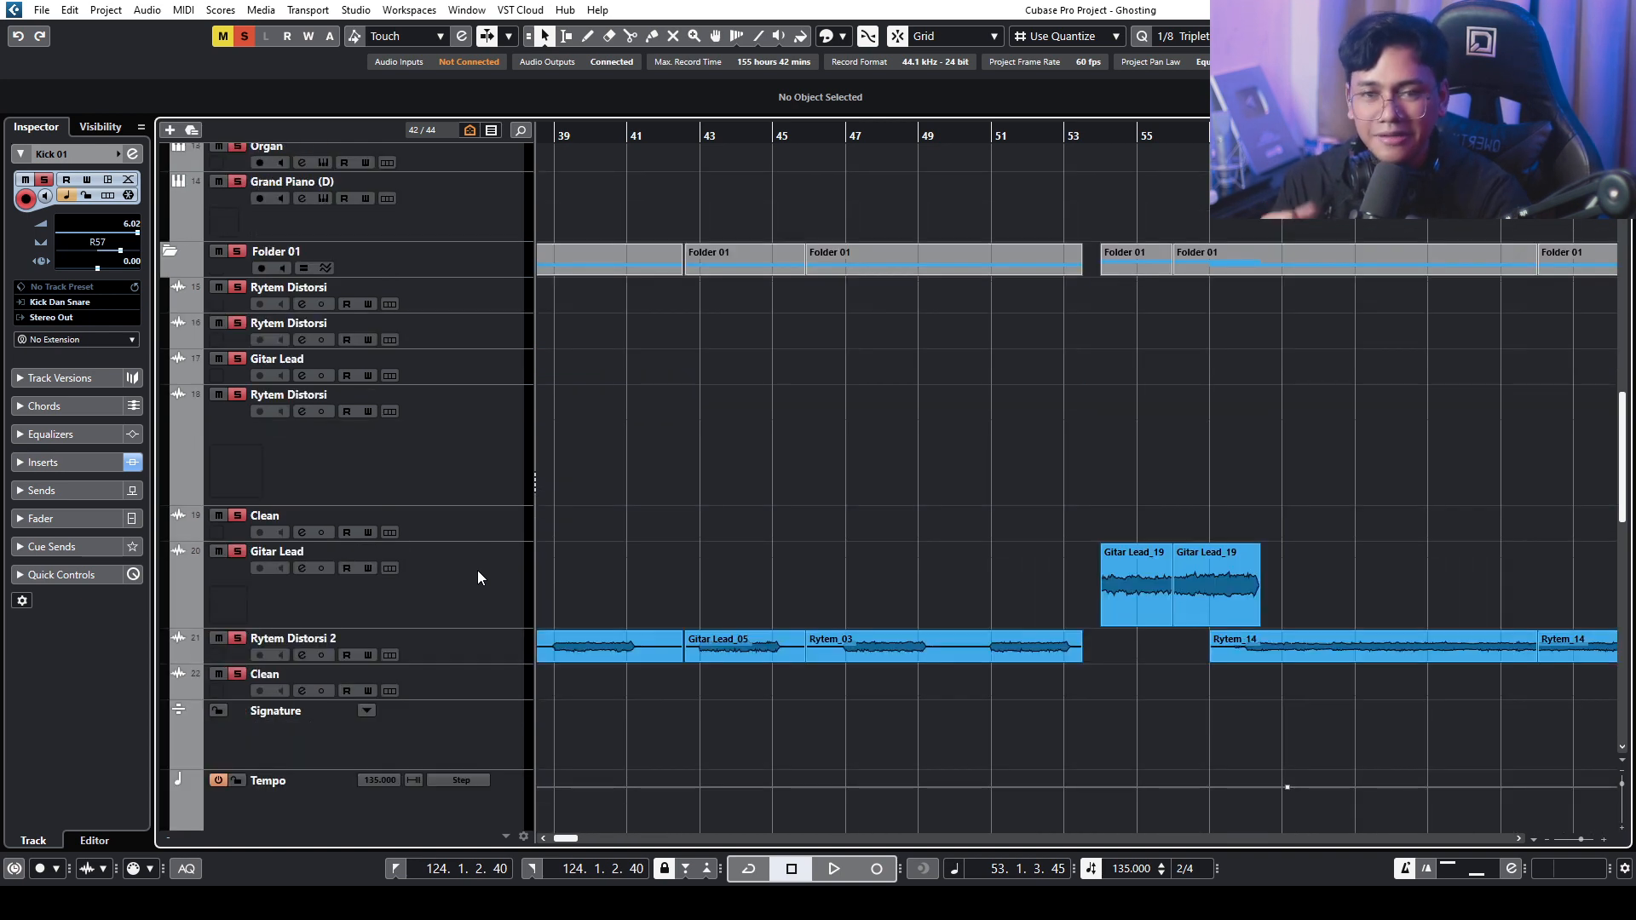
pyautogui.scroll(-4, 713, 424)
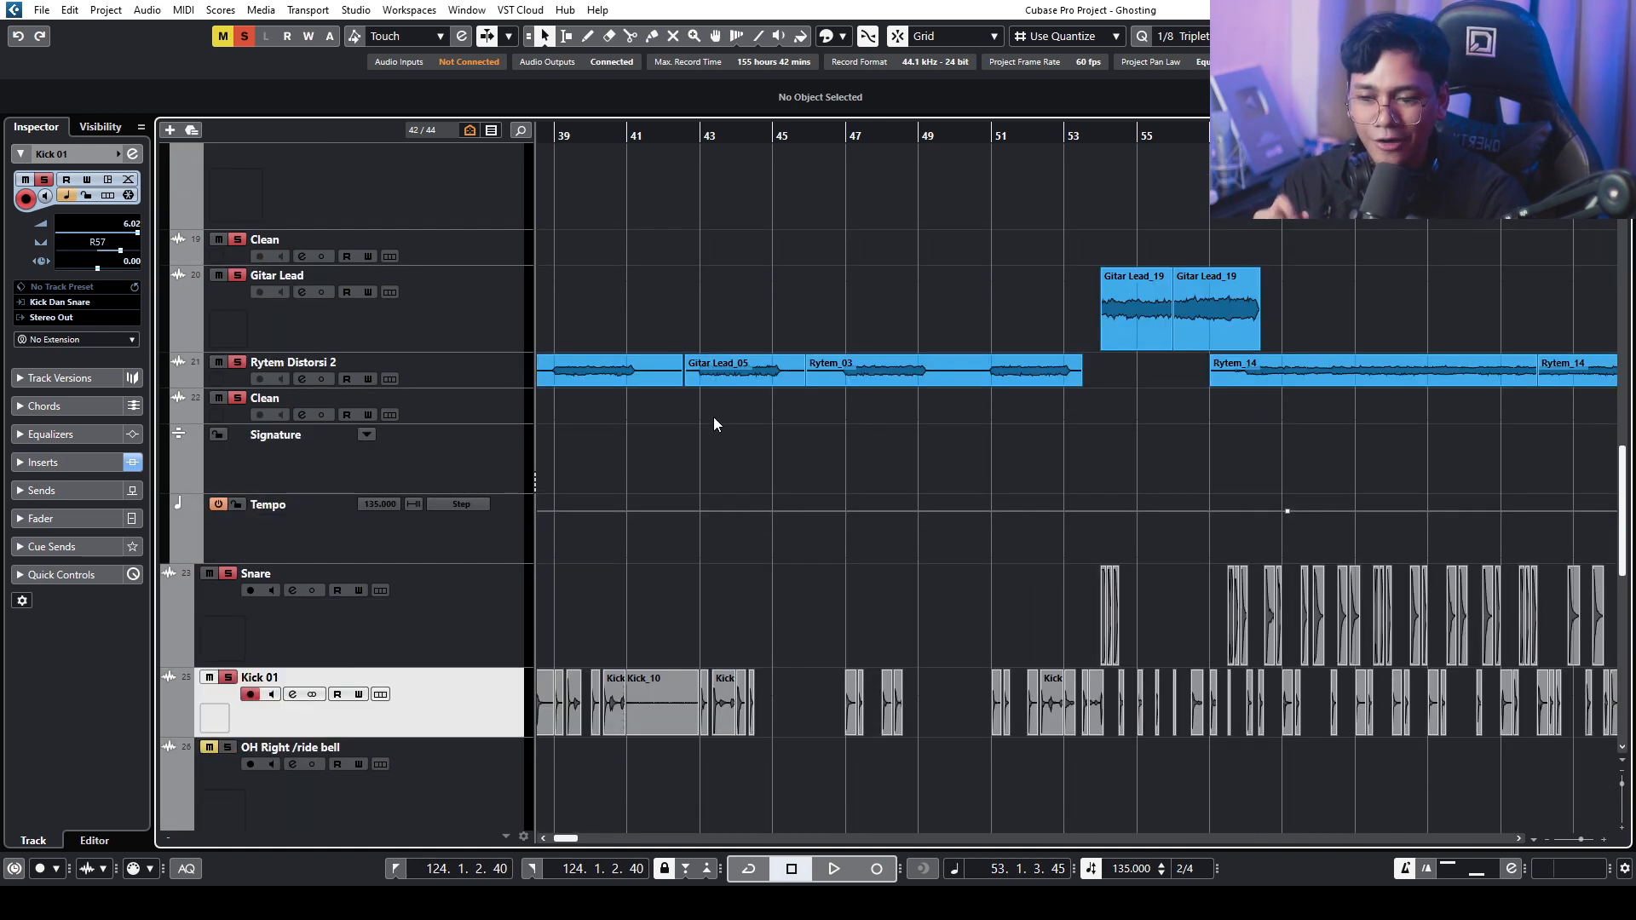
pyautogui.scroll(-2, 725, 424)
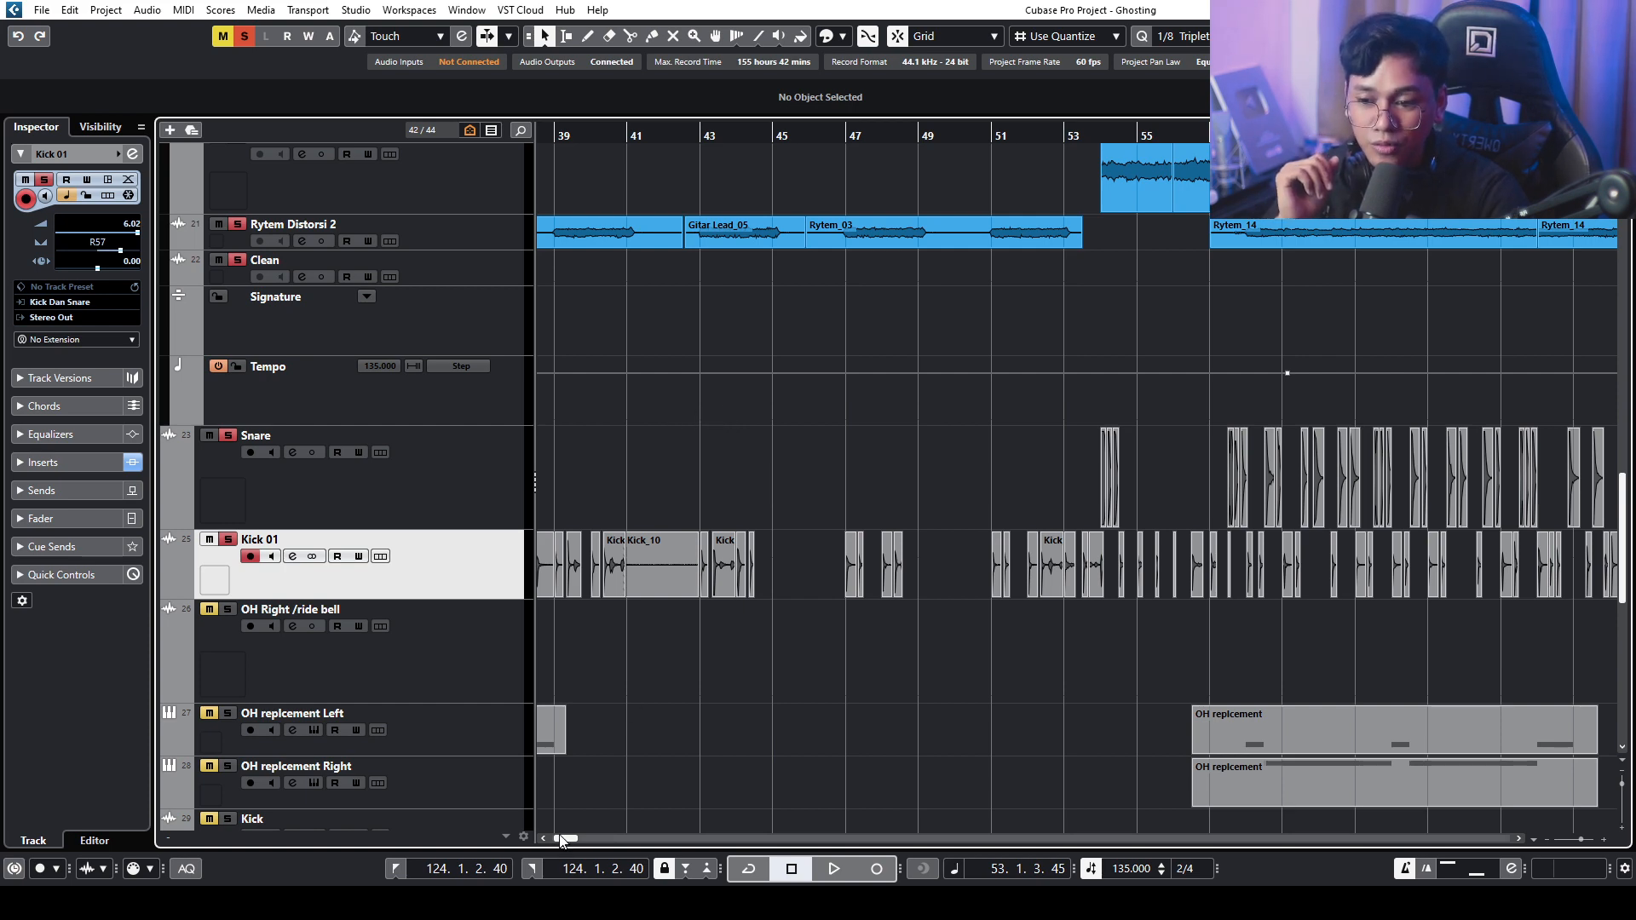
# - Enlarge the height of the Kick 01 track with bars 24 to 27 of the timeline in view
pyautogui.moveTo(559, 838); pyautogui.dragTo(556, 836)
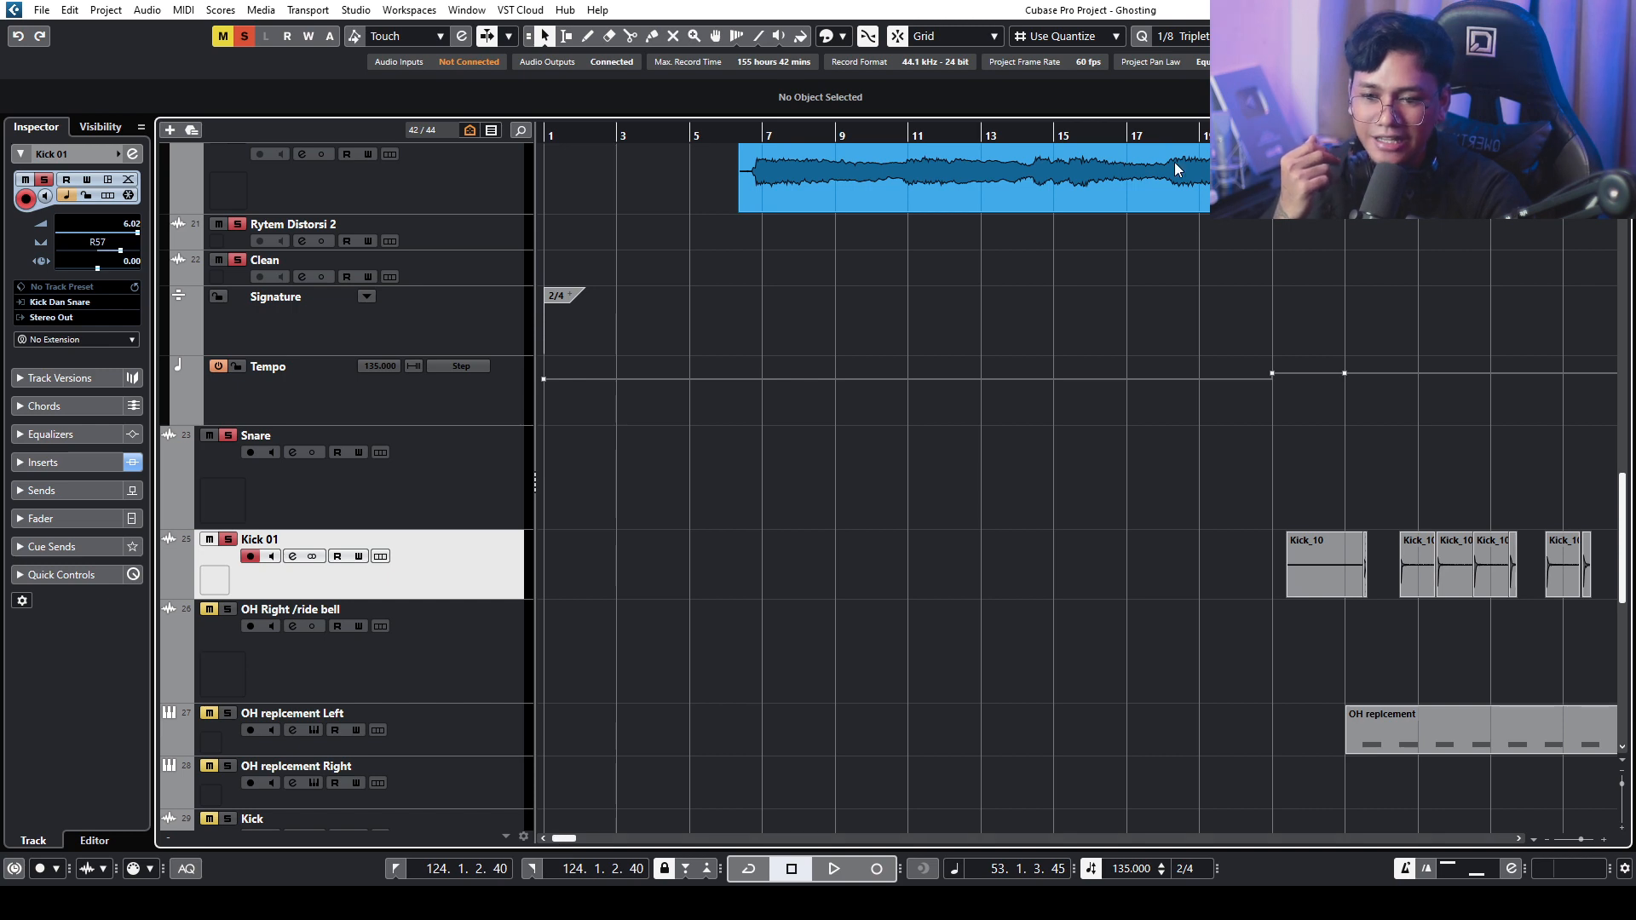
pyautogui.moveTo(1348, 135); pyautogui.dragTo(1348, 162)
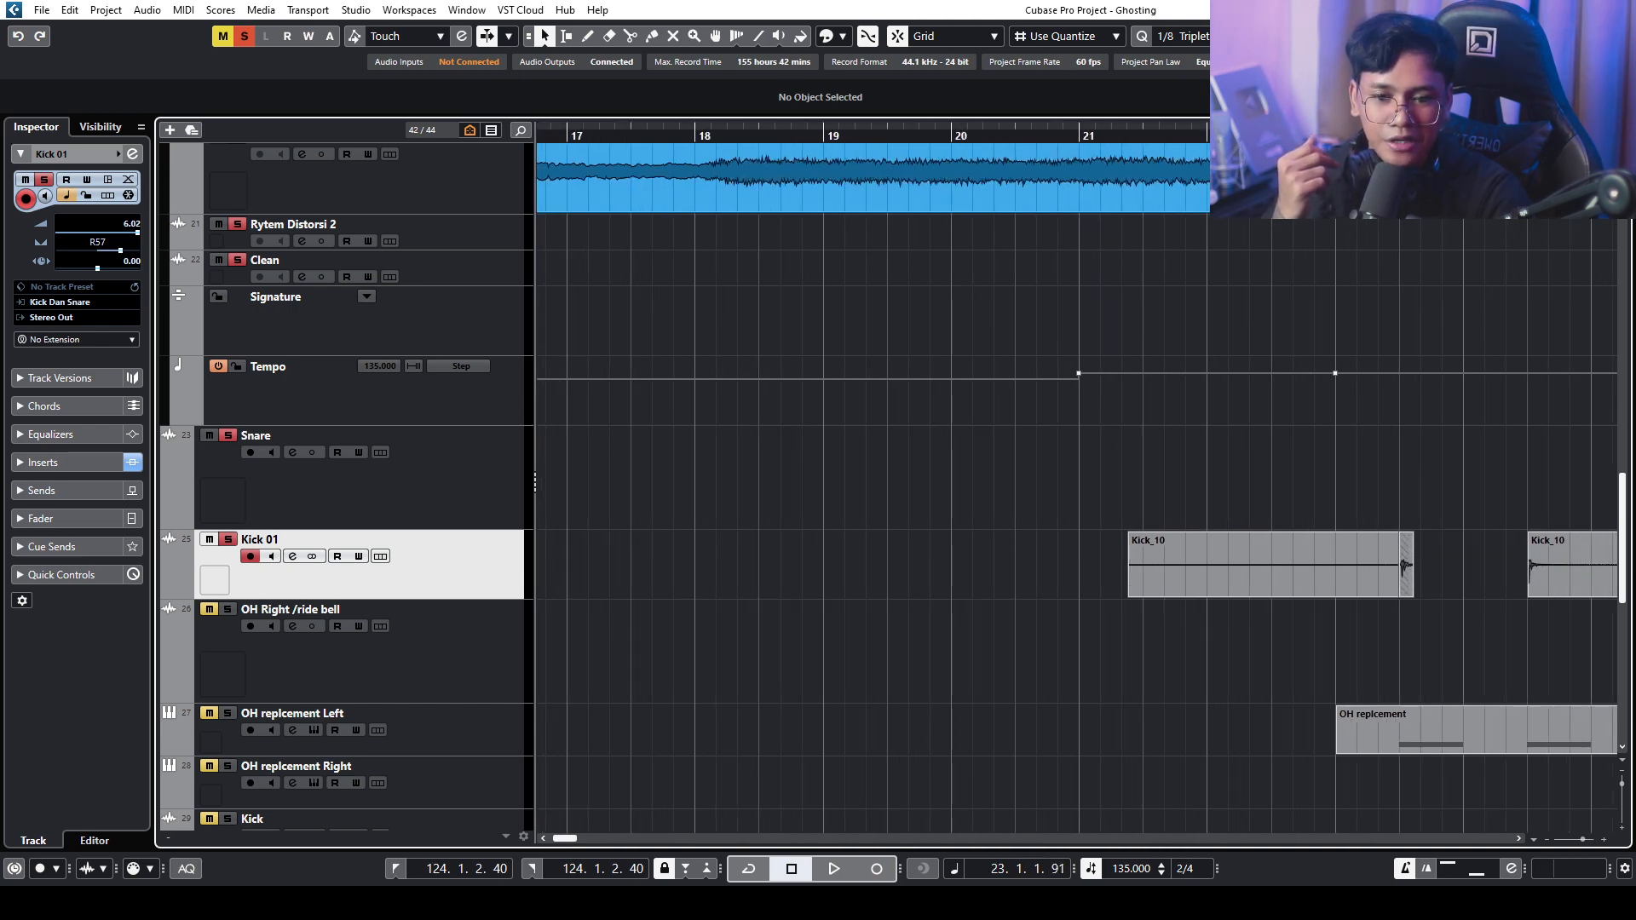
pyautogui.moveTo(1065, 133); pyautogui.dragTo(1609, 140)
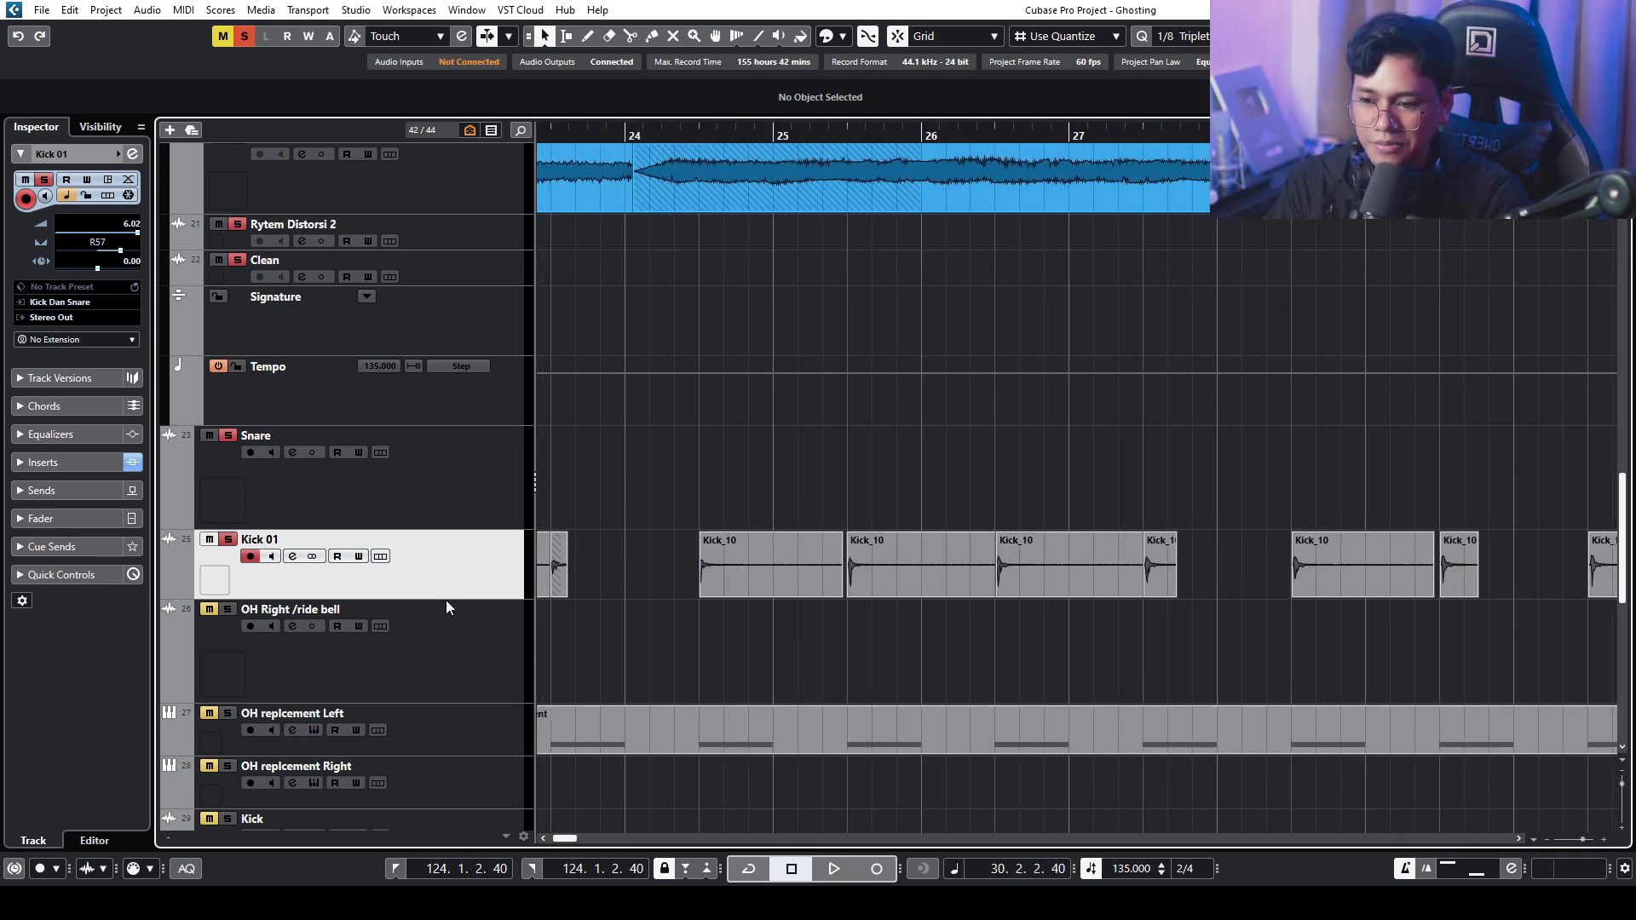
pyautogui.moveTo(447, 599); pyautogui.dragTo(449, 683)
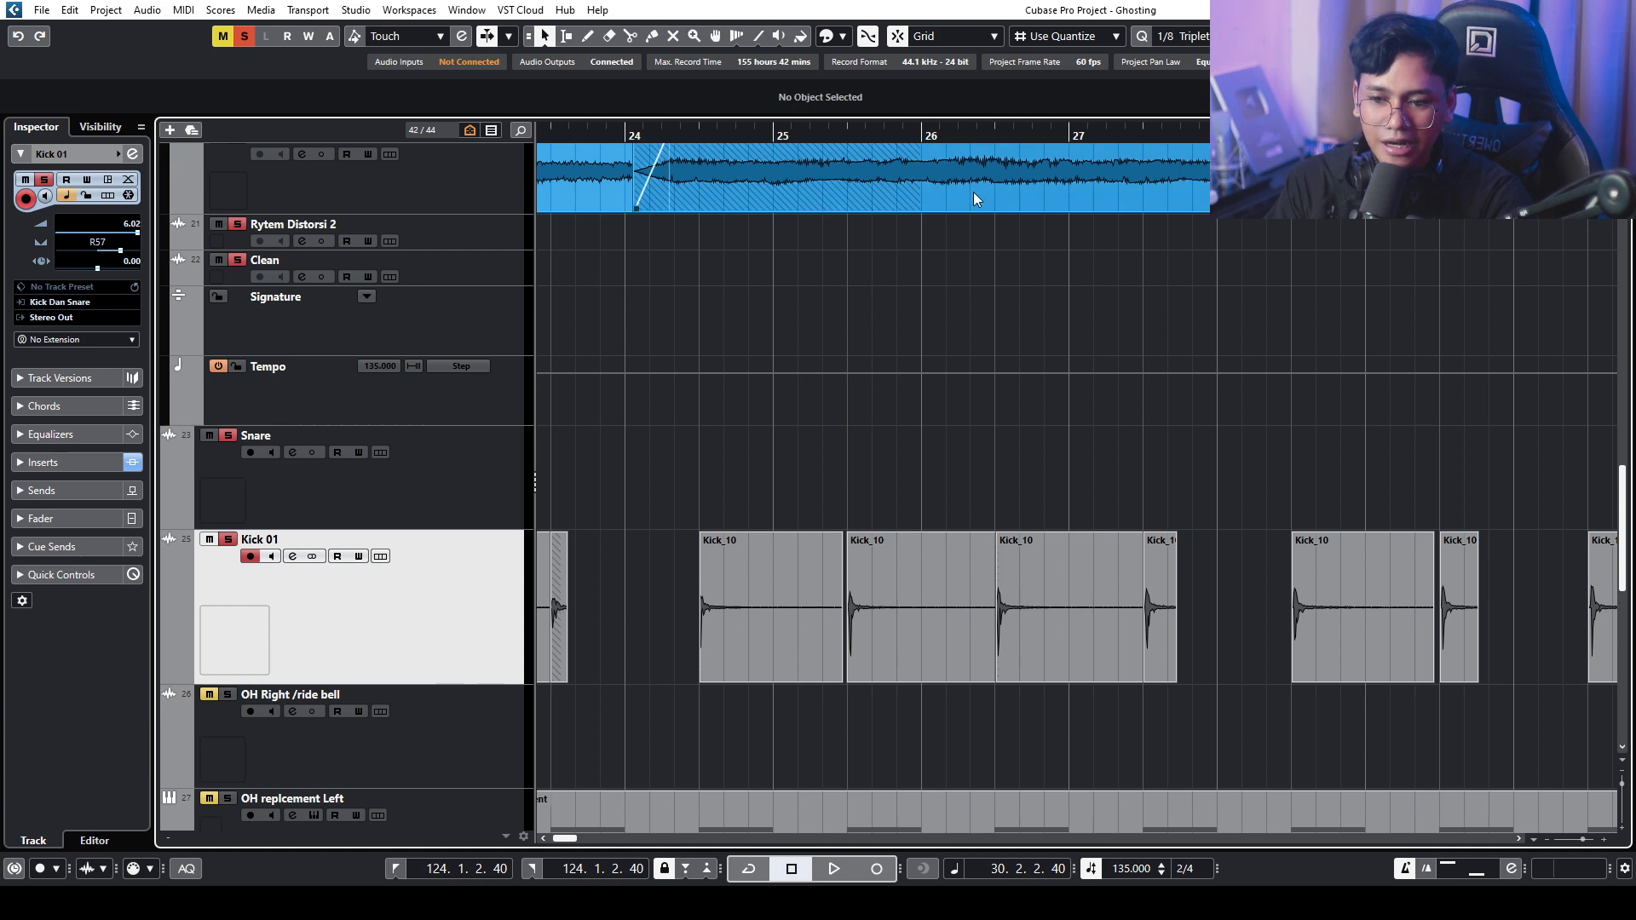
# - Check the Kick_10 hits against the grid by placing the playhead at beat 2 of bars 25, 27 and 28
pyautogui.click(860, 130)
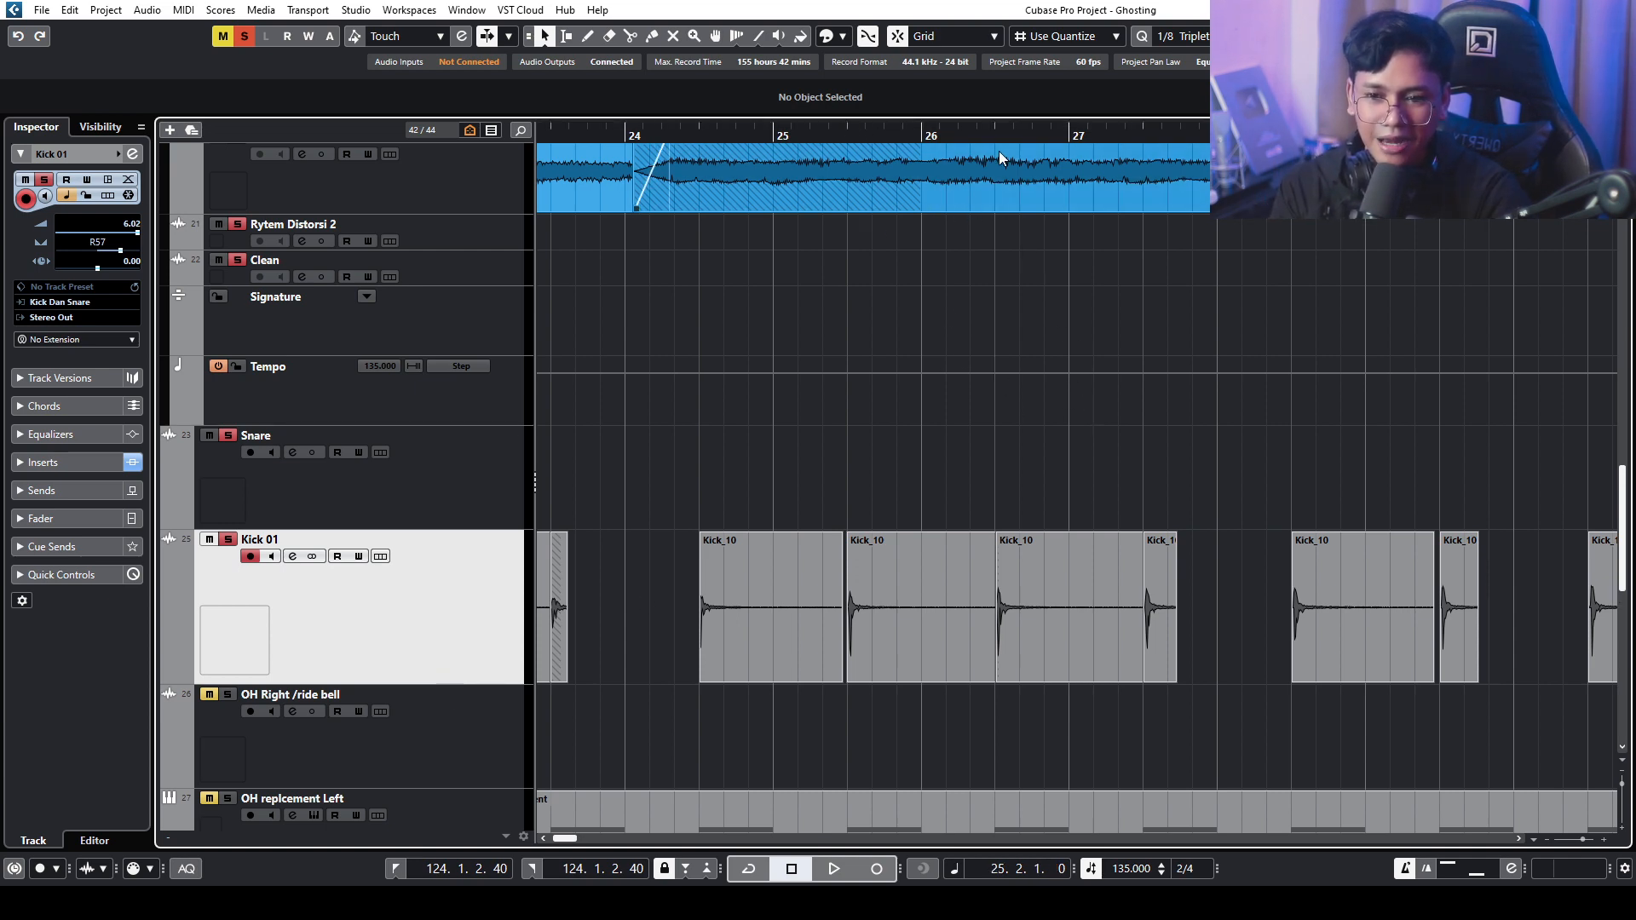
pyautogui.click(1144, 134)
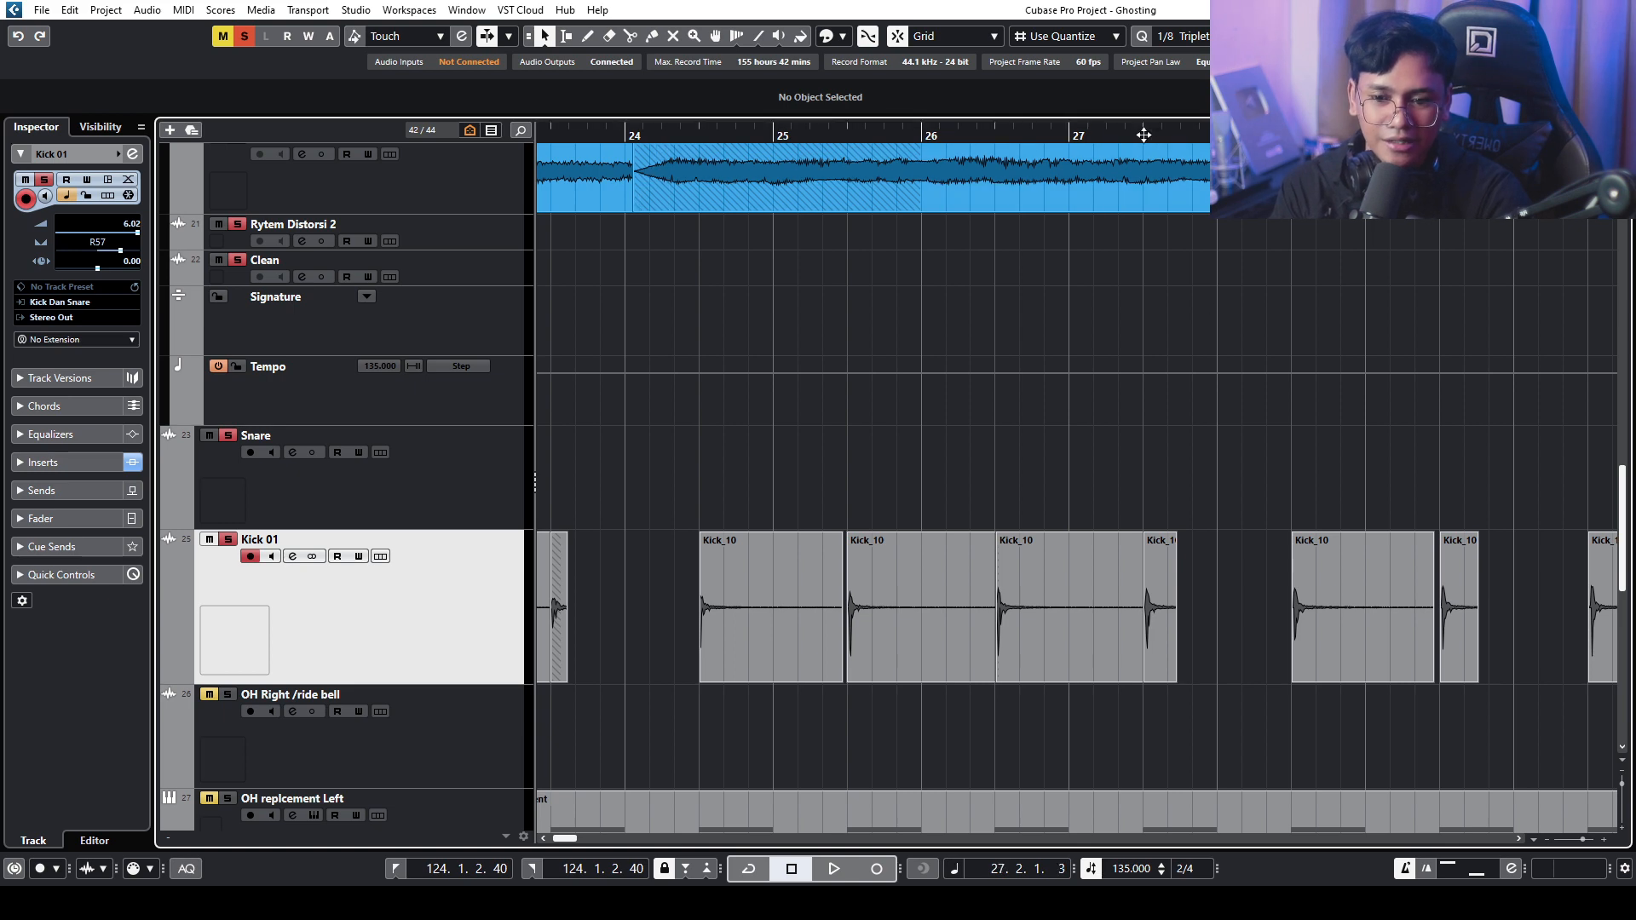
pyautogui.click(1292, 133)
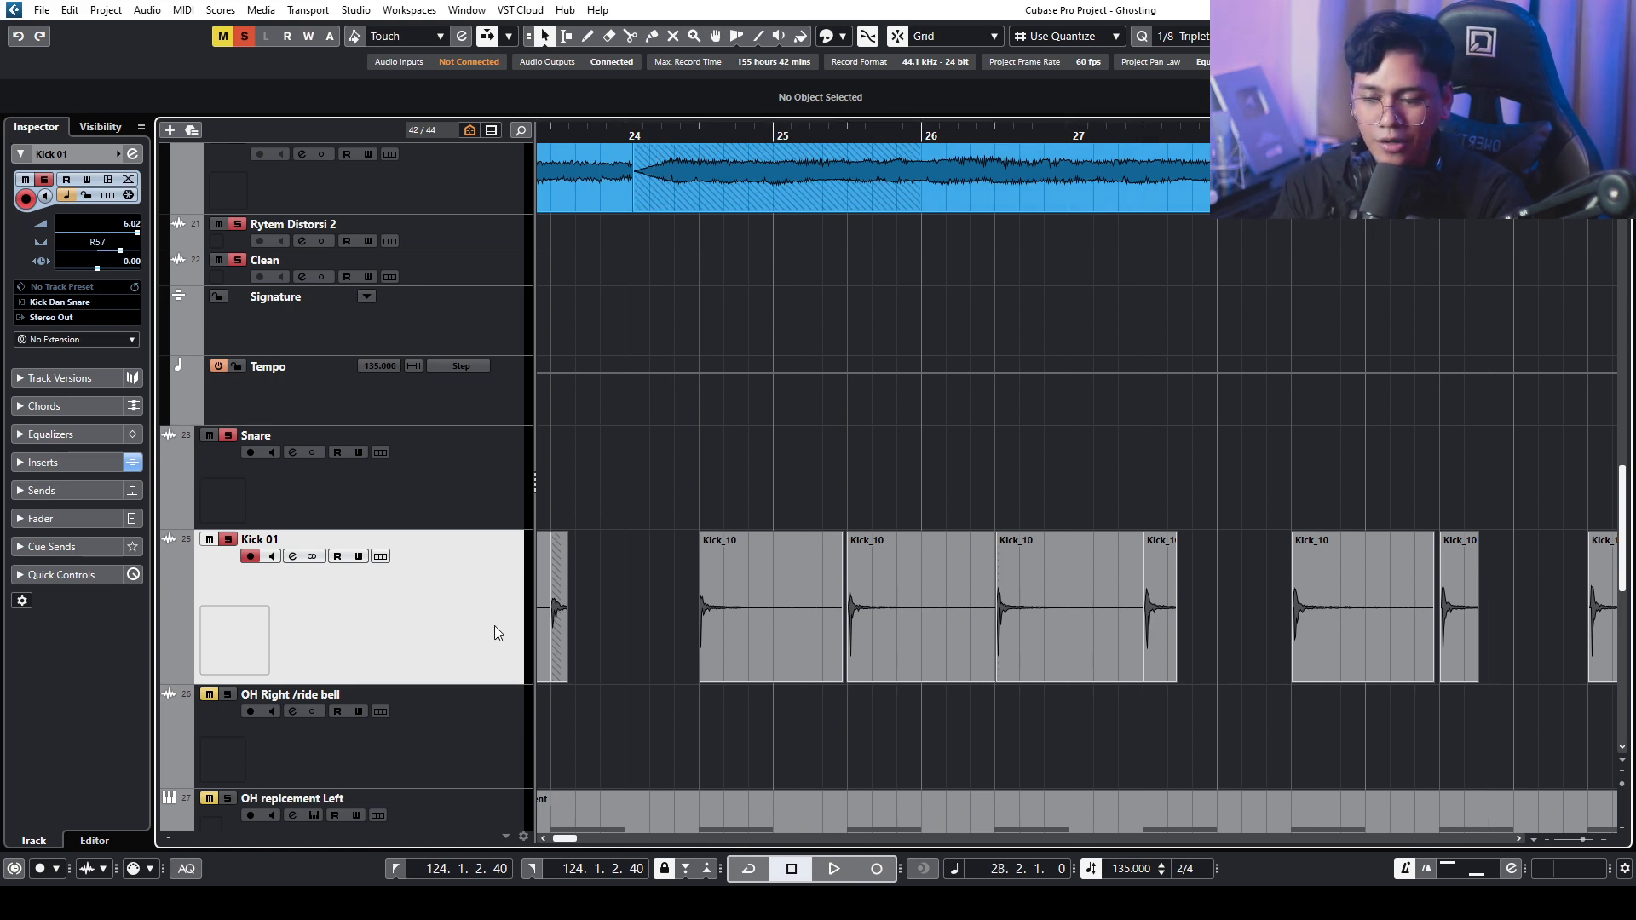
# - Play the song from bar 5 through the kick entry and stop at about bar 47
pyautogui.moveTo(584, 131); pyautogui.dragTo(654, 138)
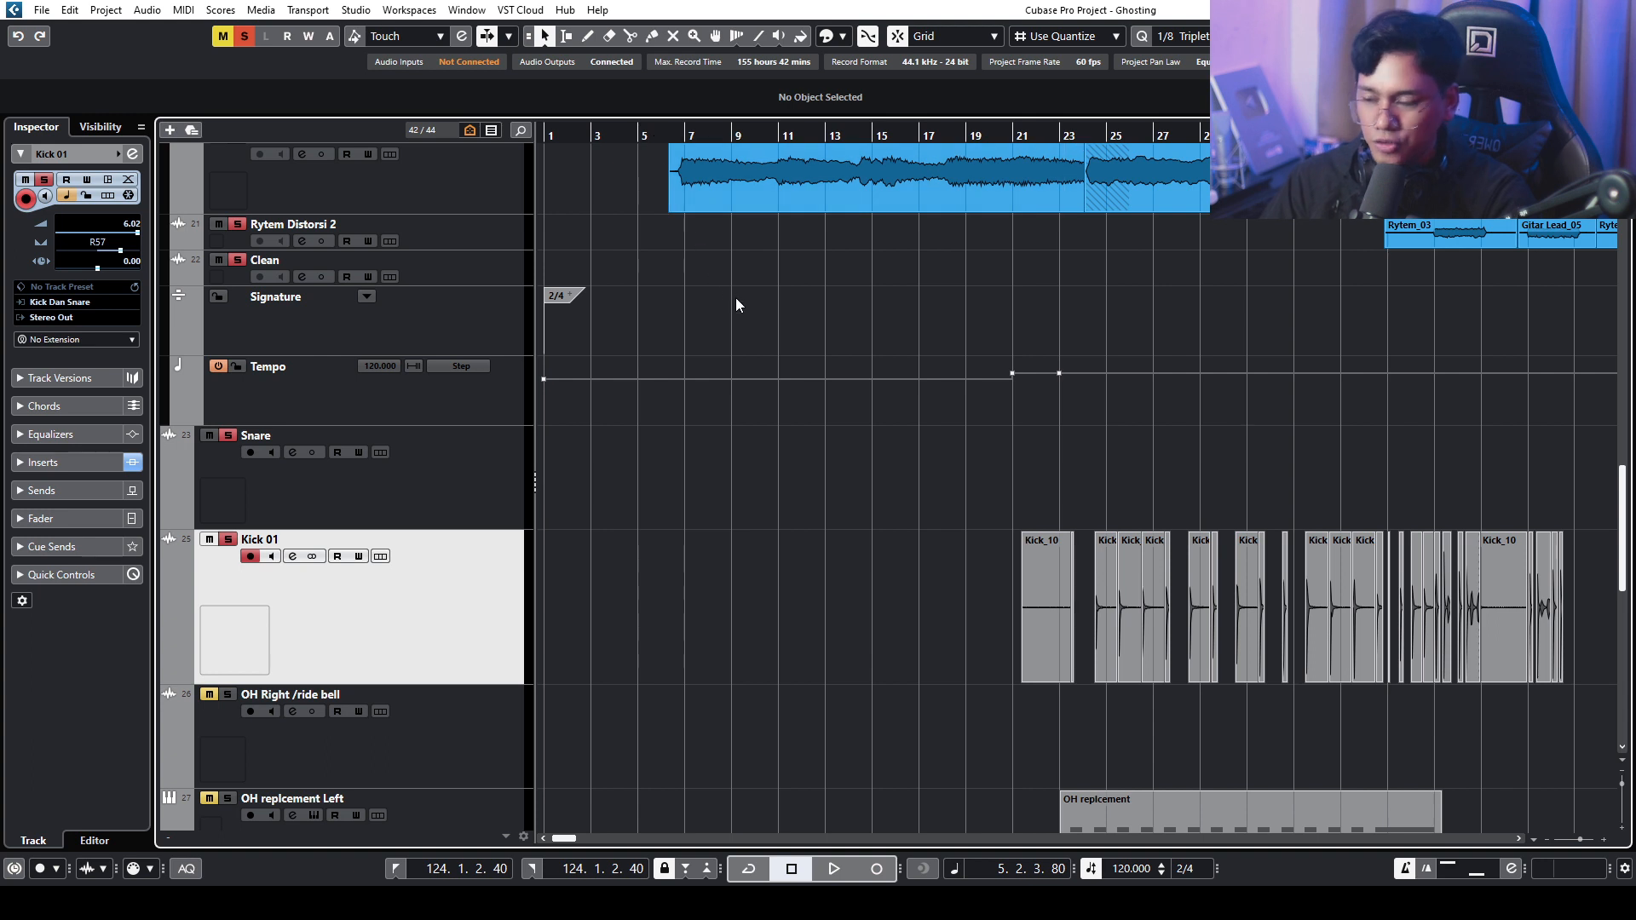
pyautogui.press('space')
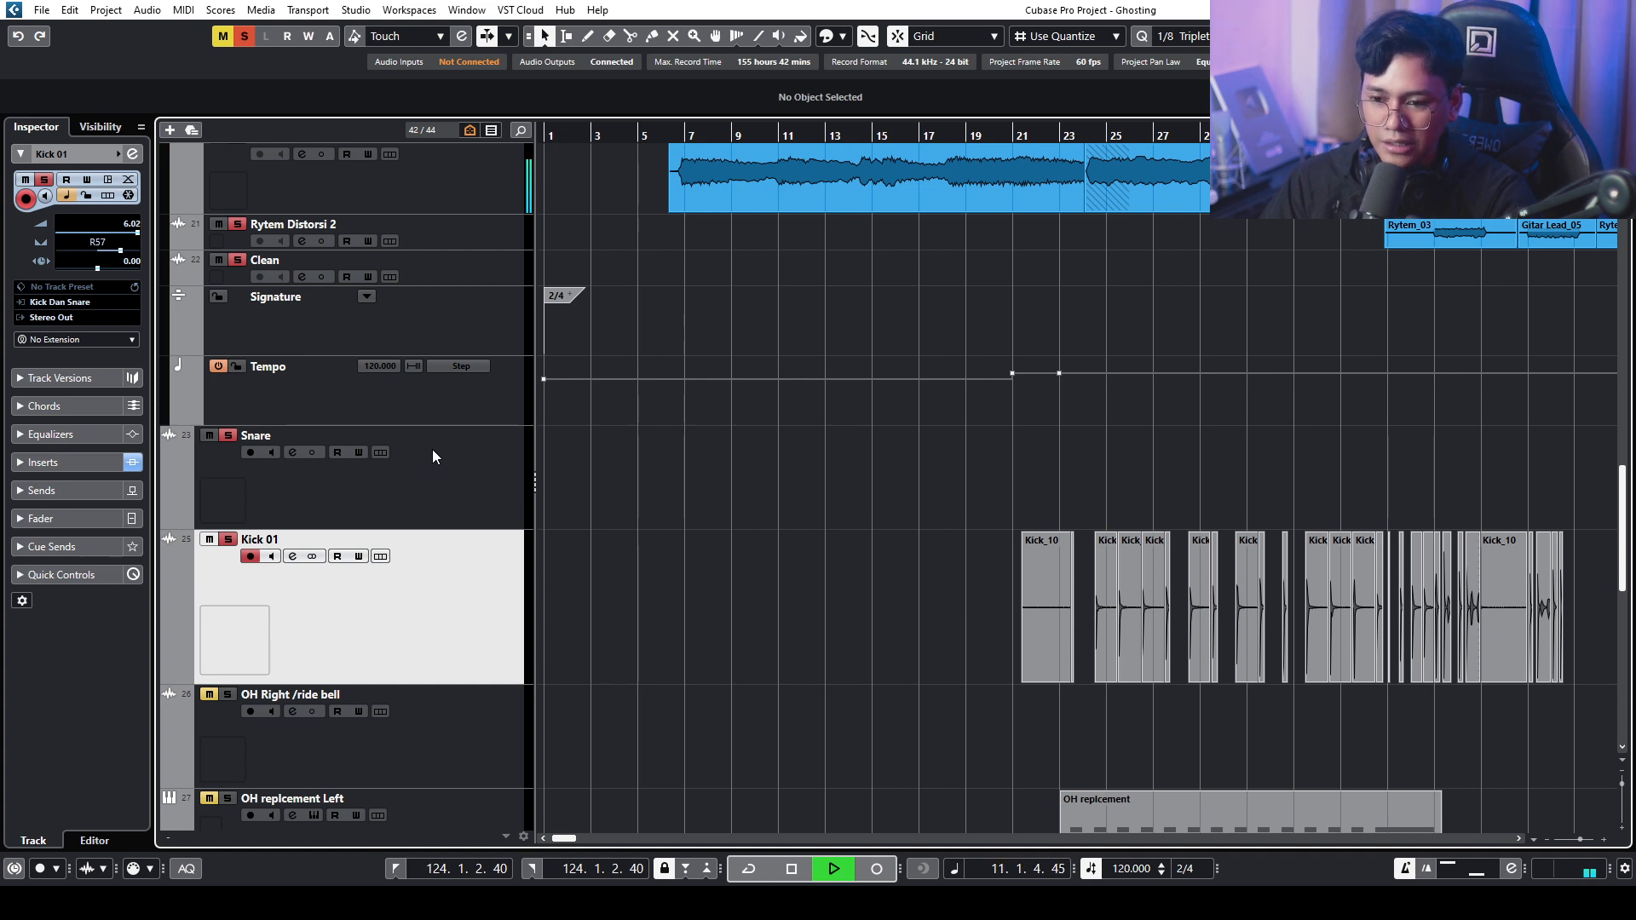
pyautogui.press('space')
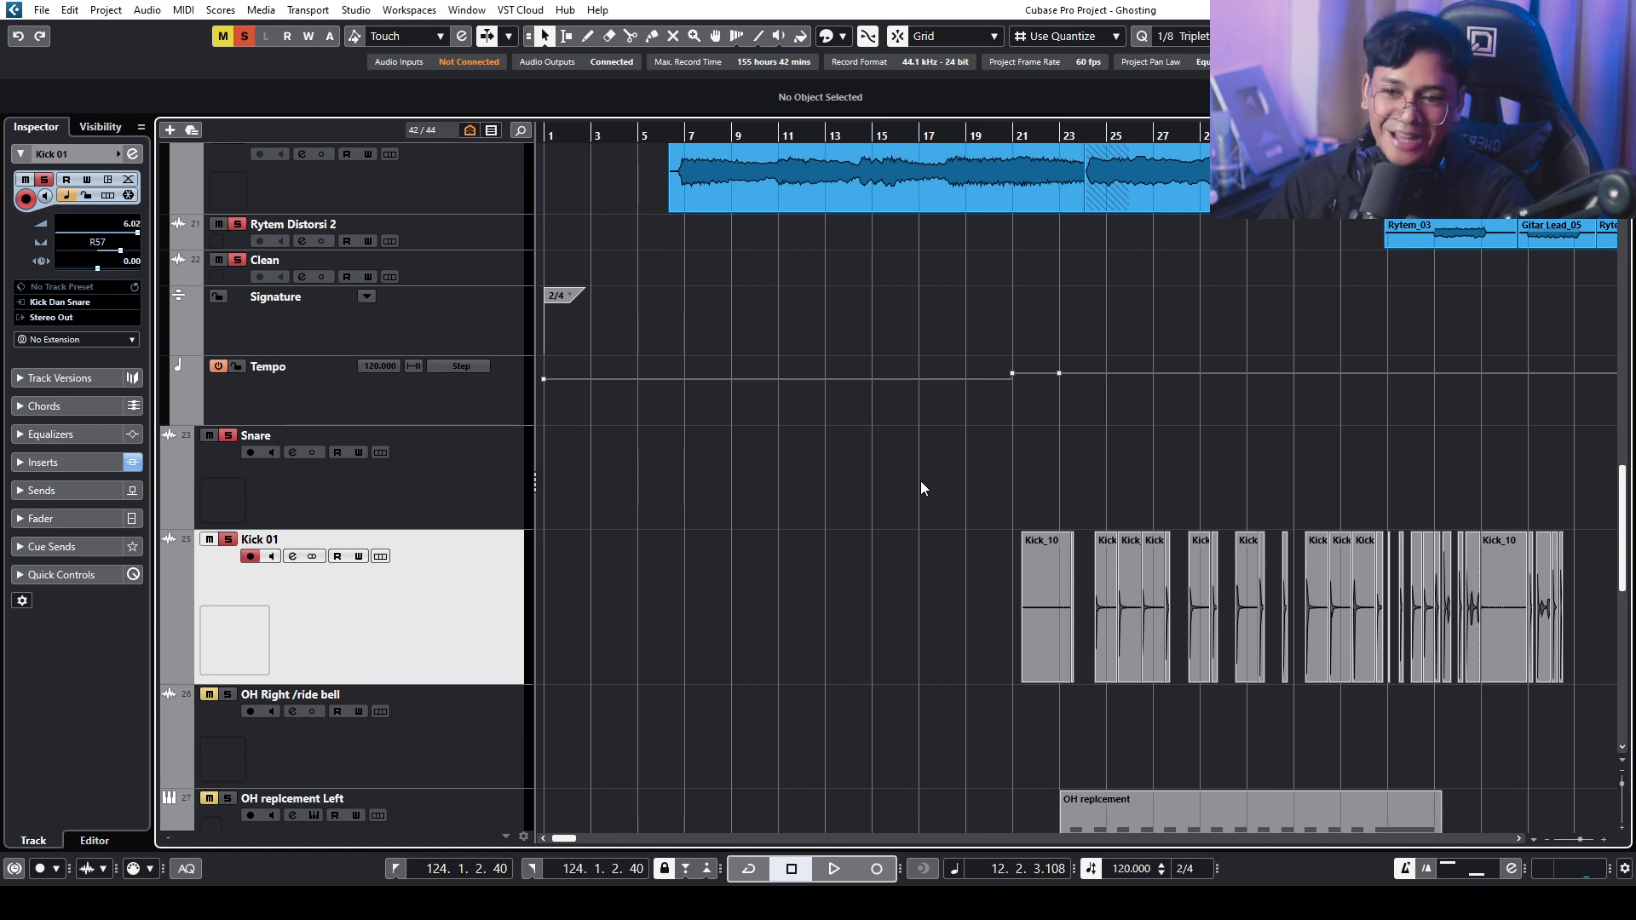
pyautogui.press('space')
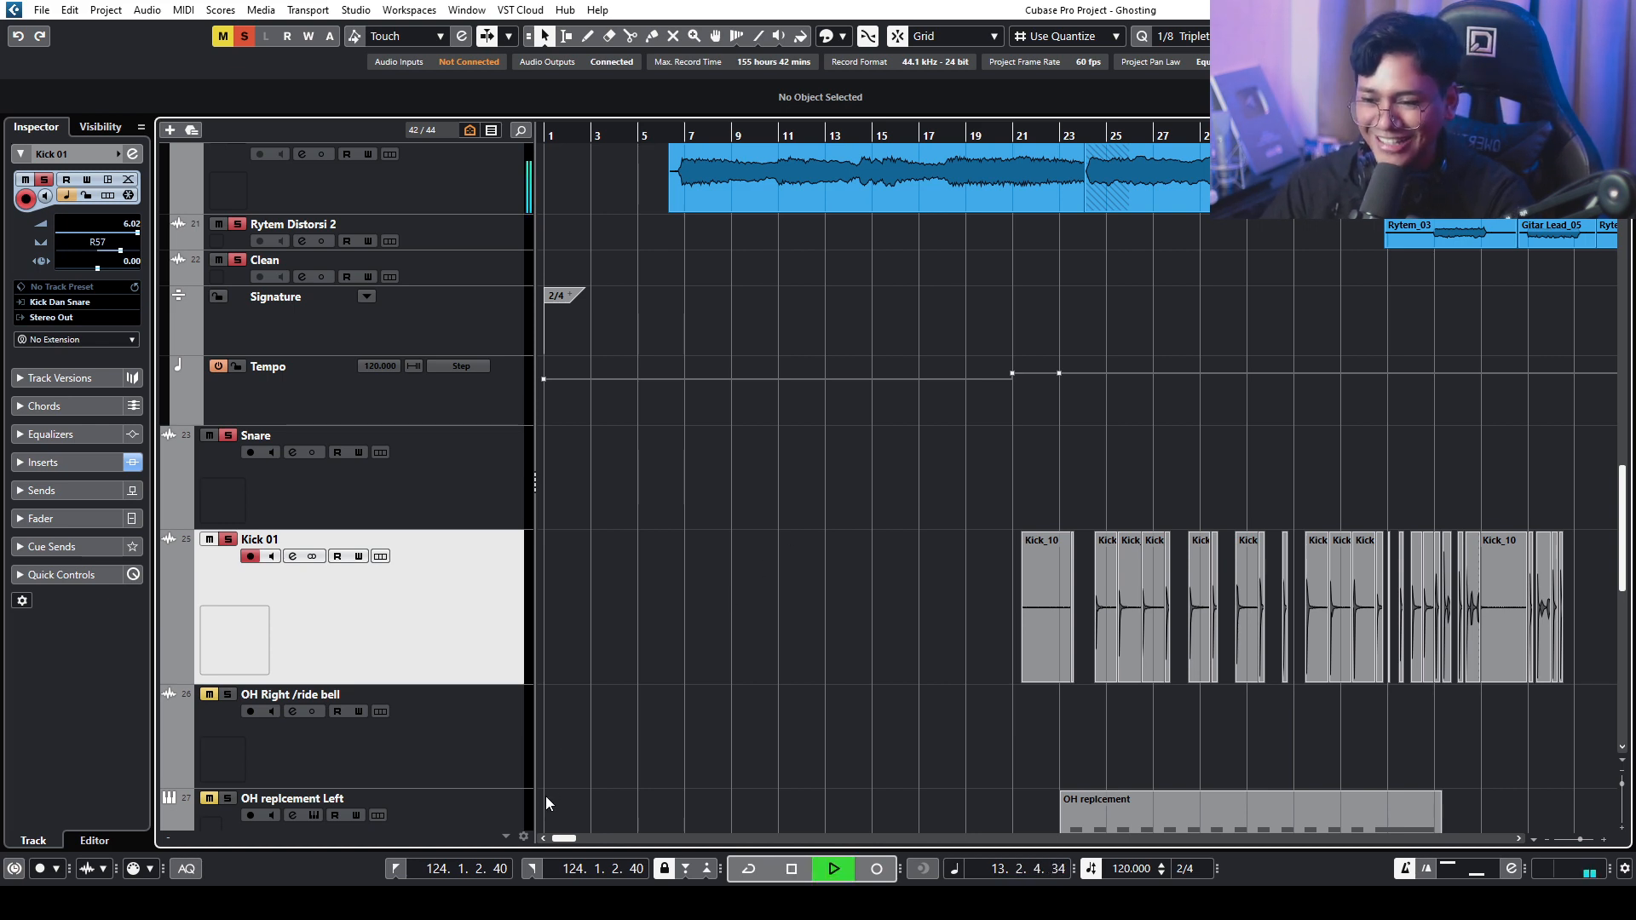
pyautogui.moveTo(566, 840); pyautogui.dragTo(566, 841)
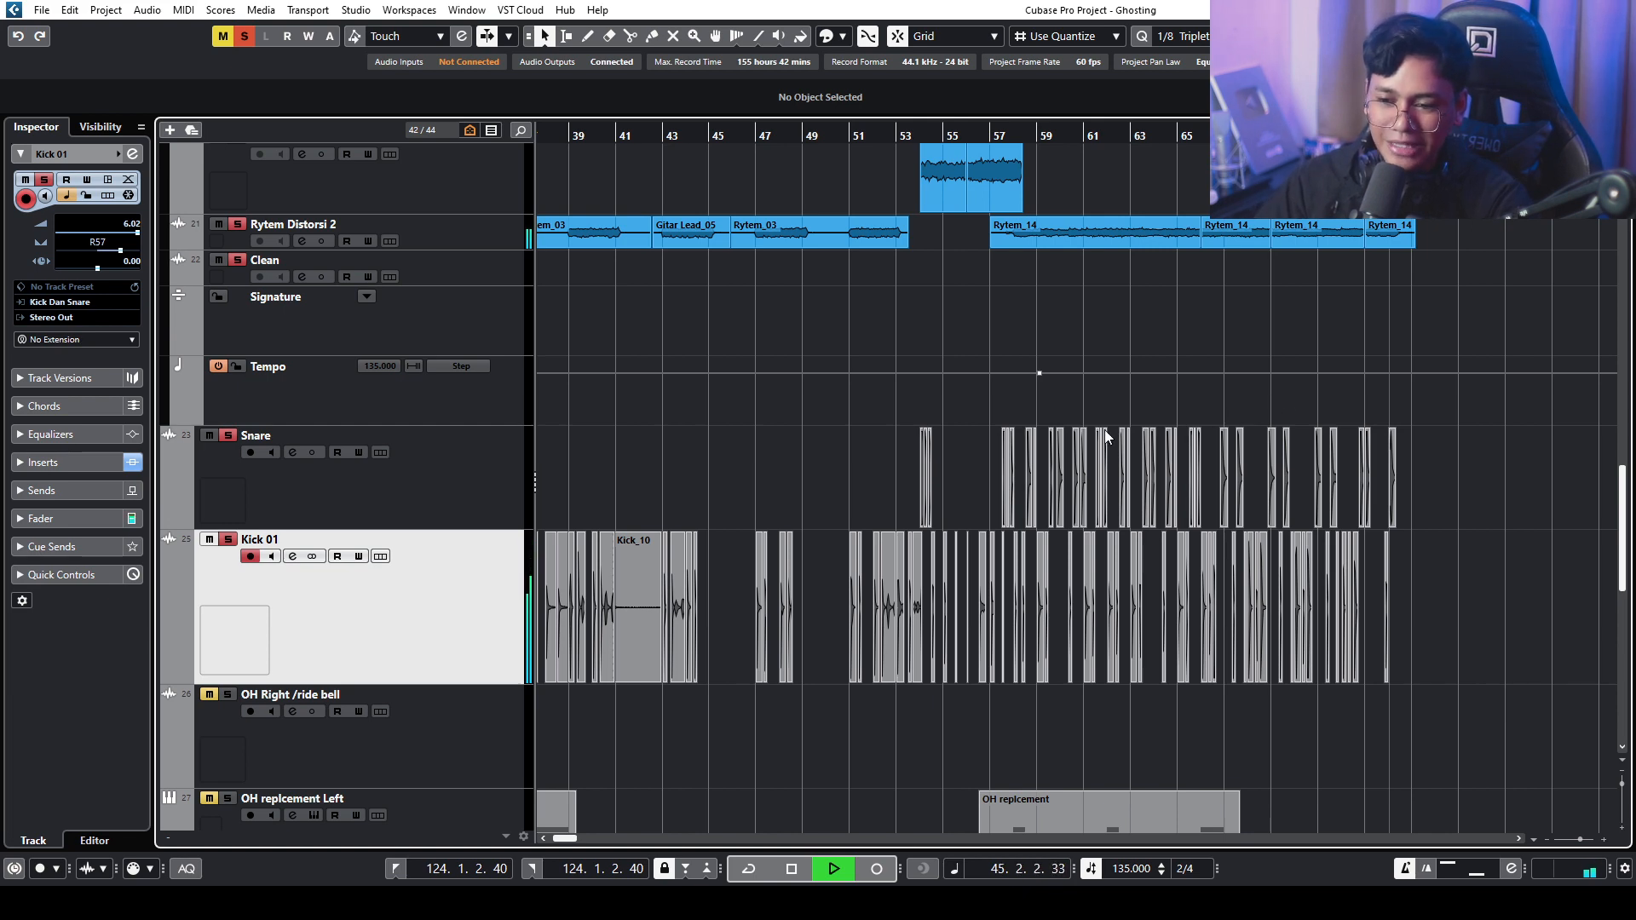
pyautogui.press('space')
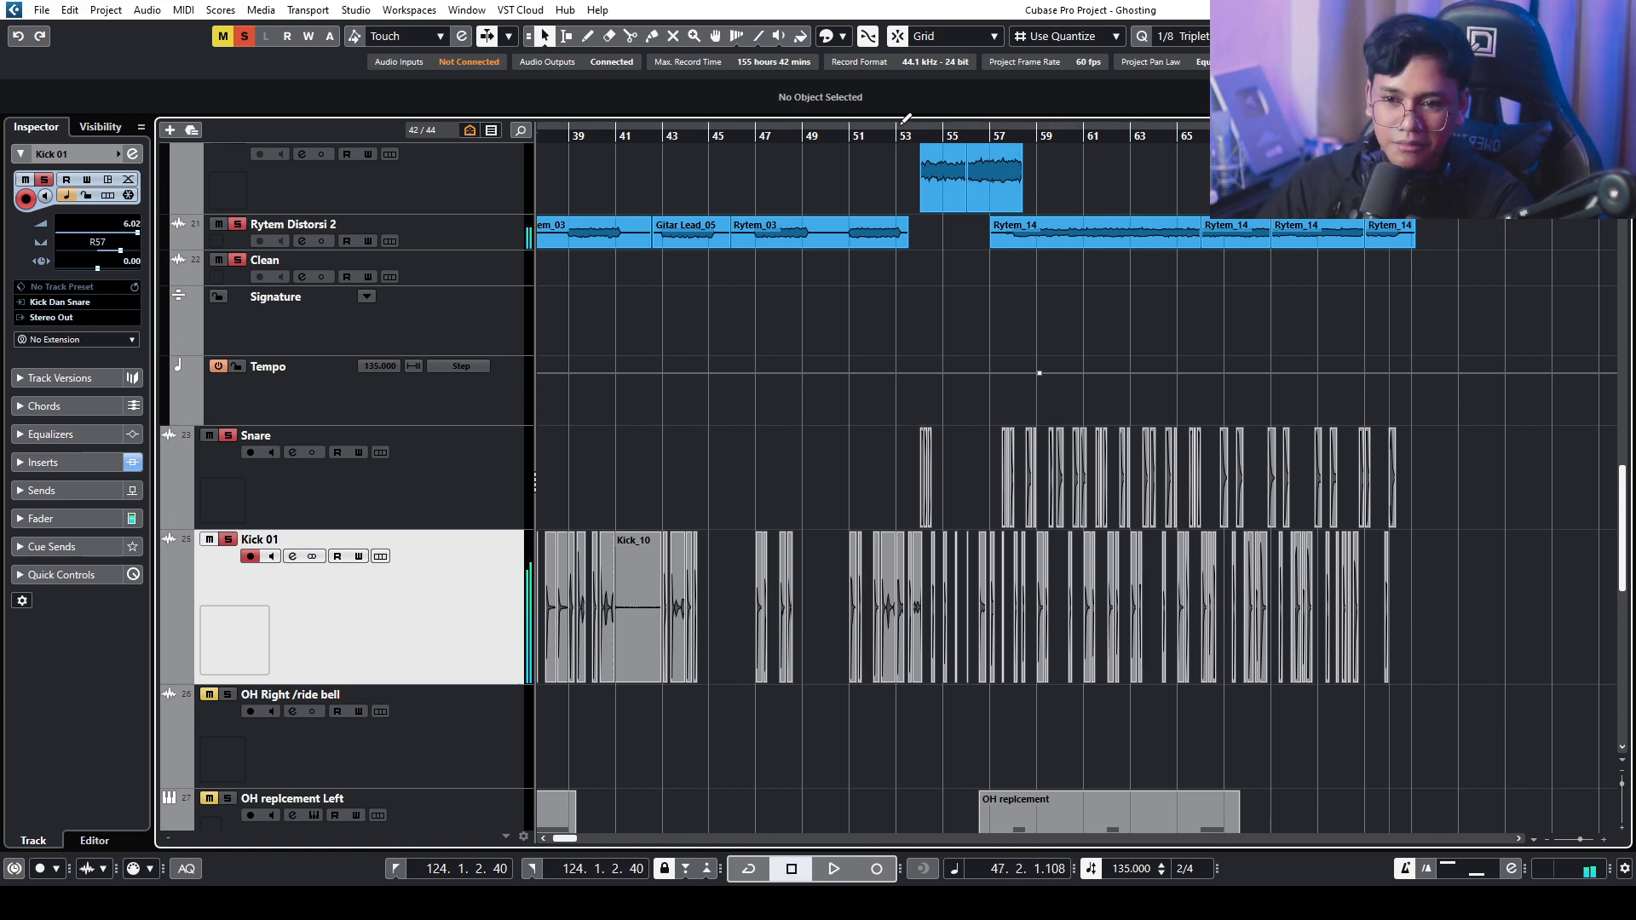
# - Play the kick and snare section from bar 53 and stop at about bar 74
pyautogui.moveTo(899, 130); pyautogui.dragTo(913, 171)
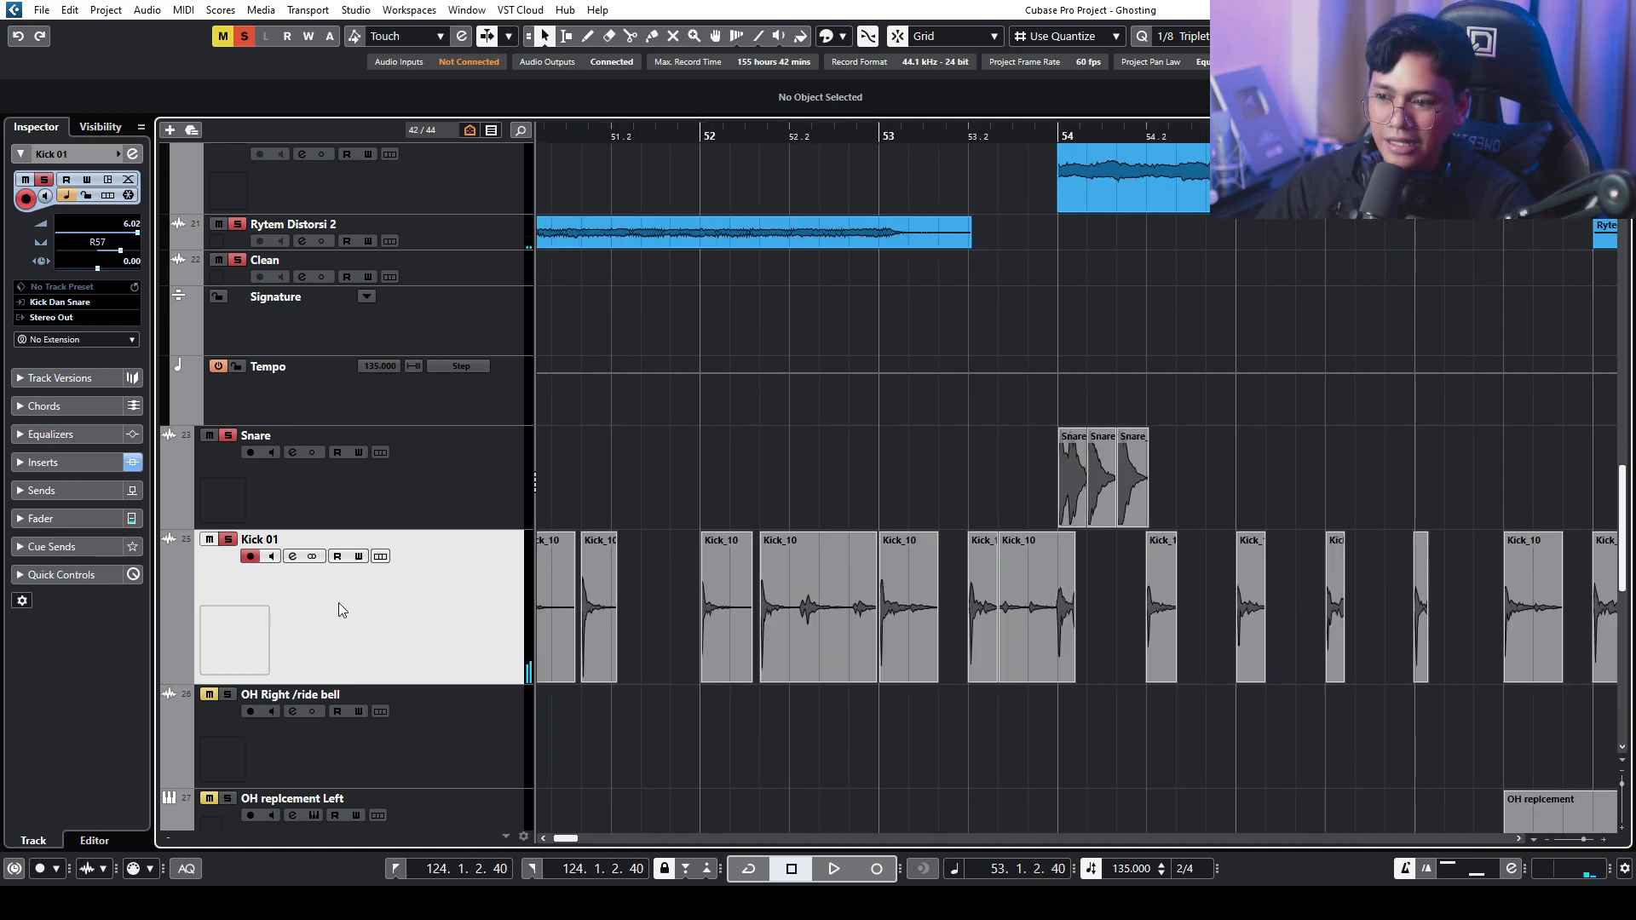
pyautogui.click(1016, 141)
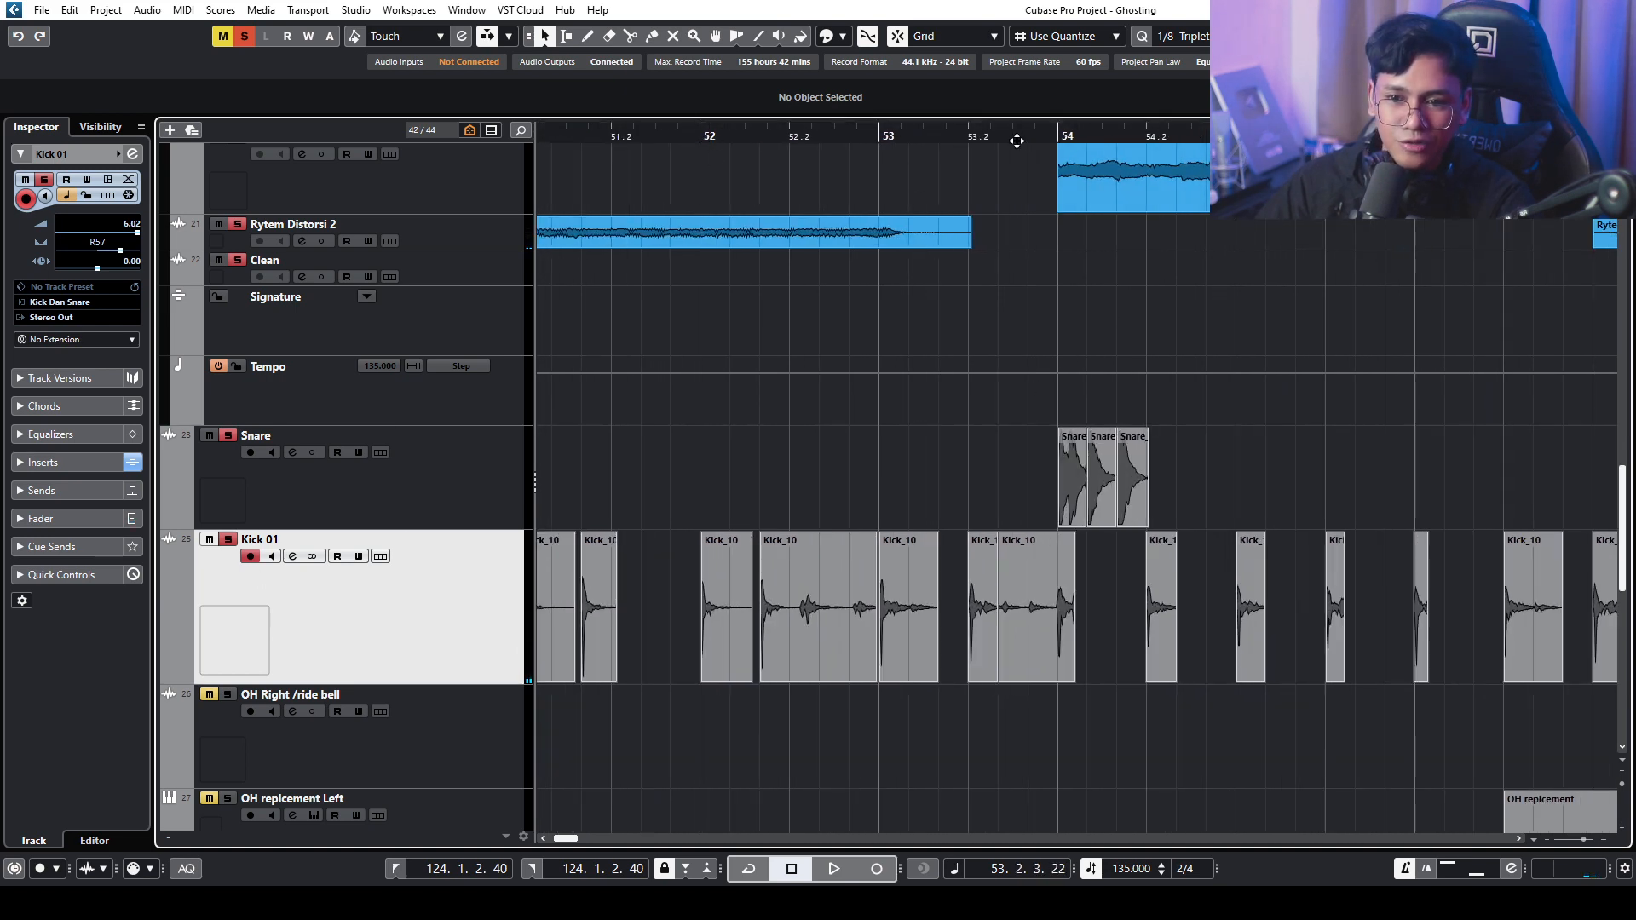
pyautogui.press('space')
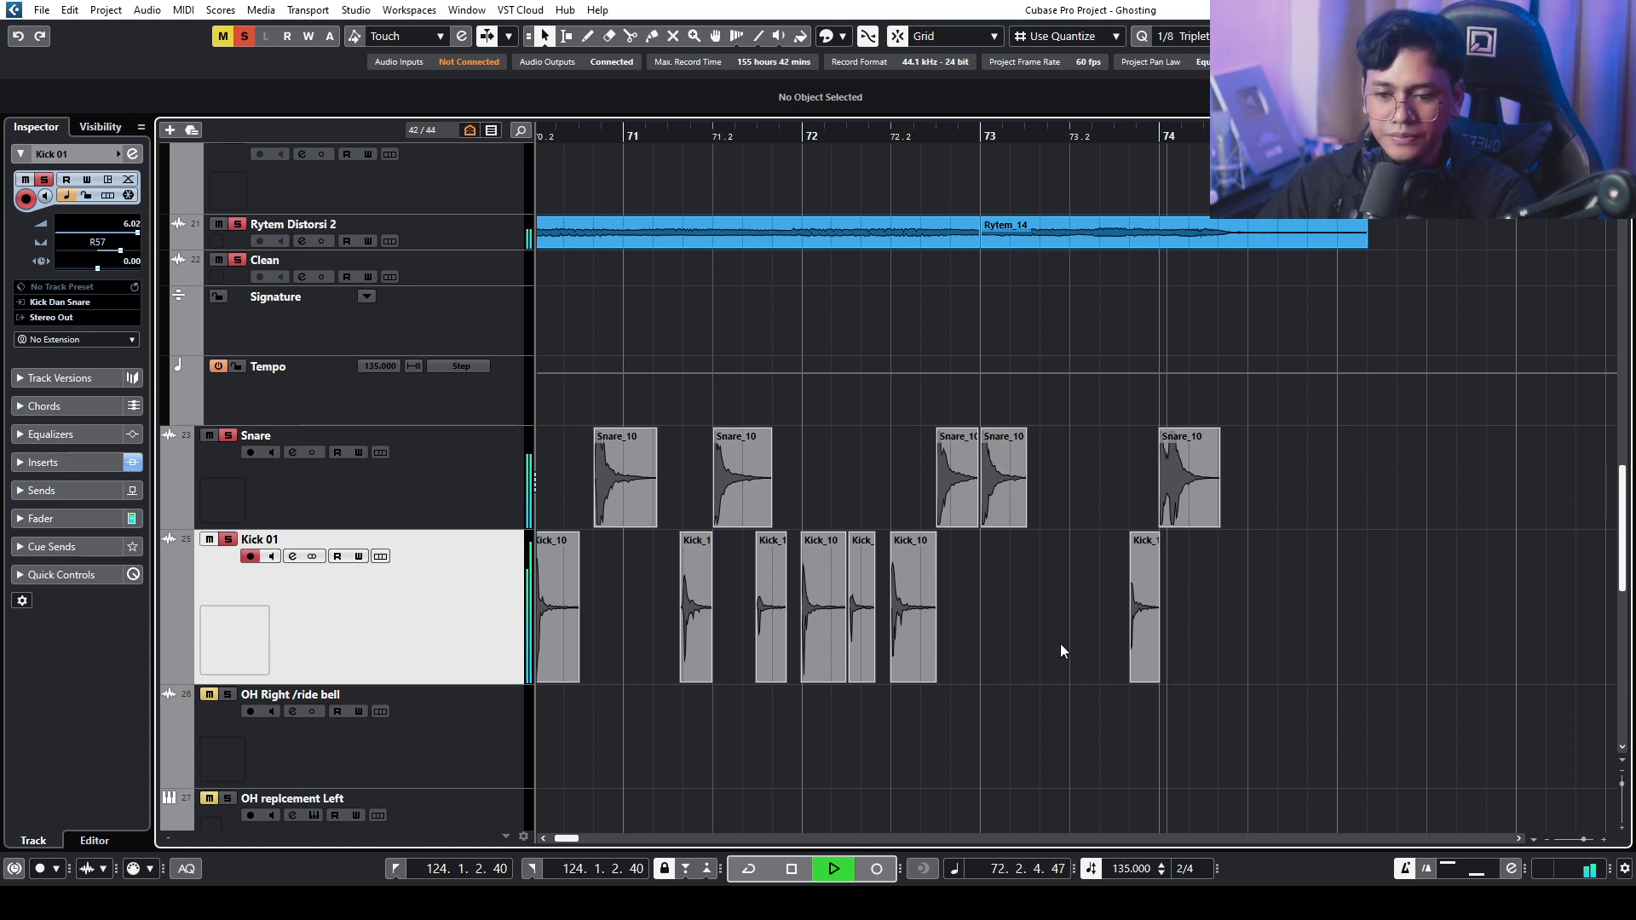
pyautogui.press('space')
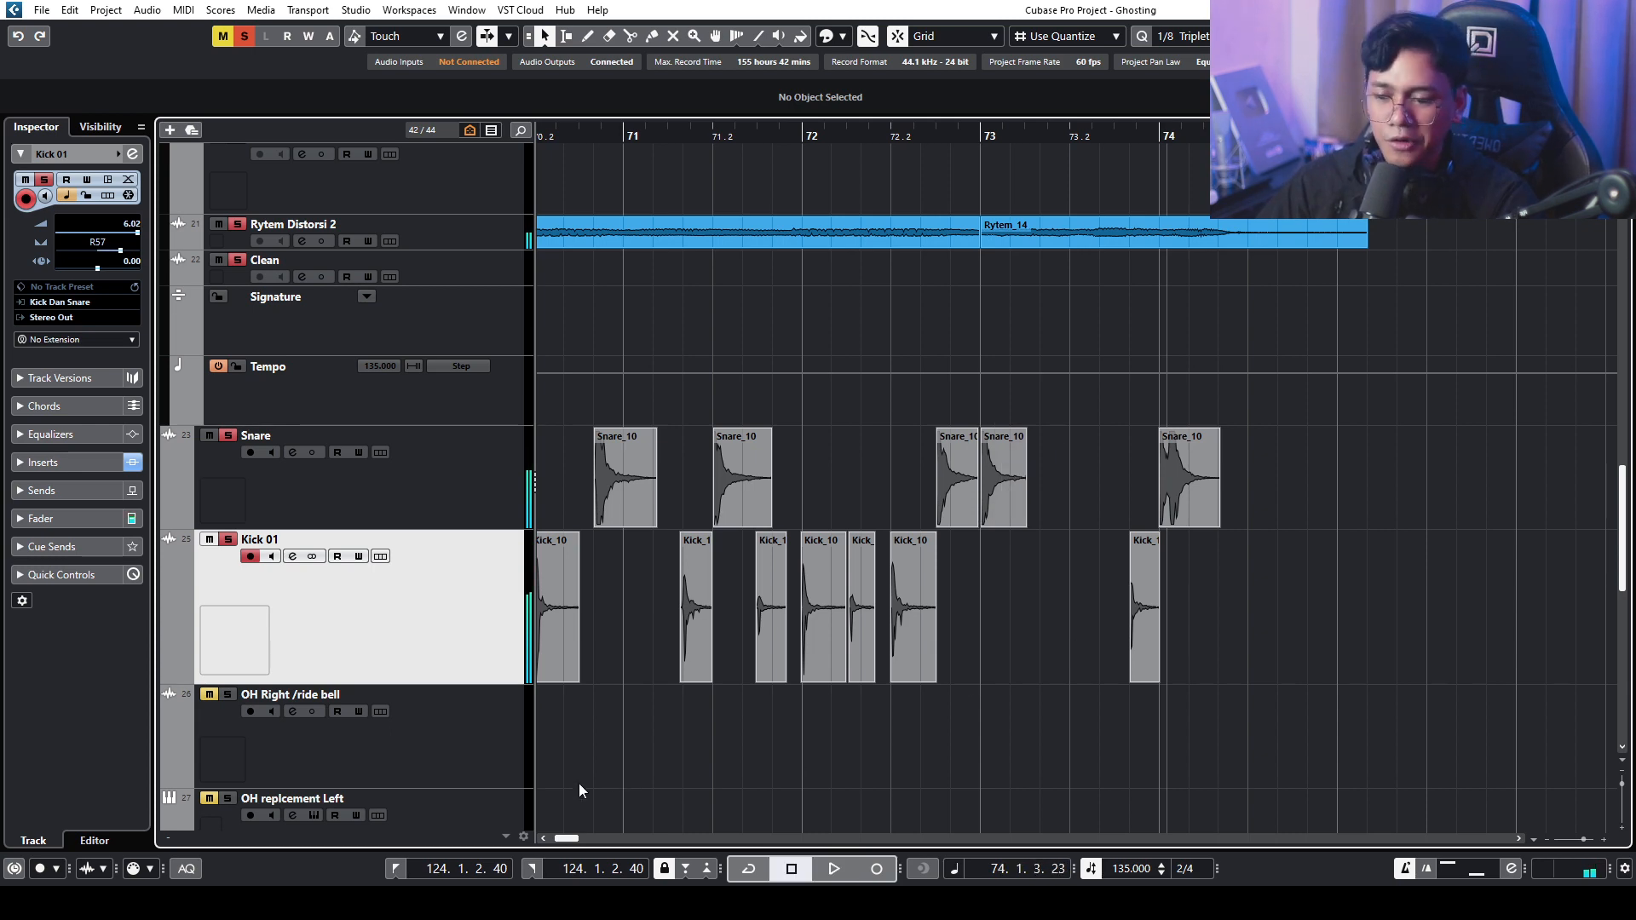
# - Examine the kick and snare hits from bar 62 to 67 alongside the overhead replacement and Drum room tracks
pyautogui.hscroll(3, 570, 838)
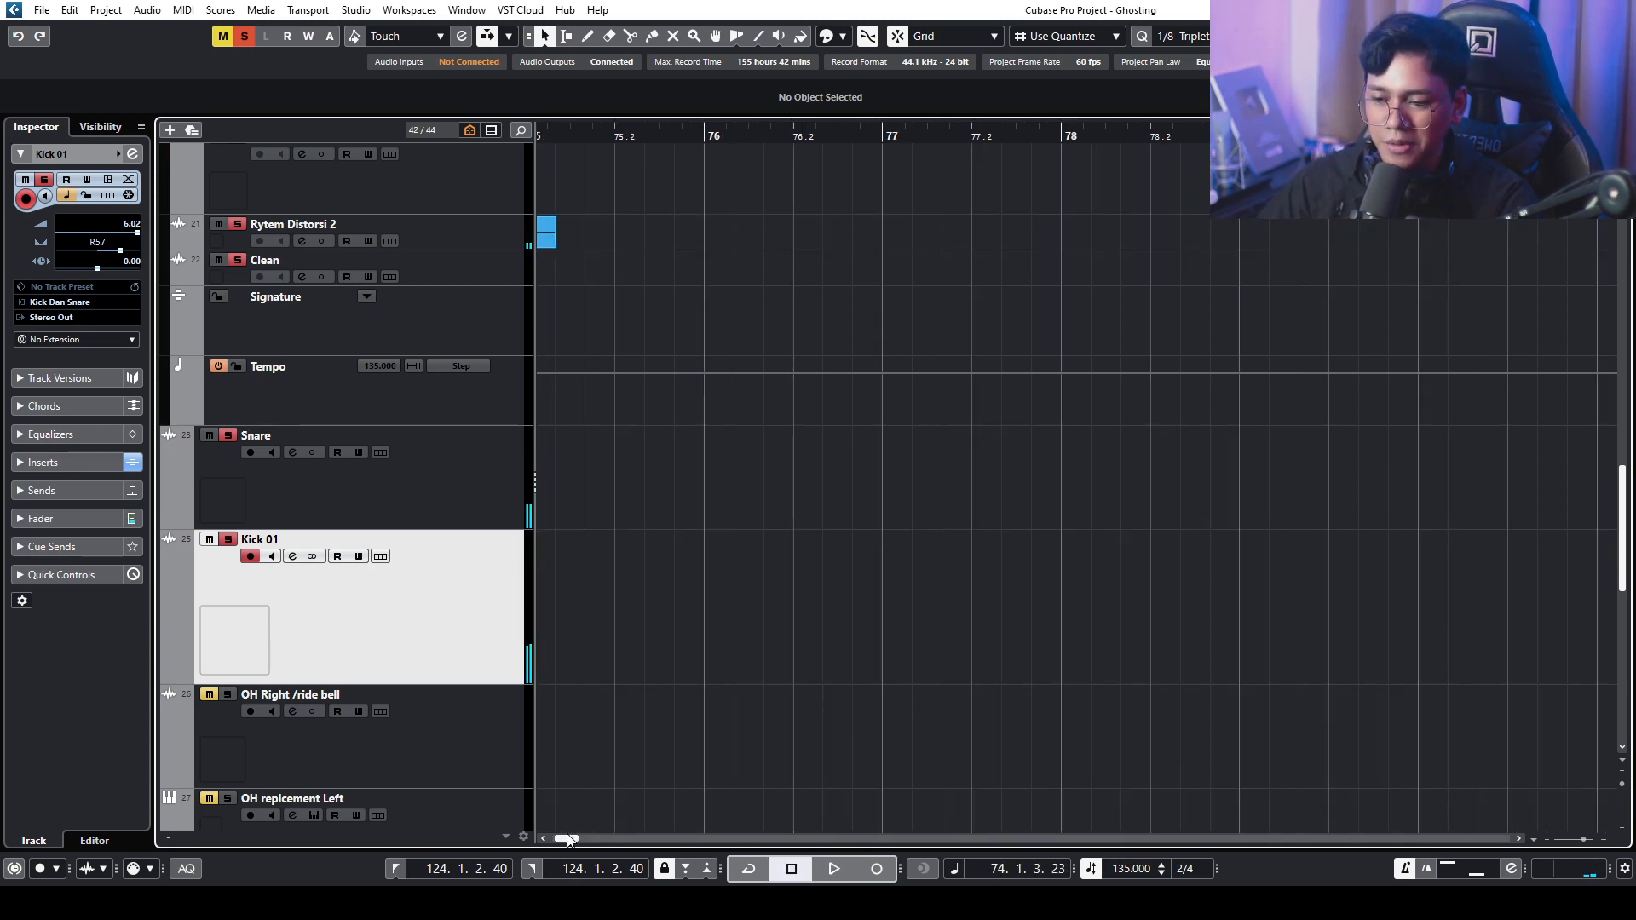
pyautogui.moveTo(591, 139); pyautogui.dragTo(491, 130)
pyautogui.scroll(3, 645, 242)
pyautogui.scroll(-3, 729, 394)
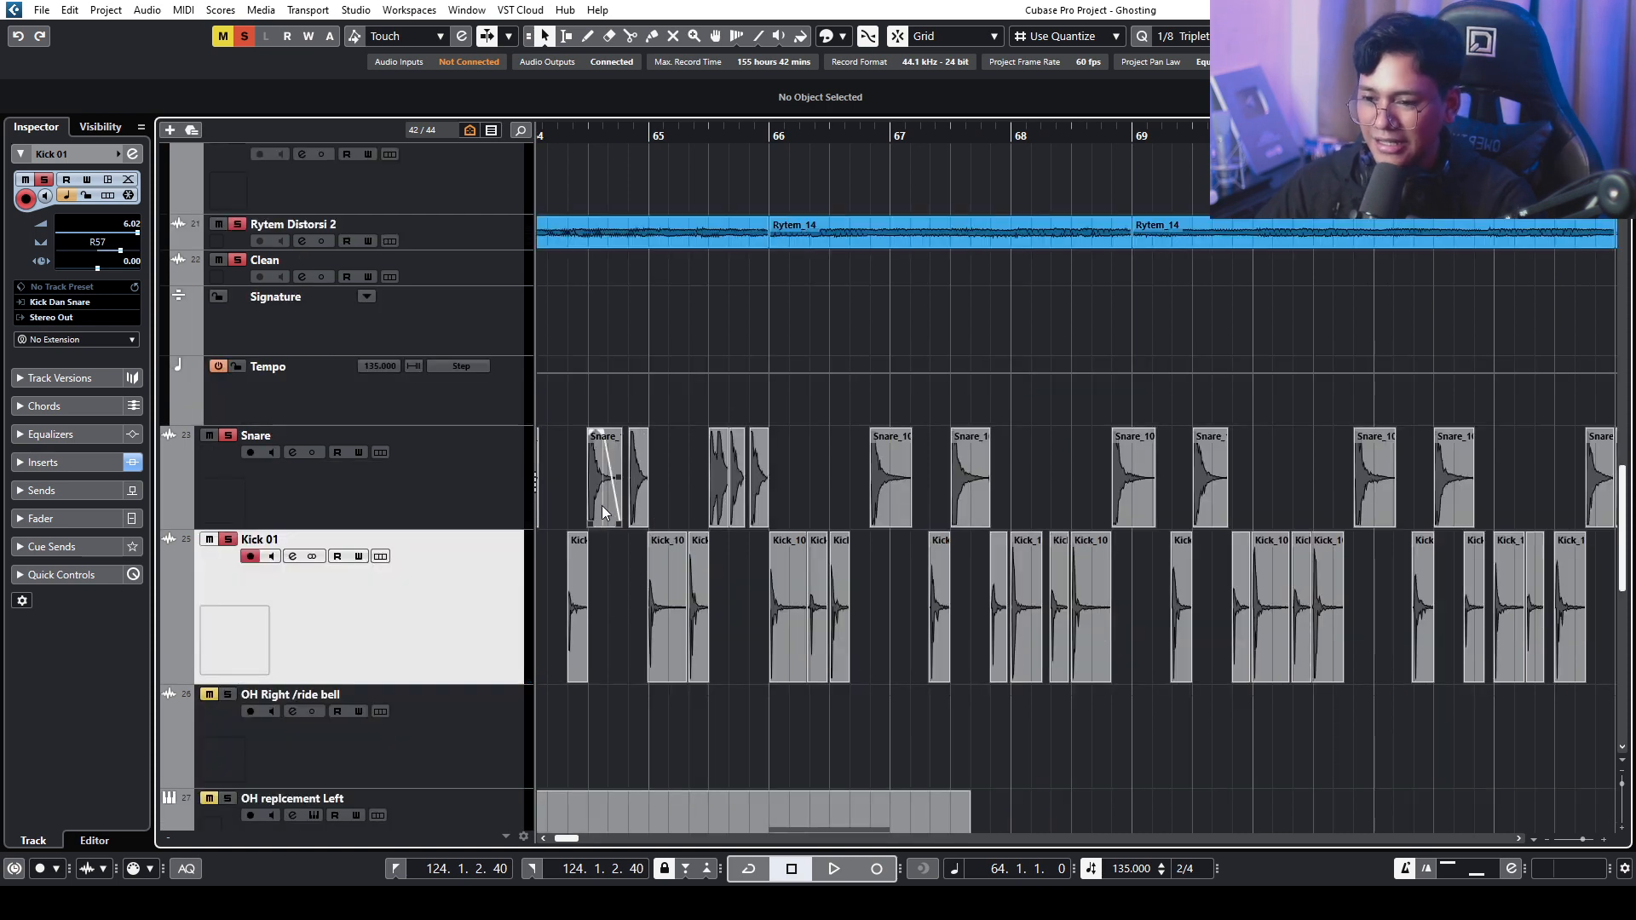
pyautogui.click(538, 134)
pyautogui.moveTo(537, 133); pyautogui.dragTo(542, 137)
pyautogui.scroll(-2, 624, 256)
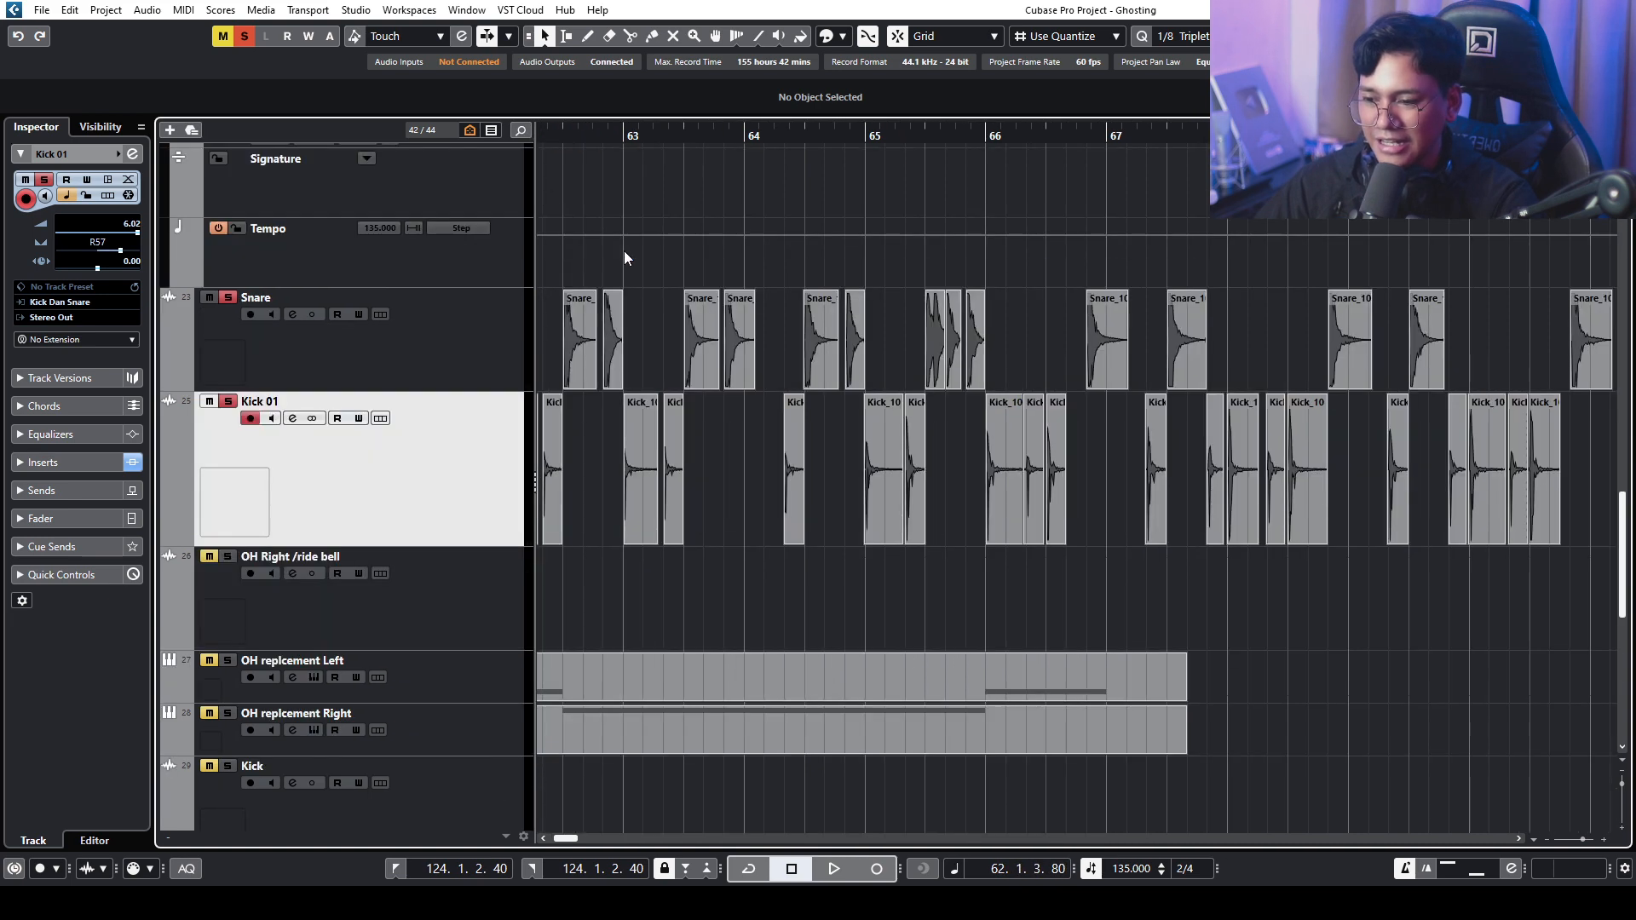
pyautogui.scroll(-2, 624, 250)
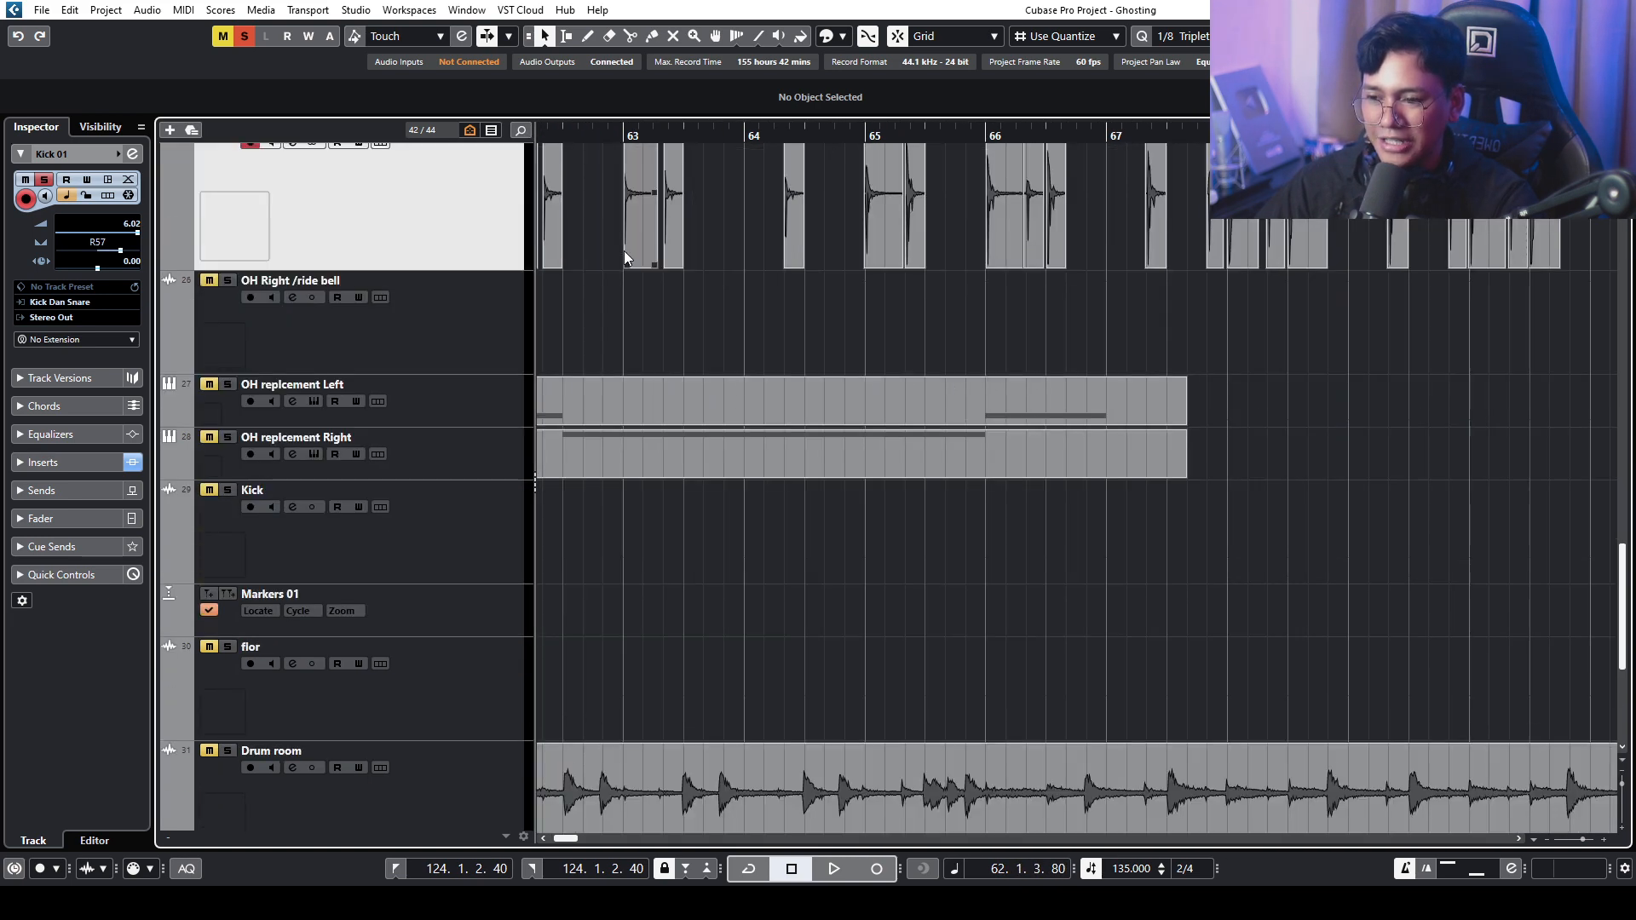
# - Examine the kick and snare hits from bar 54 to 61 alongside the OH replacement, flor and Drum room tracks
pyautogui.scroll(2, 623, 251)
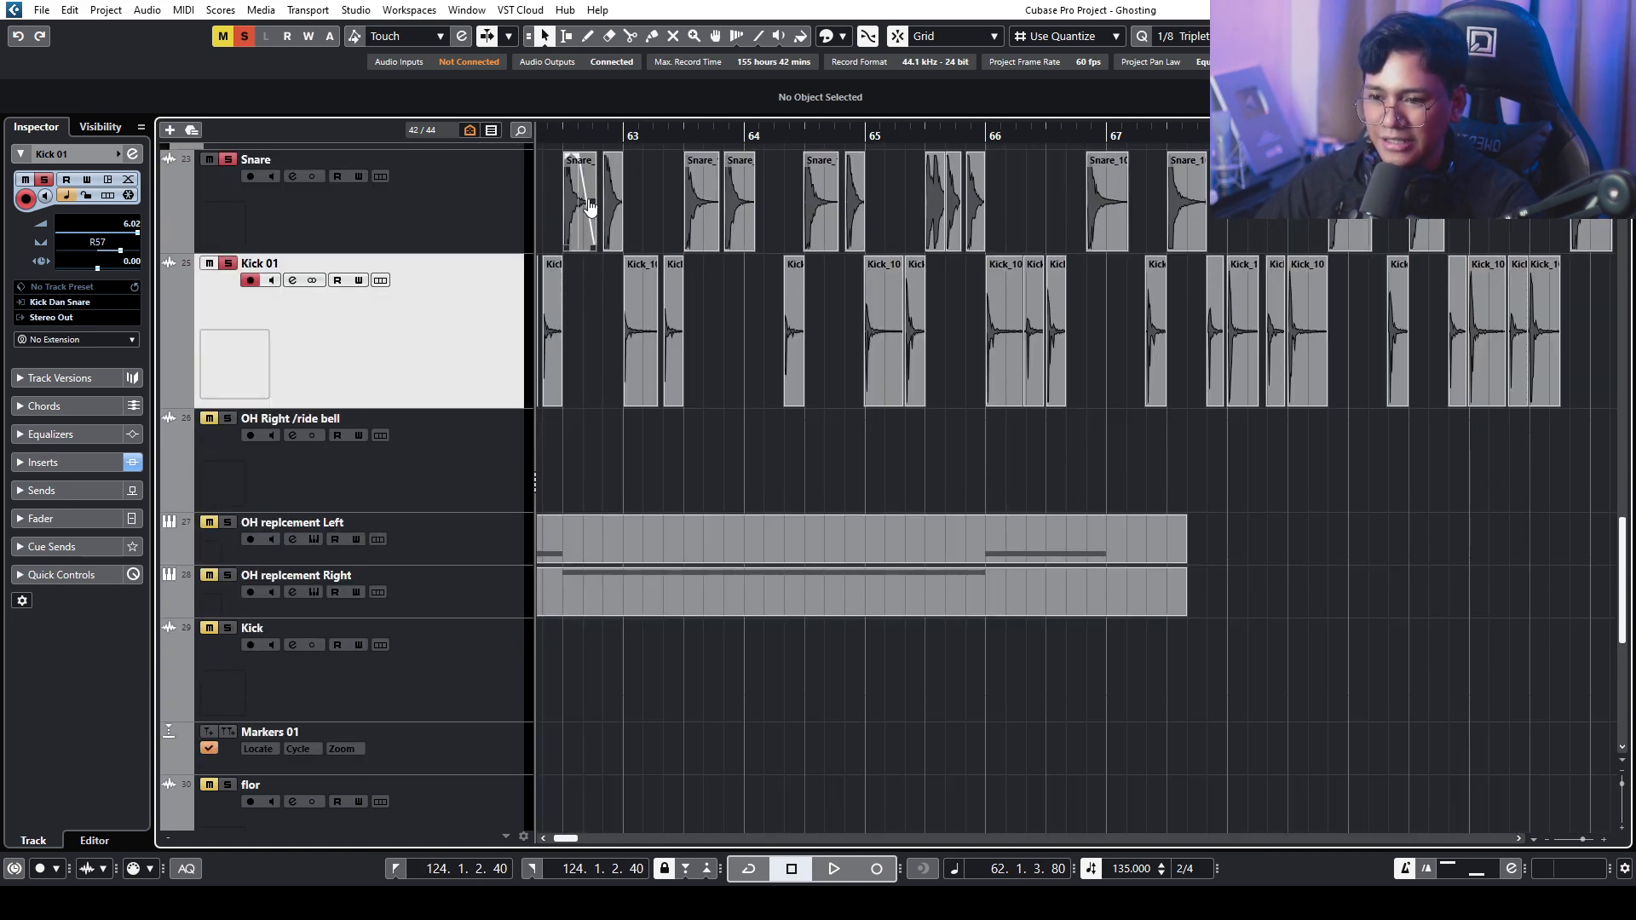
pyautogui.moveTo(558, 139); pyautogui.dragTo(528, 134)
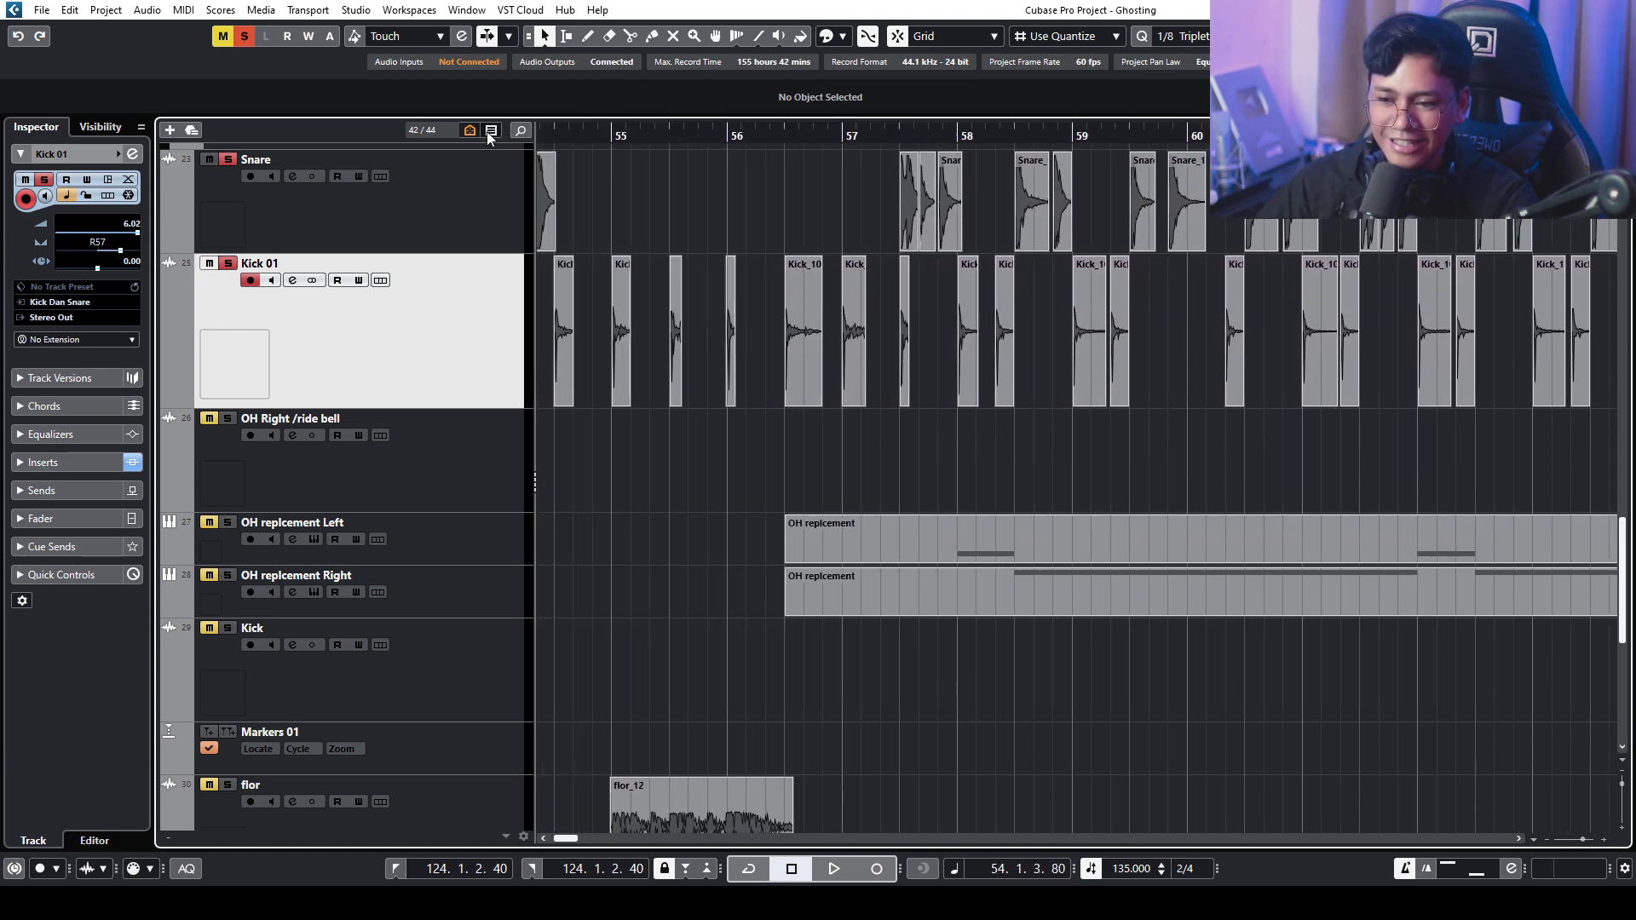
pyautogui.scroll(-2, 729, 494)
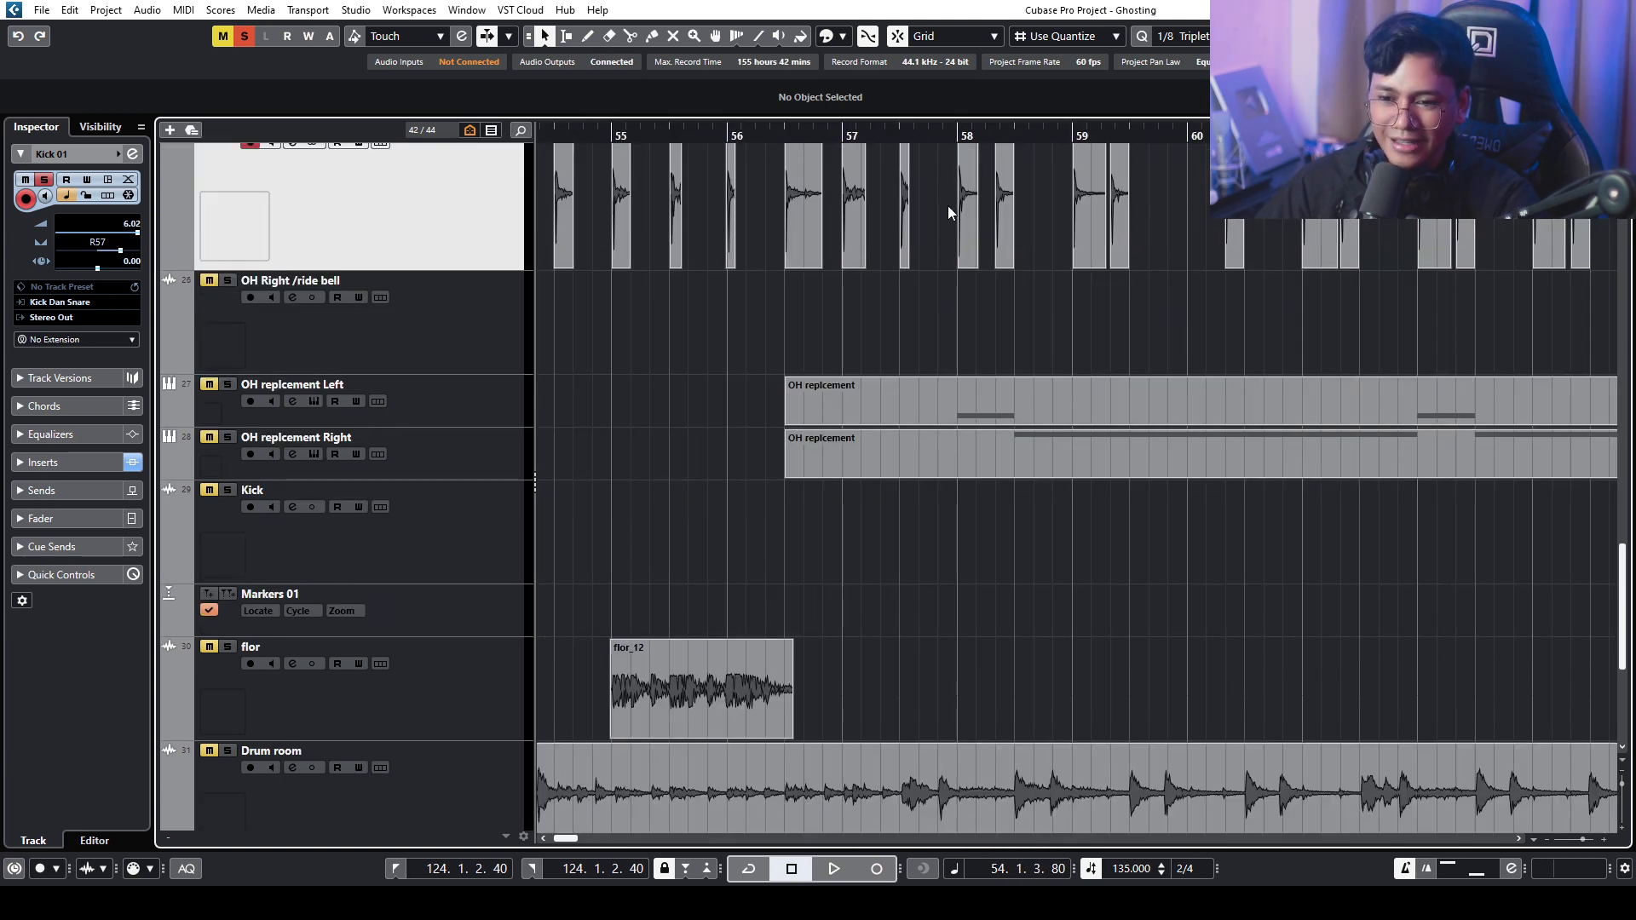
pyautogui.click(914, 134)
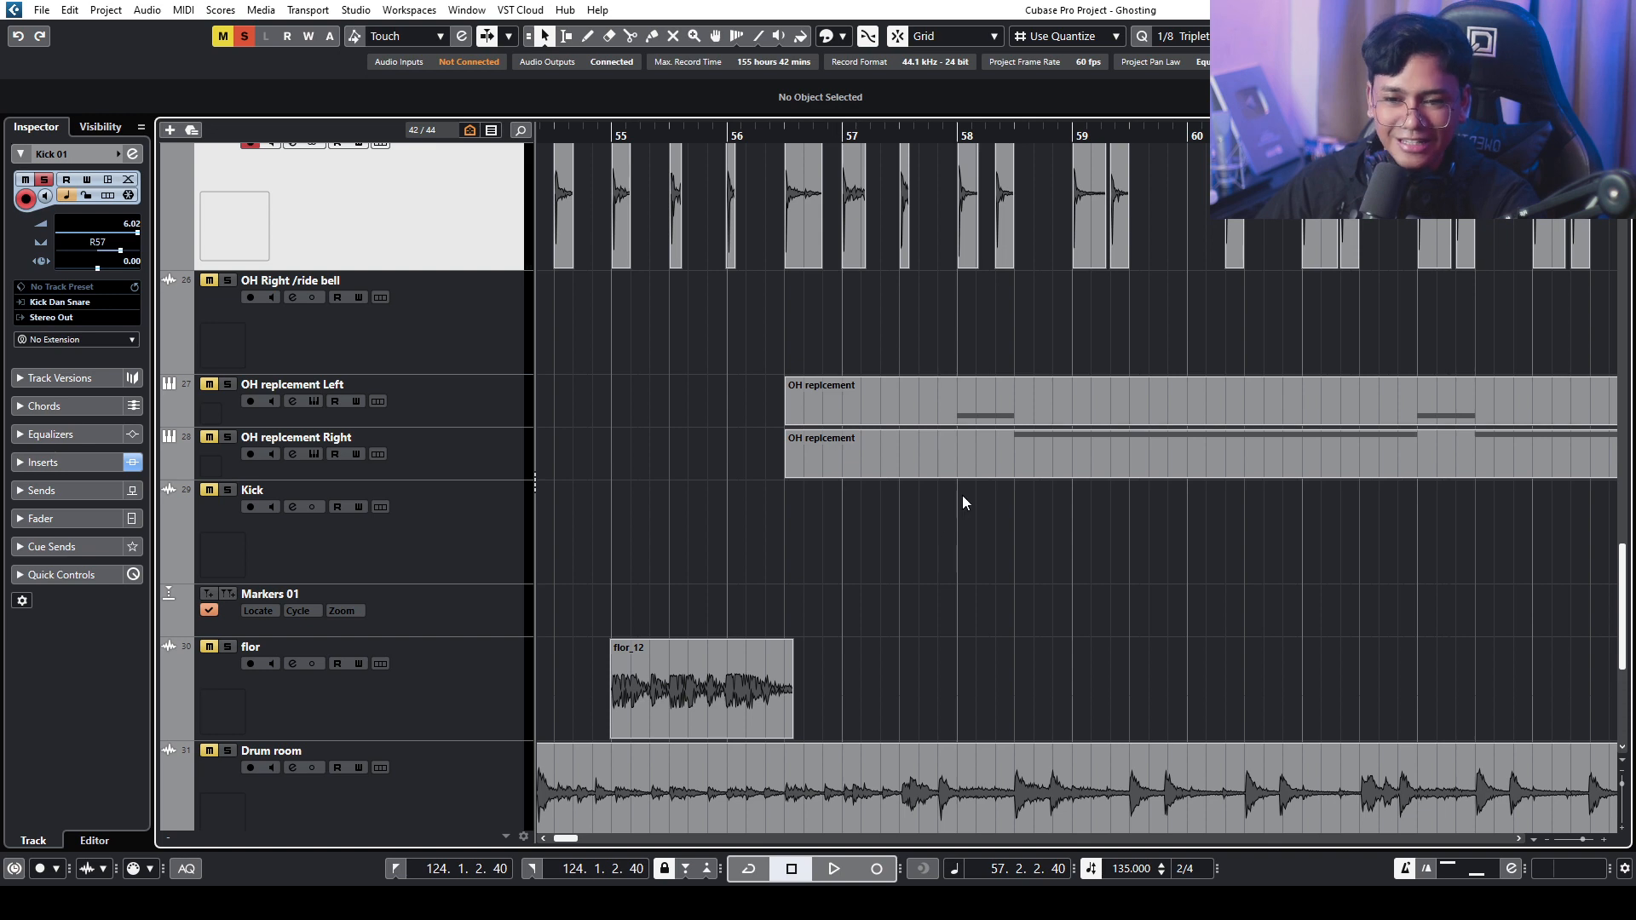
pyautogui.moveTo(945, 134); pyautogui.dragTo(947, 121)
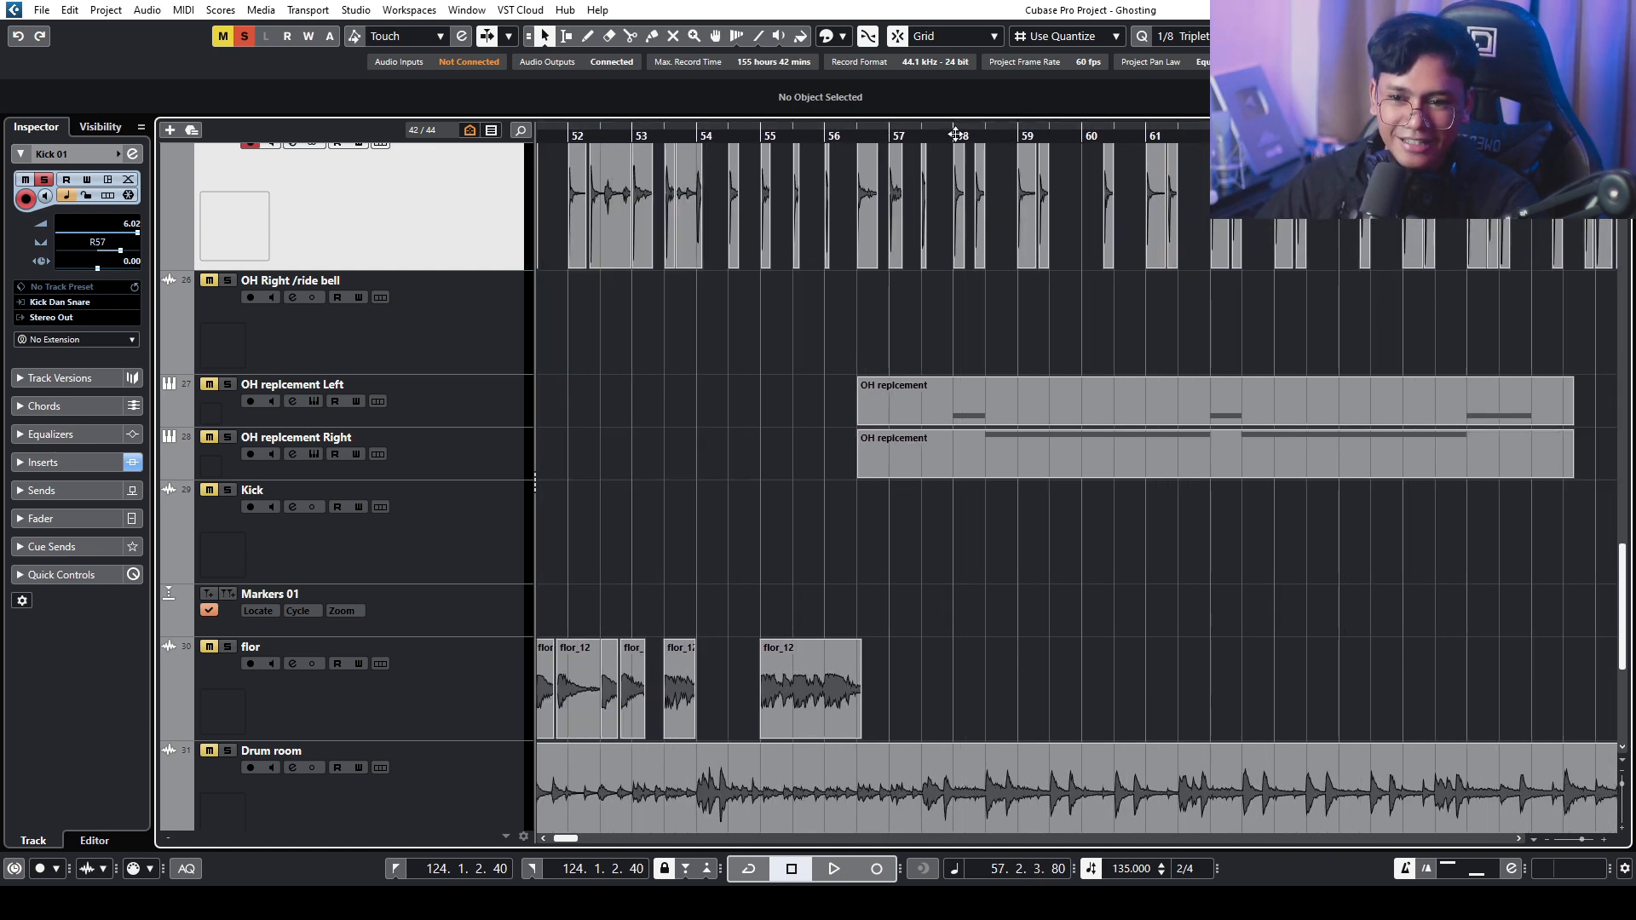
pyautogui.click(956, 133)
pyautogui.scroll(-2, 945, 480)
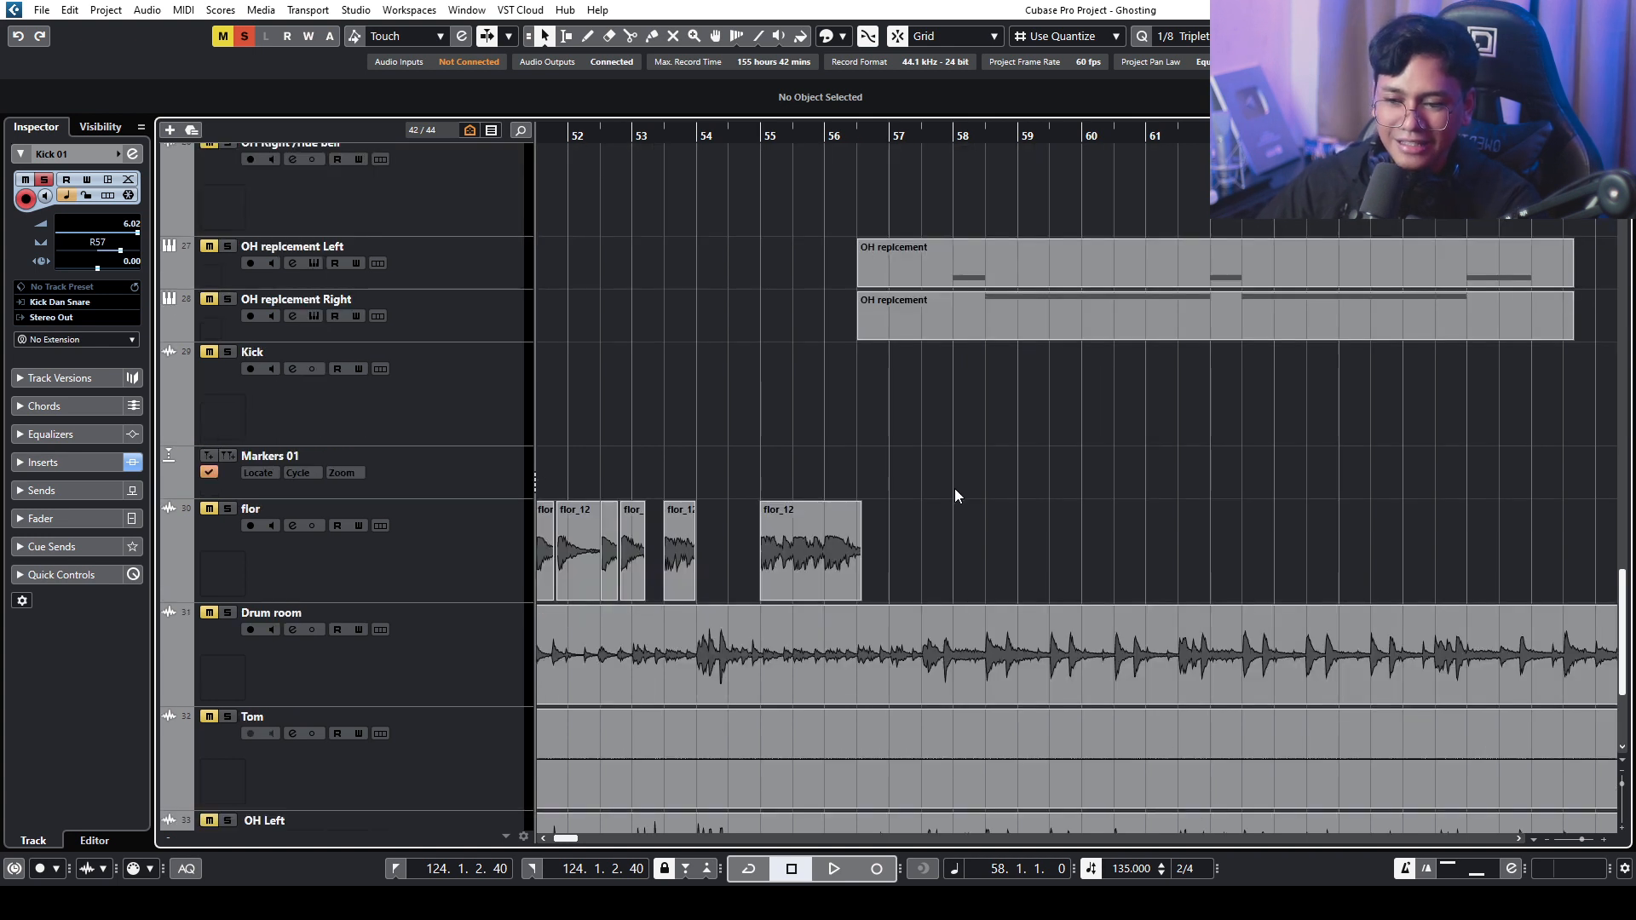
# - Solo the flor track and place the playhead just before its first hit at 39.2
pyautogui.click(227, 510)
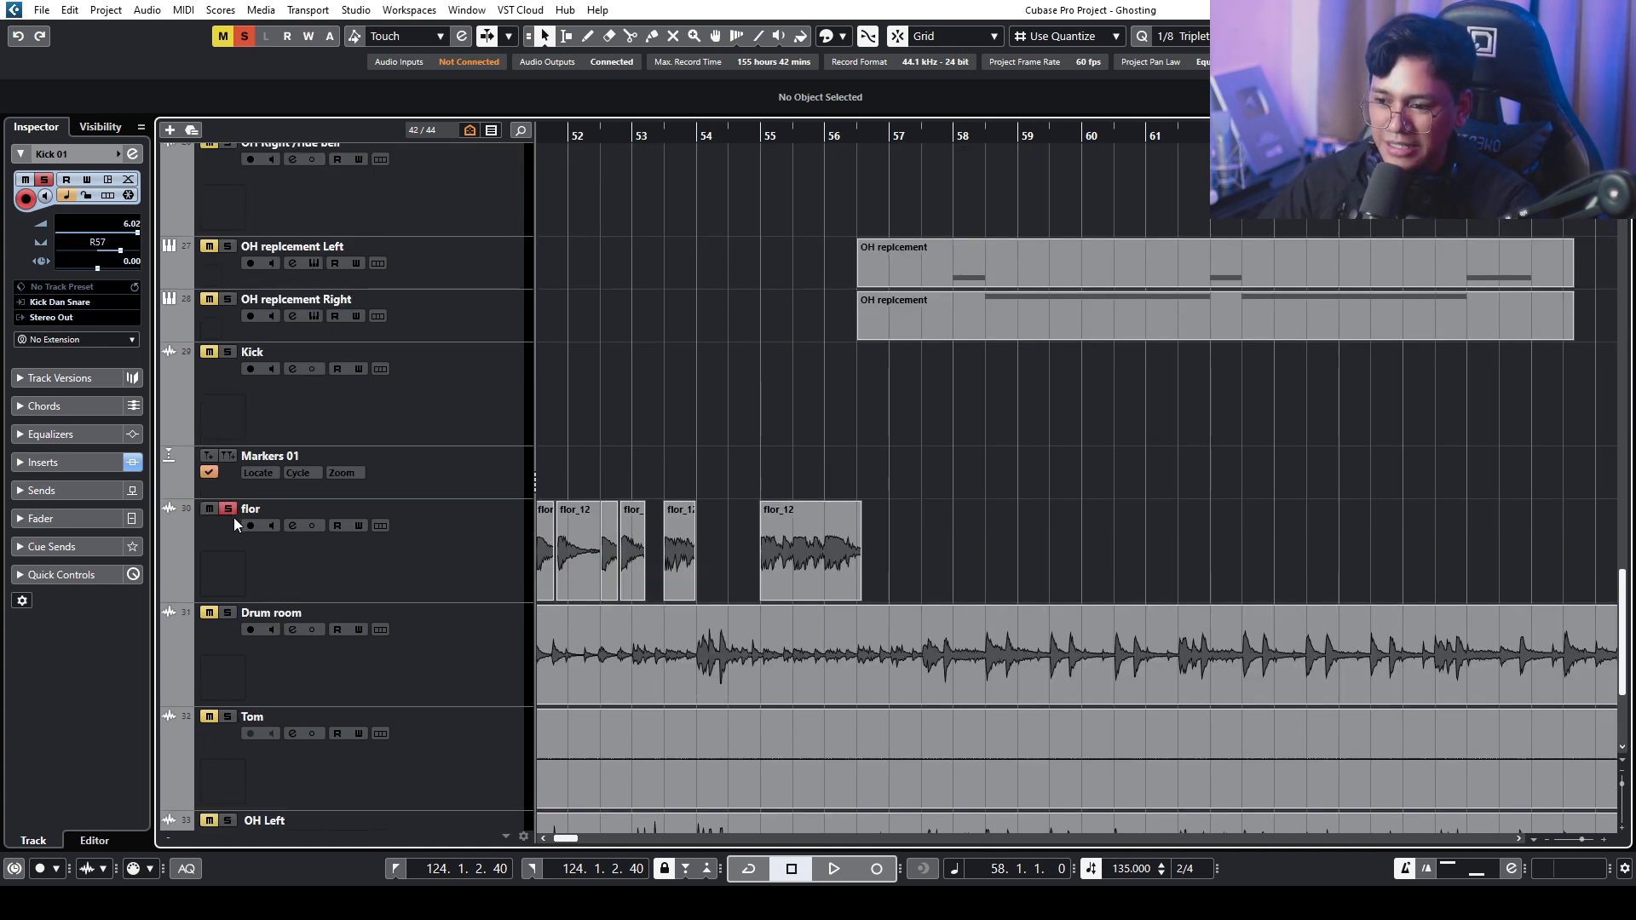
pyautogui.moveTo(540, 135); pyautogui.dragTo(520, 140)
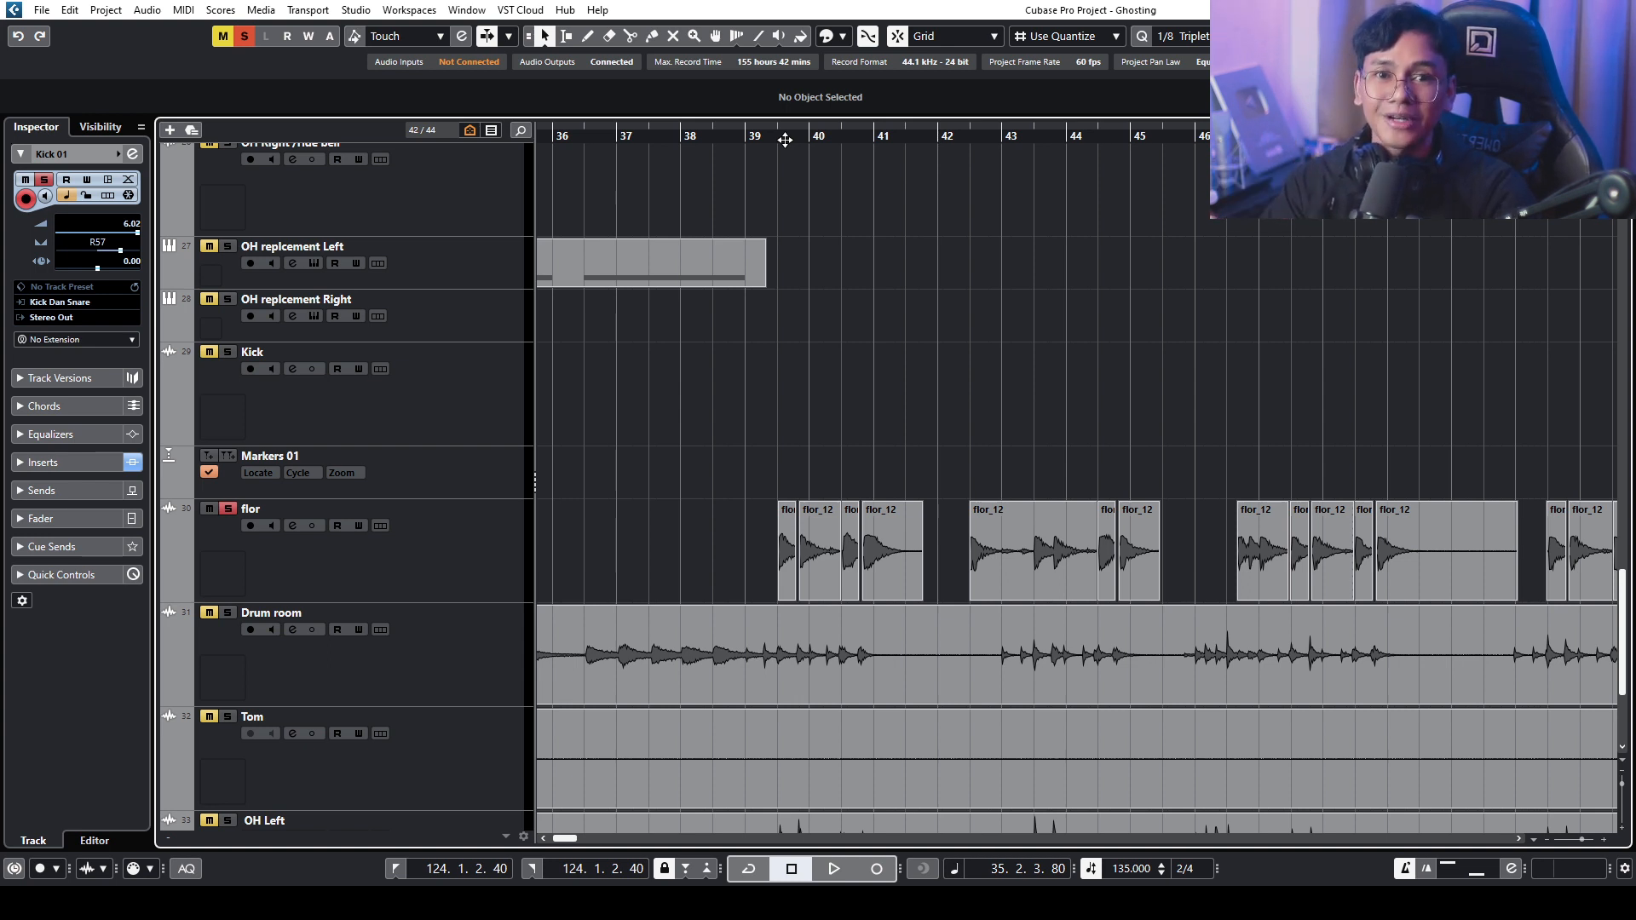
pyautogui.moveTo(785, 140); pyautogui.dragTo(785, 170)
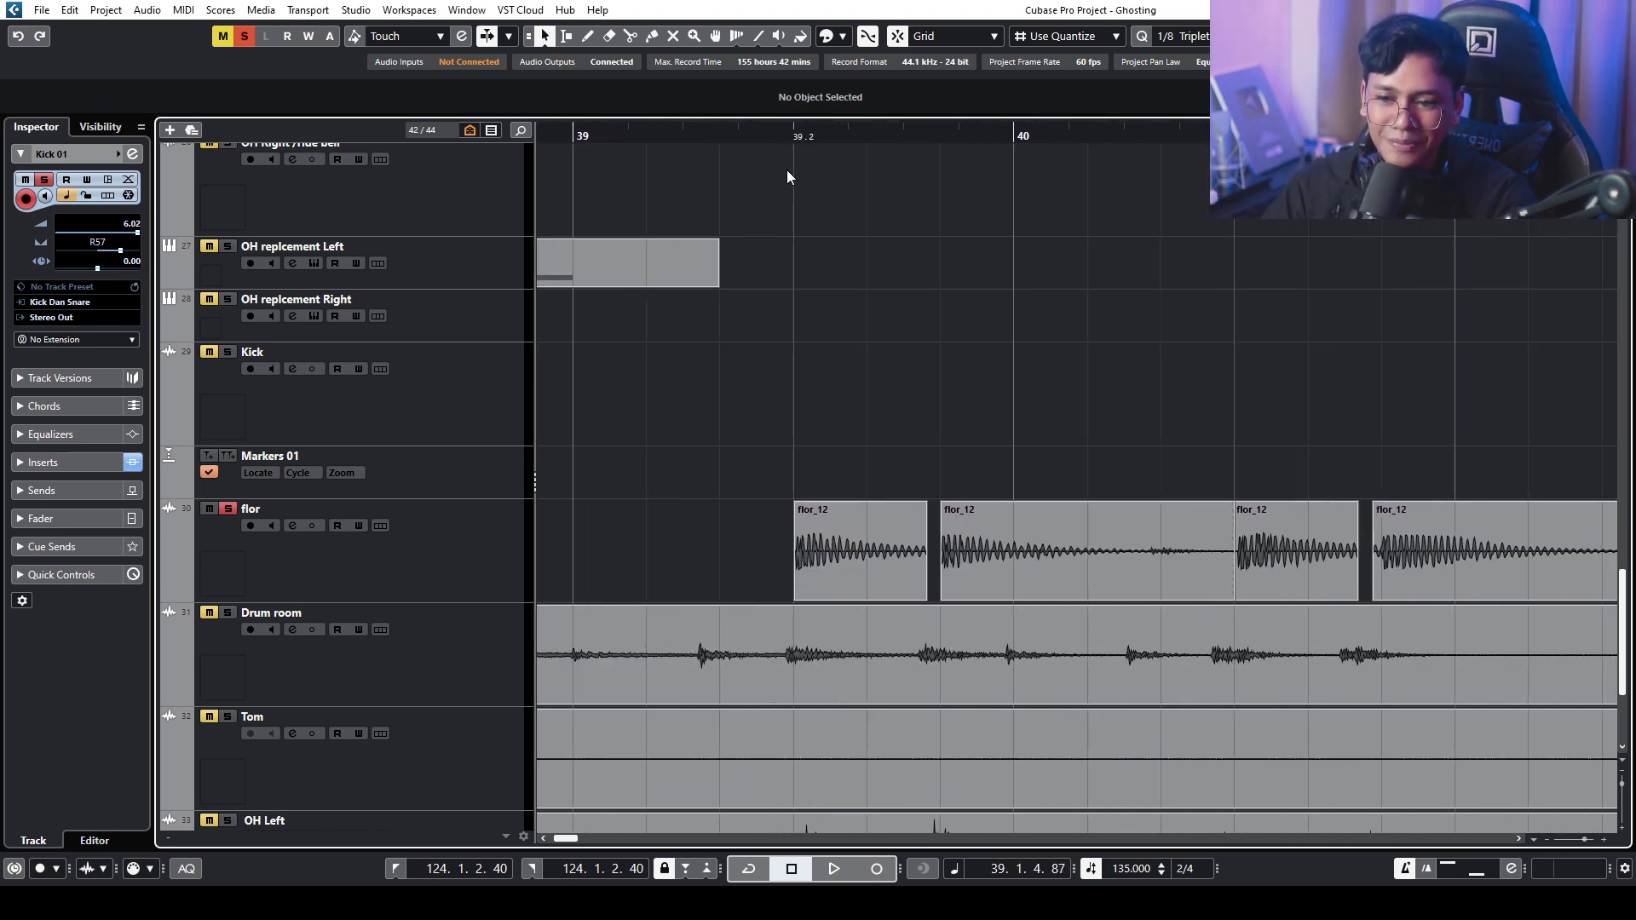
# - Extend the start of the flor hit at 39.2 back to 39.1.2.39 and the next hit's start back to 39.2.3.48
pyautogui.click(861, 559)
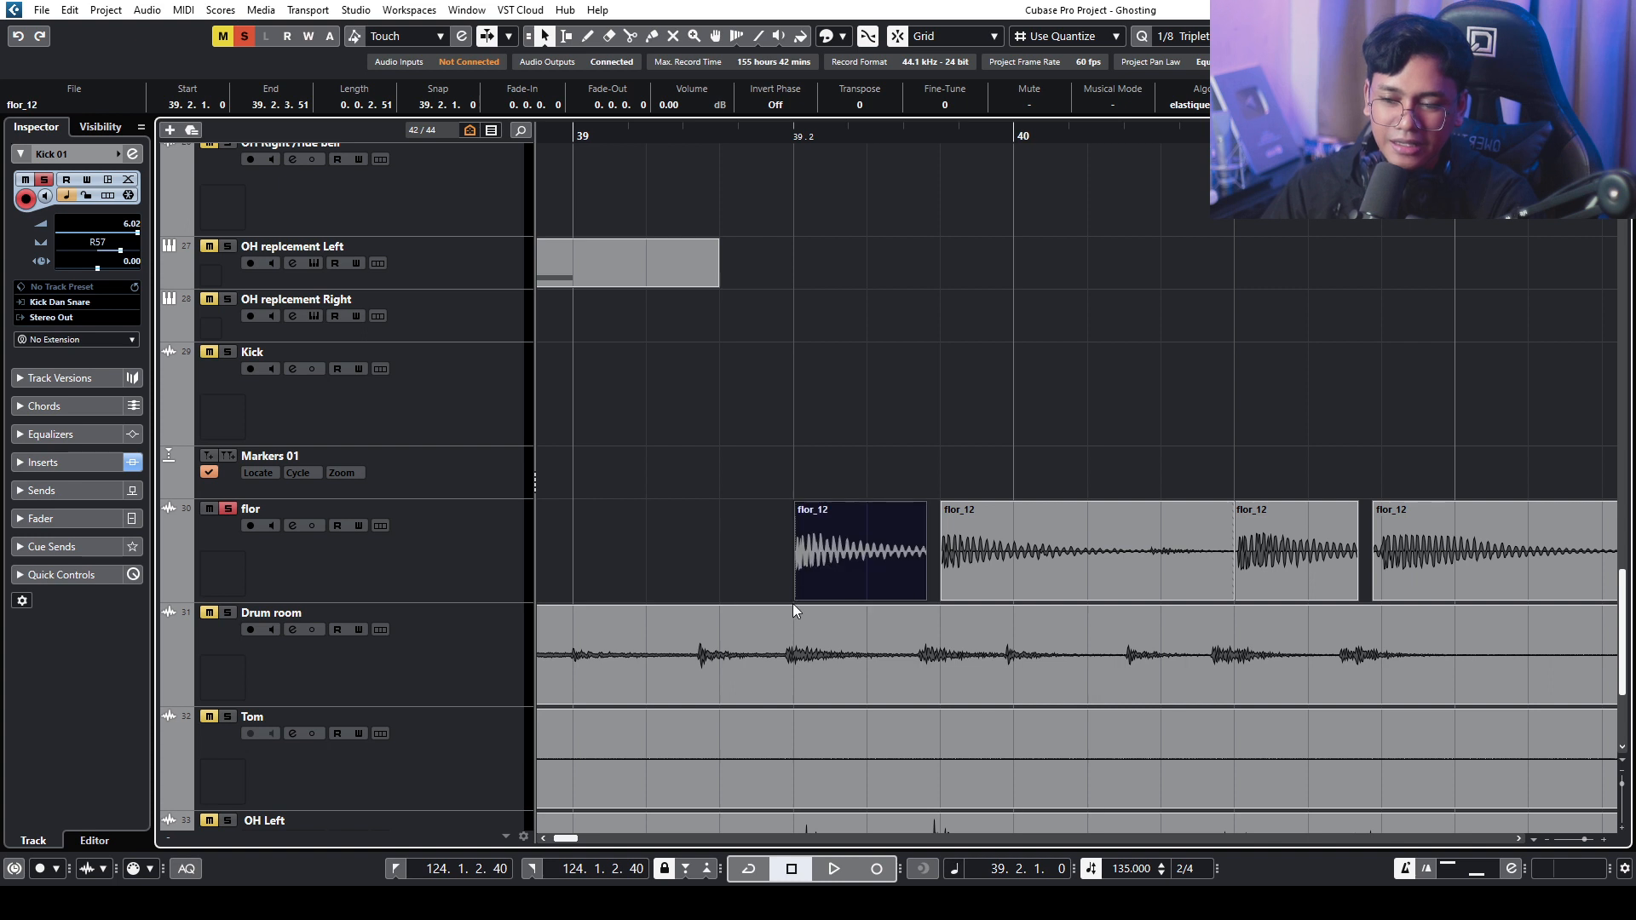
pyautogui.moveTo(794, 600); pyautogui.dragTo(672, 597)
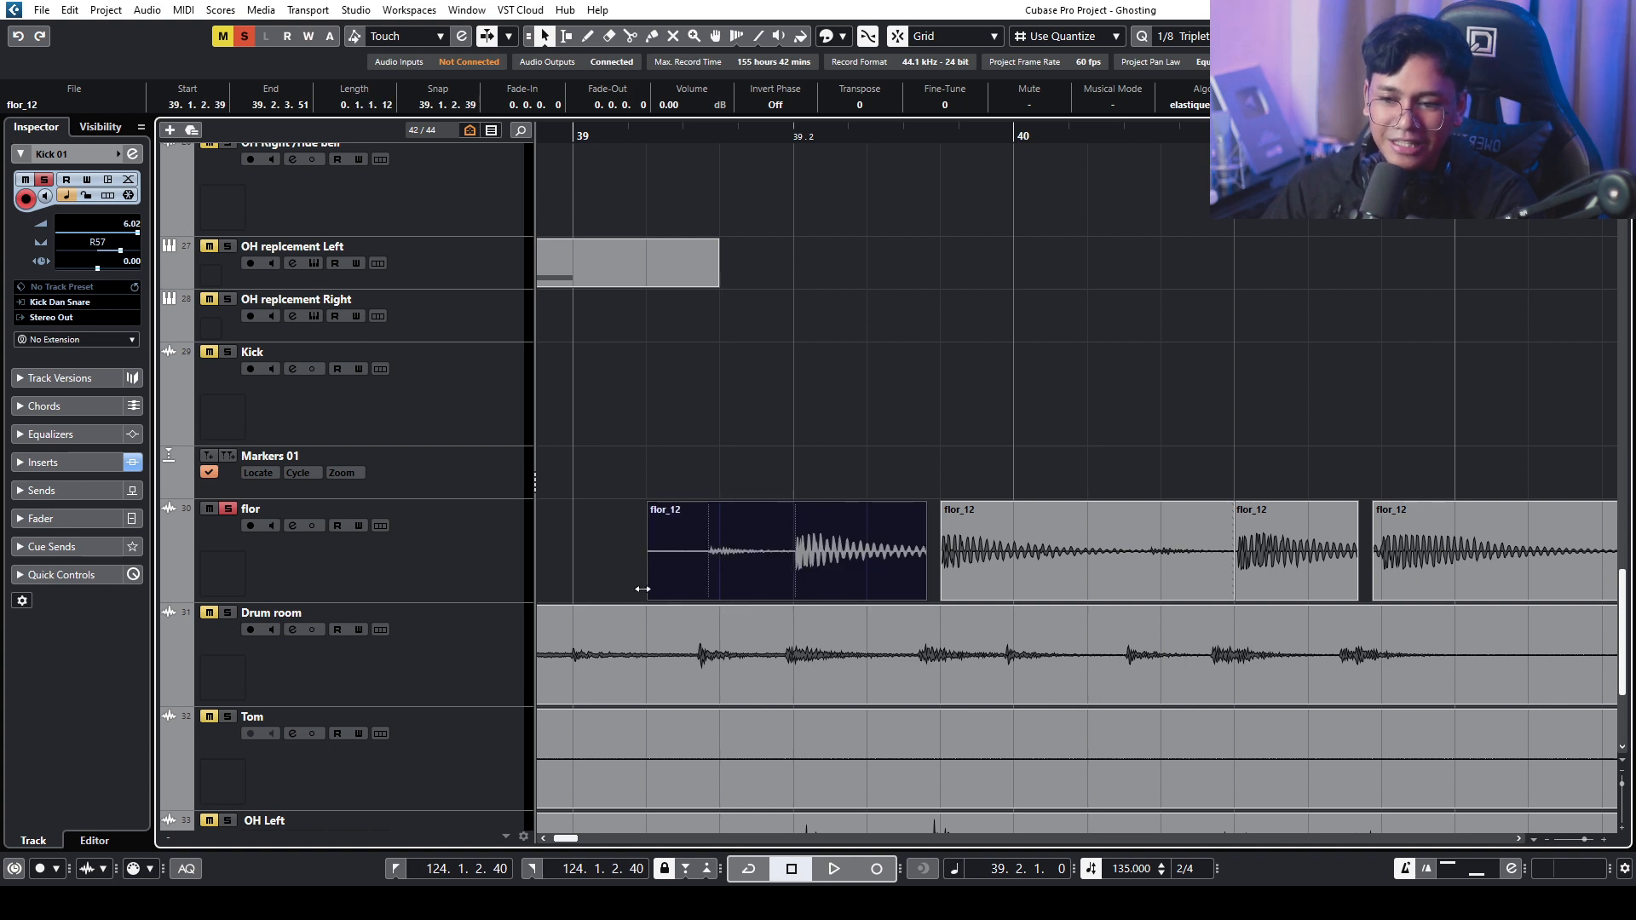
pyautogui.click(813, 274)
pyautogui.click(946, 591)
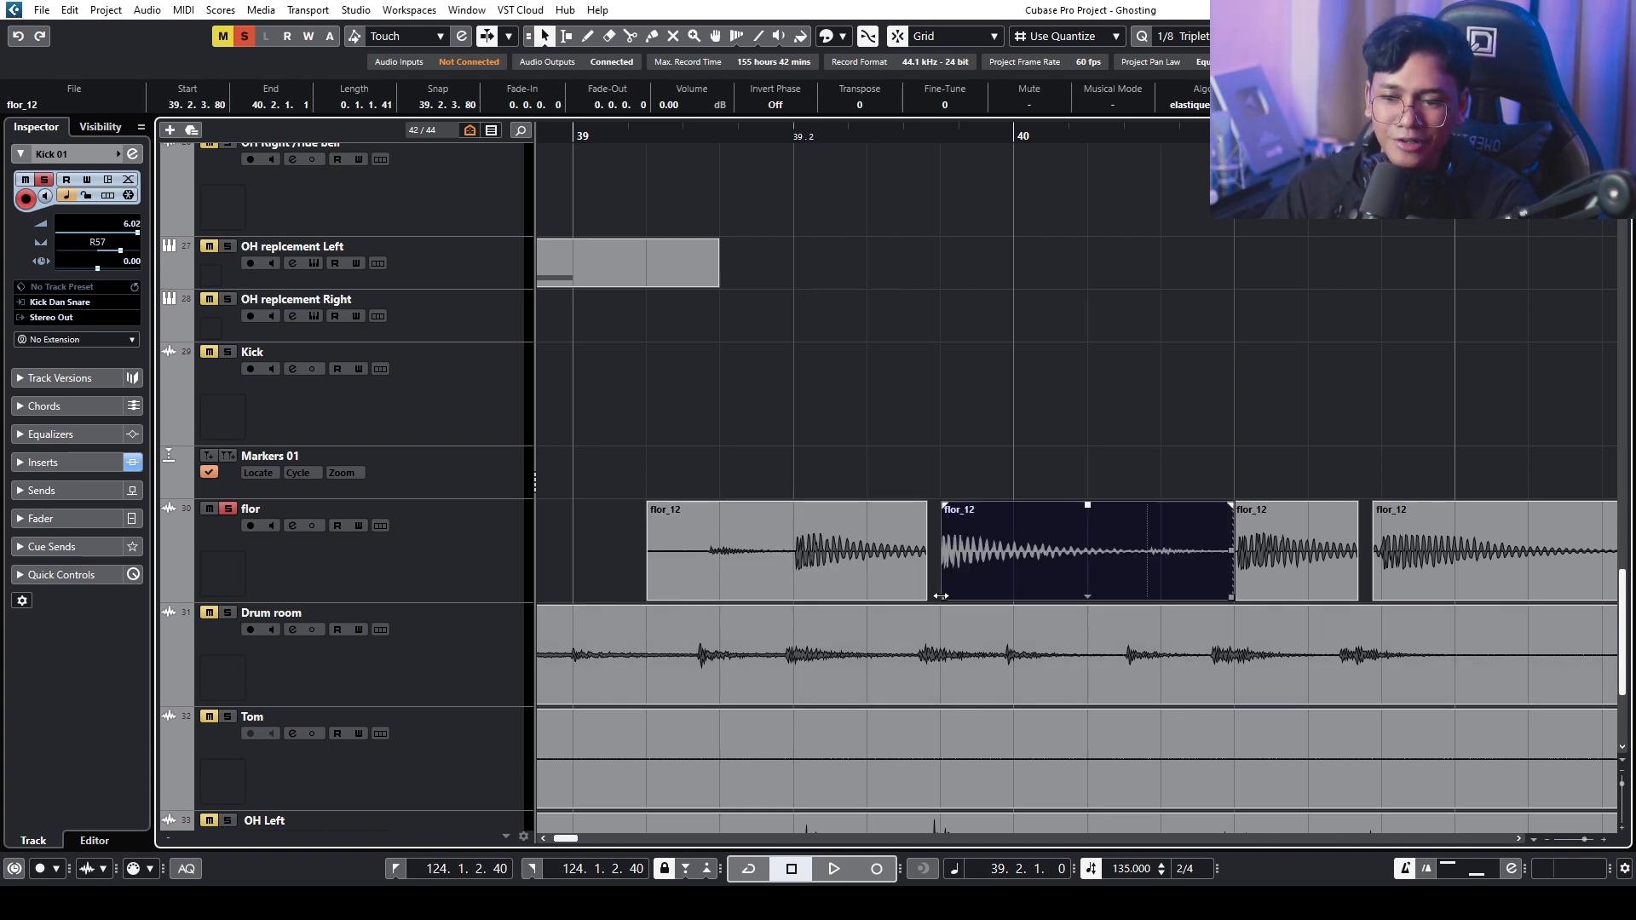
pyautogui.moveTo(930, 593); pyautogui.dragTo(916, 594)
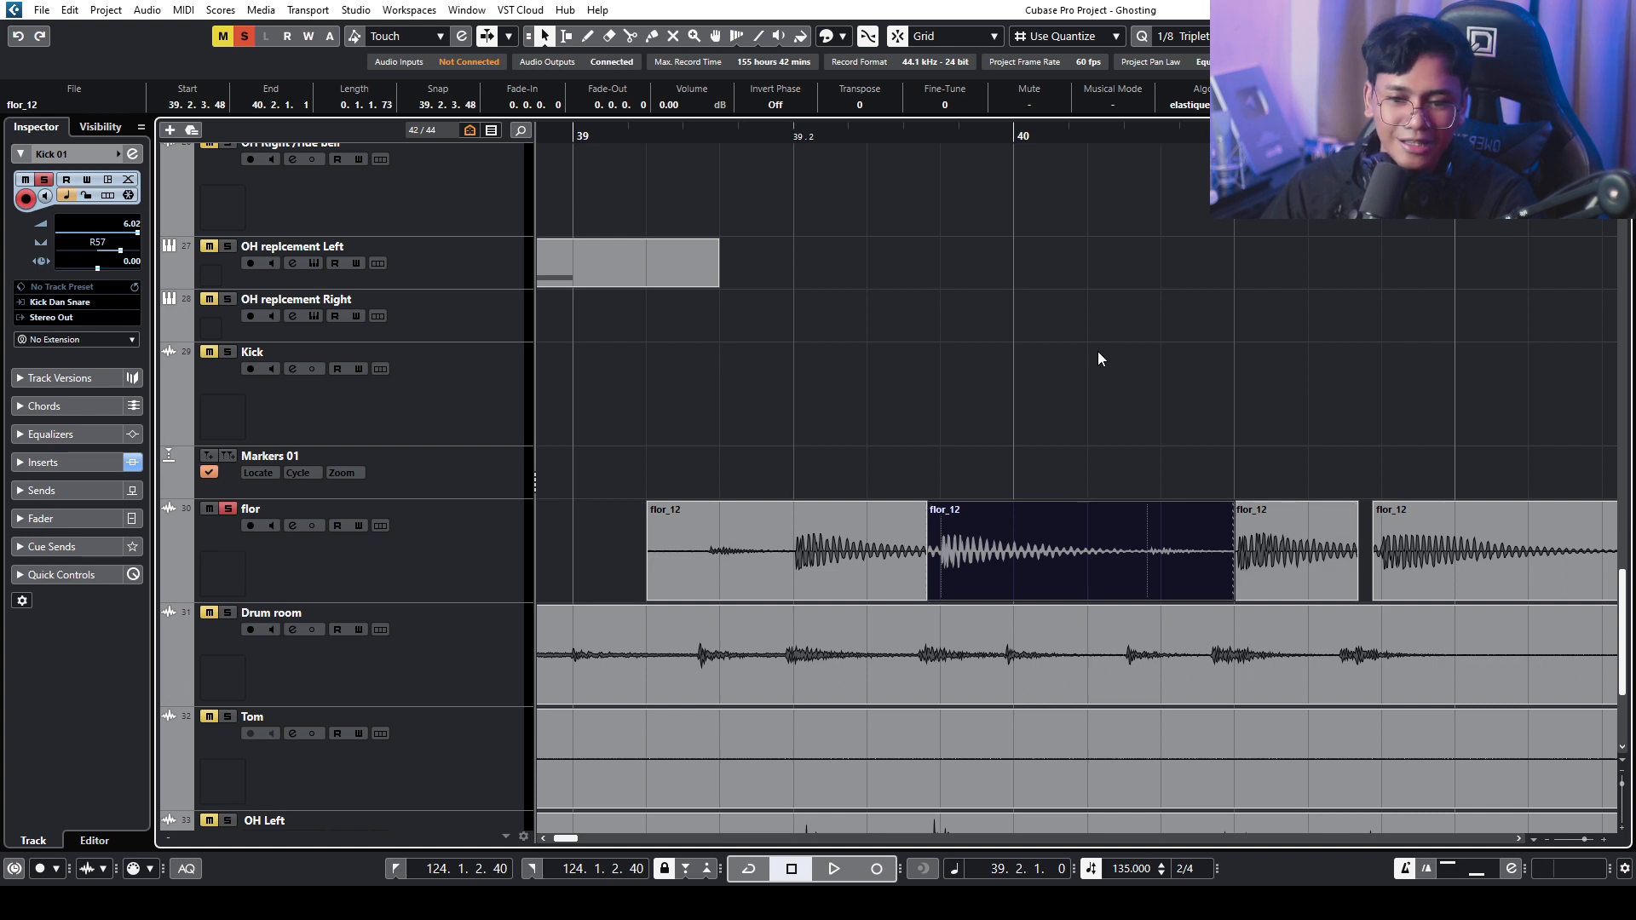
pyautogui.press('3')
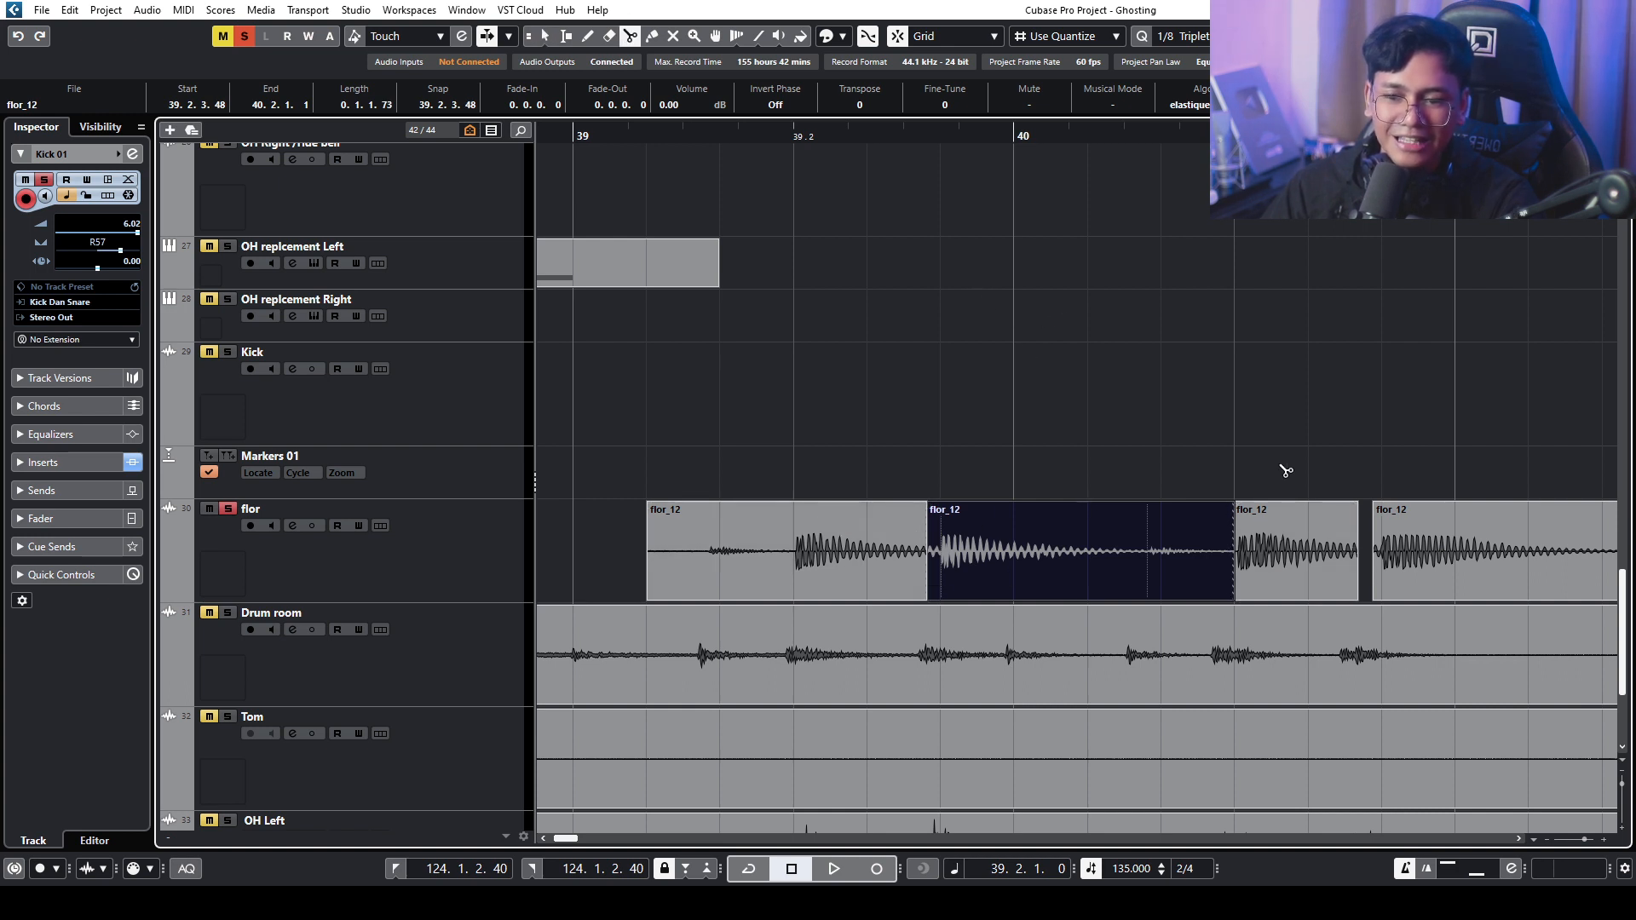
pyautogui.press('1')
# - Trim the starts of the first two flor hits forward to 39.2.1.0 and 39.2.3.80
pyautogui.click(651, 596)
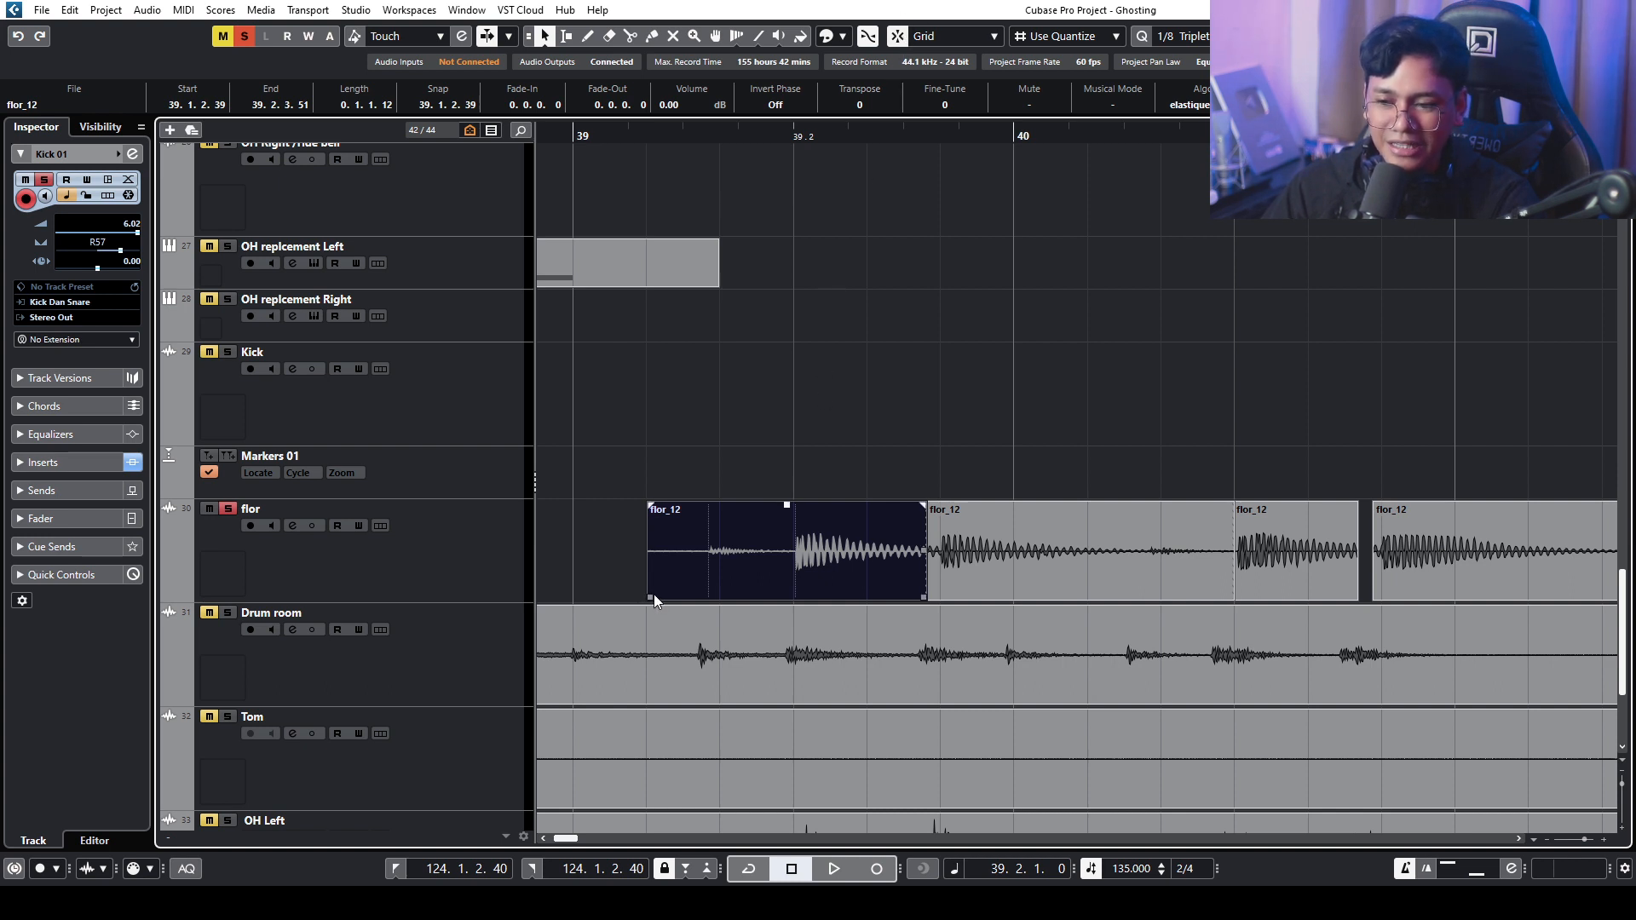
pyautogui.moveTo(647, 598); pyautogui.dragTo(797, 598)
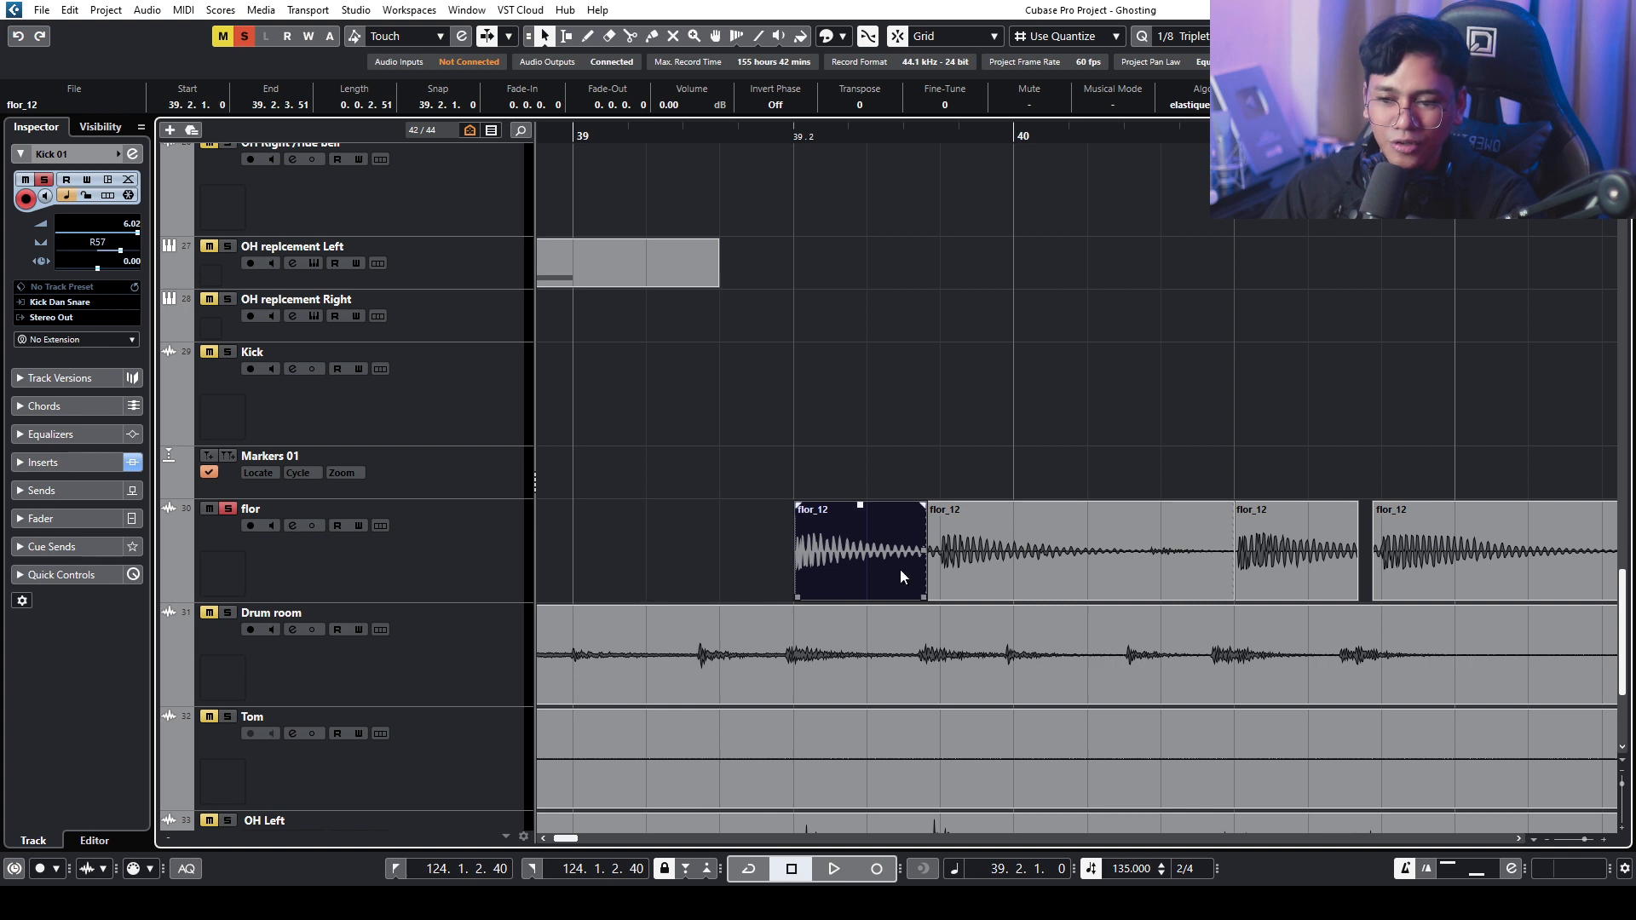
pyautogui.moveTo(932, 598); pyautogui.dragTo(937, 601)
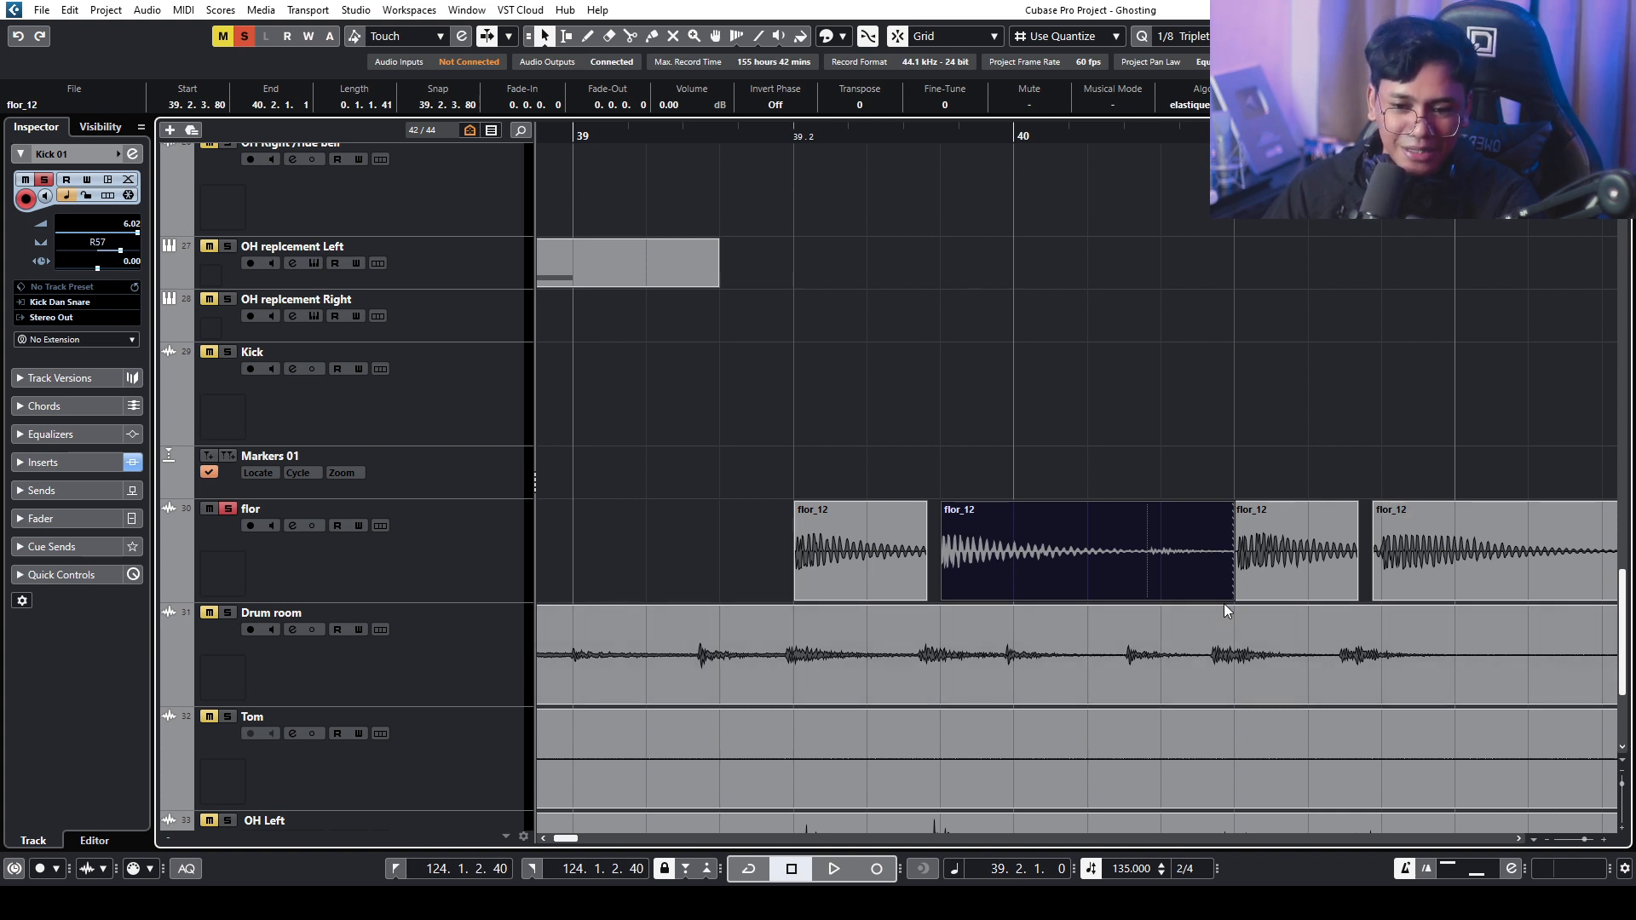
# - Shorten the second flor clip so it ends before 40.2 and adjust the fourth clip's start near 40.2.3.80
pyautogui.moveTo(1229, 596); pyautogui.dragTo(1249, 564)
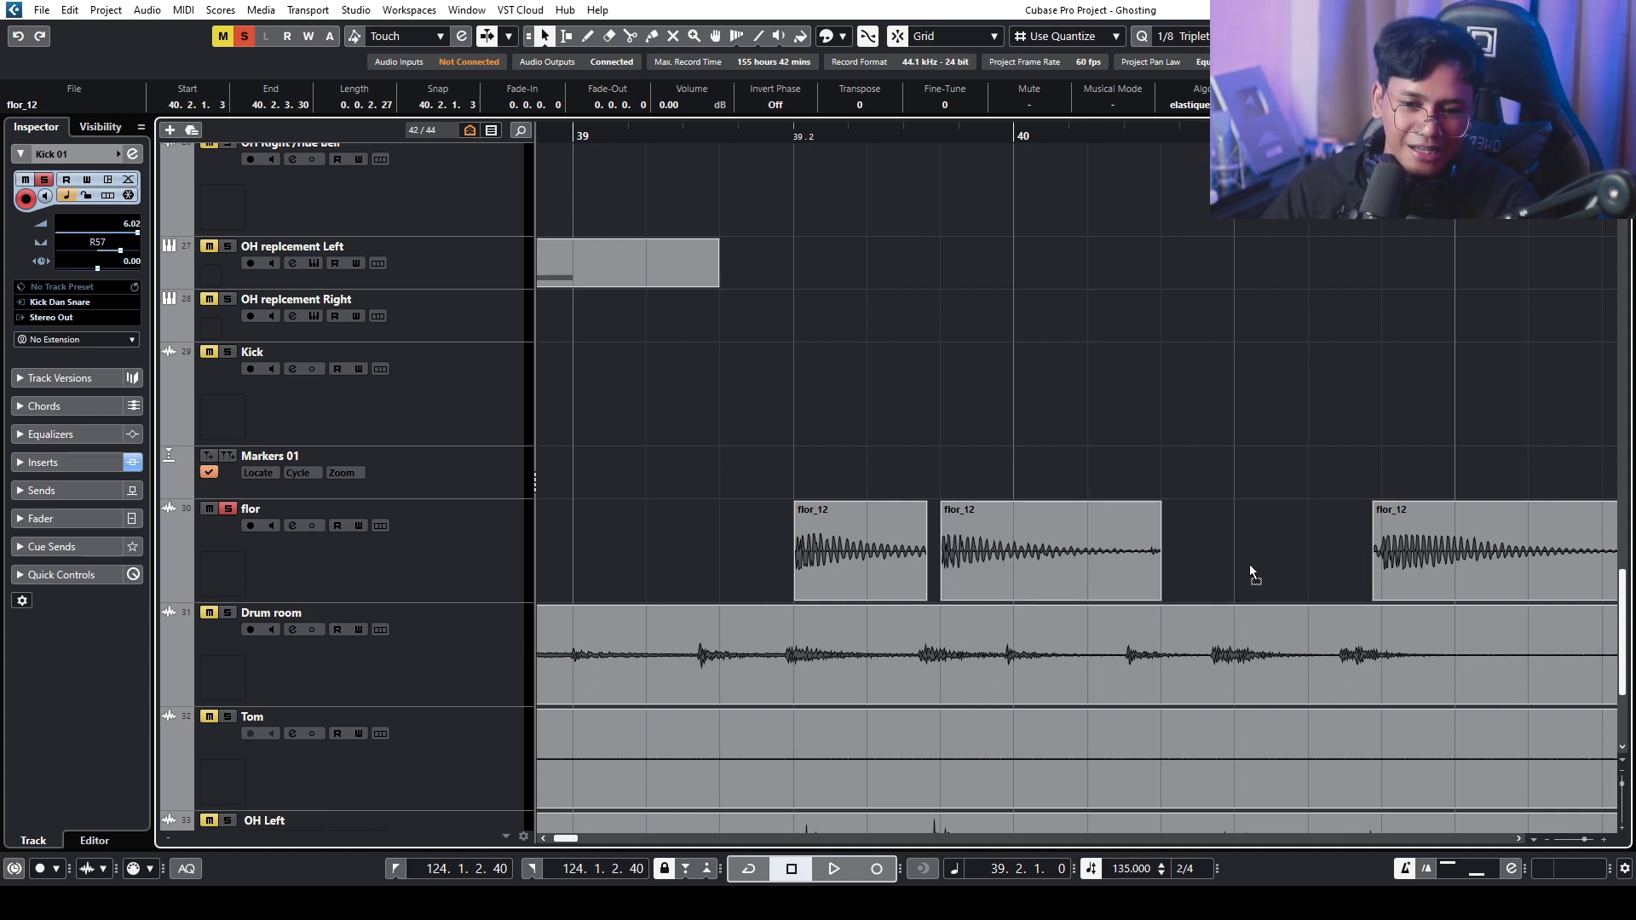
pyautogui.moveTo(1374, 599); pyautogui.dragTo(1384, 600)
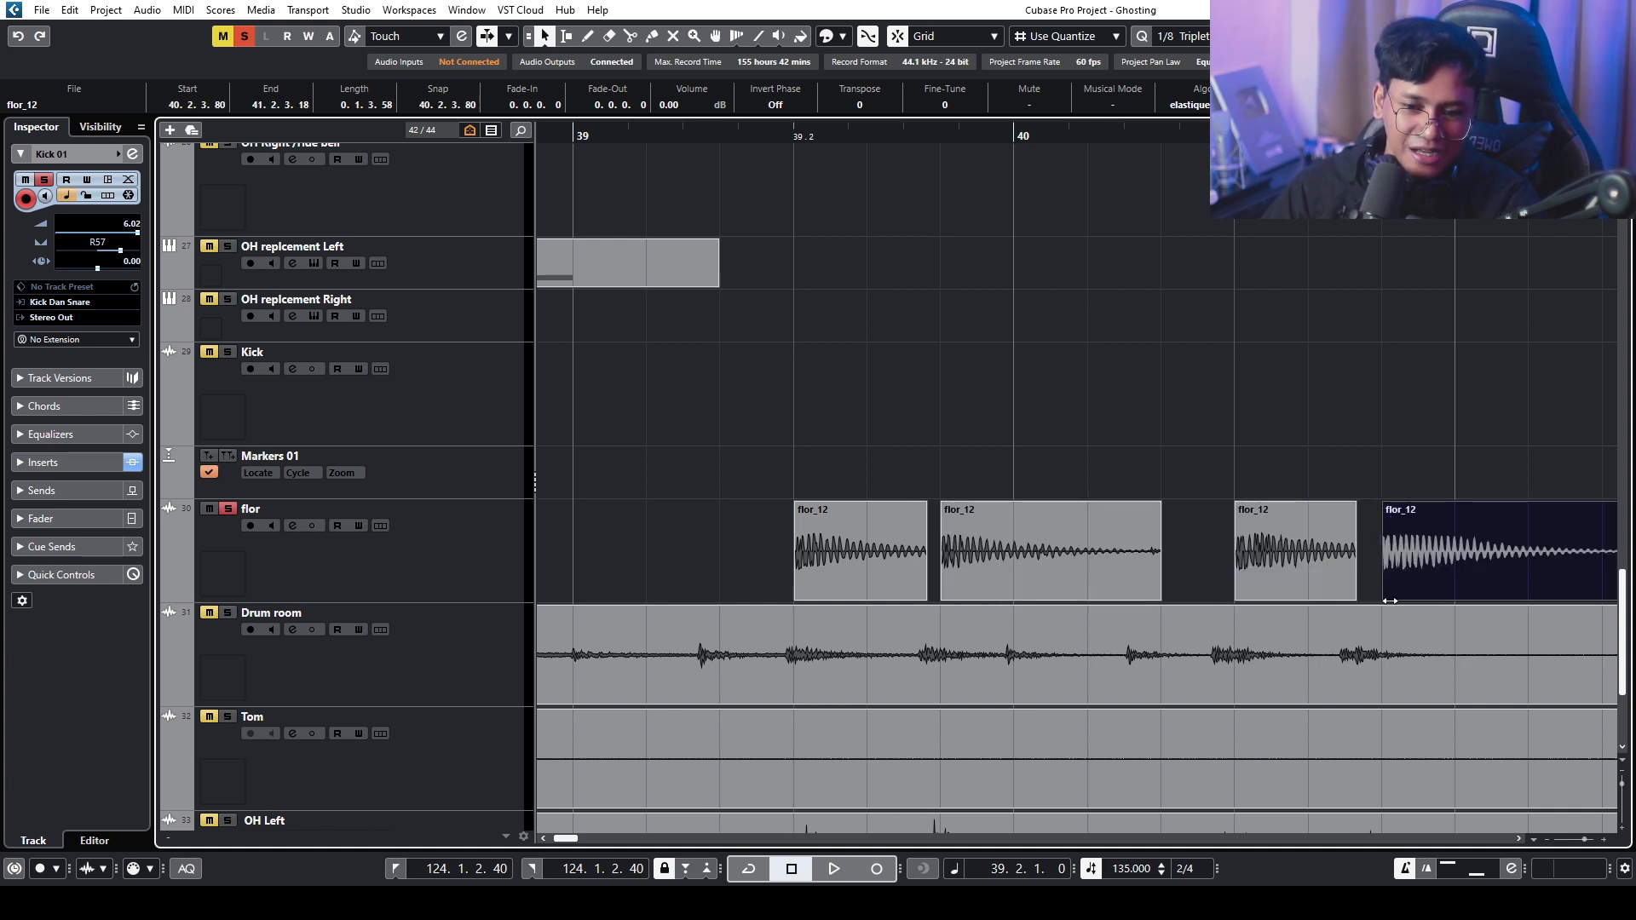
pyautogui.moveTo(882, 139); pyautogui.dragTo(868, 128)
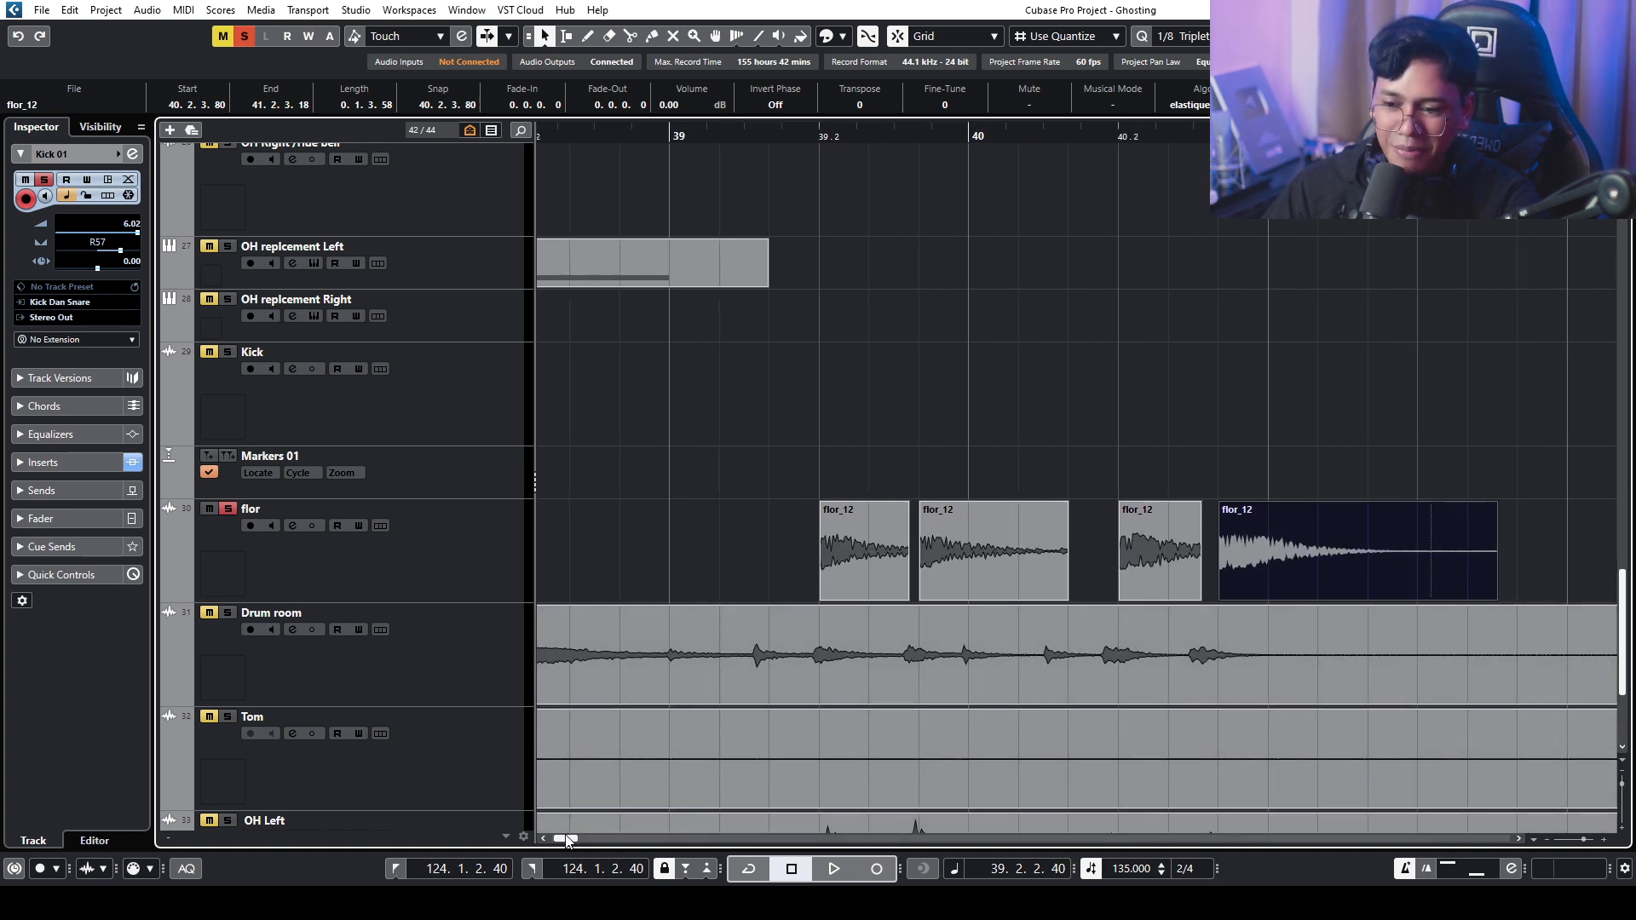
# - Split the flor clip in bar 43 at the hit on 43.2.3.47 and just before the hit at 44.2
pyautogui.moveTo(1183, 132); pyautogui.dragTo(1585, 141)
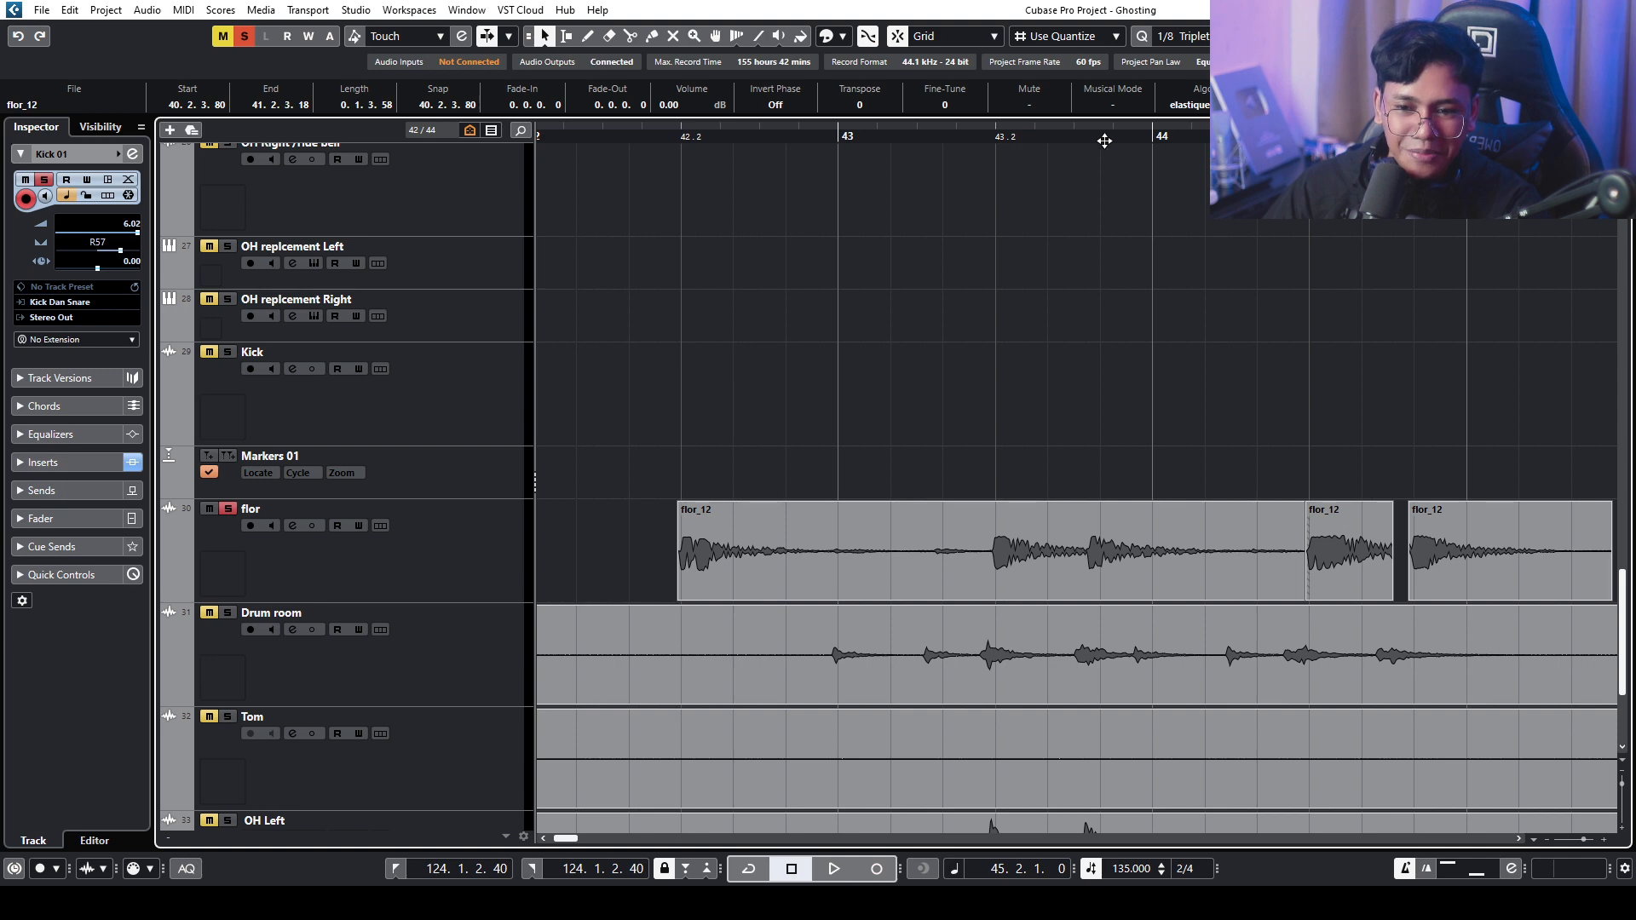
pyautogui.moveTo(1103, 140); pyautogui.dragTo(1072, 203)
pyautogui.moveTo(1051, 132); pyautogui.dragTo(1044, 125)
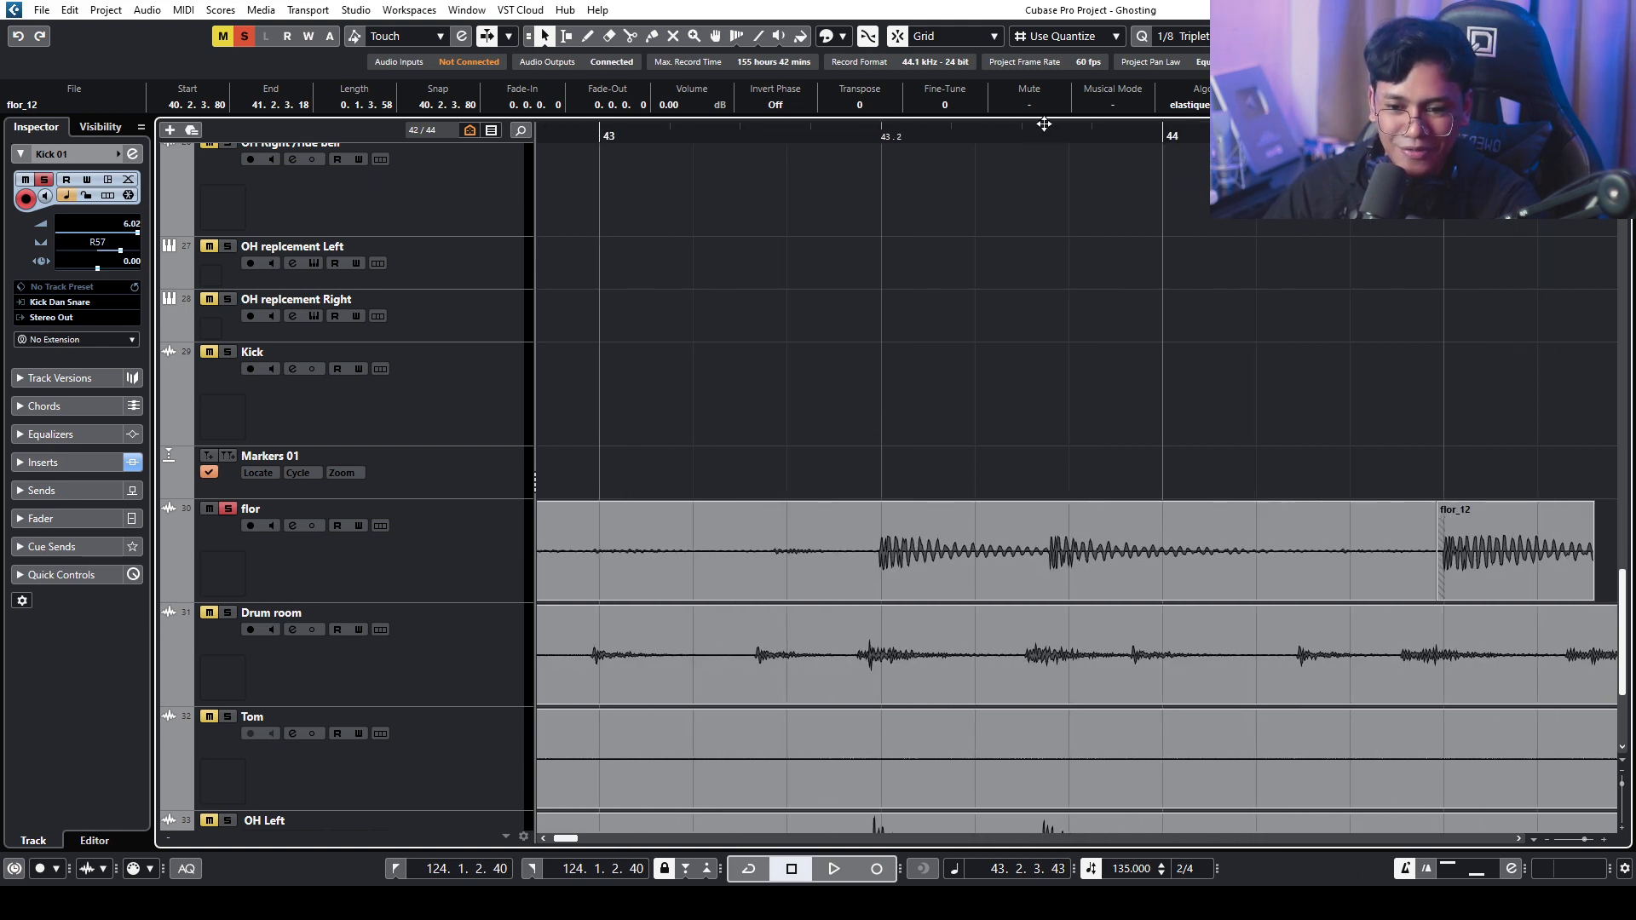
pyautogui.press('F10')
pyautogui.press('F10')
pyautogui.press('F10')
pyautogui.press('F10')
pyautogui.press('F10')
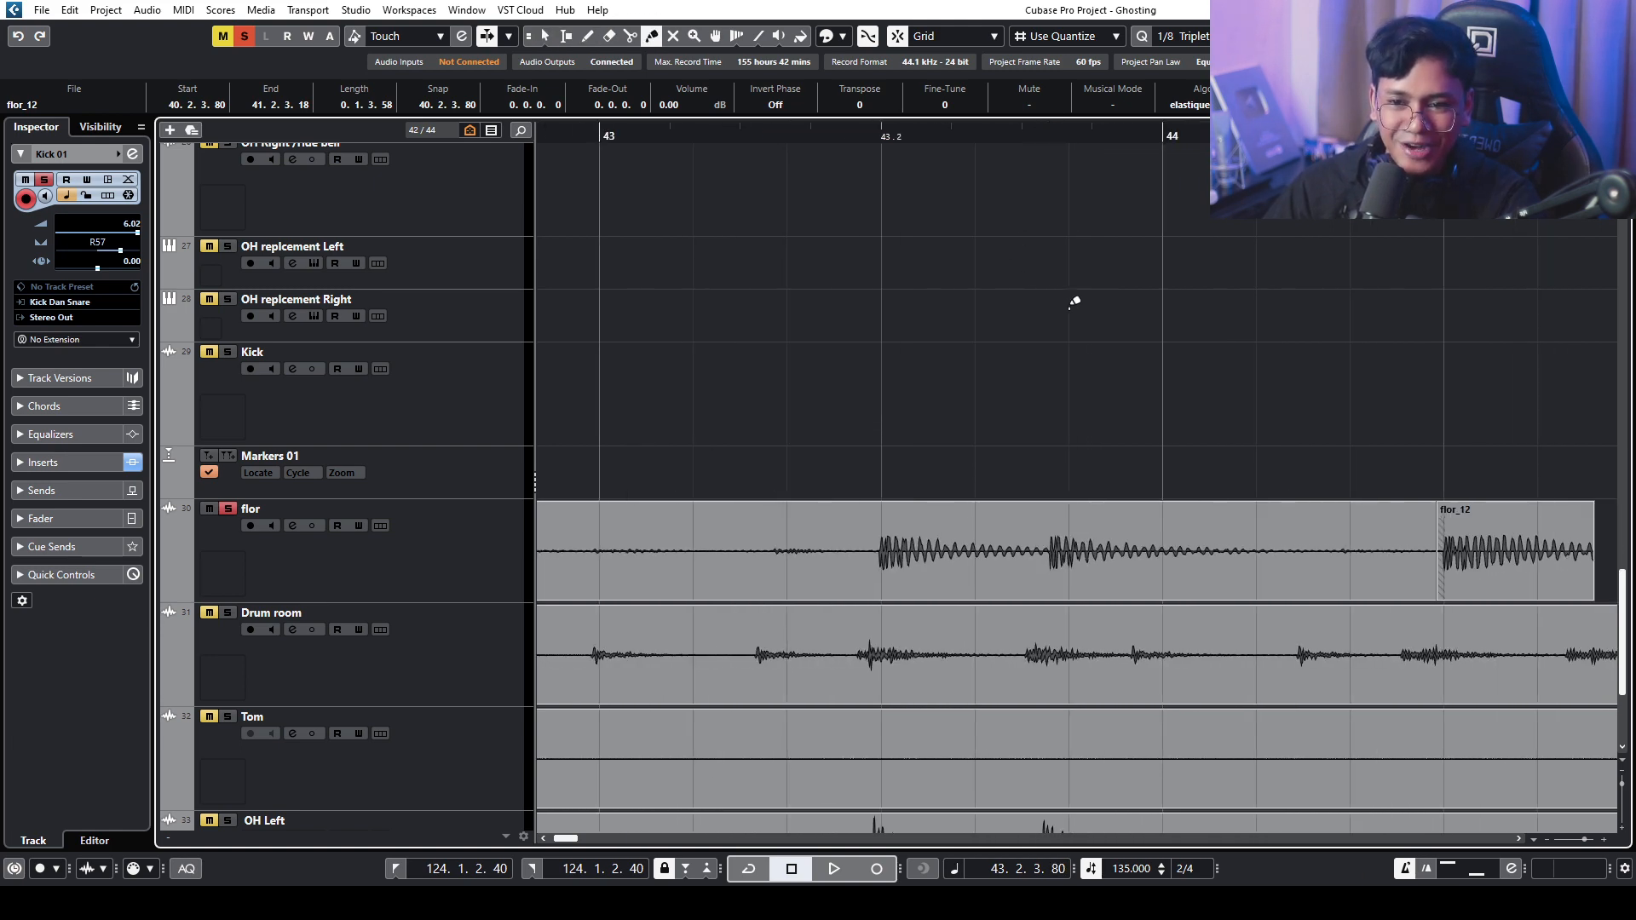
pyautogui.press('F10')
pyautogui.press('F10')
pyautogui.press('F10')
pyautogui.press('F10')
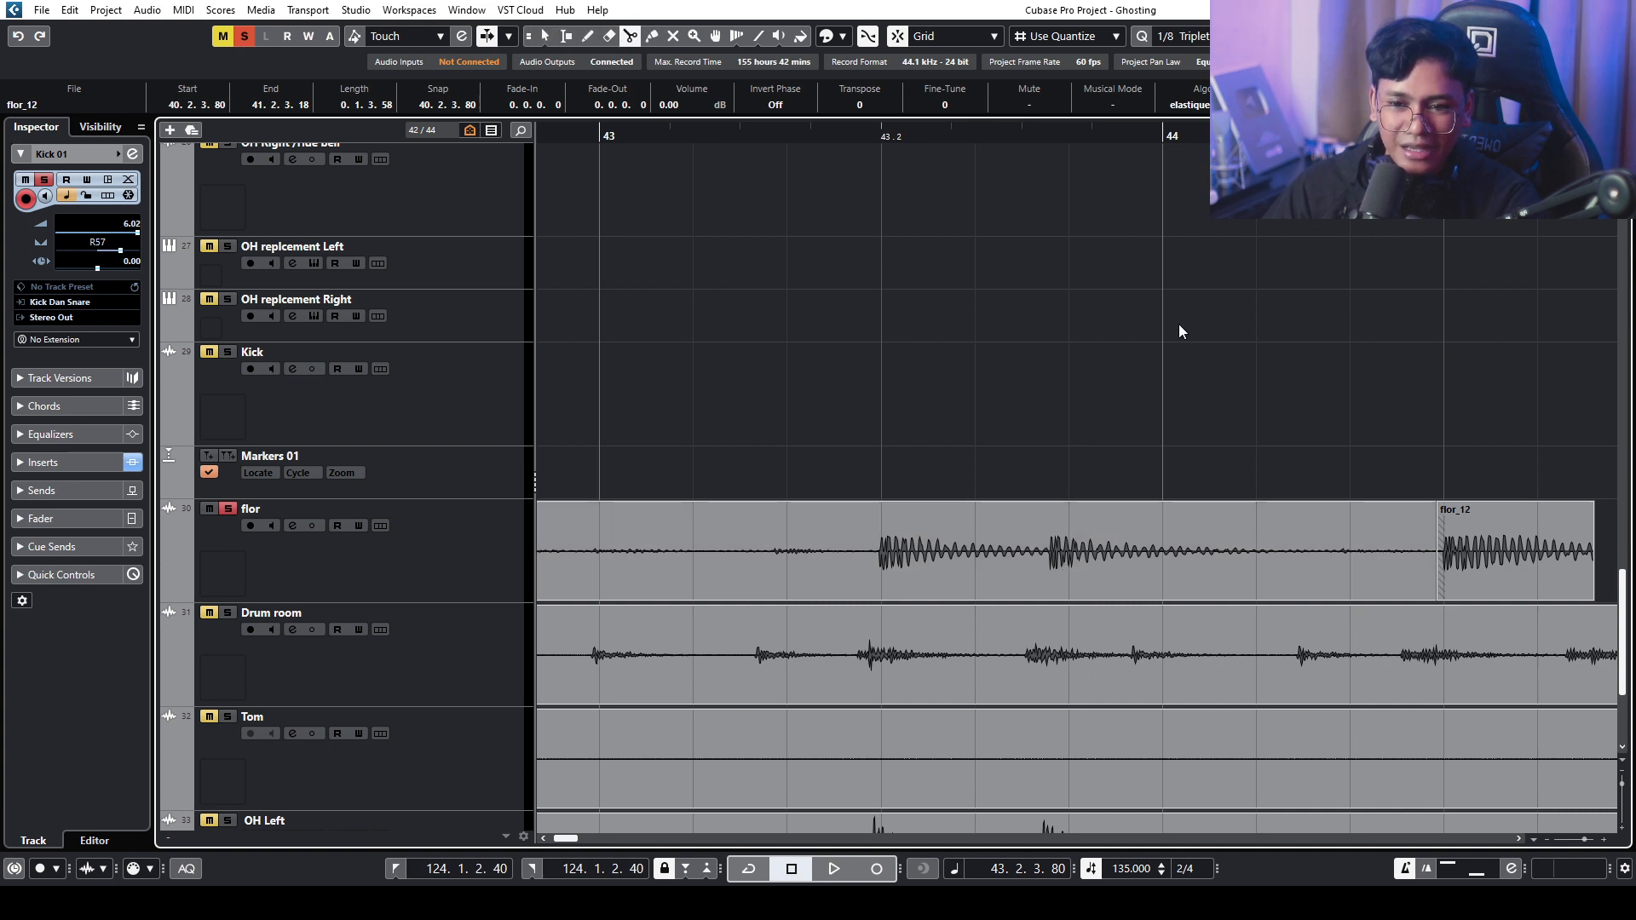
pyautogui.click(1055, 576)
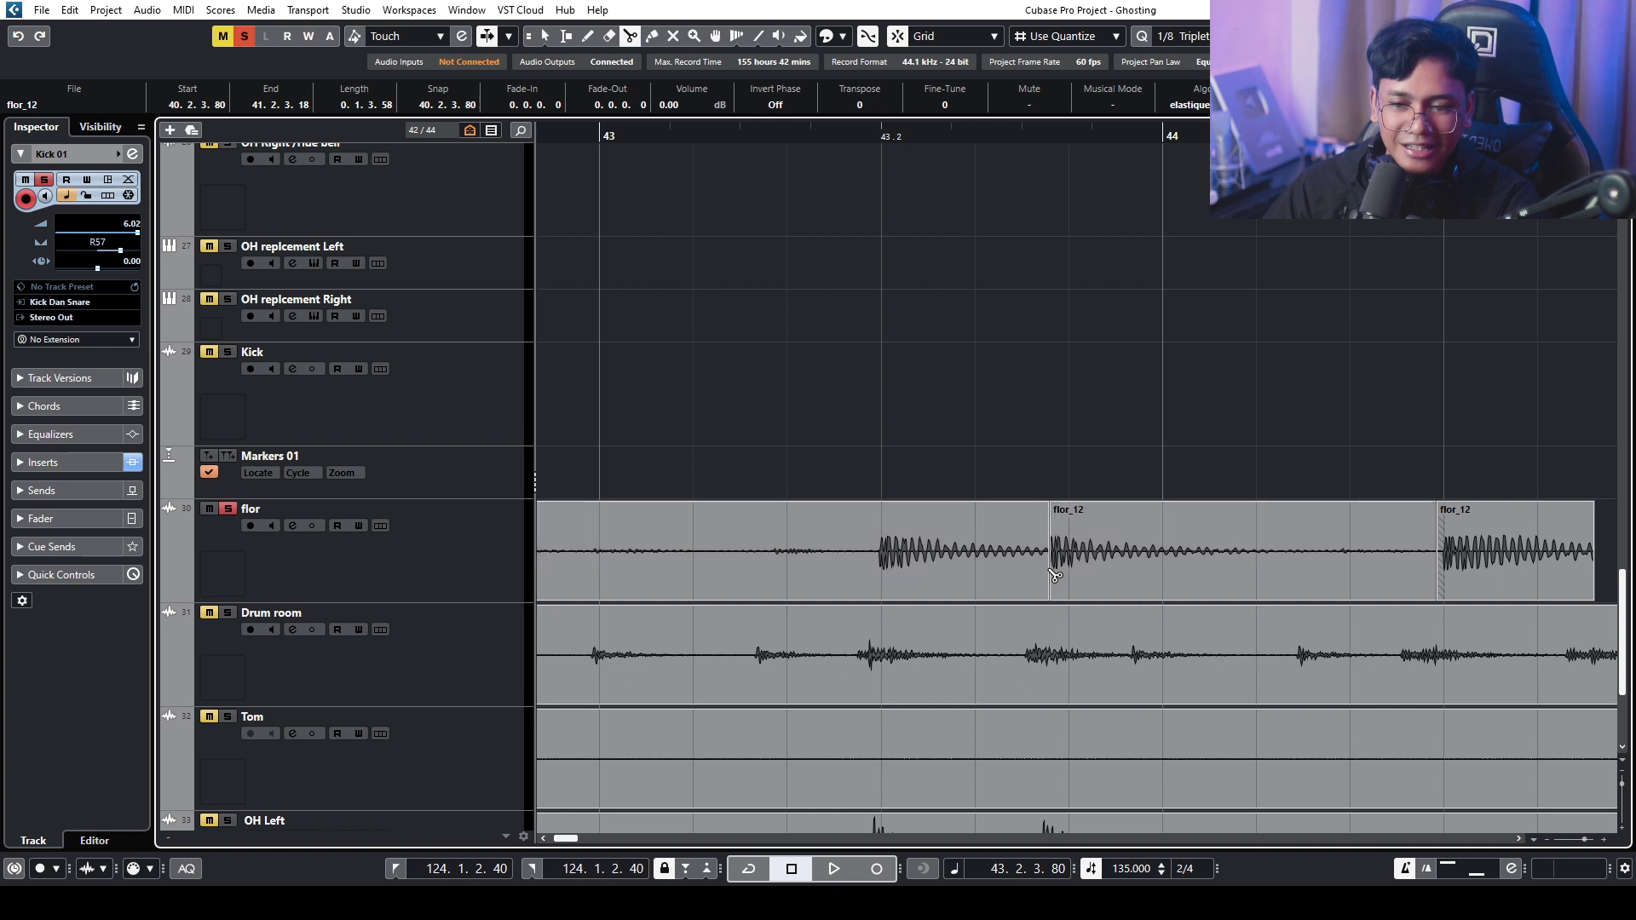
pyautogui.click(1430, 568)
# - Split the long flor clip at the hit on 43.2.1.0
pyautogui.press('1')
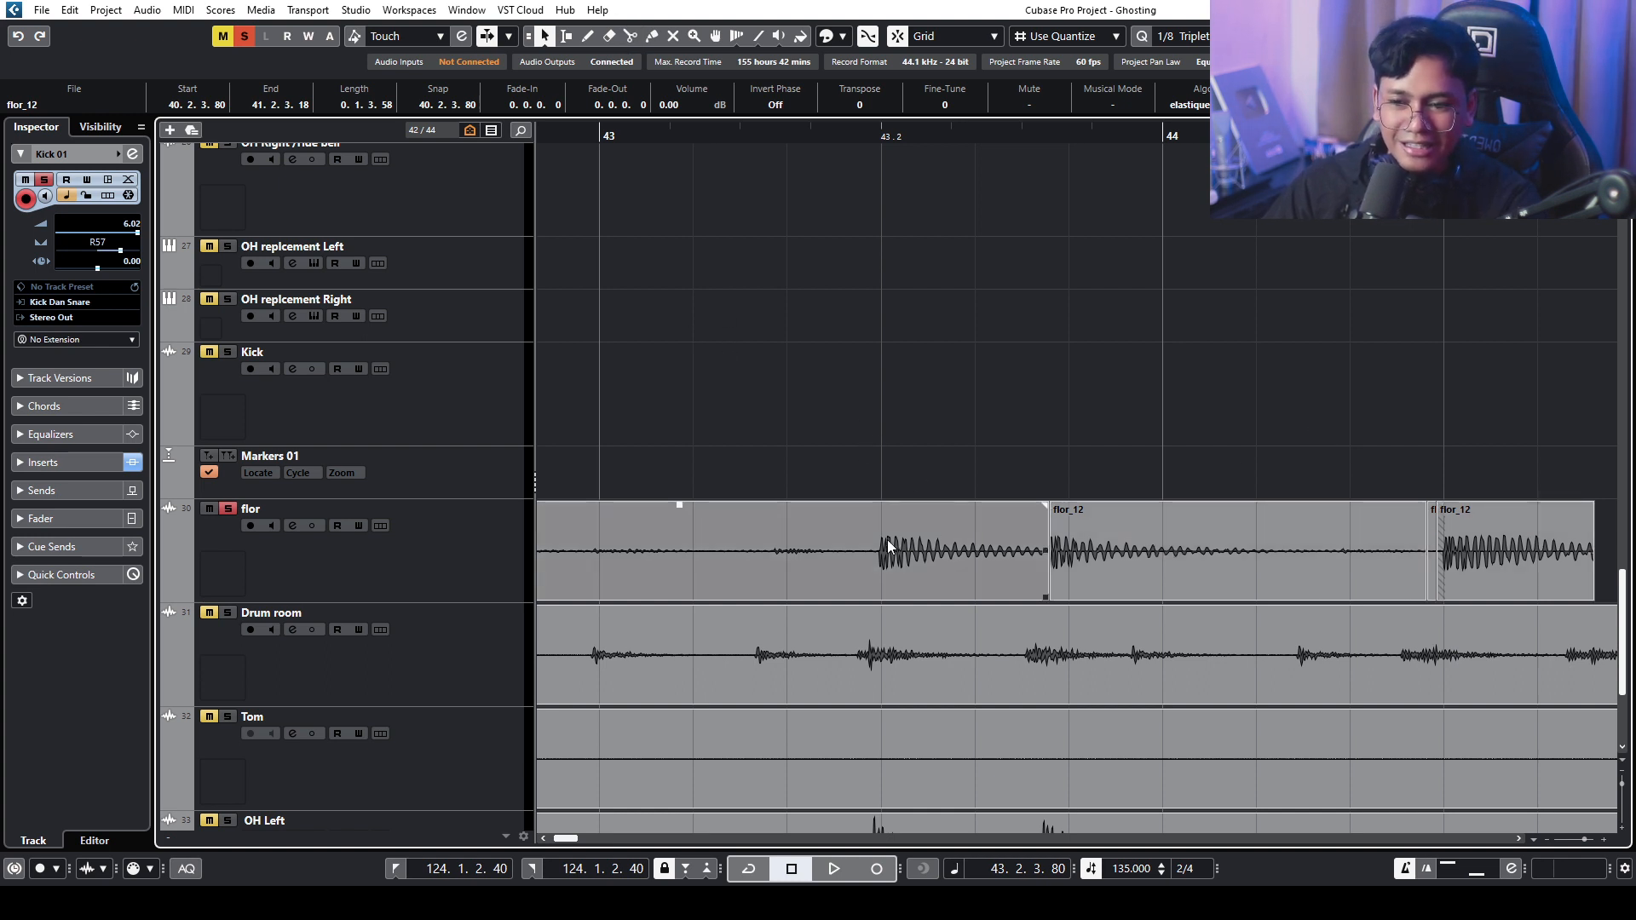
pyautogui.press('3')
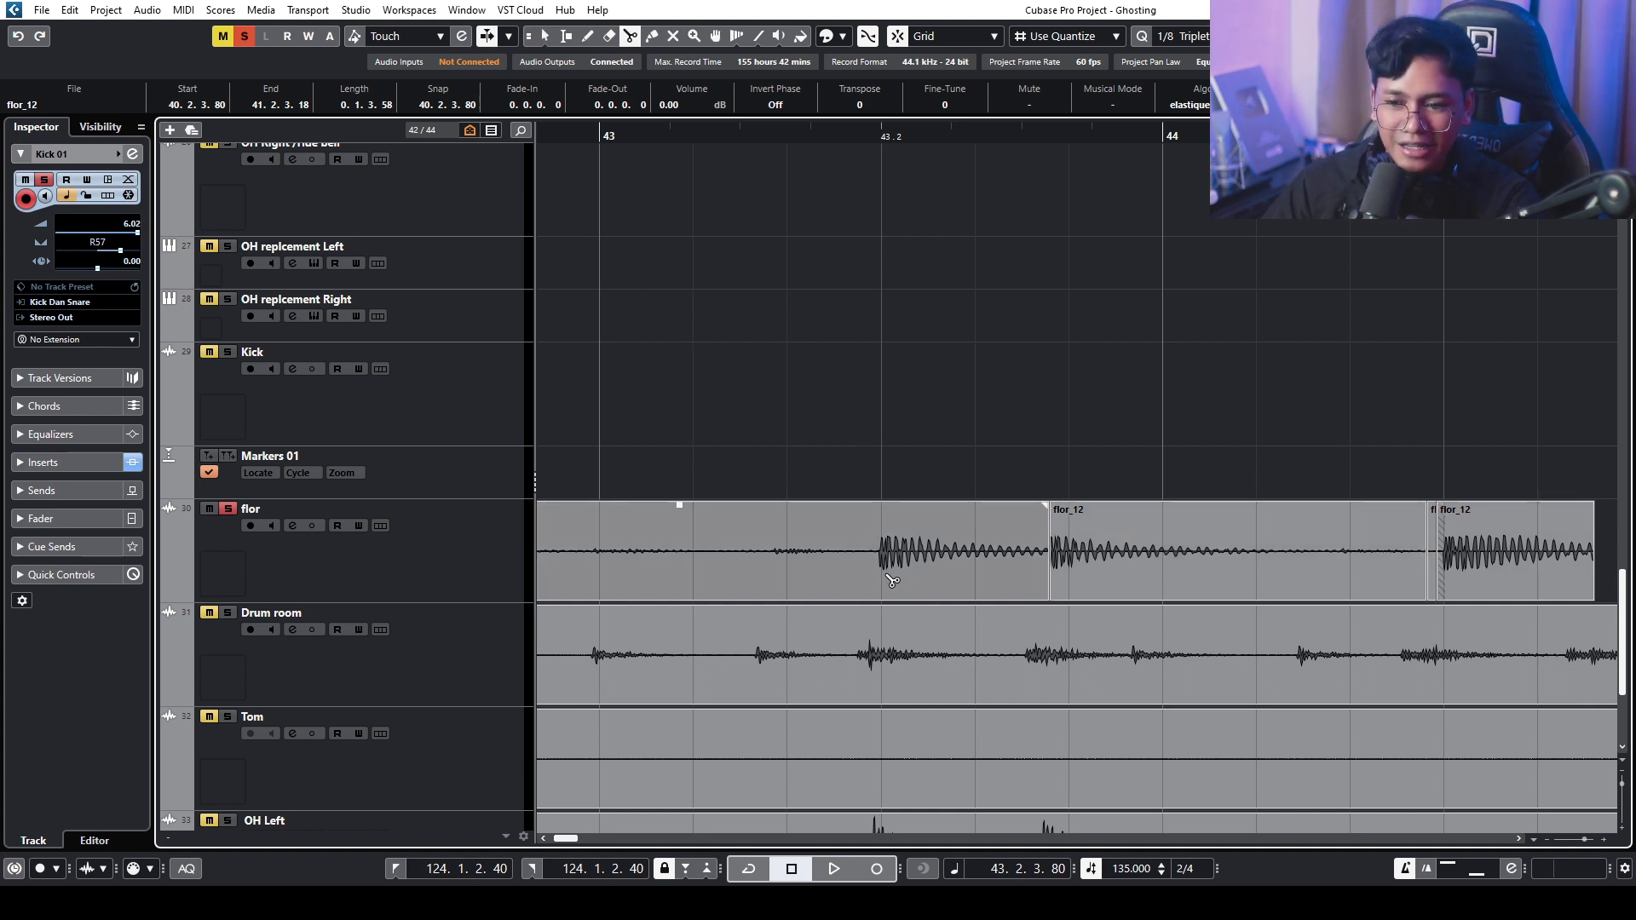
pyautogui.click(883, 568)
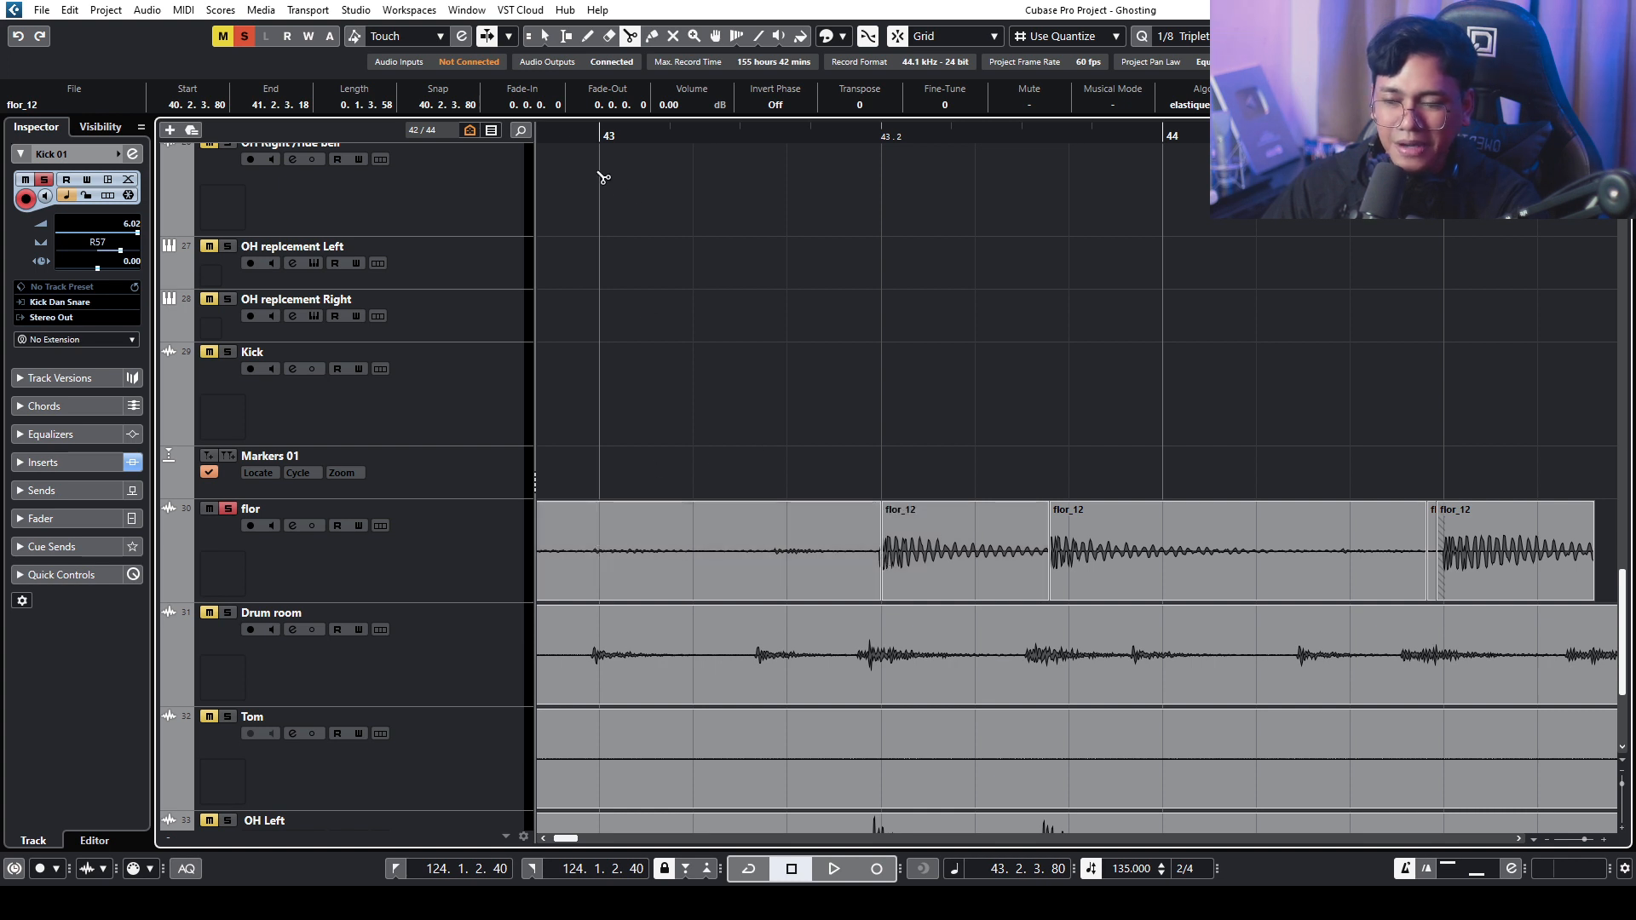
# - Cut away the quiet stretch after the flor hits at 42.2 and give the remaining clip a 0.0.0.80 fade-out
pyautogui.moveTo(562, 131); pyautogui.dragTo(525, 134)
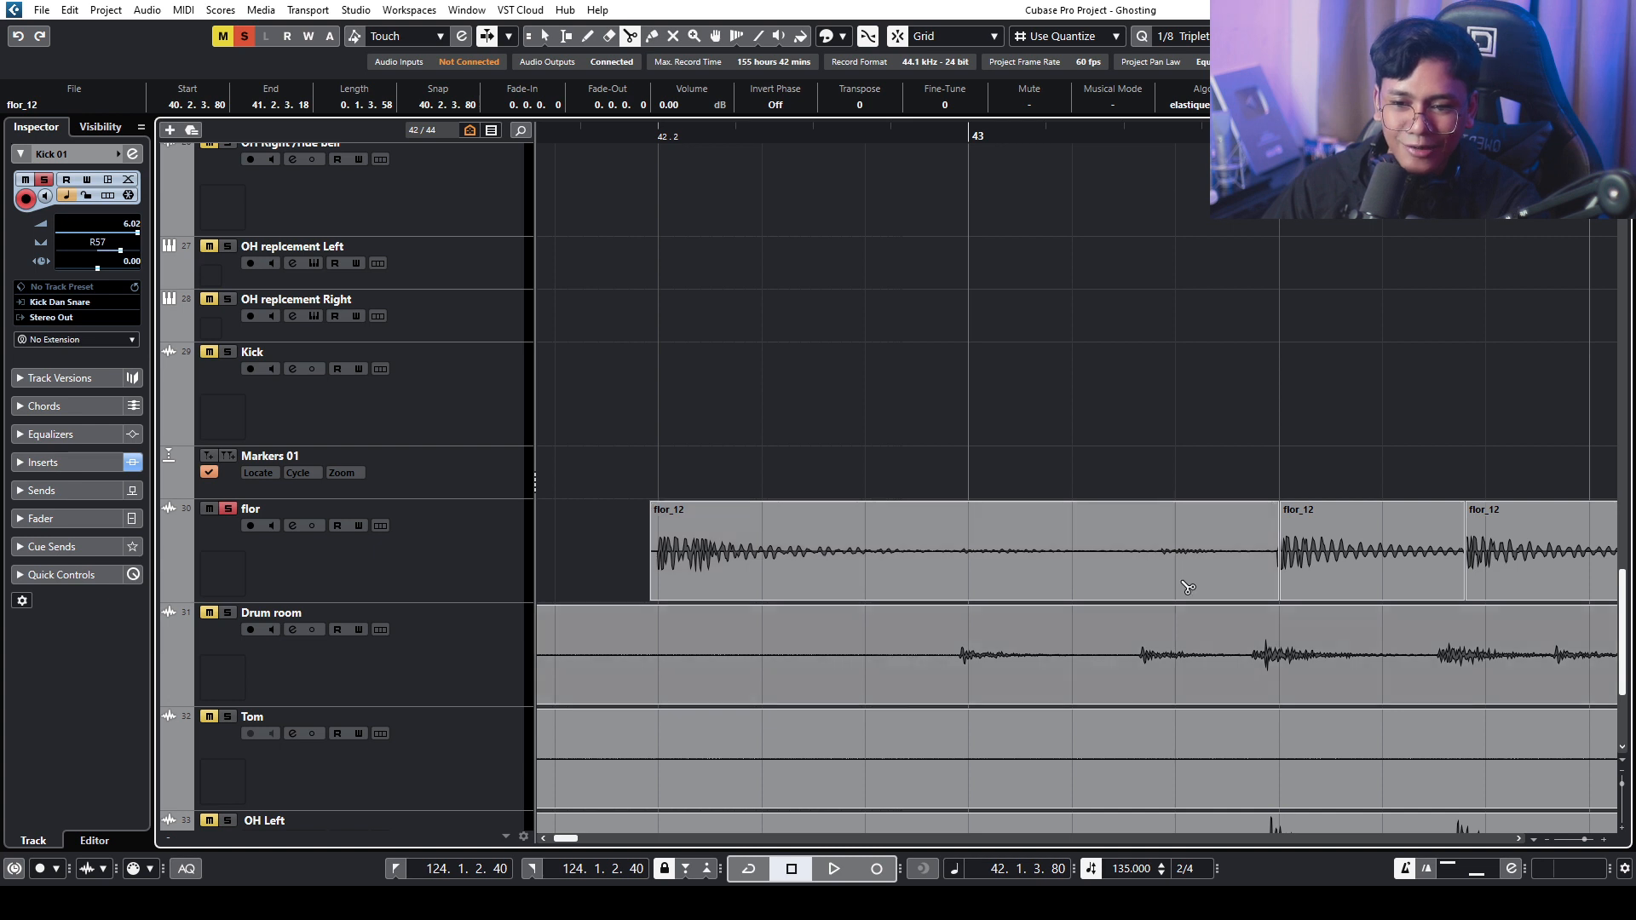
pyautogui.click(886, 552)
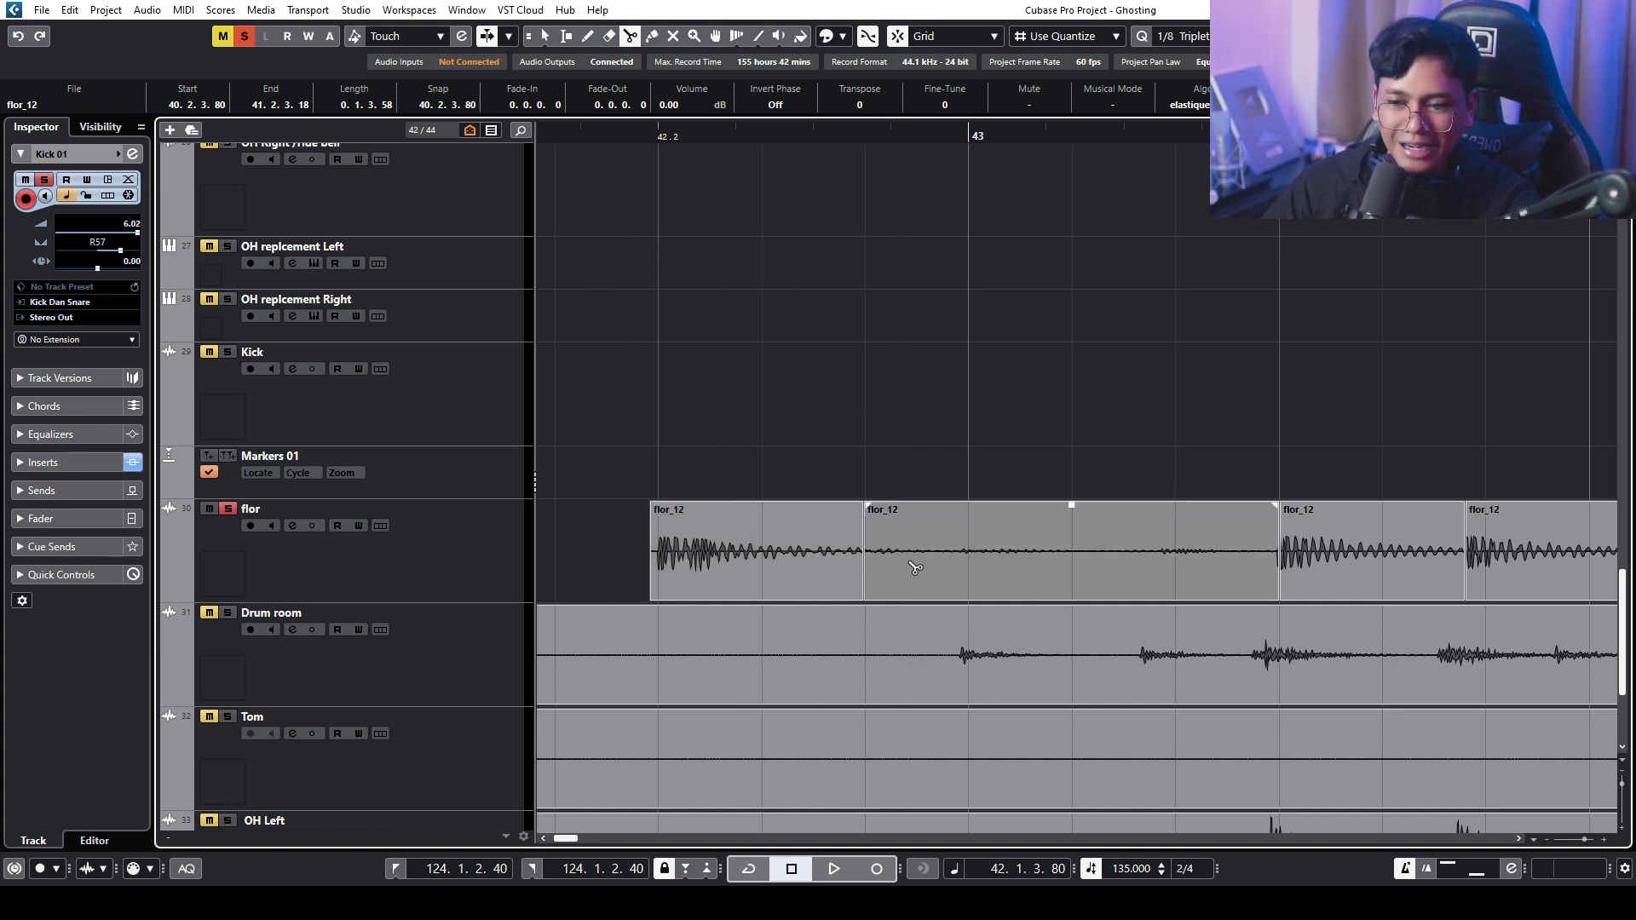
pyautogui.press('1')
pyautogui.click(999, 546)
pyautogui.press('Delete')
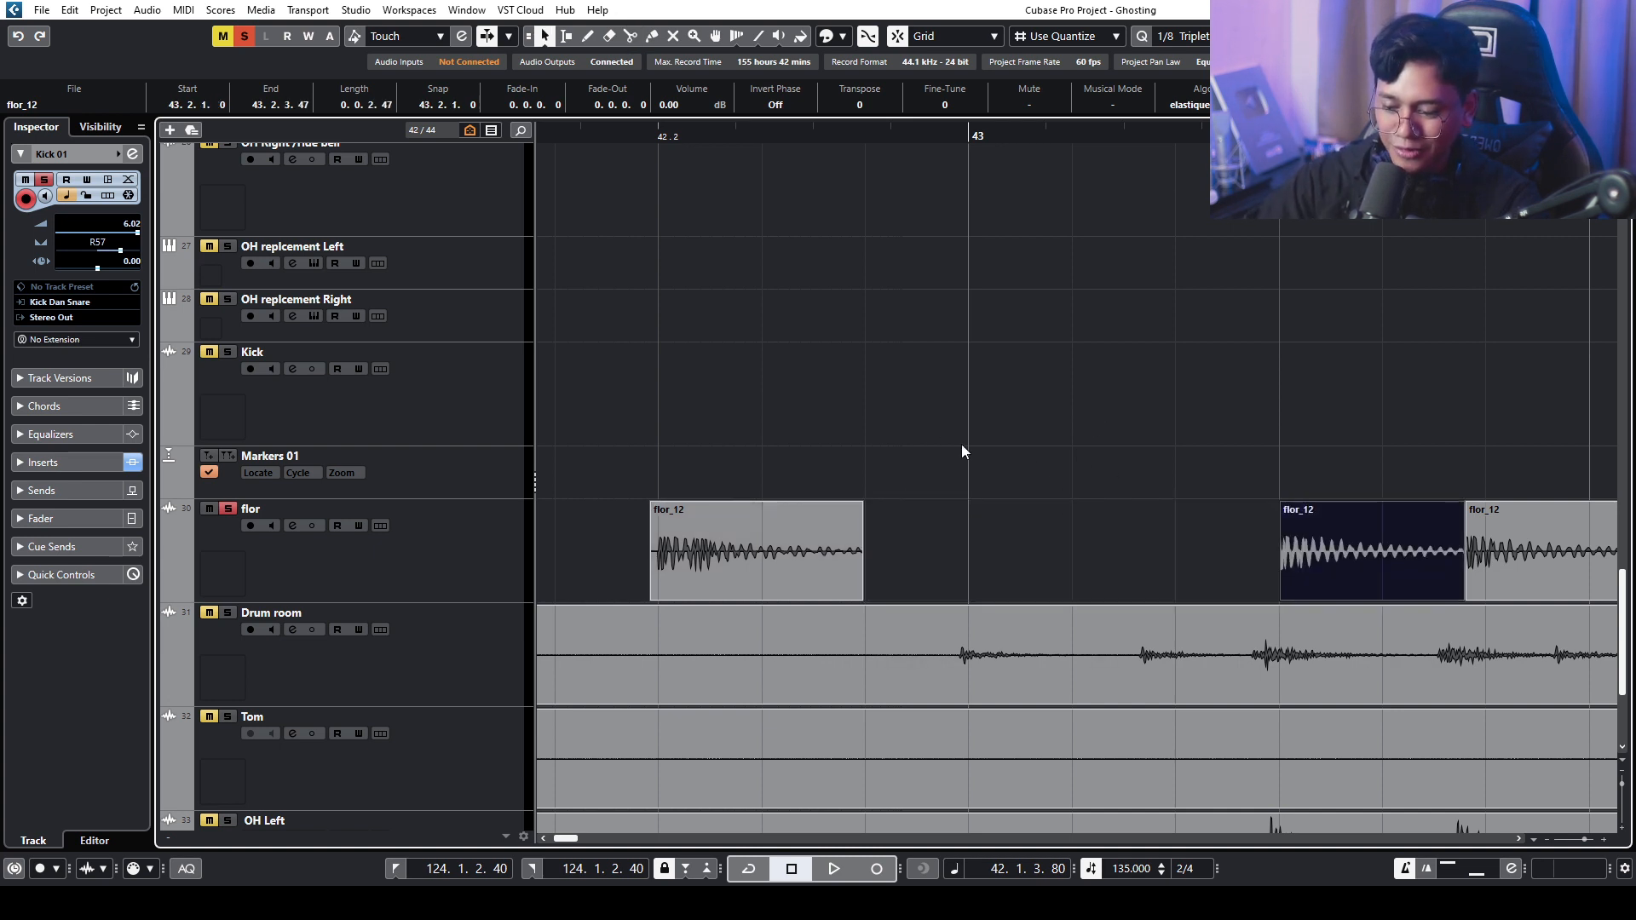
pyautogui.click(846, 513)
pyautogui.moveTo(859, 504); pyautogui.dragTo(811, 509)
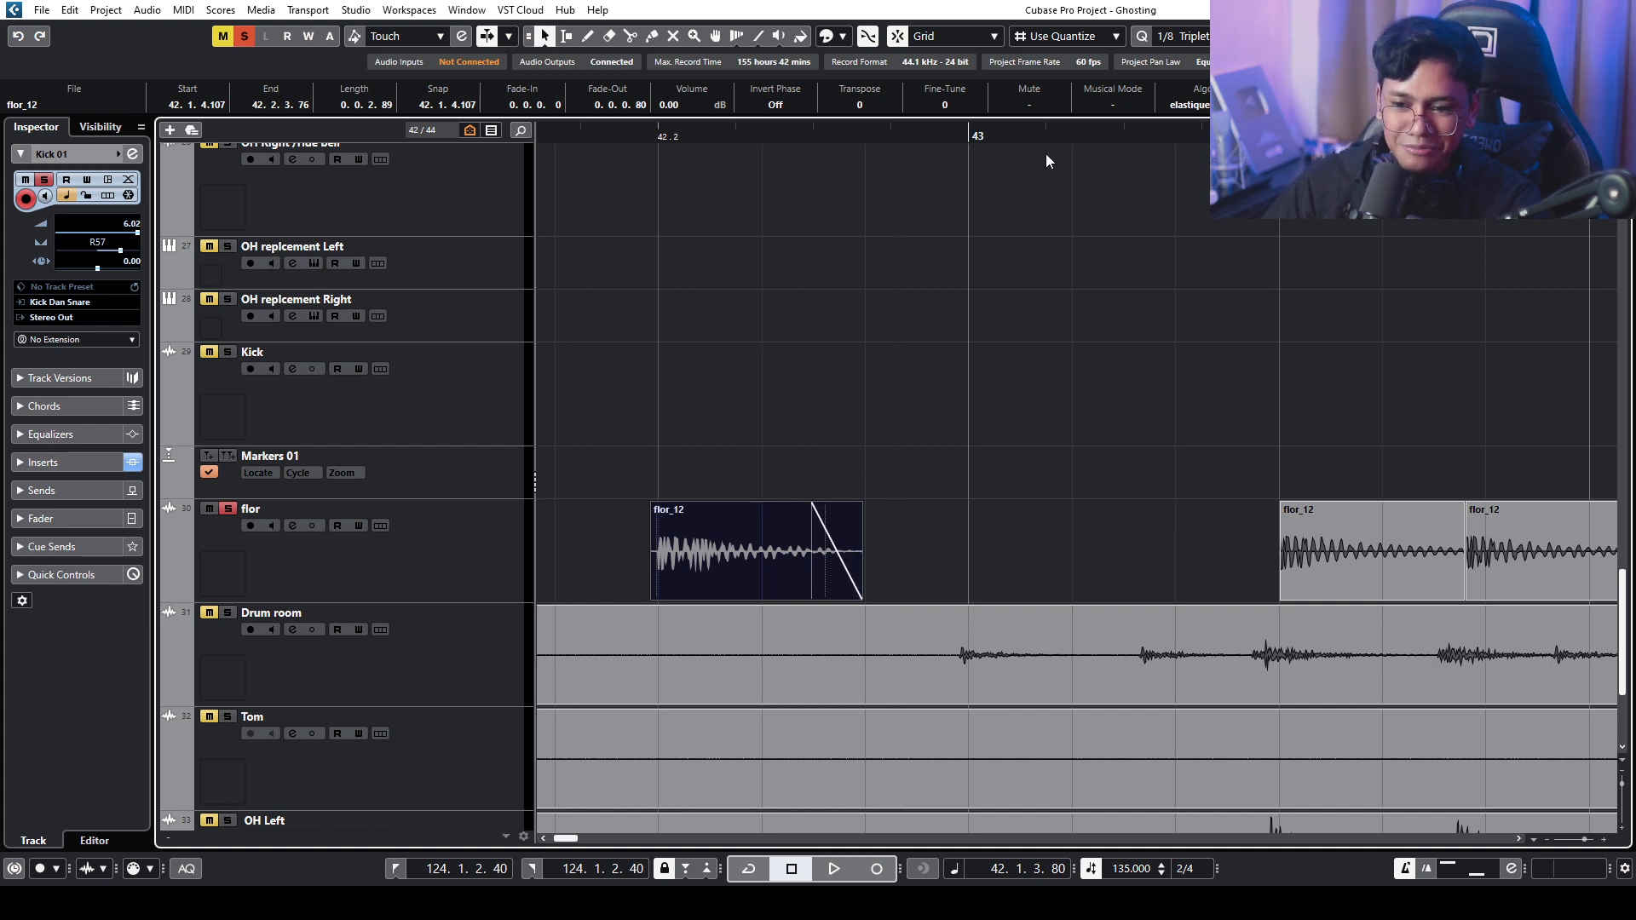
# - Move the second flor hit in bar 43 onto the grid so it starts at 43.2.3.80
pyautogui.moveTo(1125, 139); pyautogui.dragTo(1121, 129)
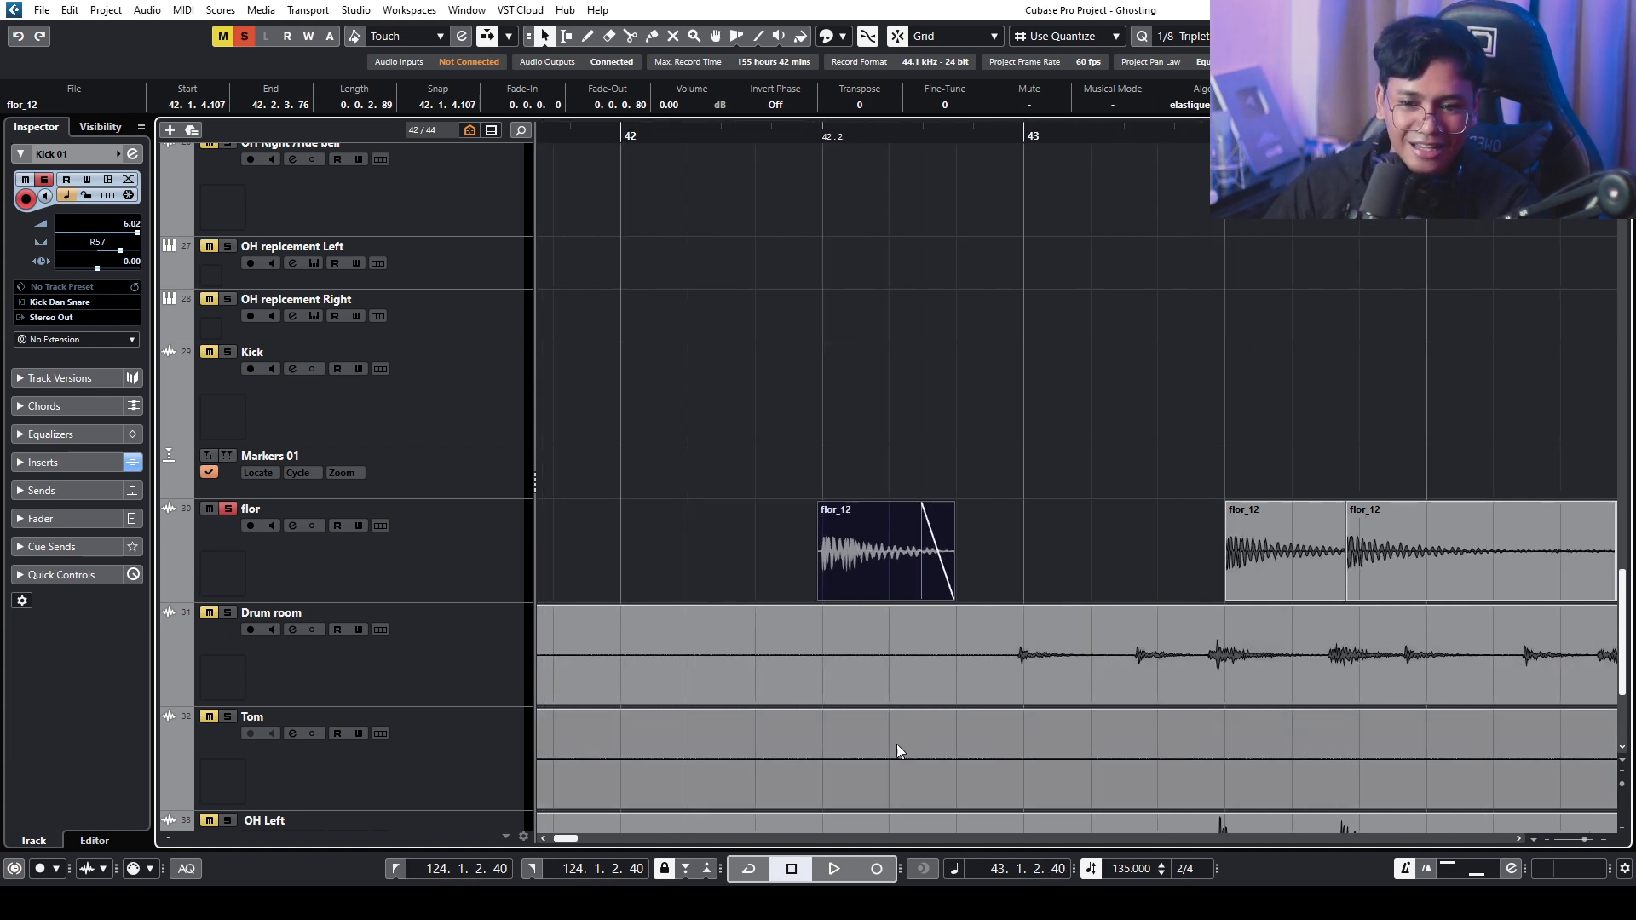
pyautogui.click(1287, 136)
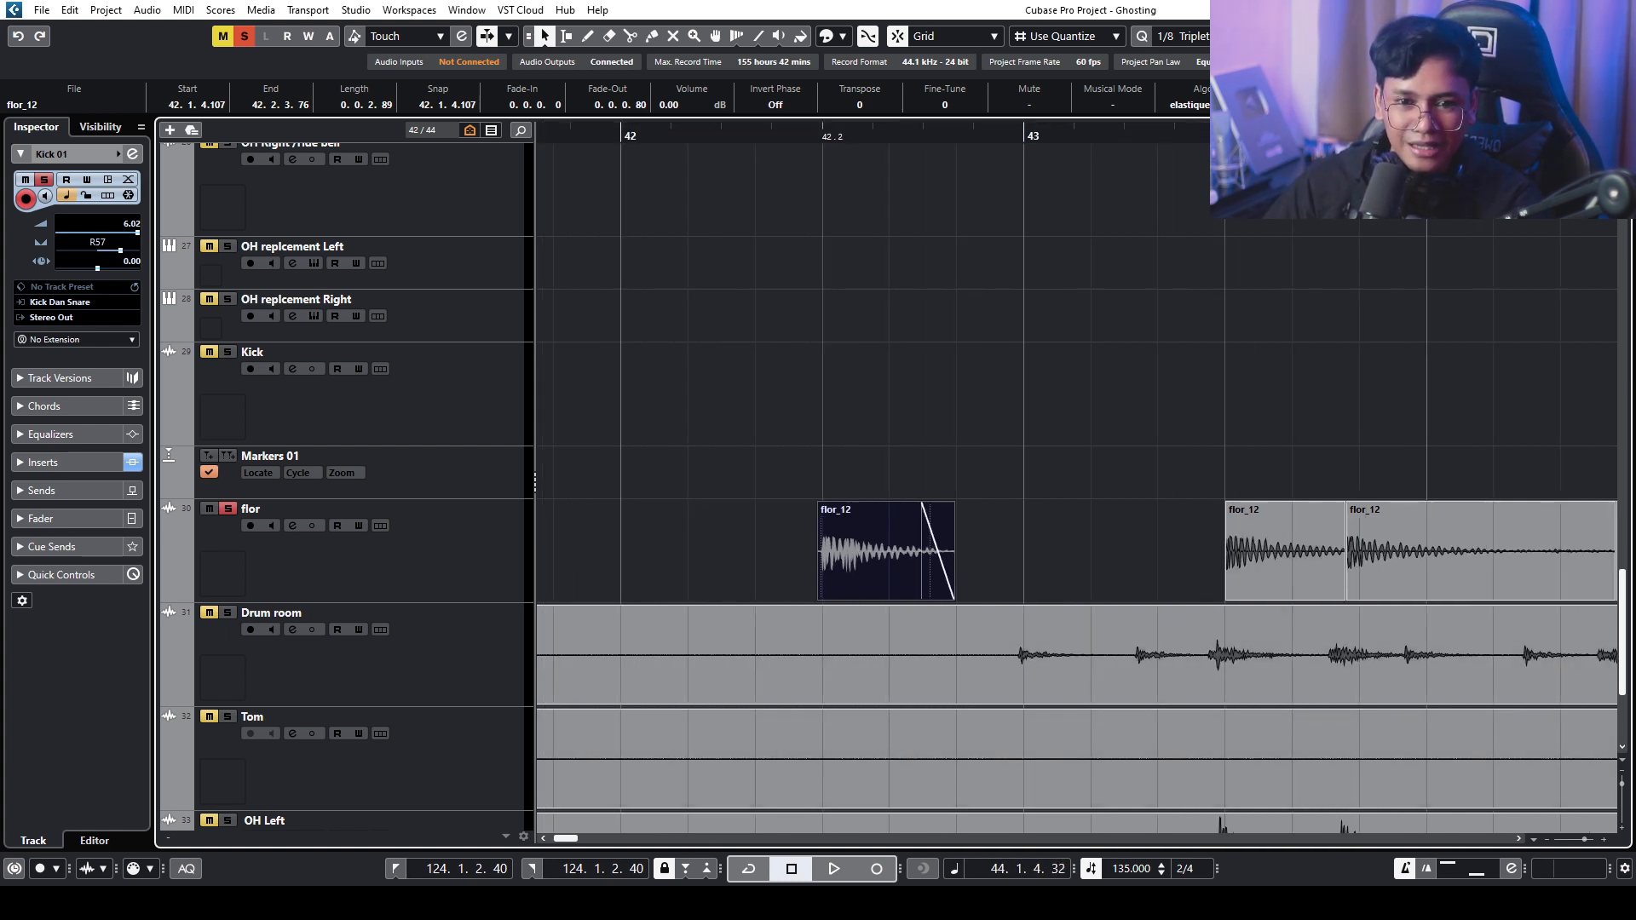
pyautogui.moveTo(1591, 134); pyautogui.dragTo(1604, 136)
pyautogui.moveTo(880, 552); pyautogui.dragTo(878, 553)
pyautogui.moveTo(999, 558); pyautogui.dragTo(1014, 558)
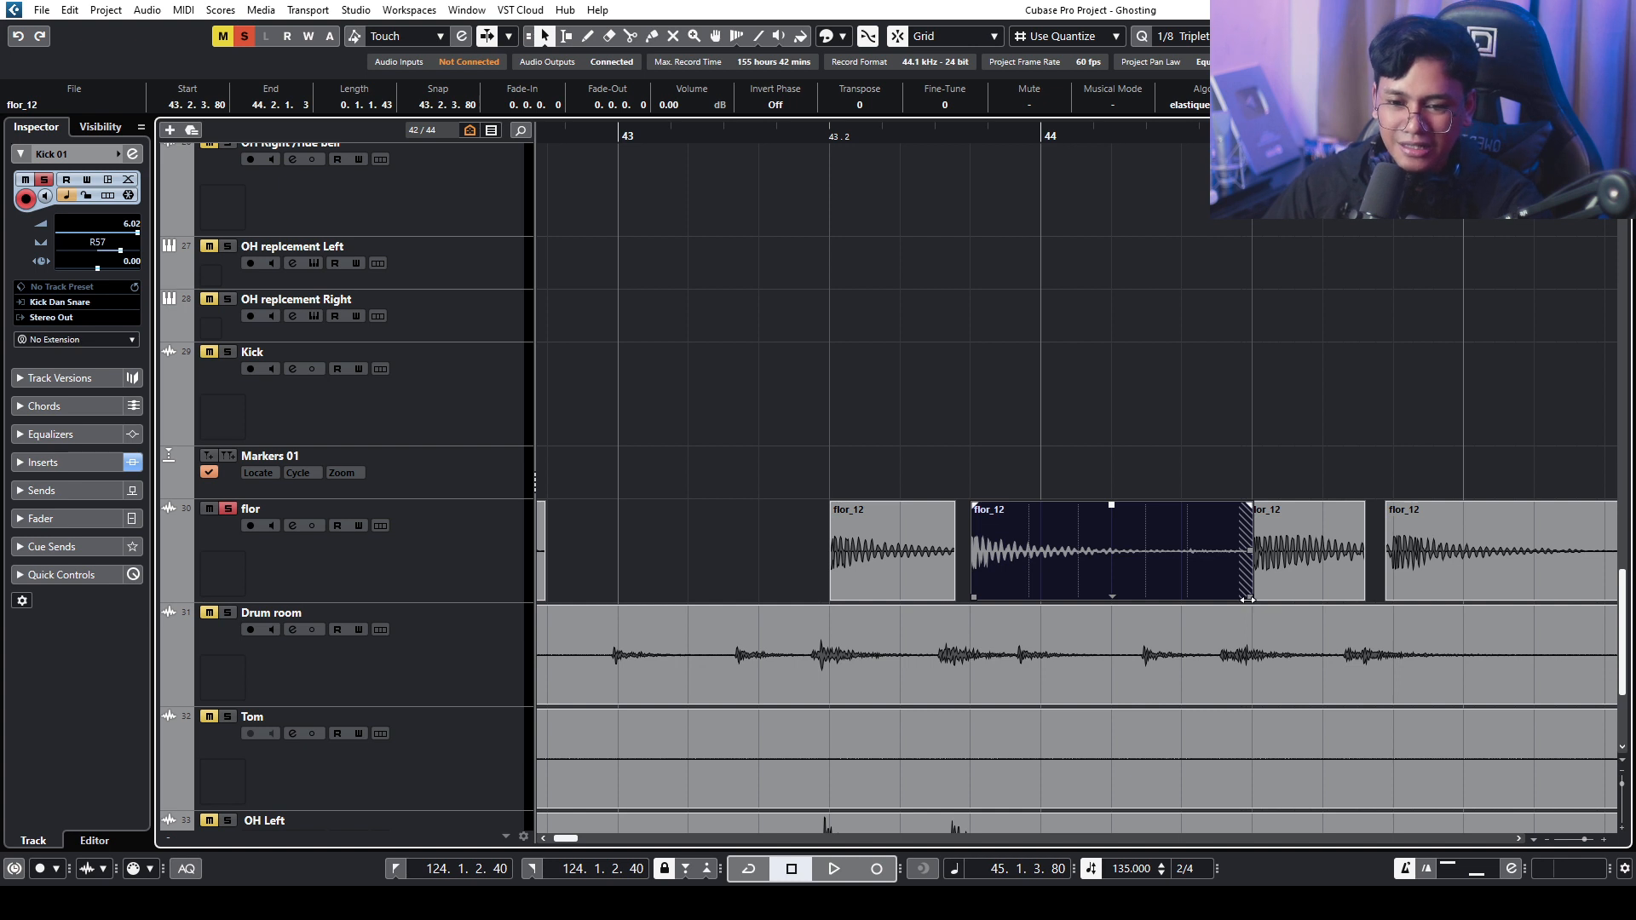
# - Shorten the flor clip at 43.2.3.80 to a length of 0.0.2.84, with a 0.0.0.97 fade-out, and give the preceding clip a 0.0.0.62 fade-out
pyautogui.moveTo(1247, 599); pyautogui.dragTo(1109, 599)
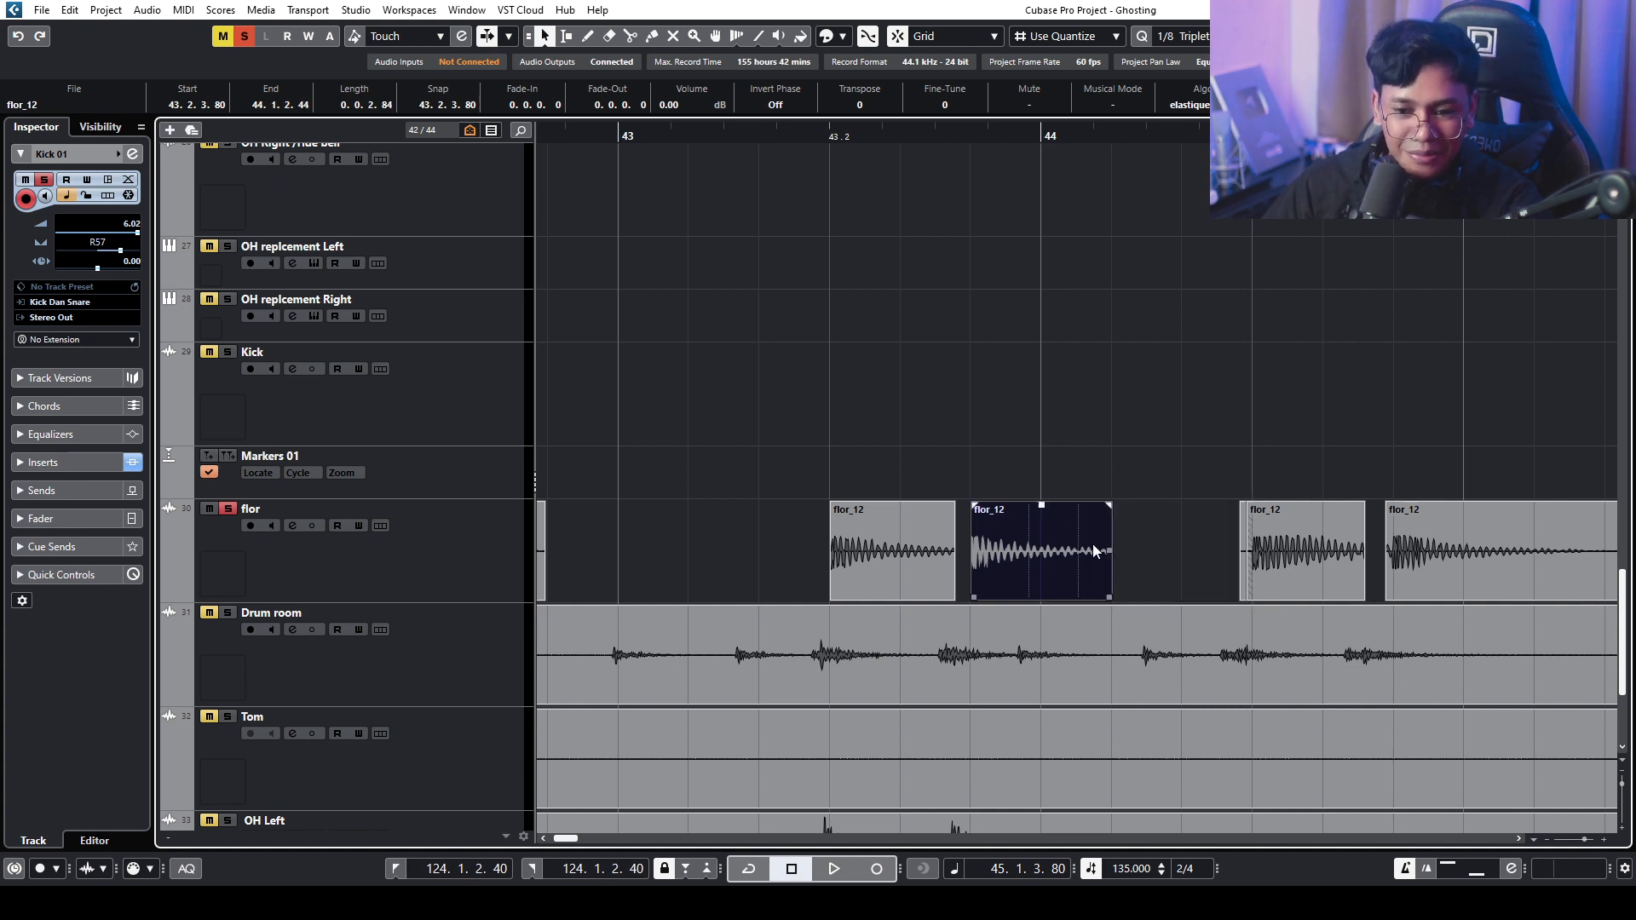
pyautogui.moveTo(1112, 505); pyautogui.dragTo(1065, 503)
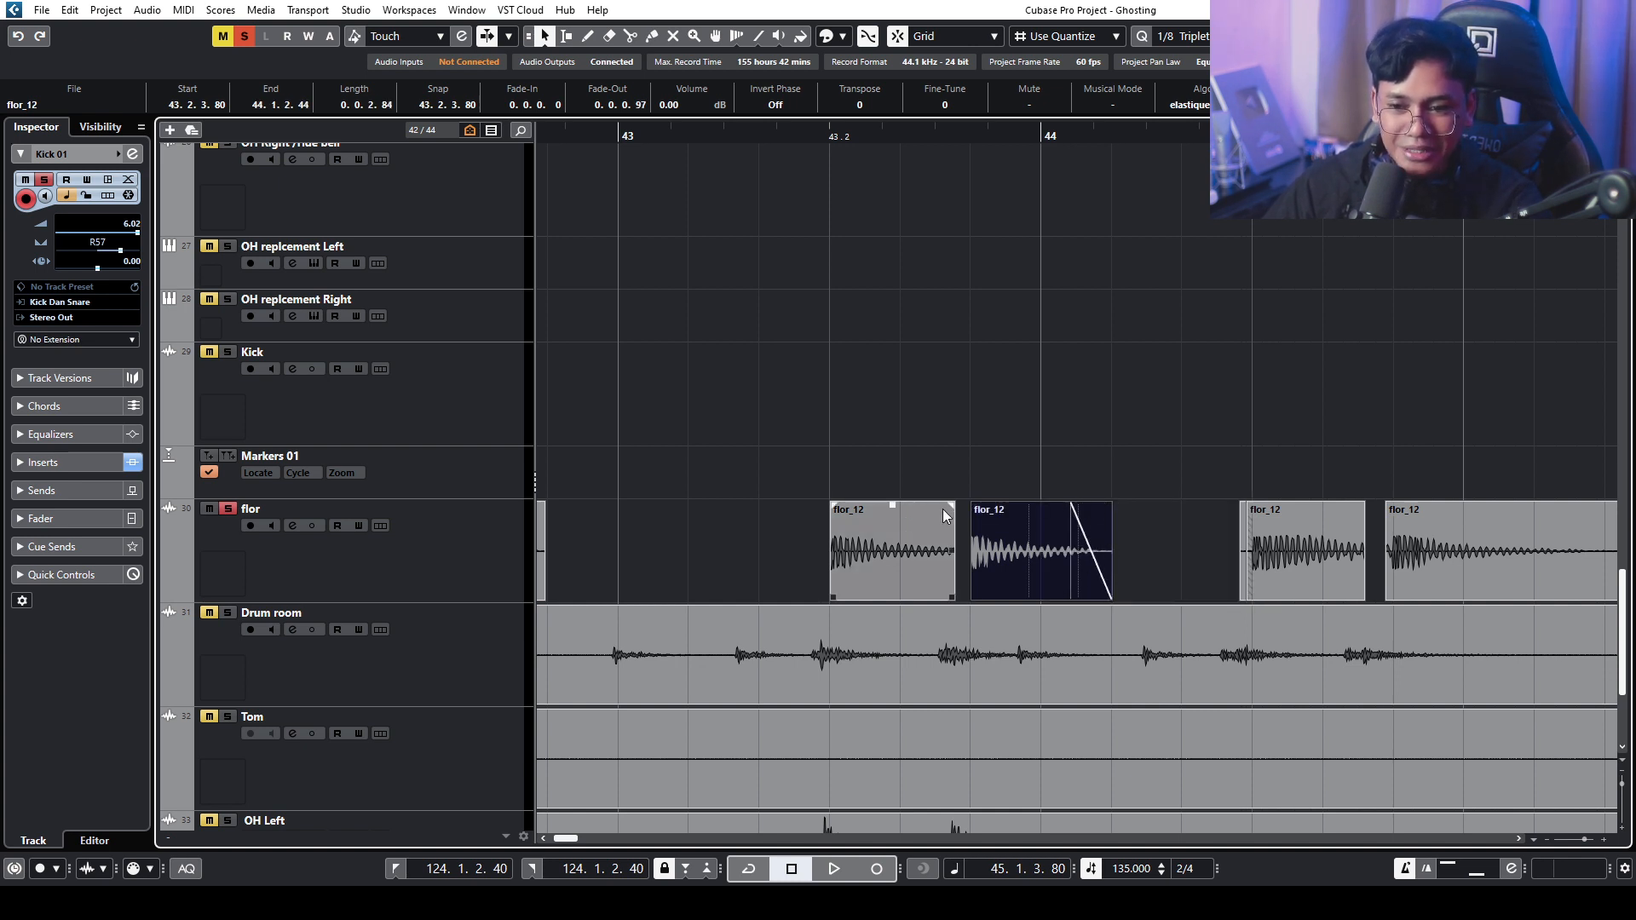
pyautogui.moveTo(951, 504); pyautogui.dragTo(929, 502)
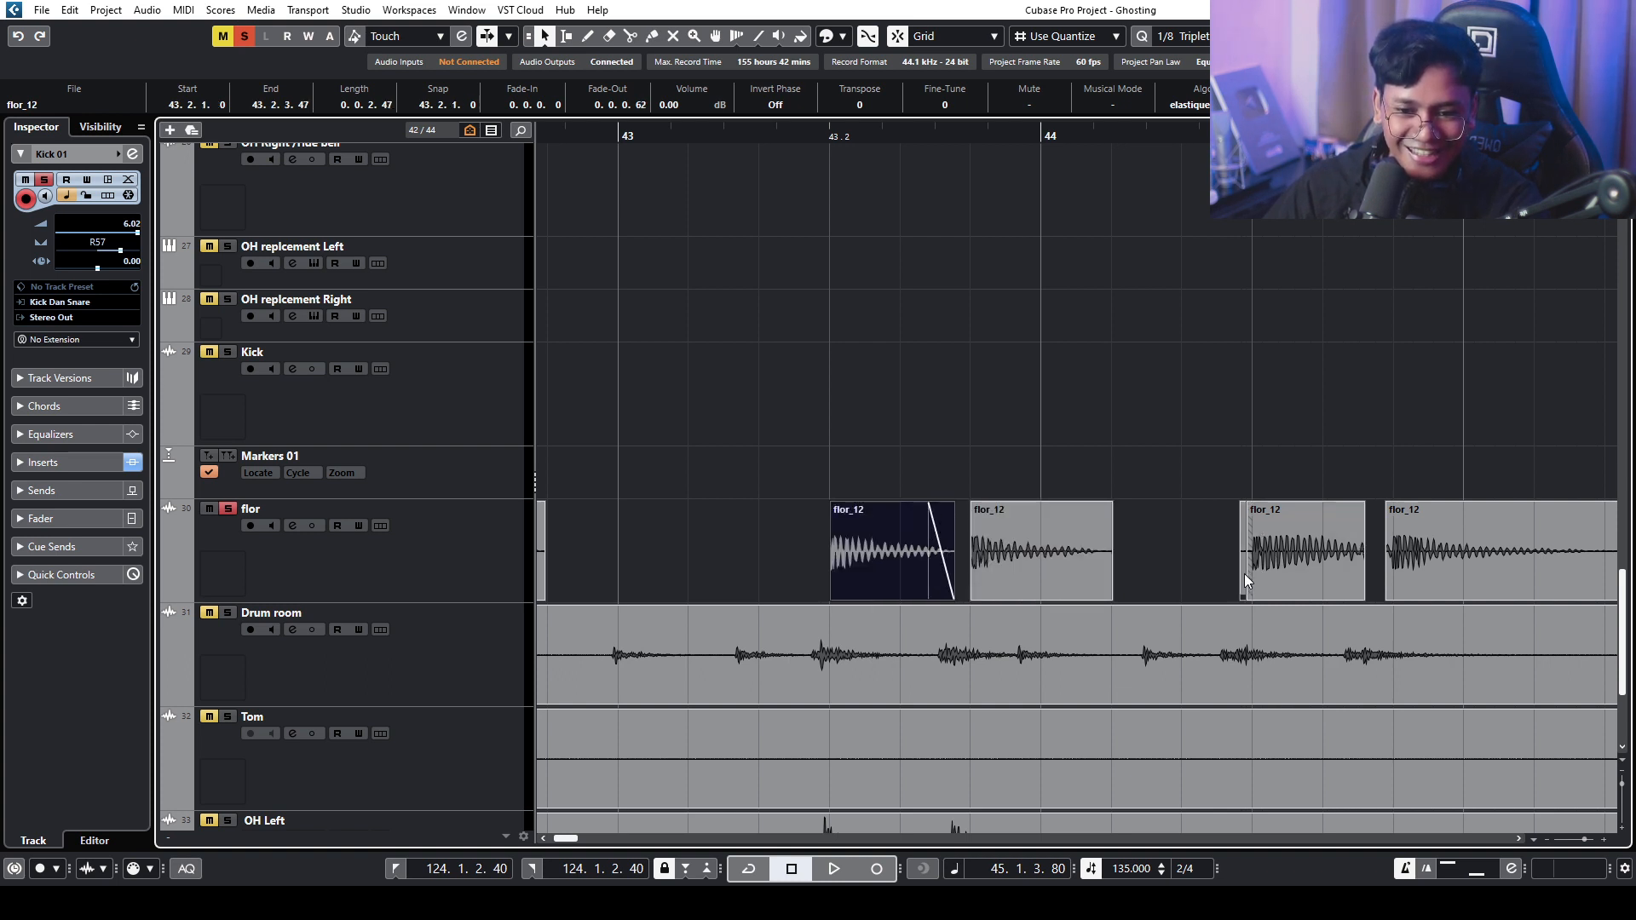
# - Trim the starts of the two flor clips in bar 44 to their hits, at 44.1.4.119 and 44.2.3.78
pyautogui.moveTo(1245, 575)
pyautogui.mouseDown()
pyautogui.moveTo(1265, 582)
pyautogui.moveTo(1259, 600)
pyautogui.mouseUp()
pyautogui.click(1257, 595)
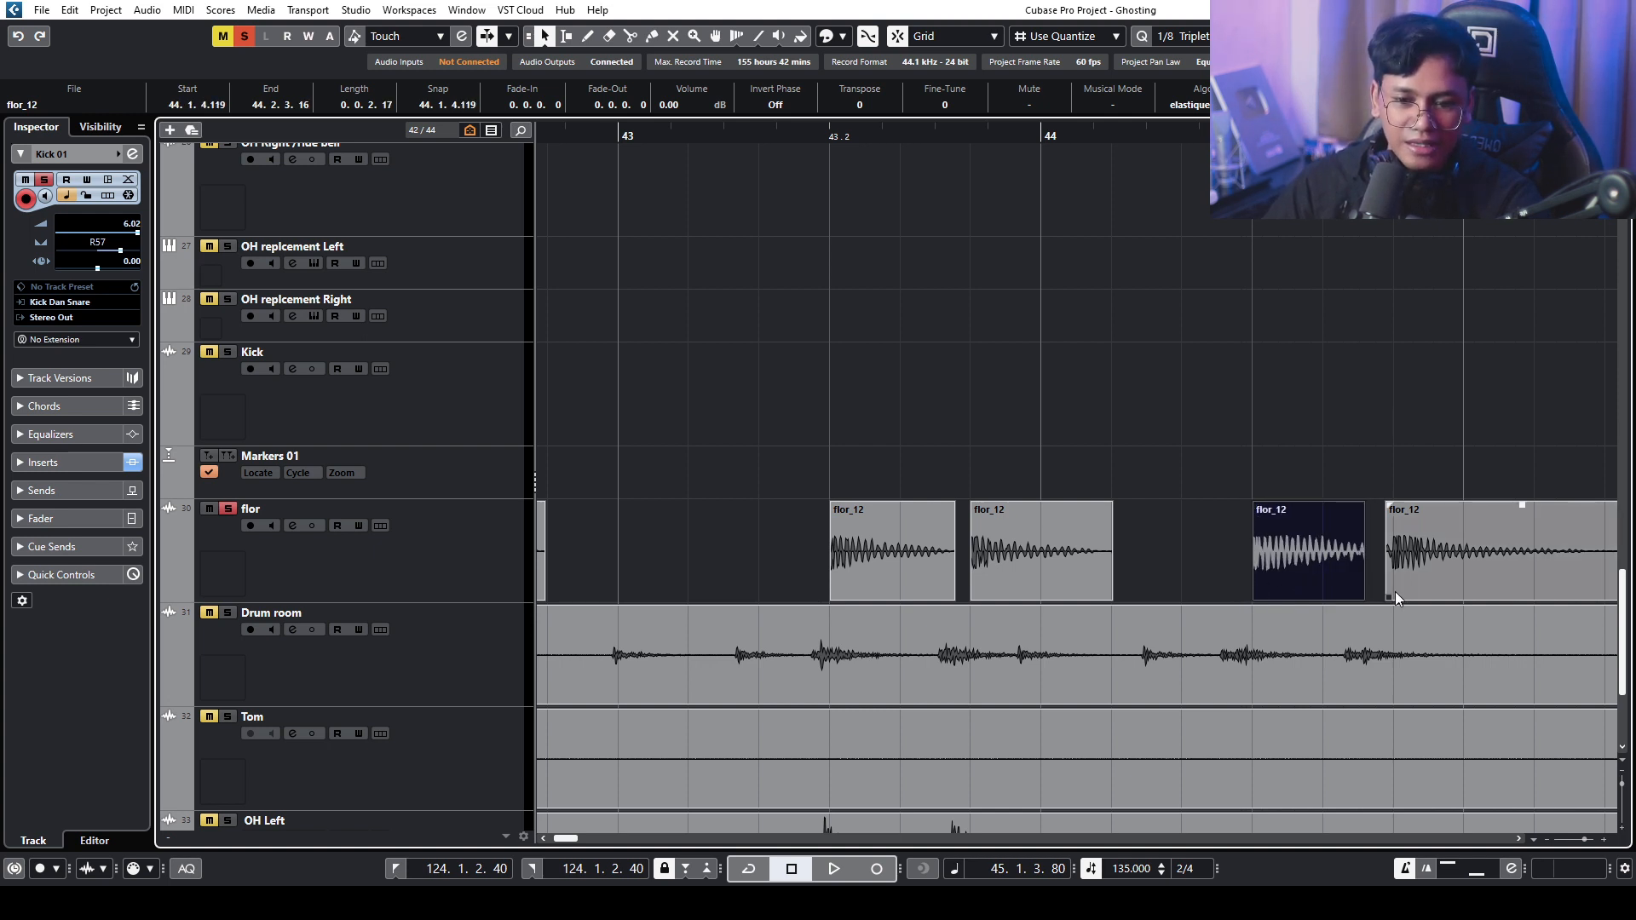
pyautogui.moveTo(1389, 597); pyautogui.dragTo(1398, 601)
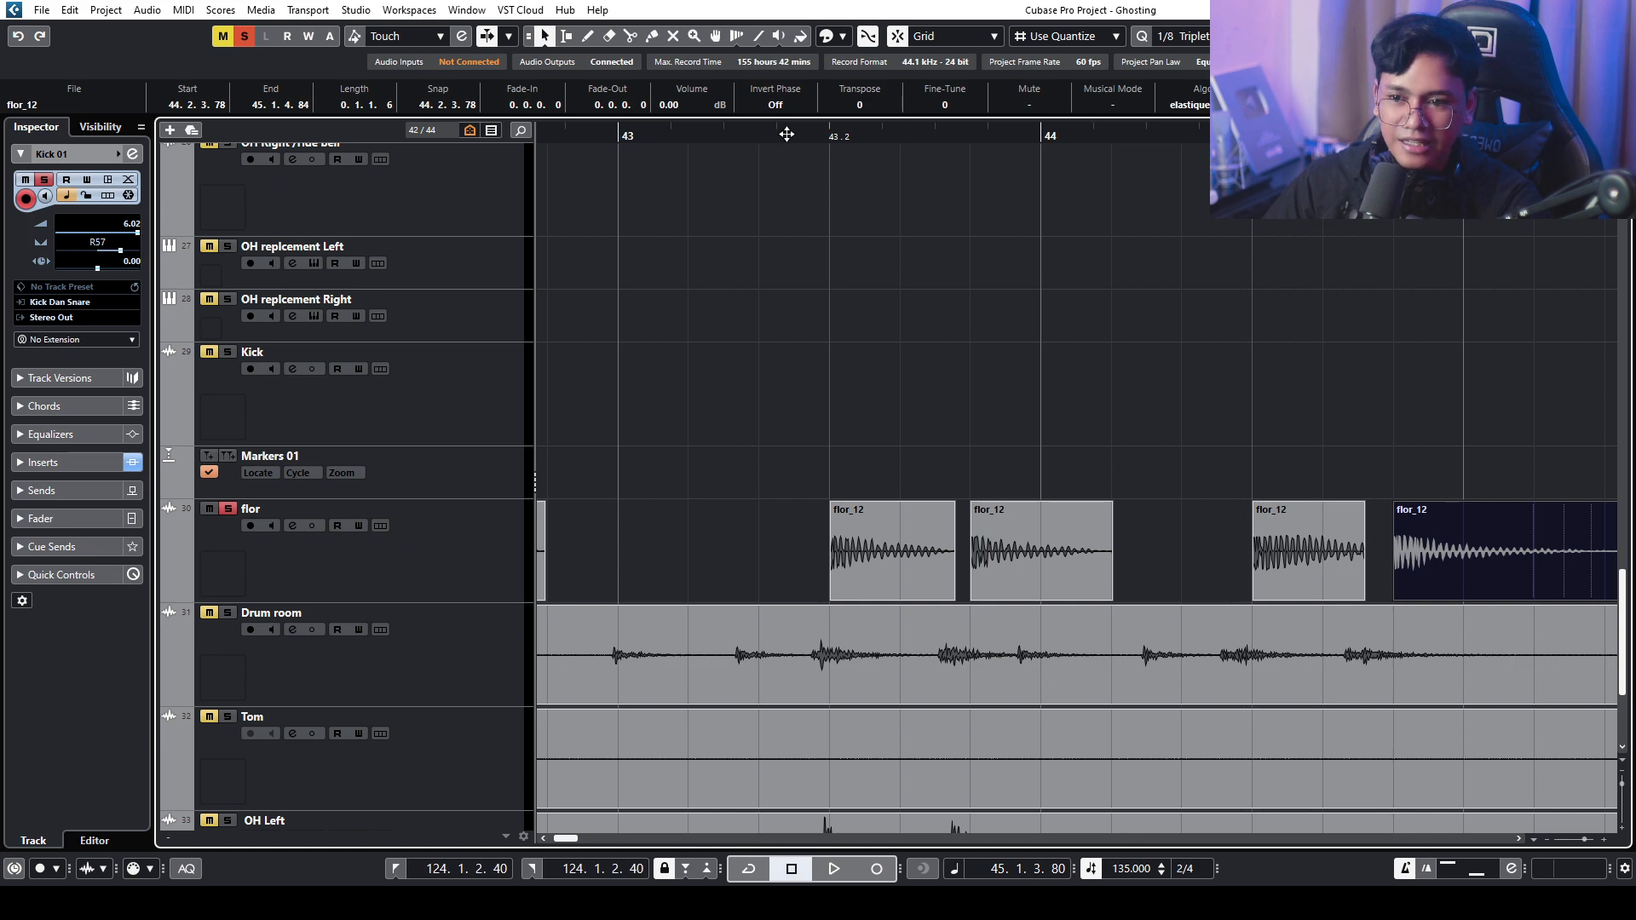
# - Double the height of the flor track and shrink the Markers 01 track to its minimum height
pyautogui.moveTo(787, 133)
pyautogui.mouseDown()
pyautogui.moveTo(771, 111)
pyautogui.moveTo(791, 121)
pyautogui.mouseUp()
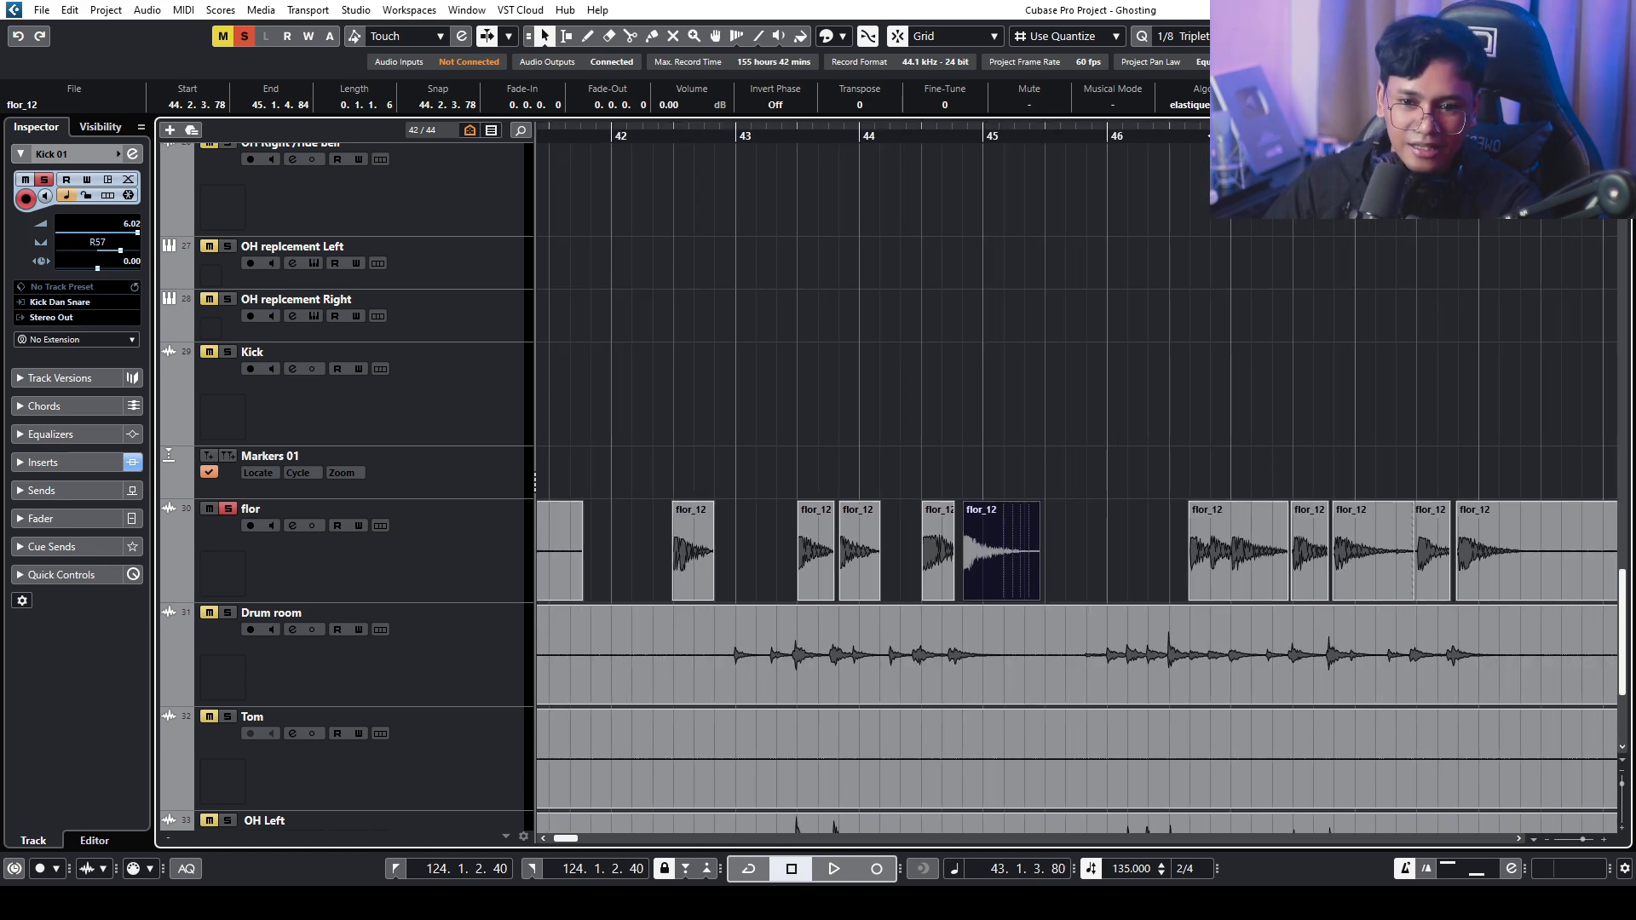
pyautogui.moveTo(1236, 128); pyautogui.dragTo(1610, 134)
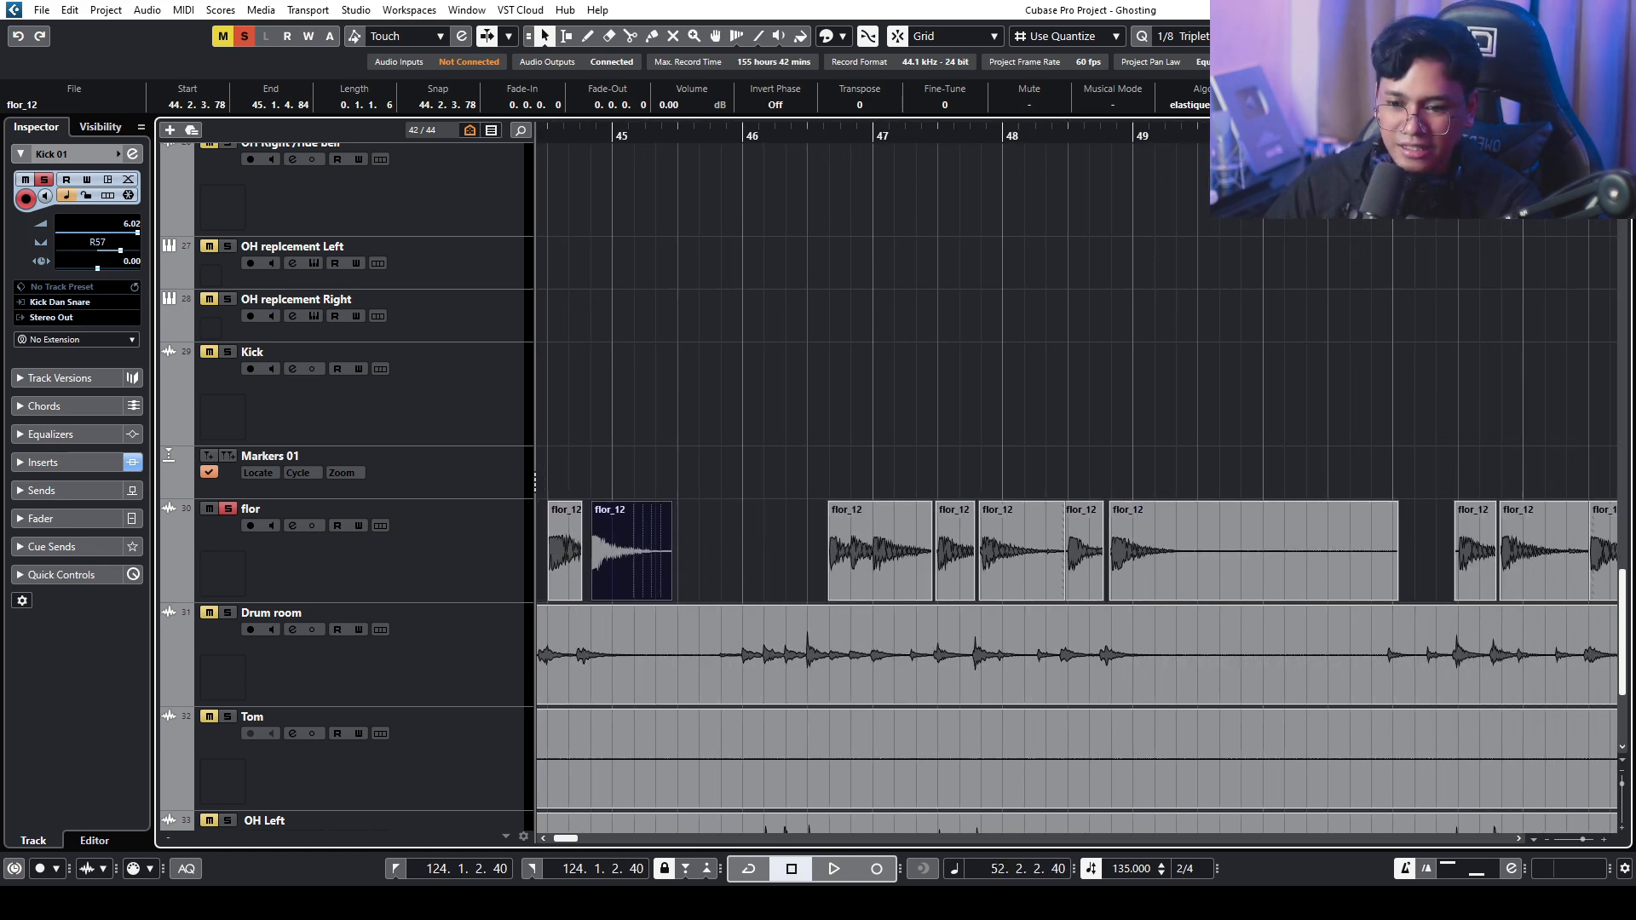
pyautogui.moveTo(422, 599); pyautogui.dragTo(407, 705)
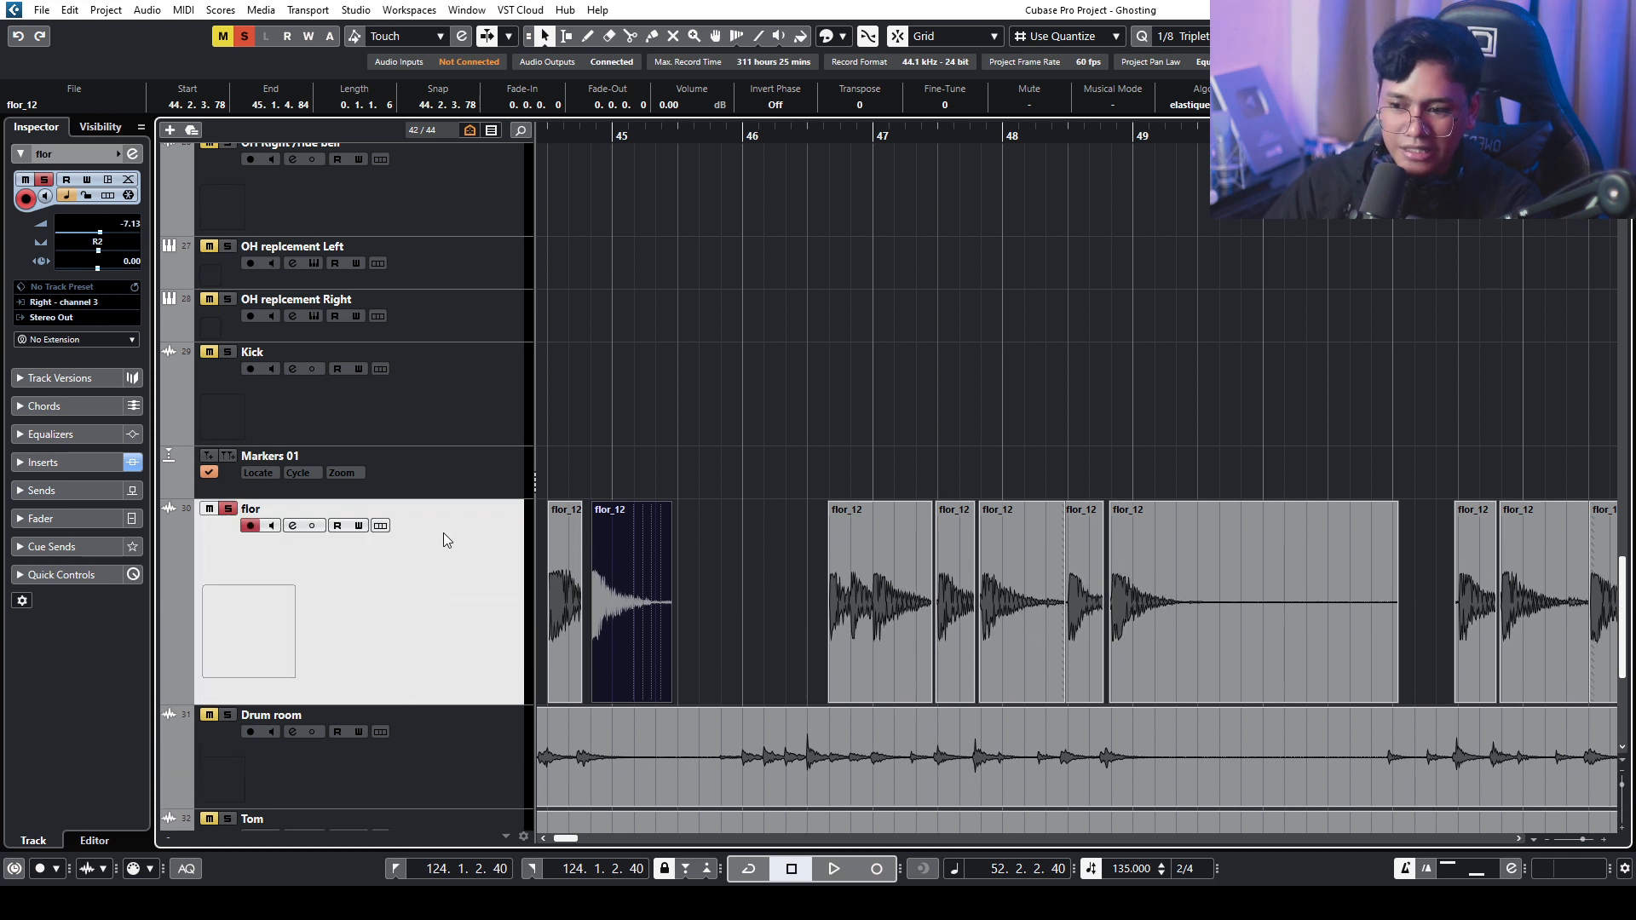
pyautogui.moveTo(445, 497); pyautogui.dragTo(440, 414)
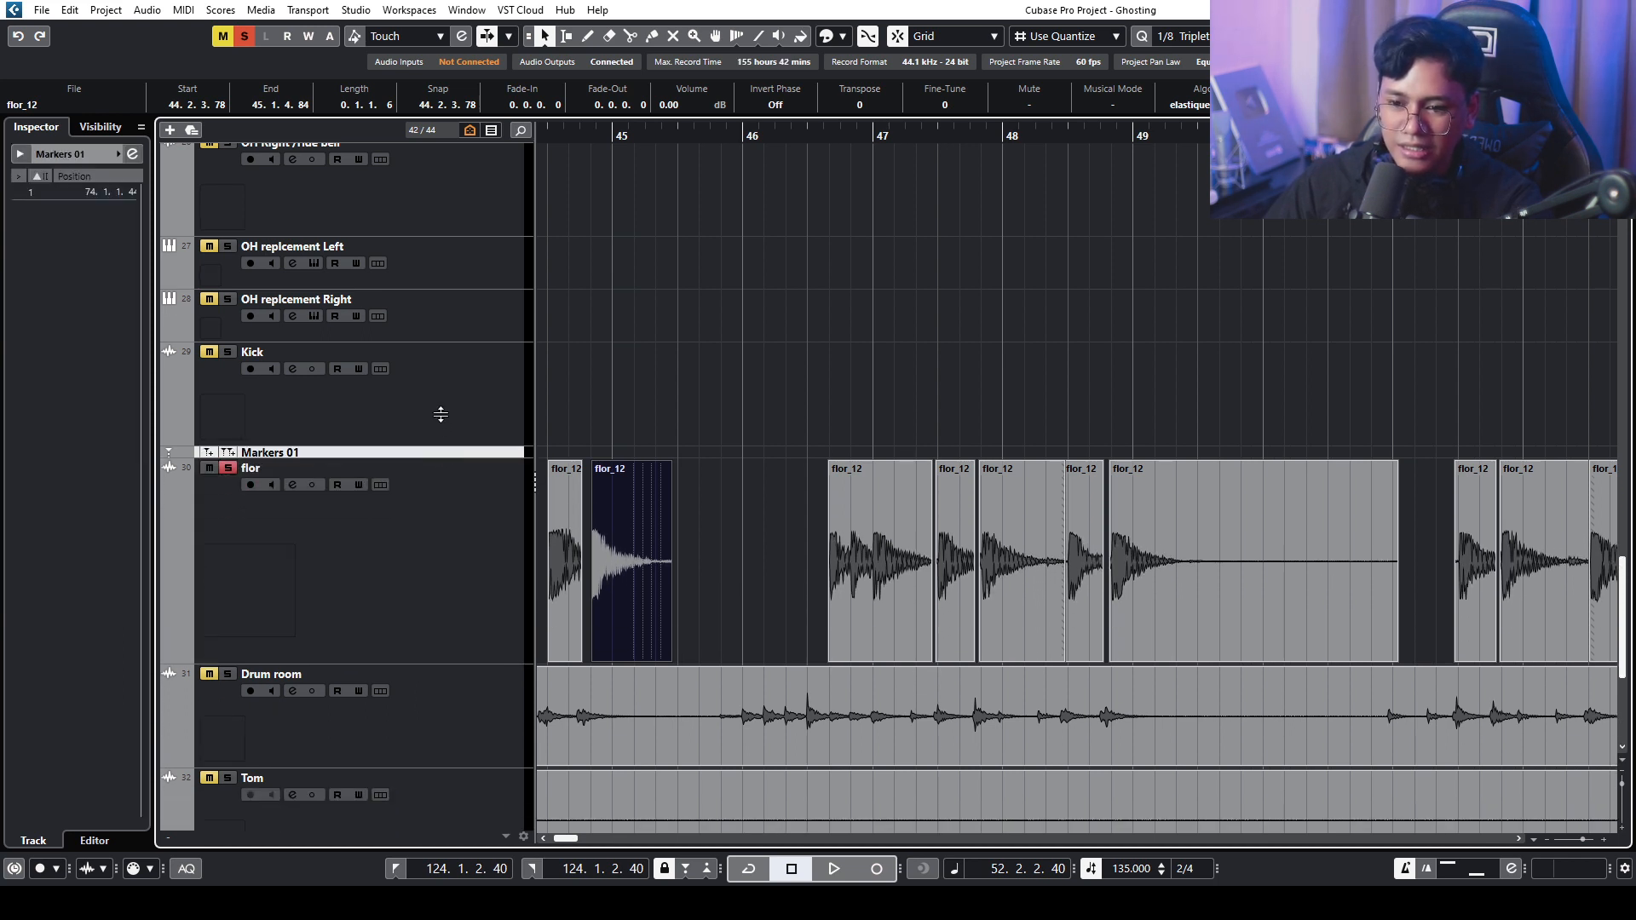
# - Split the flor clip in bar 46 at its second and third hits
pyautogui.moveTo(811, 128); pyautogui.dragTo(813, 154)
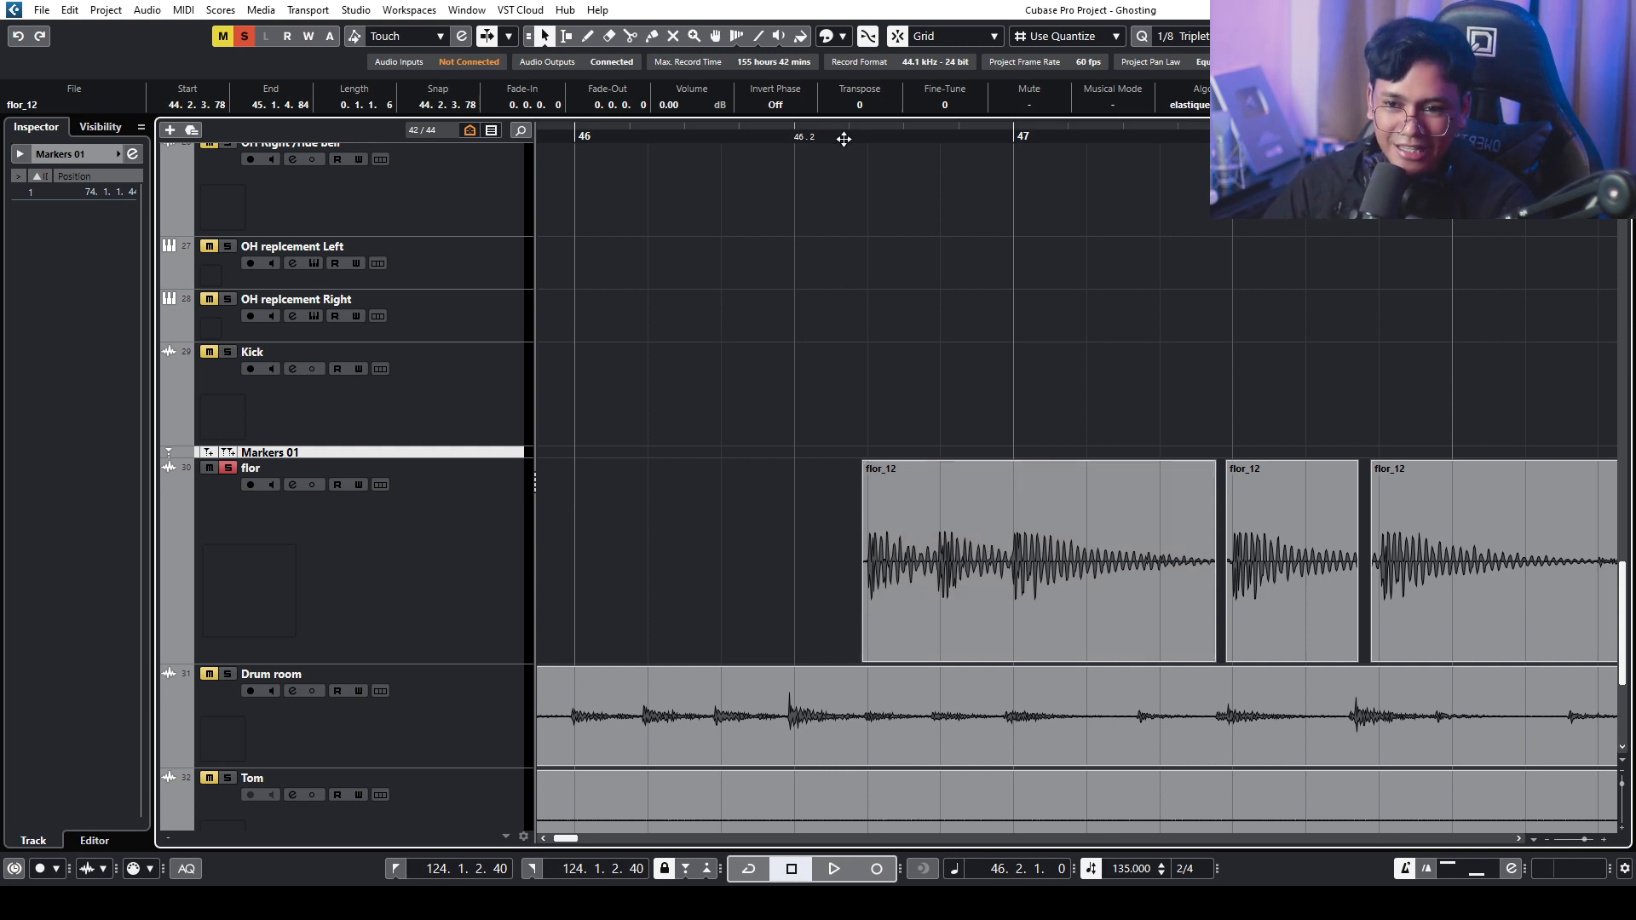
pyautogui.moveTo(843, 135); pyautogui.dragTo(841, 138)
pyautogui.press('3')
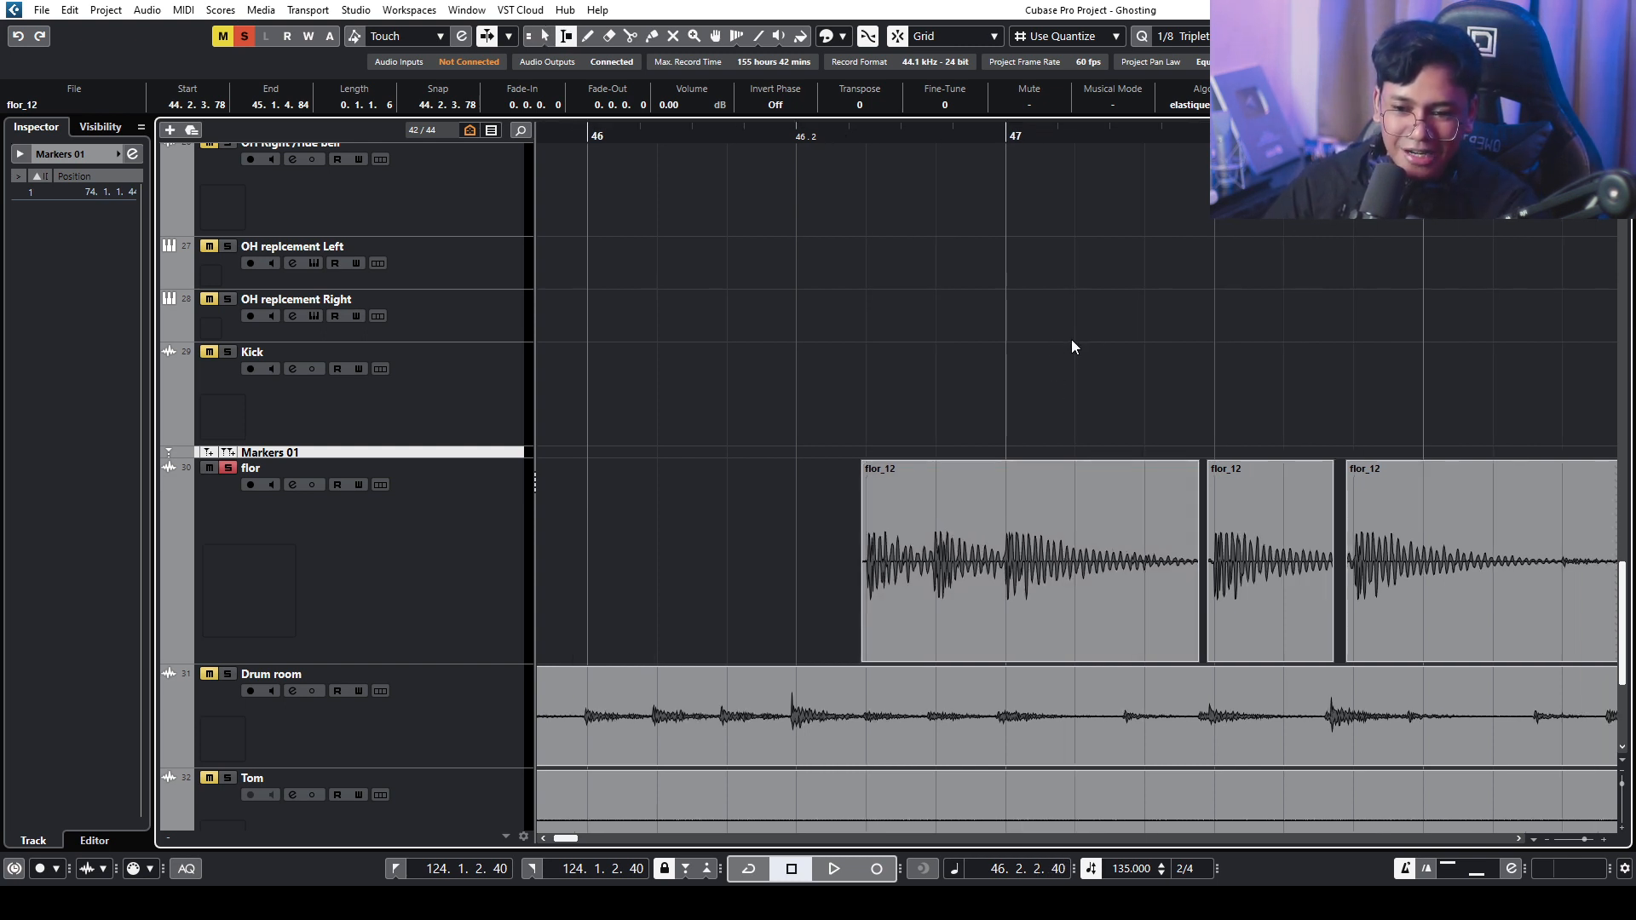
pyautogui.click(937, 577)
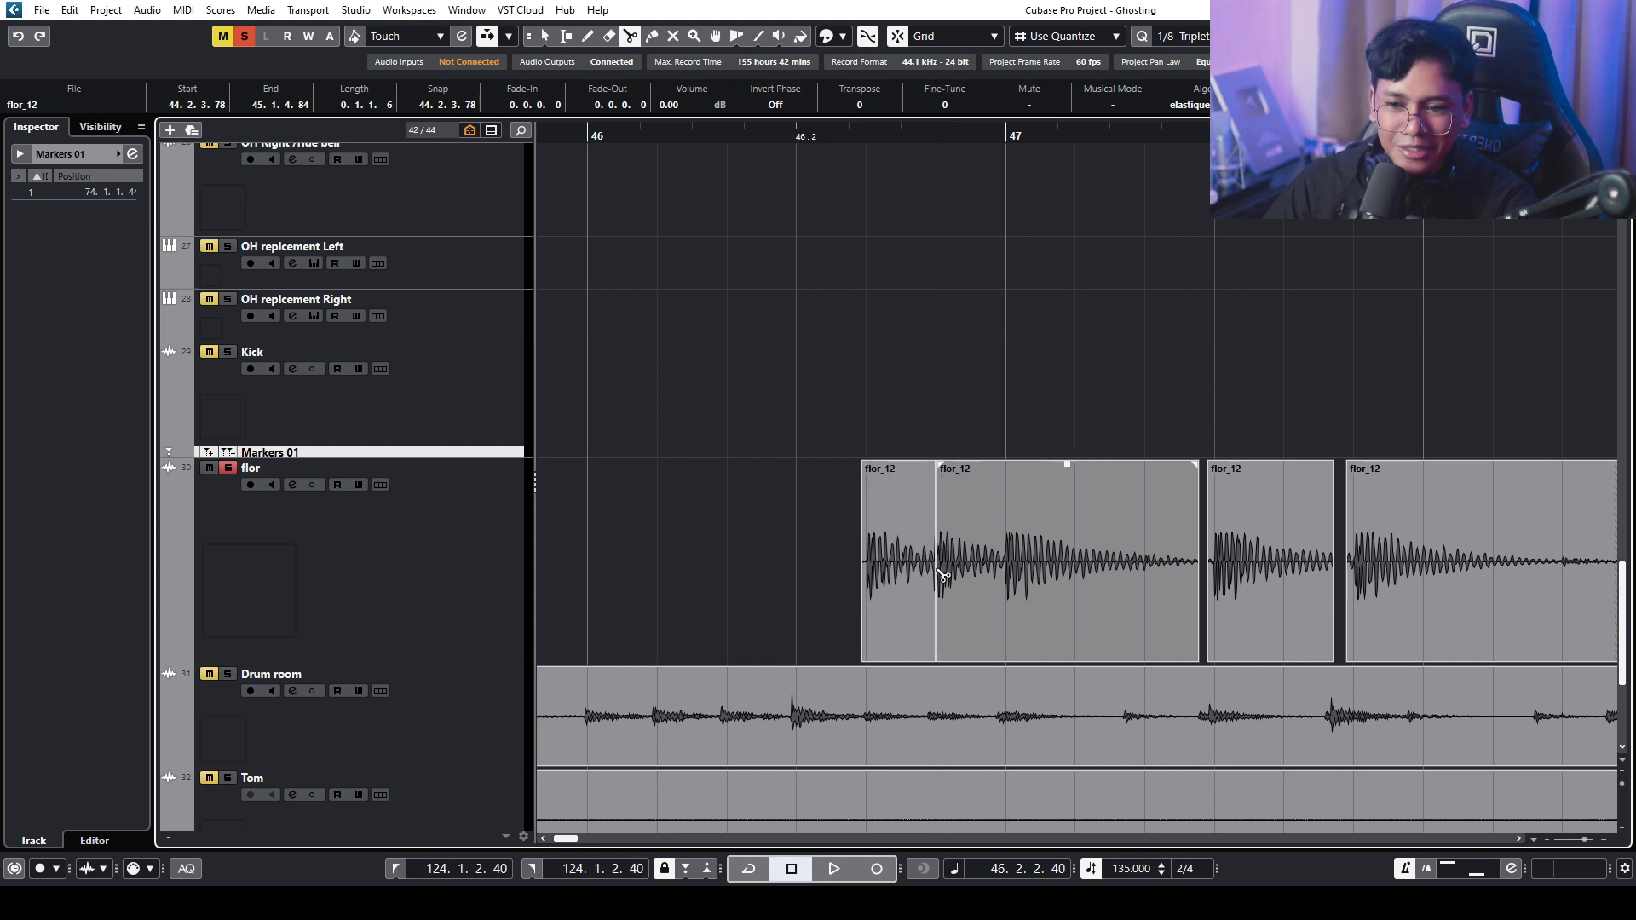
pyautogui.click(1020, 566)
pyautogui.press('1')
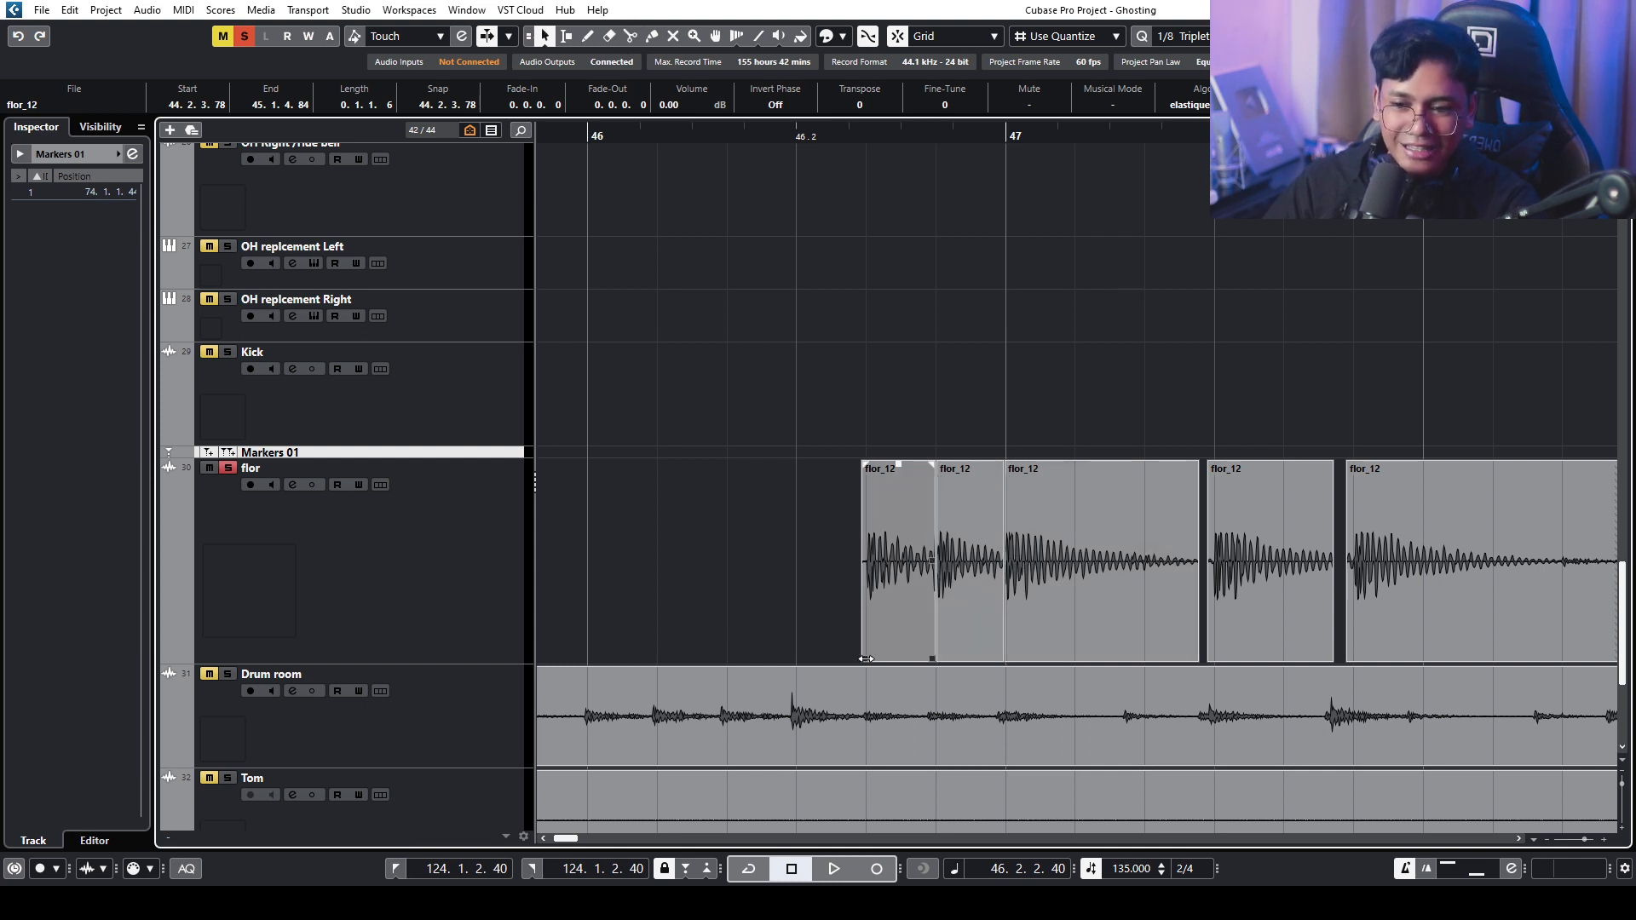
# - Trim the starts of the bar 46 and 47 flor clips to their hits, the last two starting at 47.1.4.119 and 47.2.3.77
pyautogui.moveTo(865, 659); pyautogui.dragTo(864, 663)
pyautogui.click(943, 657)
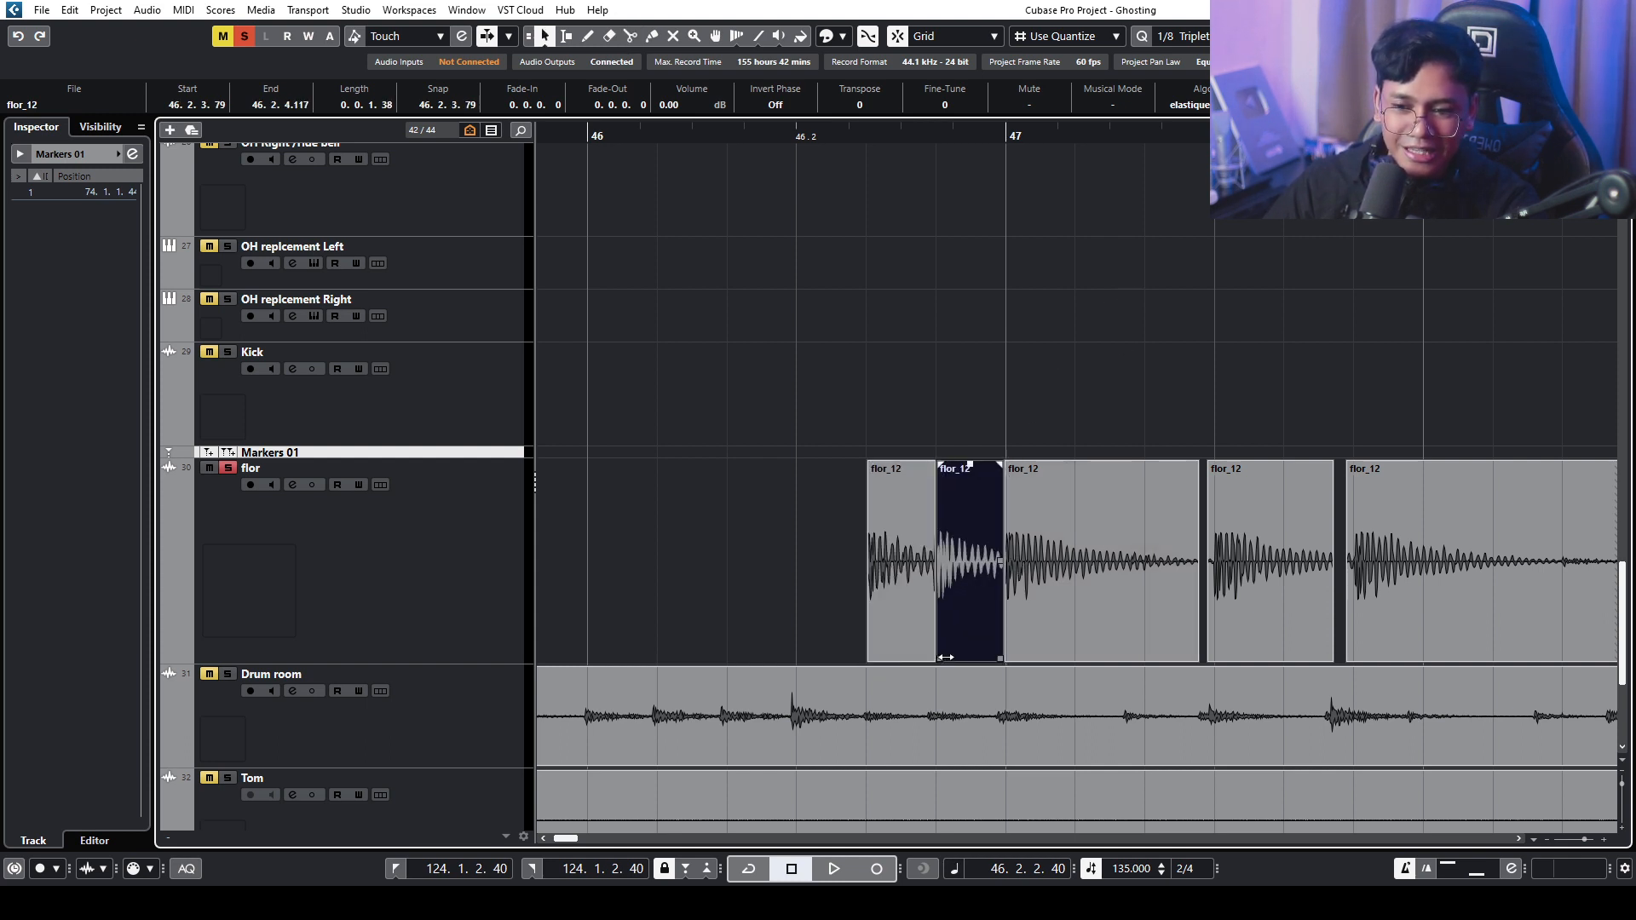
pyautogui.click(1013, 658)
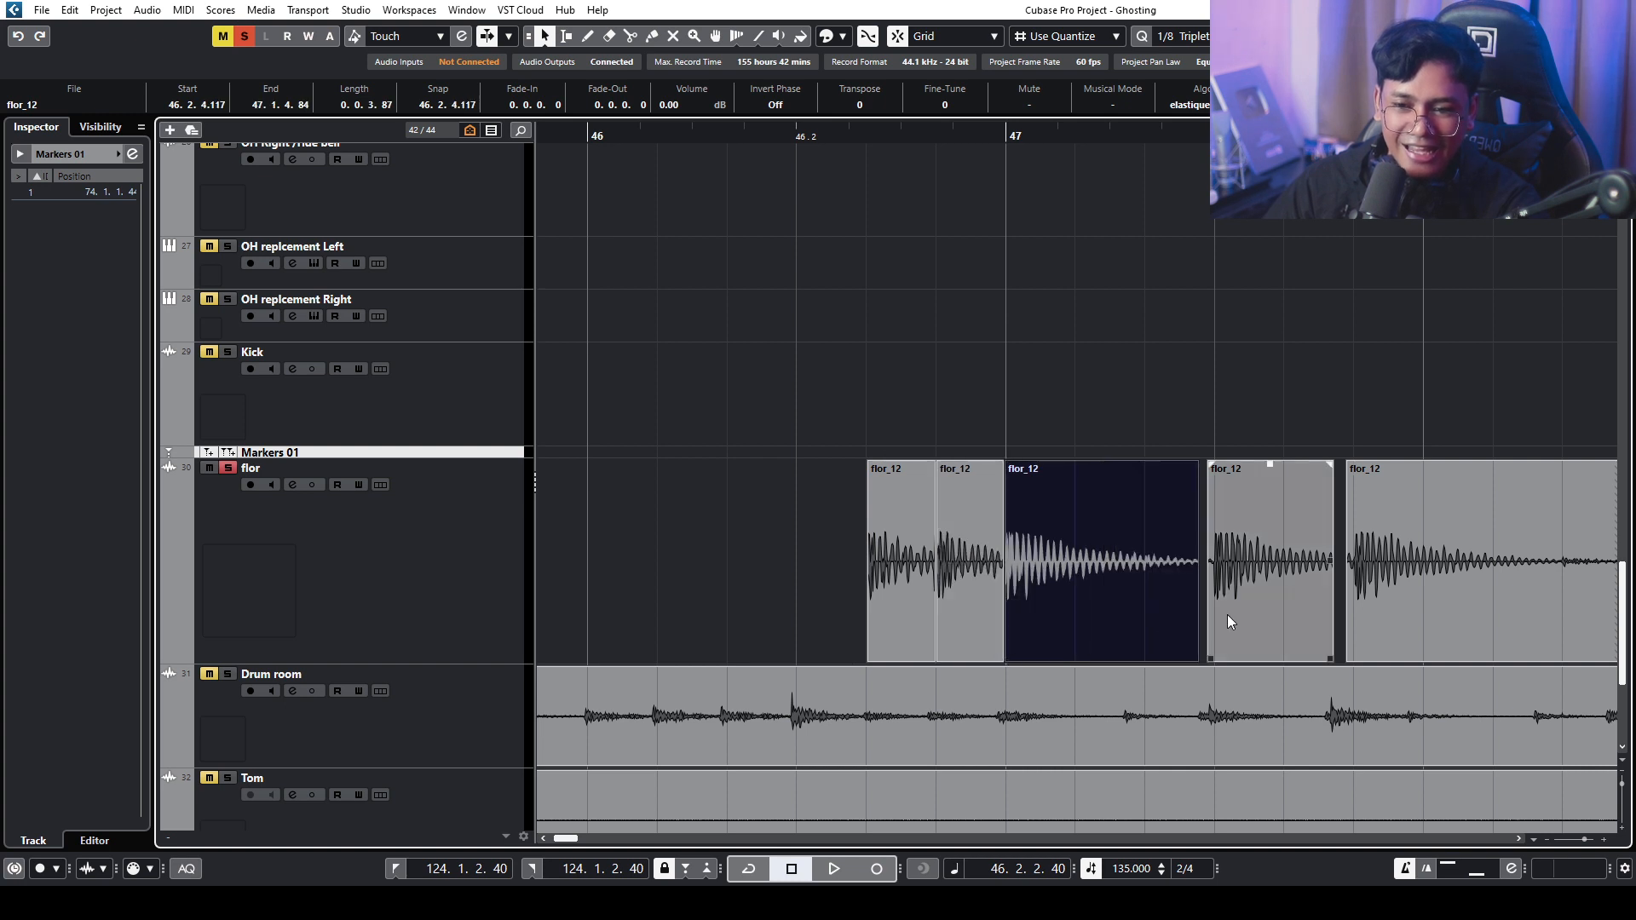
pyautogui.moveTo(1218, 657); pyautogui.dragTo(1211, 660)
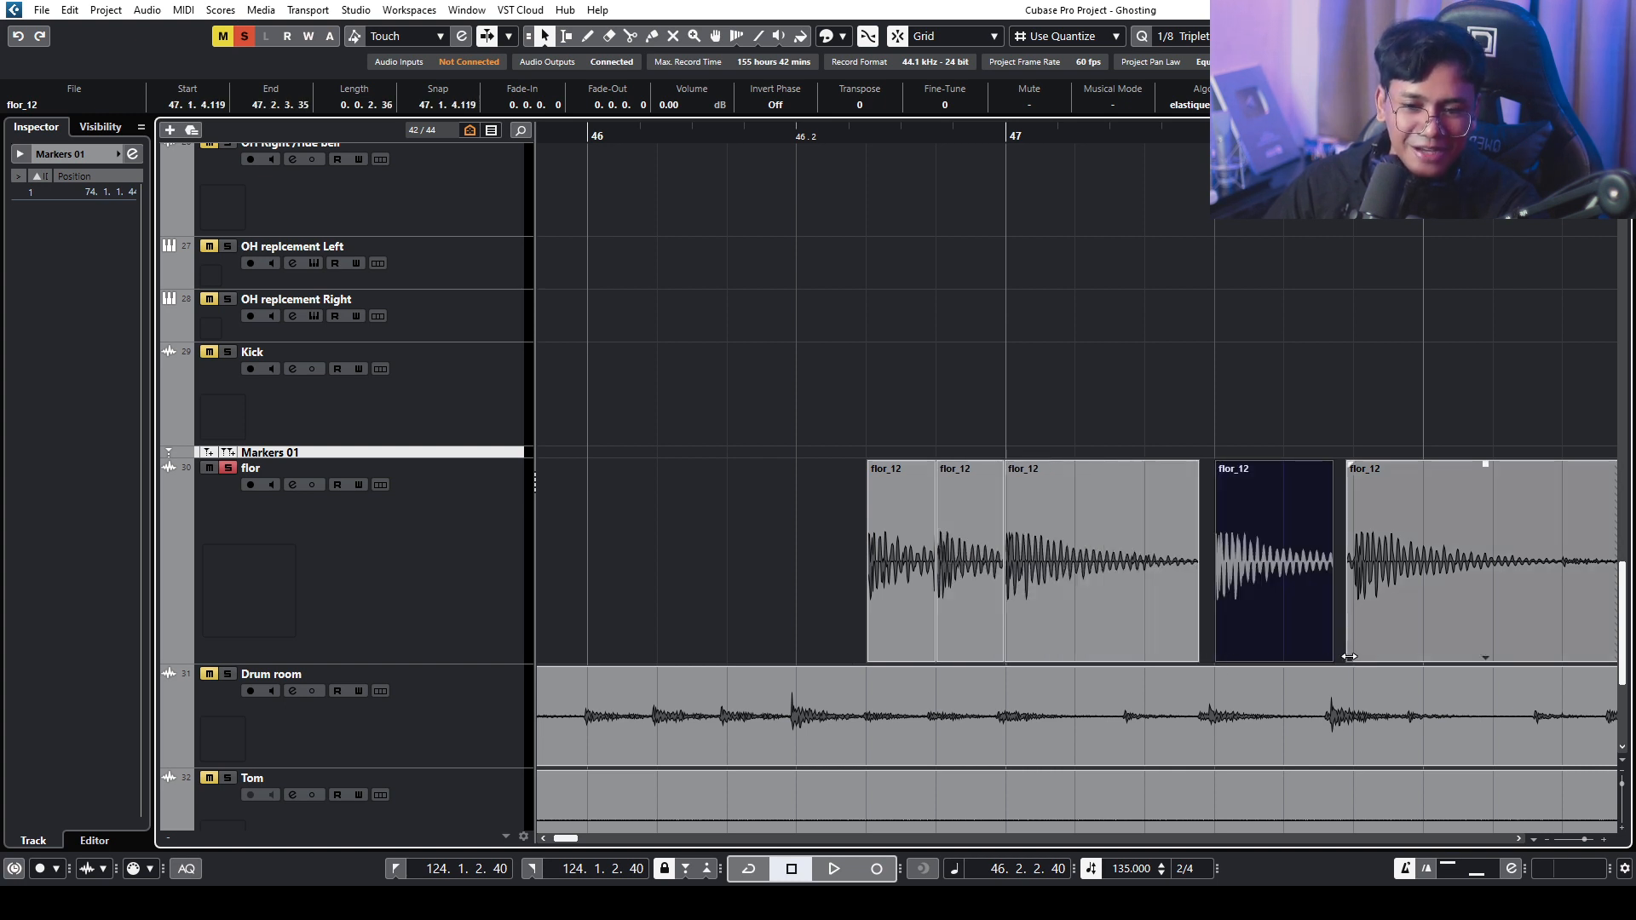
pyautogui.moveTo(1355, 654); pyautogui.dragTo(1353, 659)
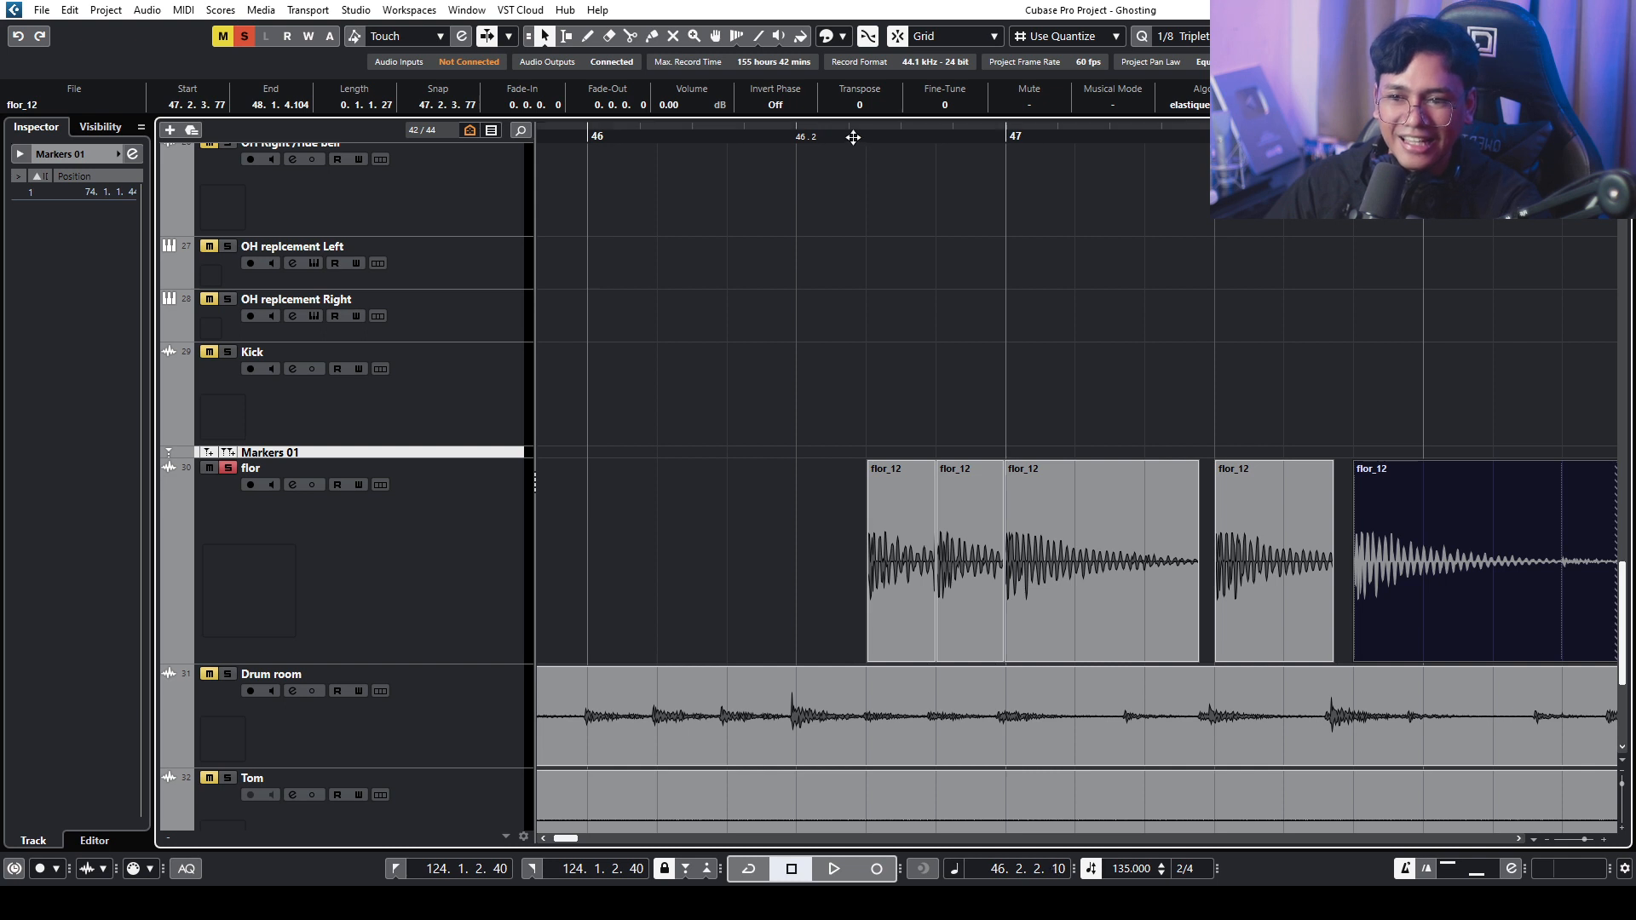
# - Give the flor clip at 47.2.3.77 a 0.0.2.9 fade-out and trim the next two clips' starts to their hits, the second at 48.2.3.81
pyautogui.scroll(-2, 853, 149)
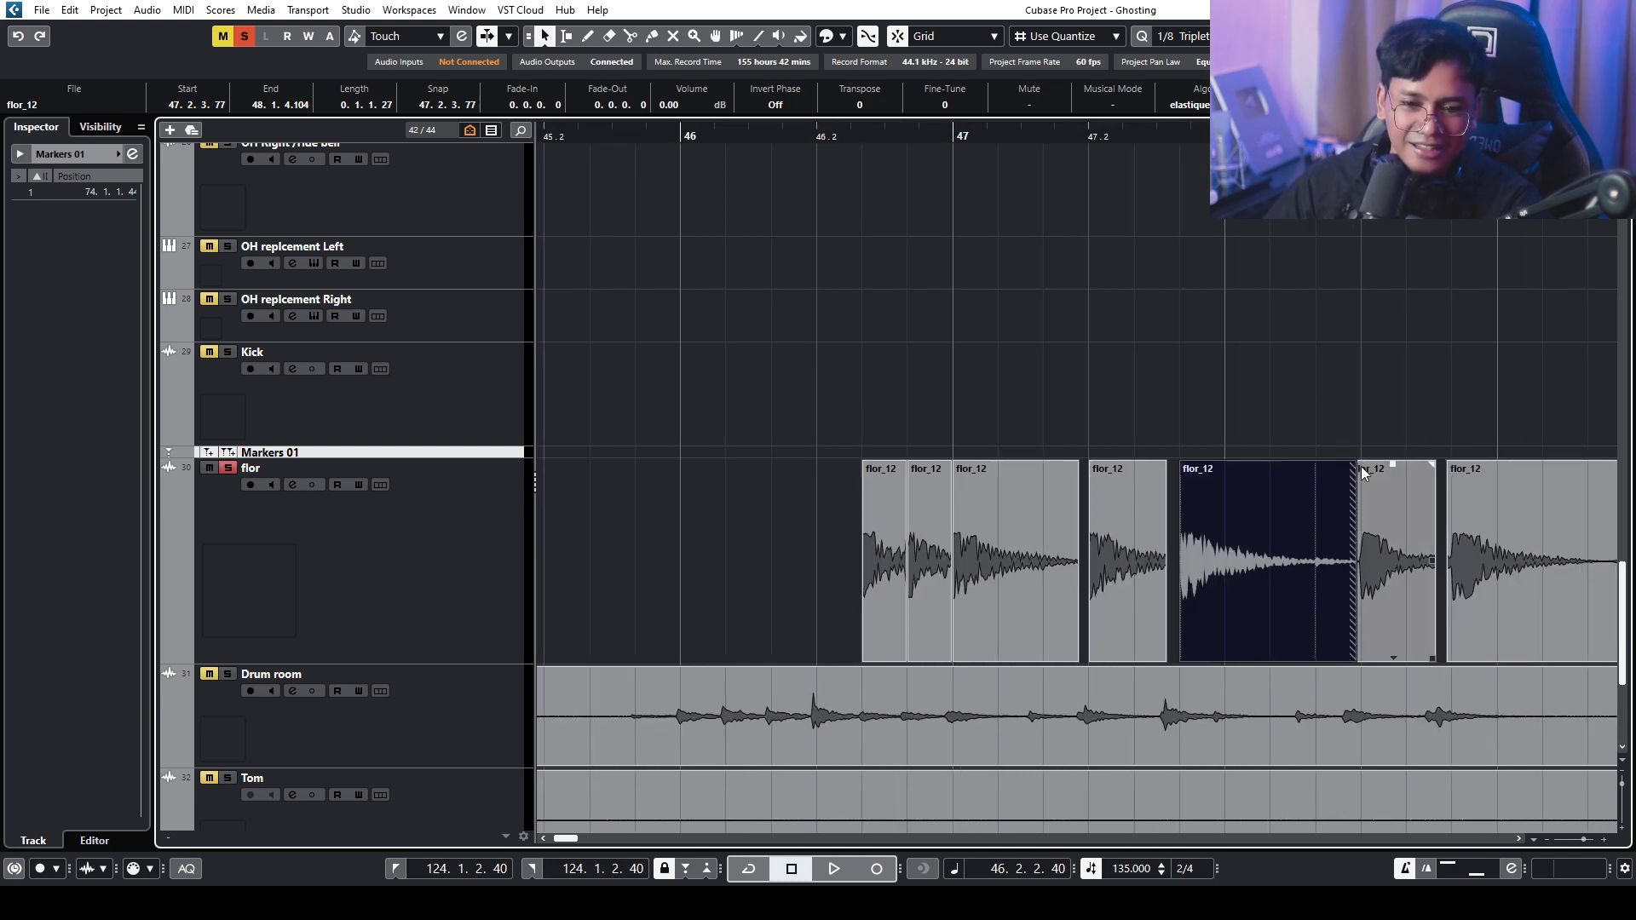
pyautogui.moveTo(1353, 464); pyautogui.dragTo(1287, 464)
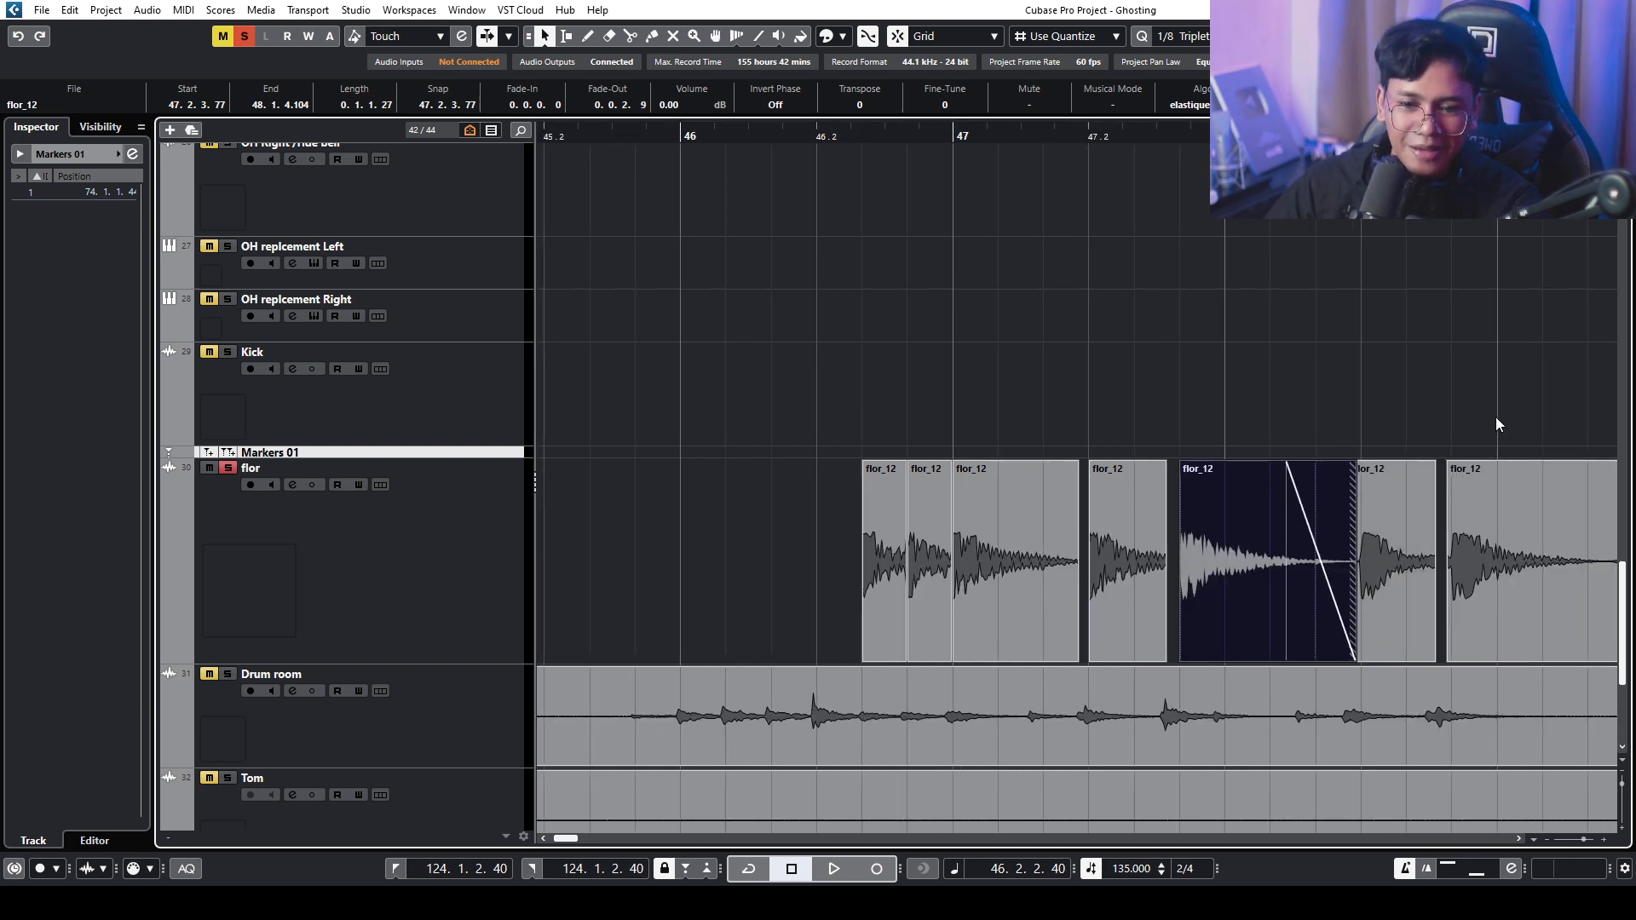
pyautogui.click(1375, 548)
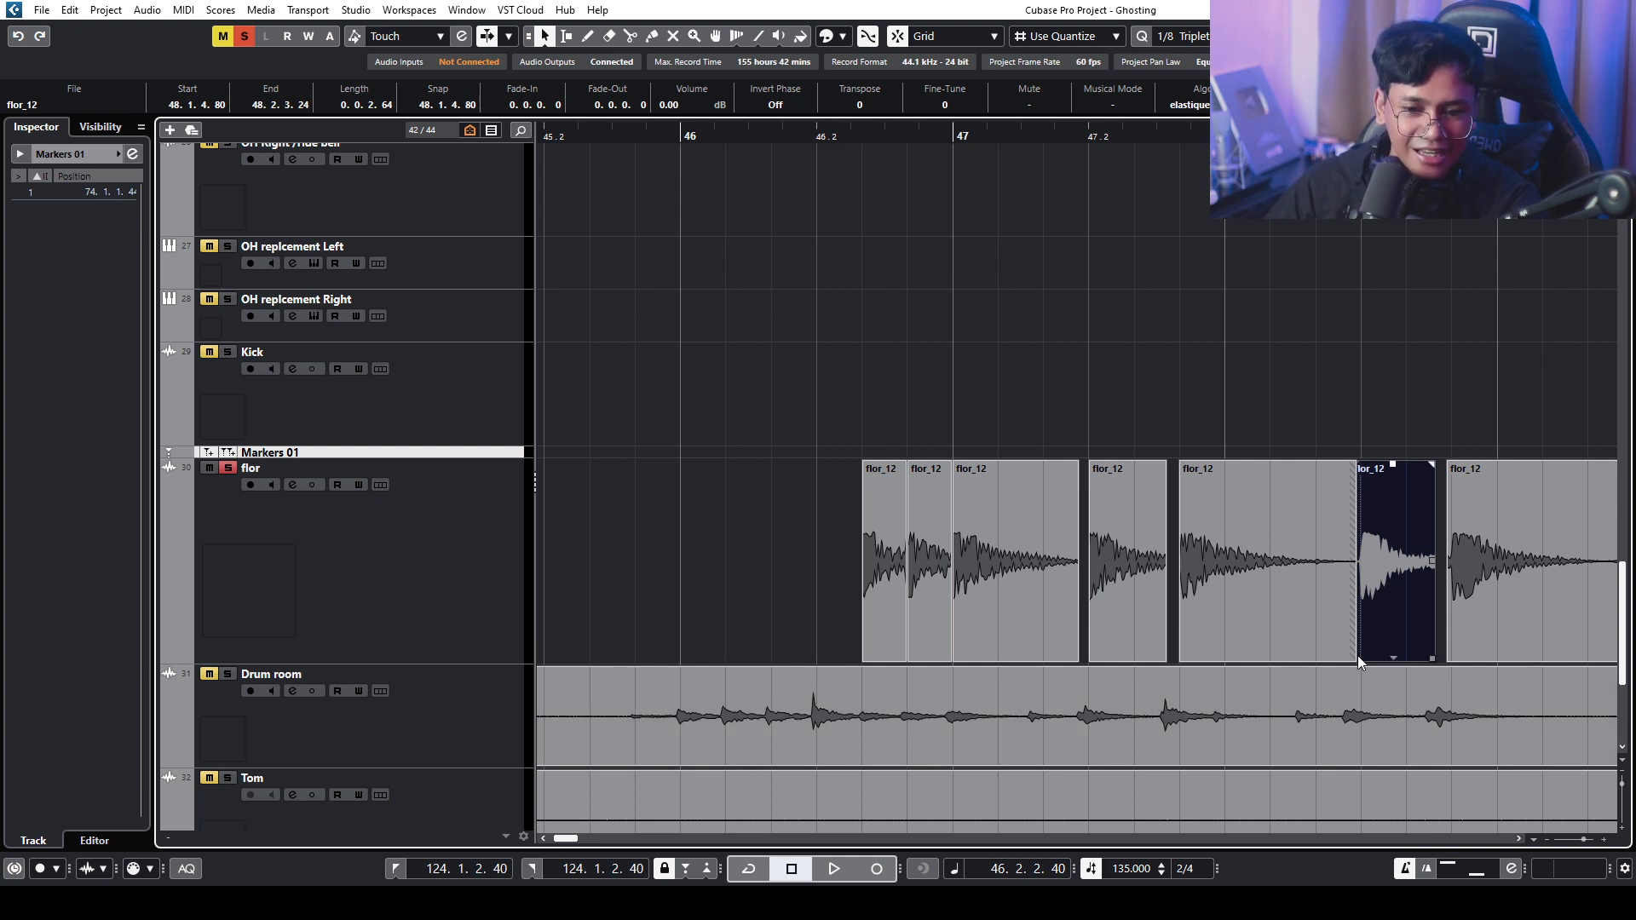
pyautogui.moveTo(1358, 658); pyautogui.dragTo(1459, 662)
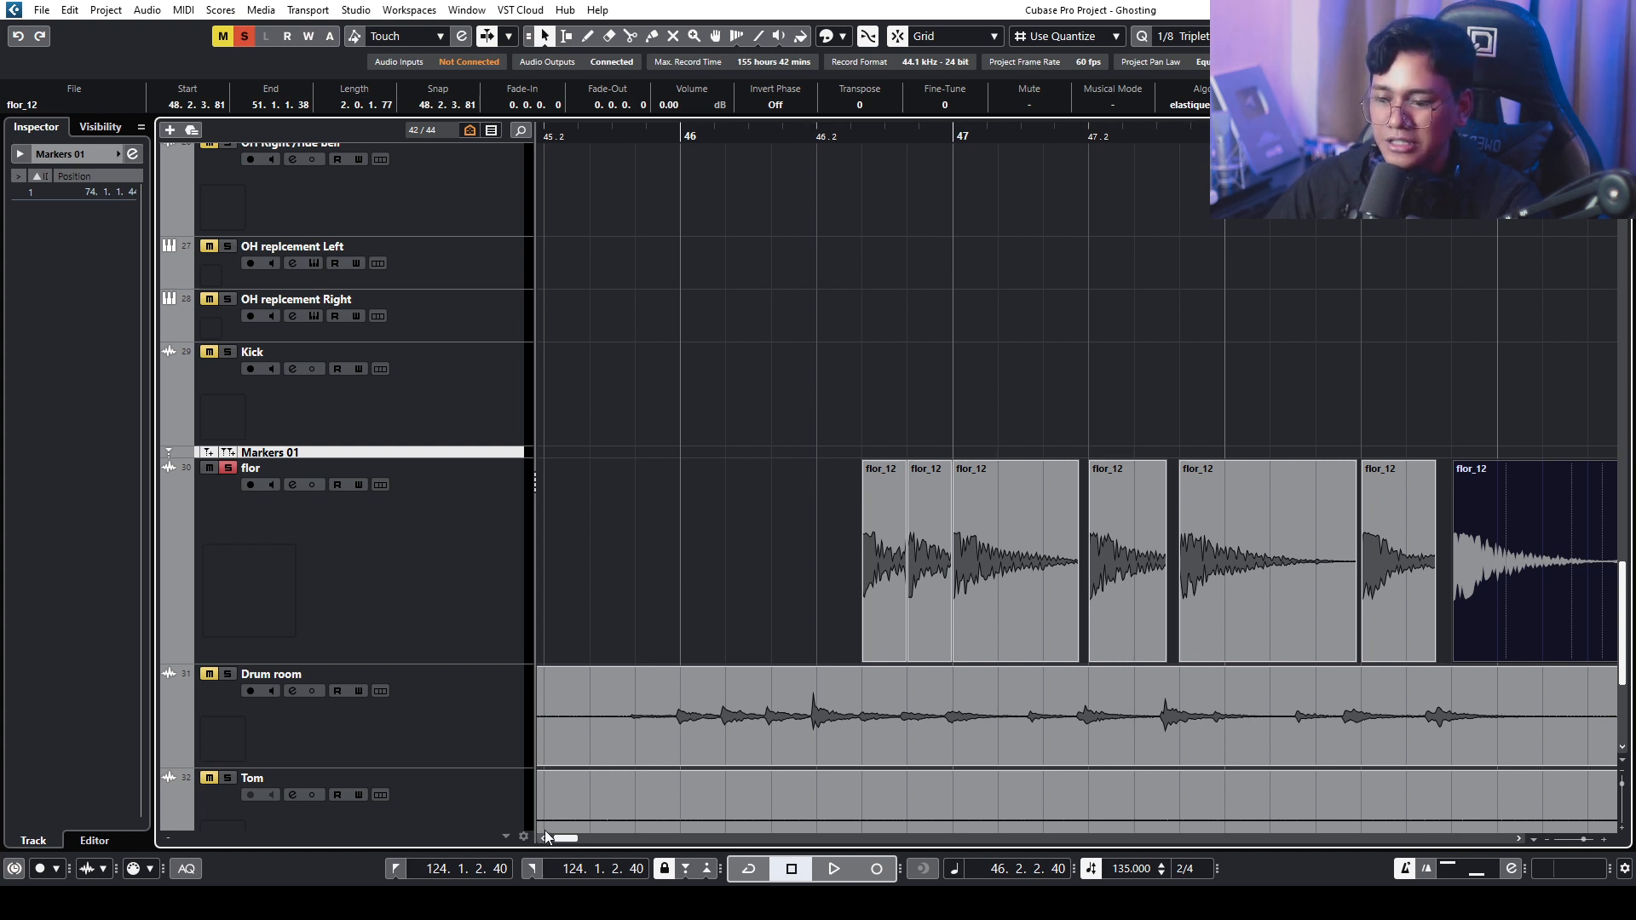
# - Play back the trimmed flor hits from 48.1.3.80
pyautogui.moveTo(864, 133); pyautogui.dragTo(1592, 162)
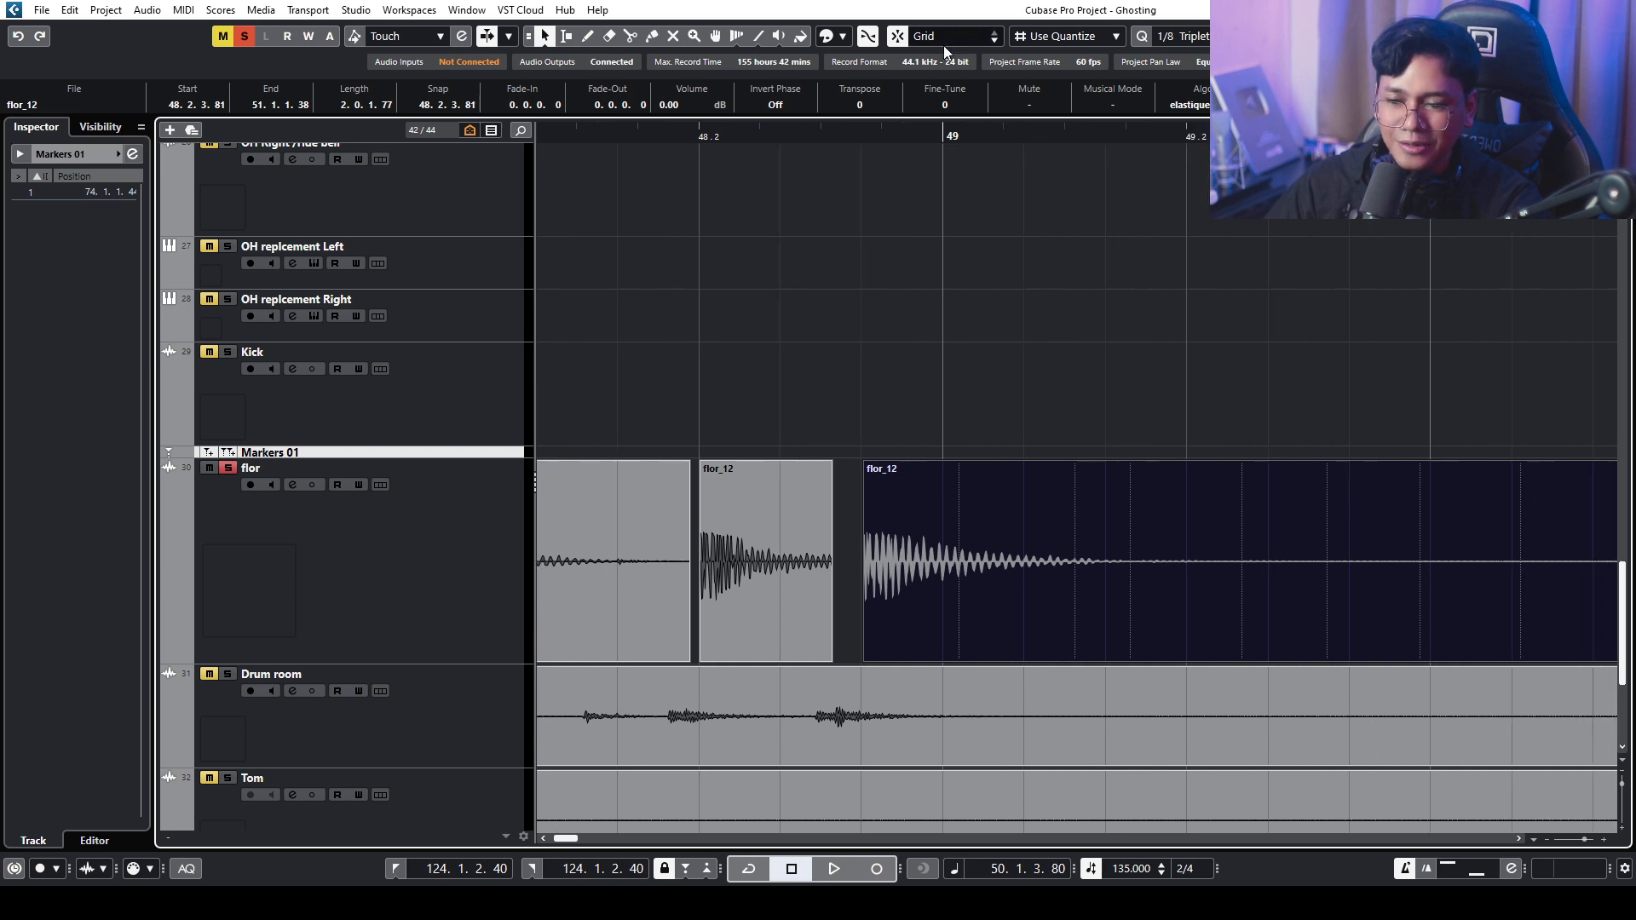
pyautogui.click(625, 129)
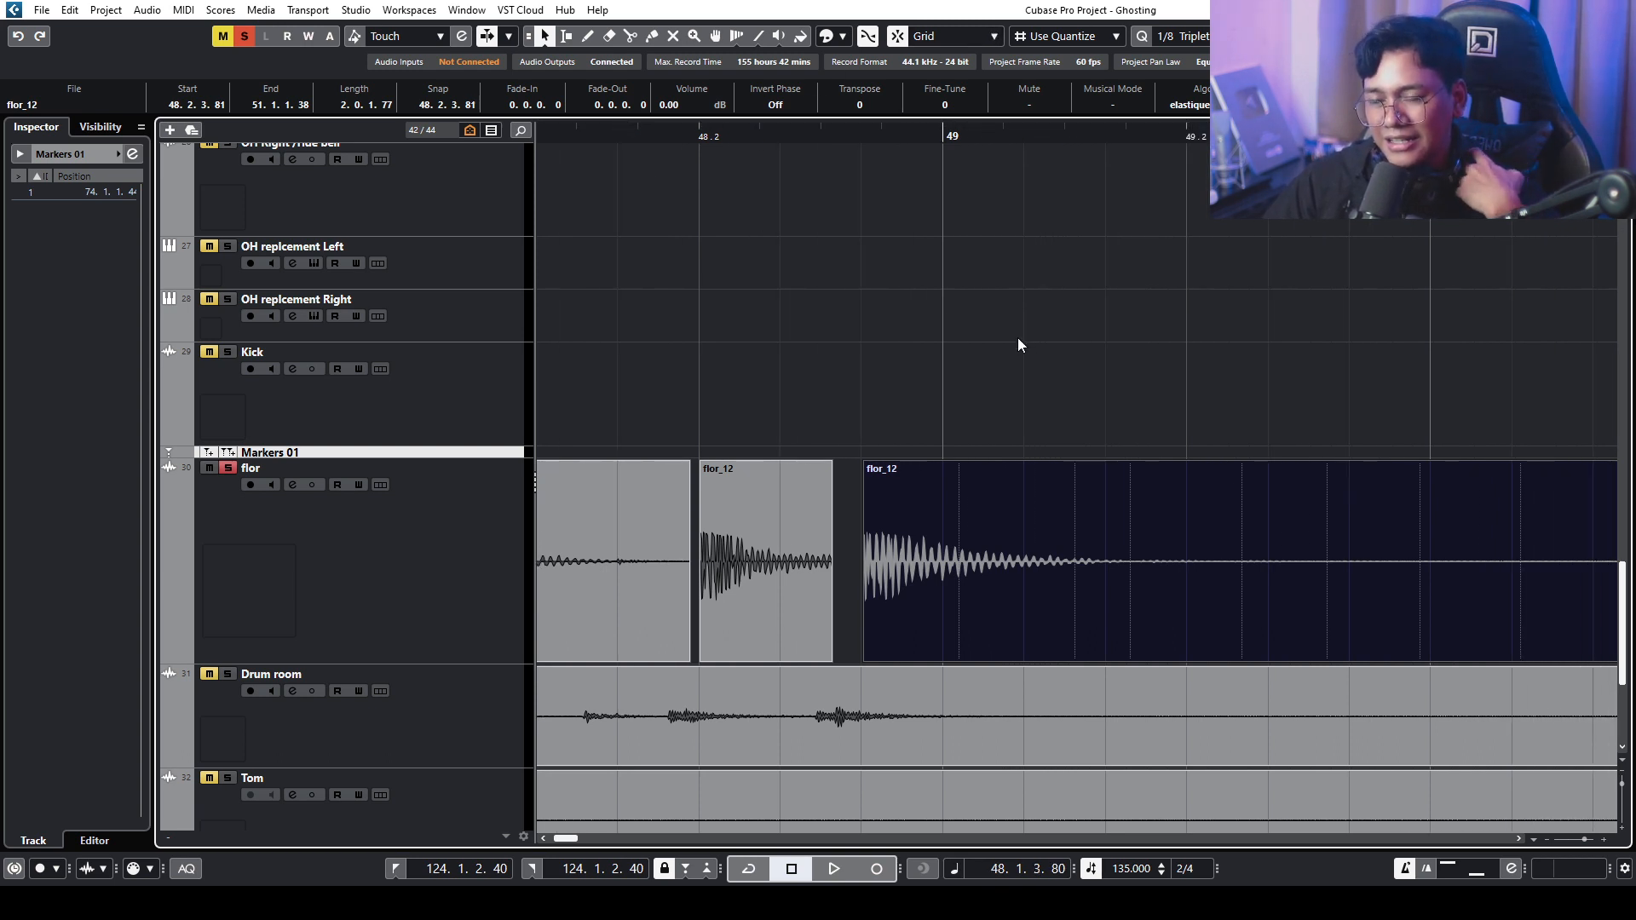
pyautogui.press('space')
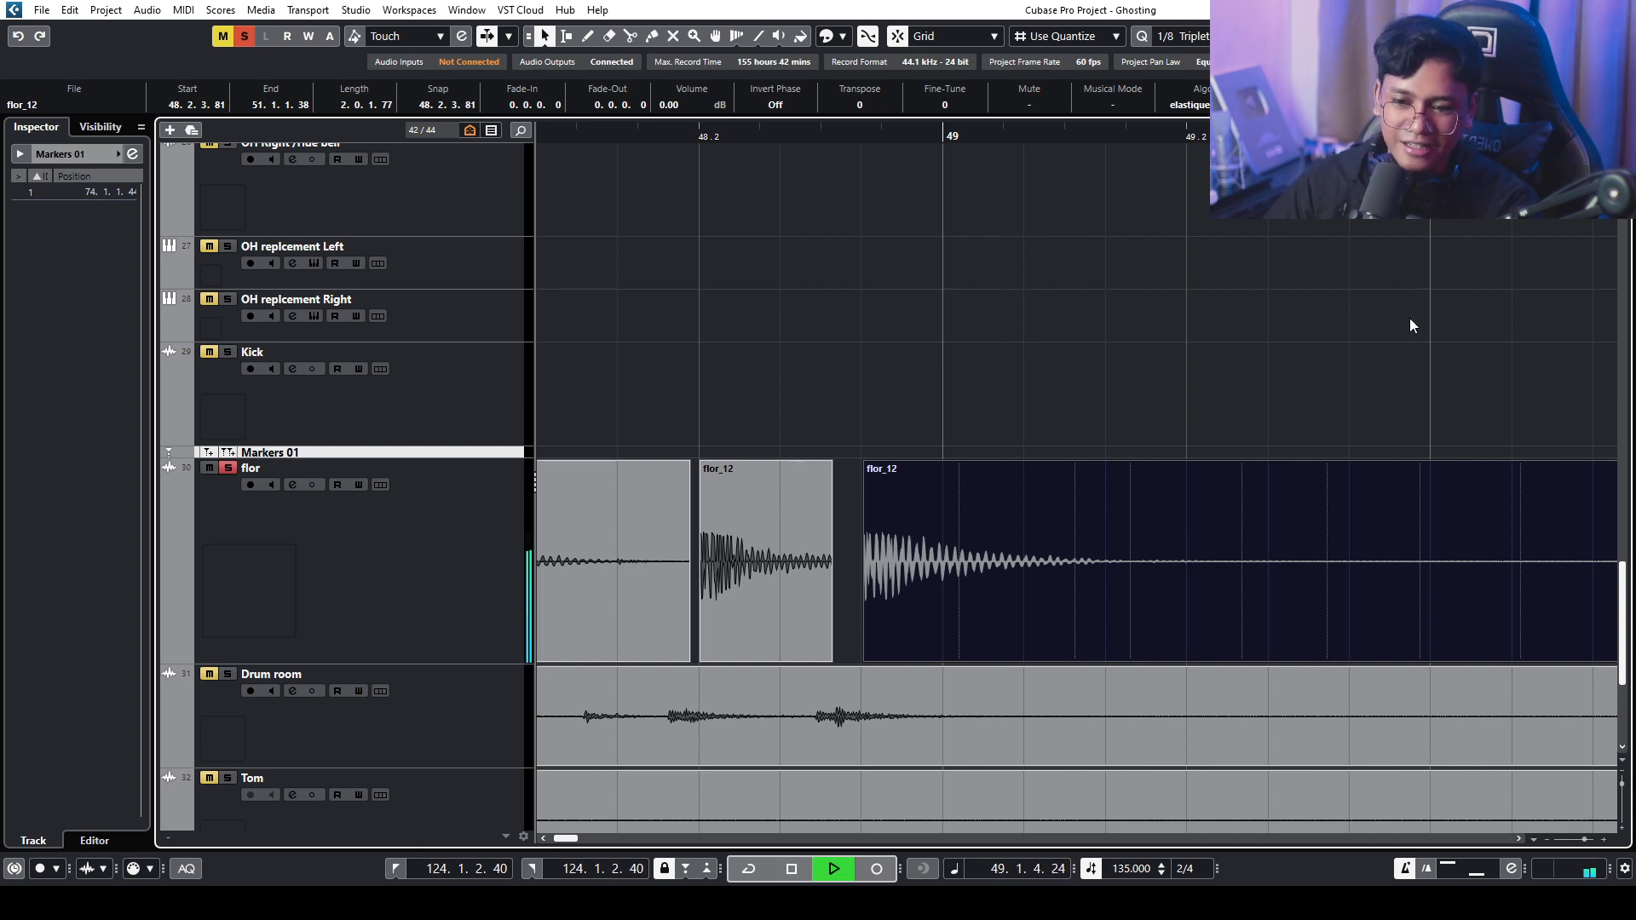
pyautogui.press('space')
# - Try to split the long flor clip near 49.2 after its hit has decayed, and undo the split
pyautogui.click(566, 135)
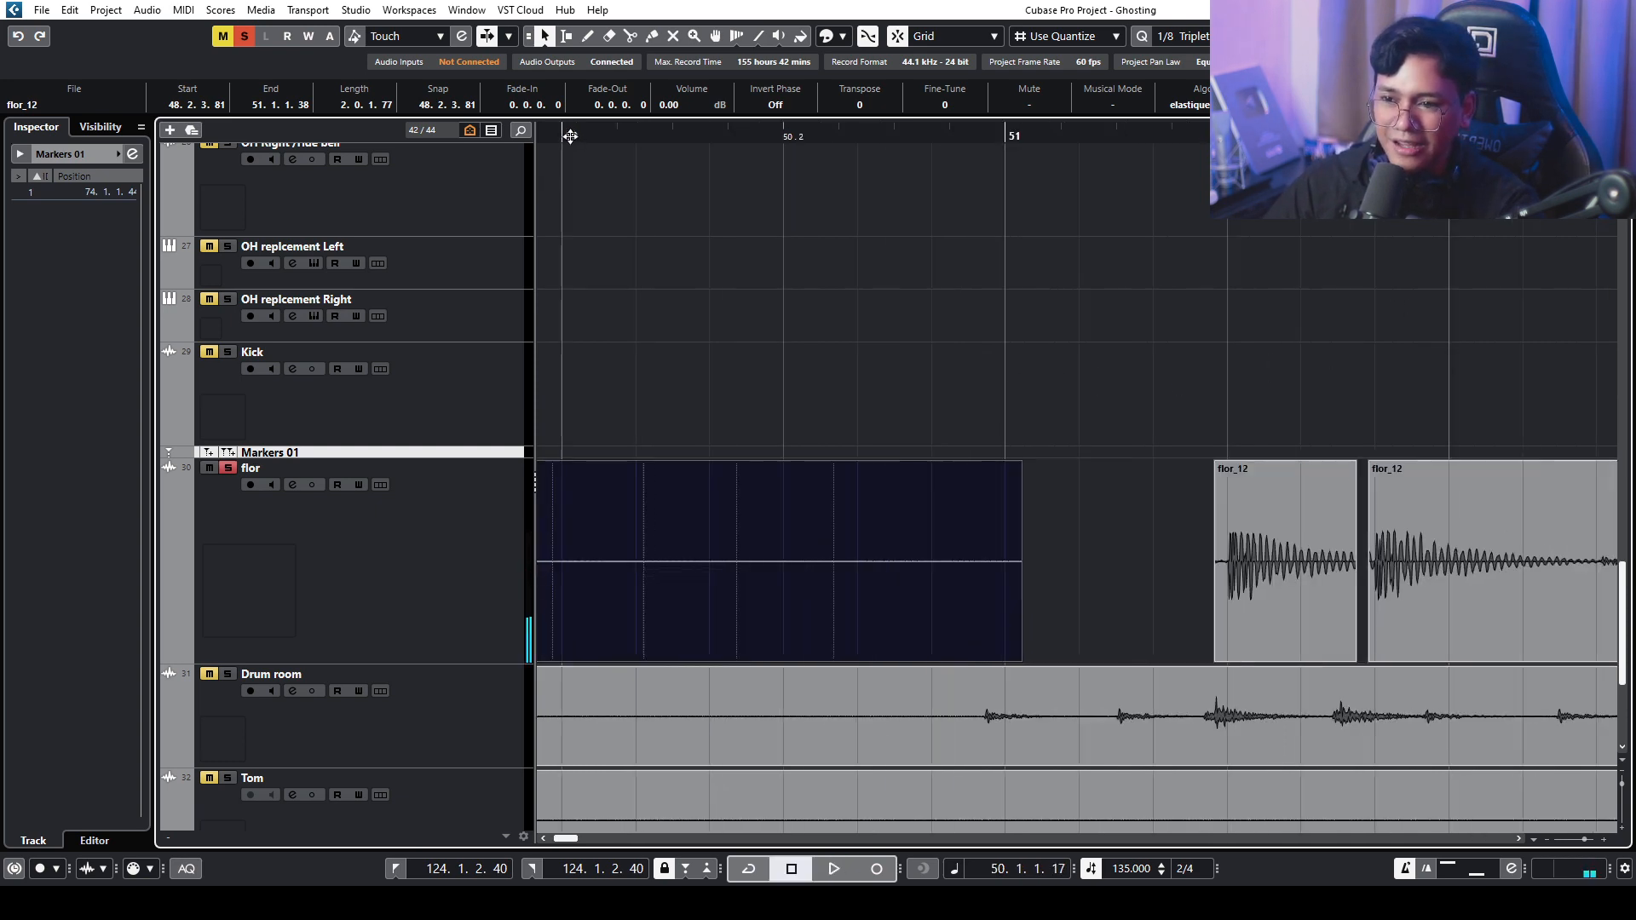
pyautogui.moveTo(547, 134); pyautogui.dragTo(521, 162)
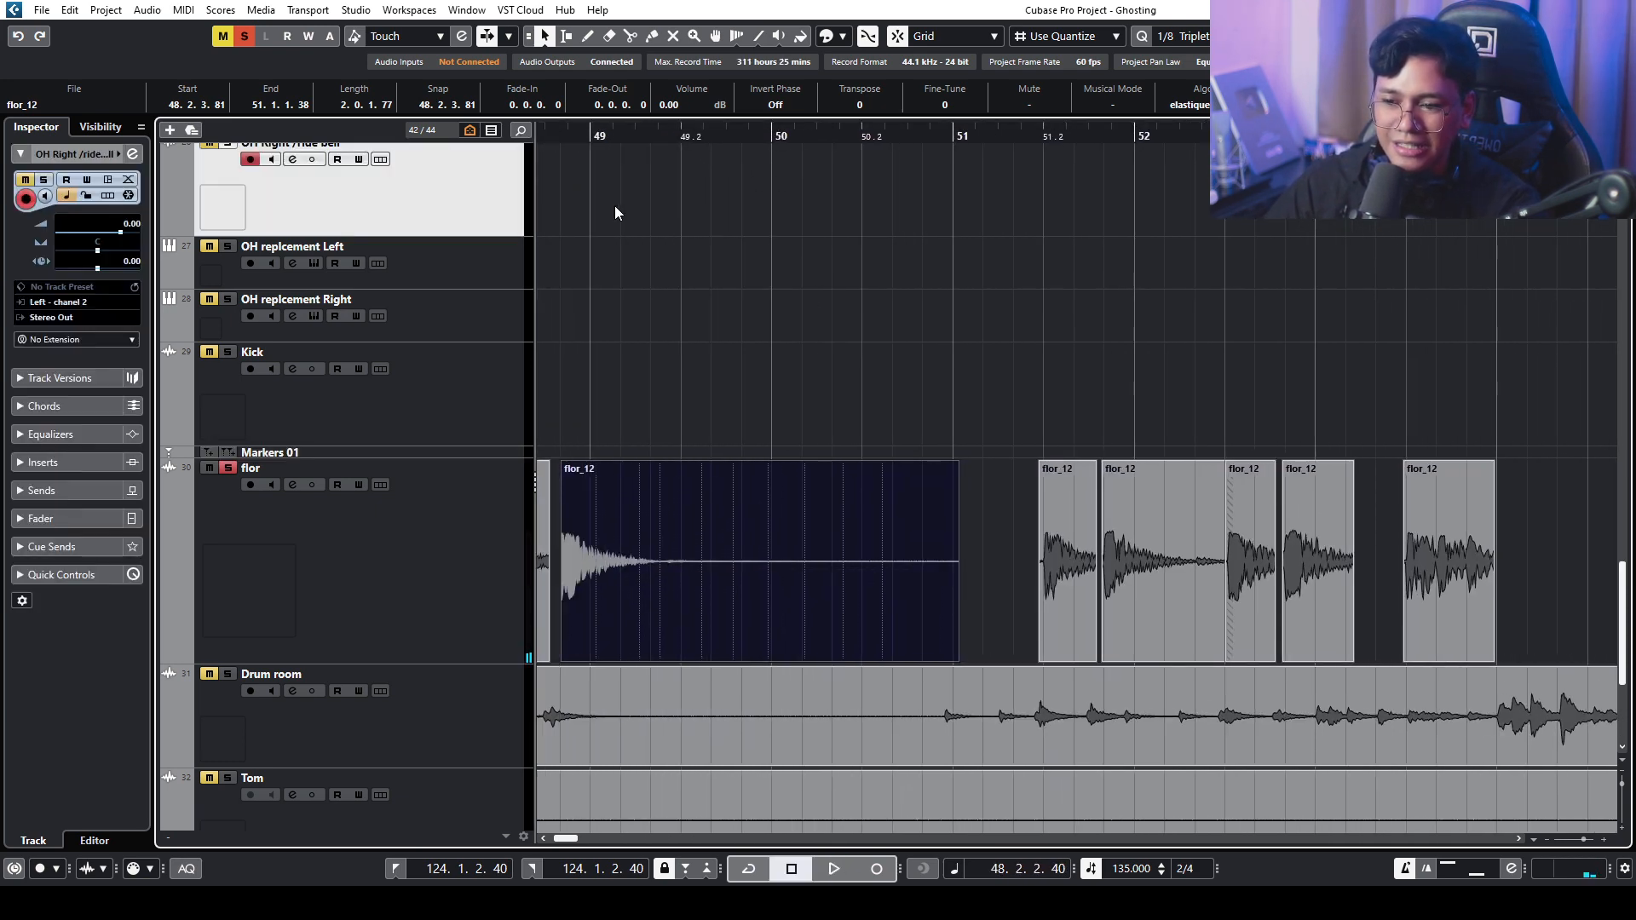
pyautogui.press('3')
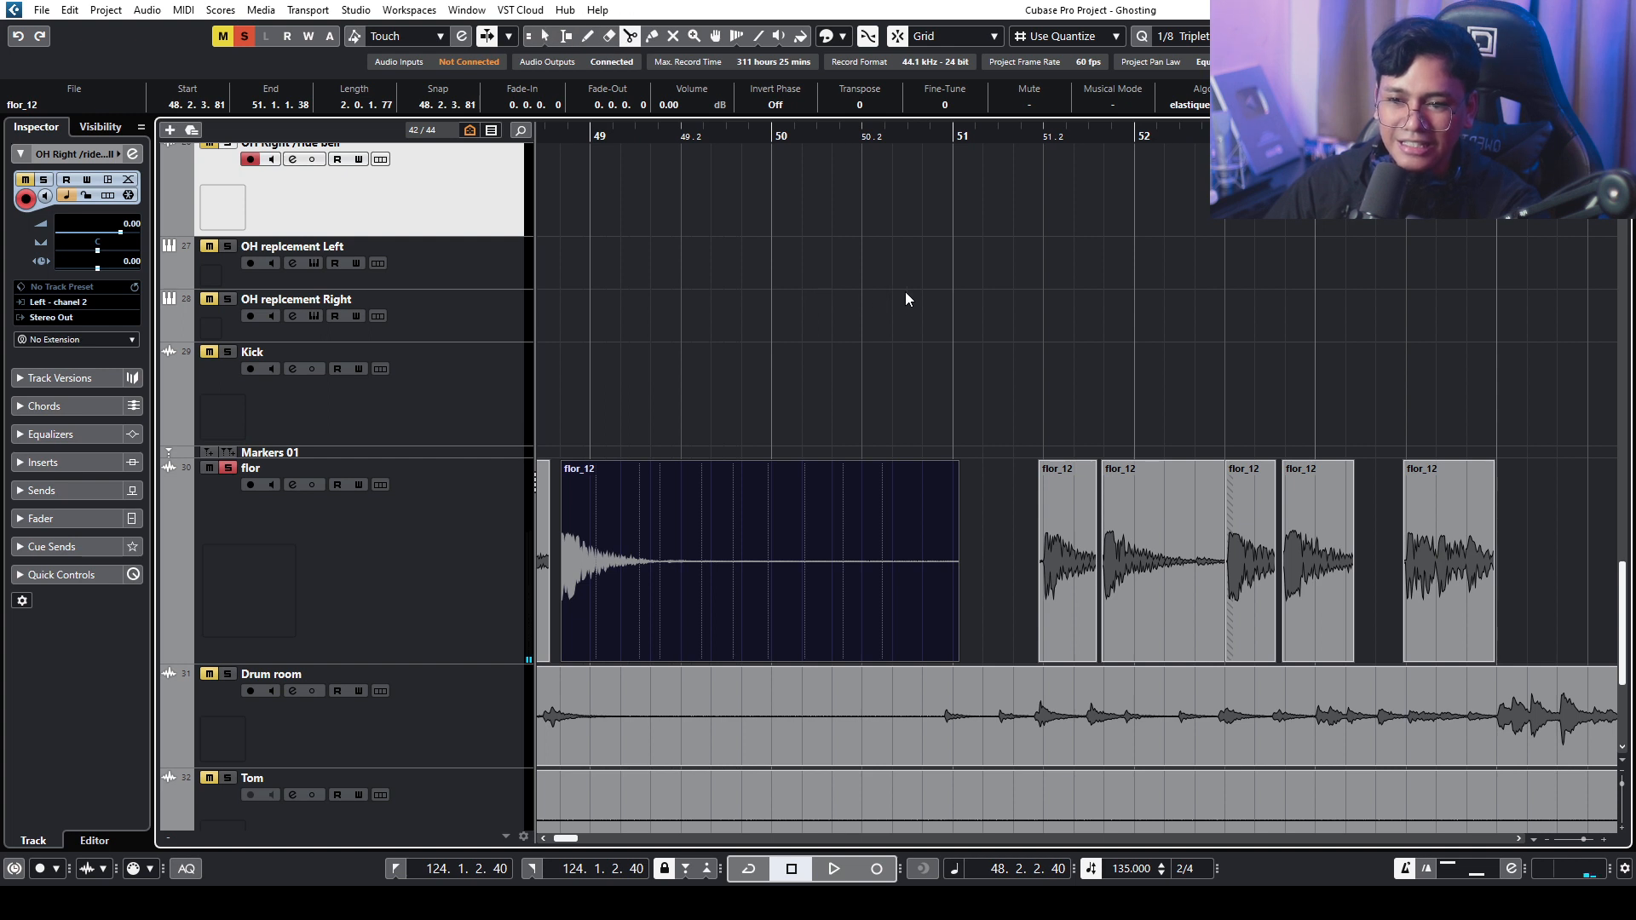
pyautogui.click(687, 555)
pyautogui.press('1')
pyautogui.hotkey('ctrl', 'z')
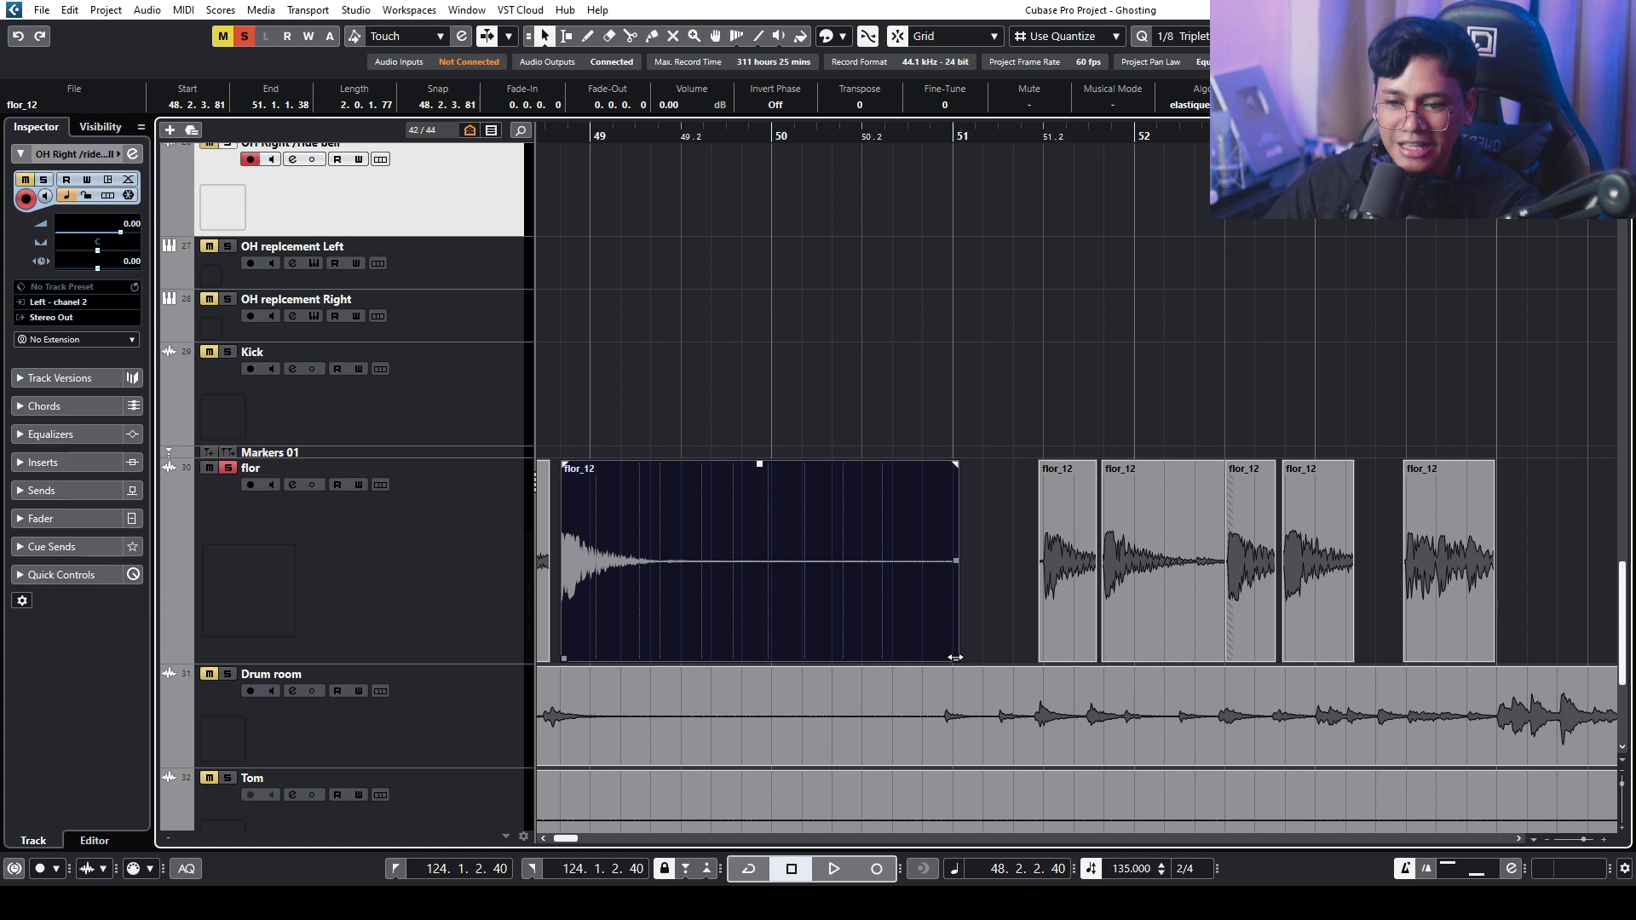
# - Shorten the flor clip at 48.2.3.81 to end at 49.1.4.119 with a 0.0.2.49 fade-out and trim the two bar 51 clips' starts to their hits
pyautogui.moveTo(956, 654); pyautogui.dragTo(686, 630)
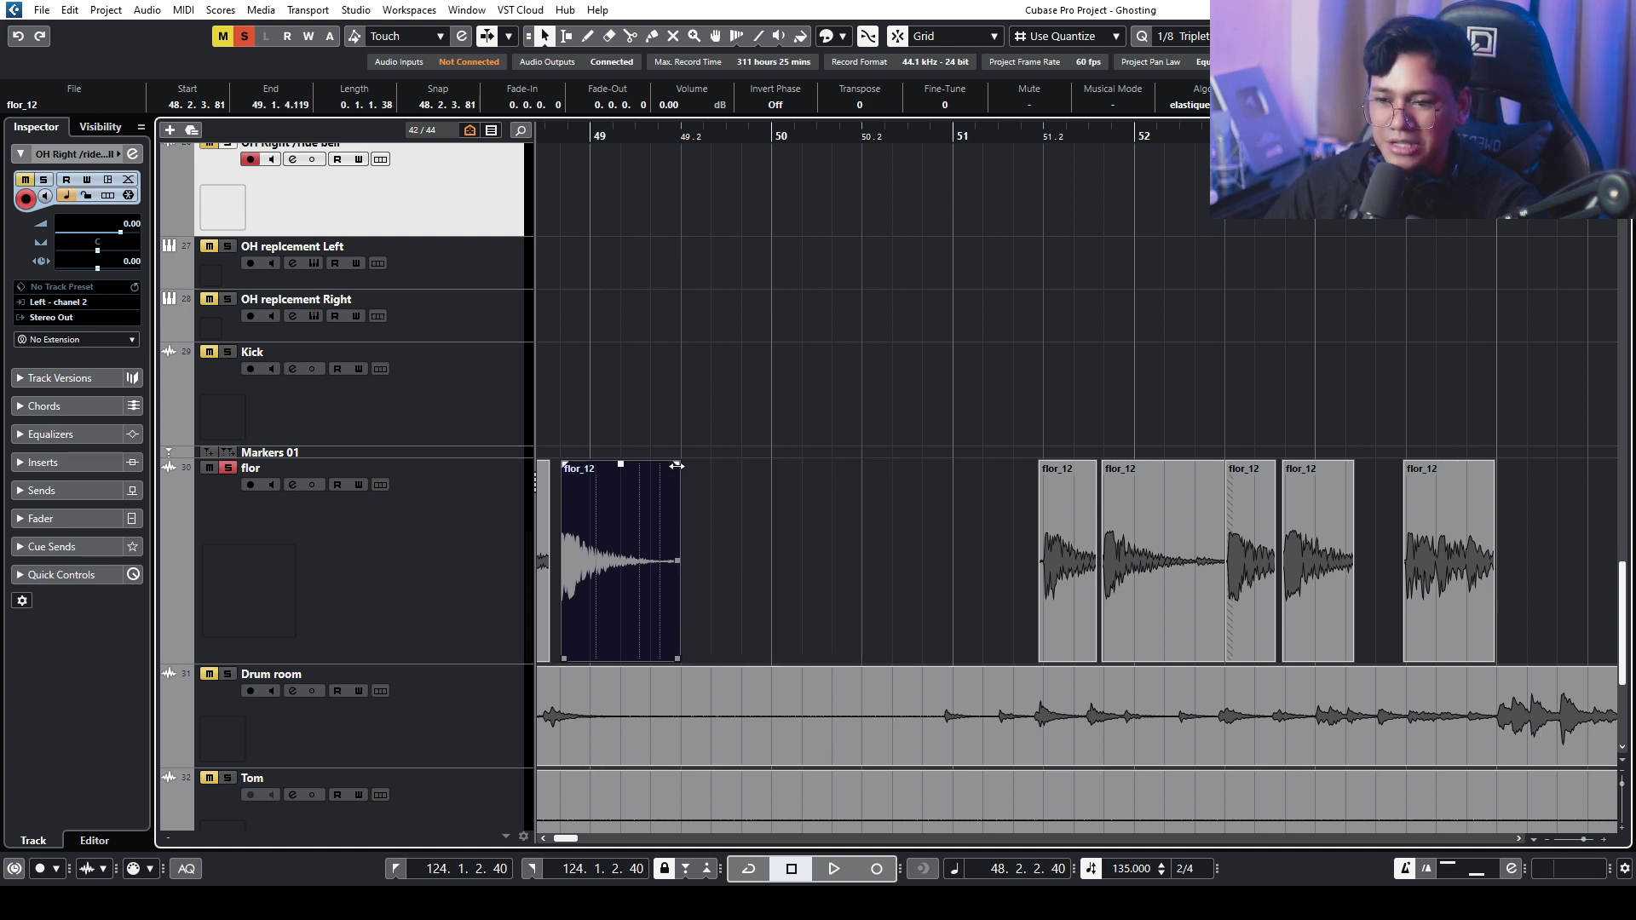
pyautogui.moveTo(677, 466); pyautogui.dragTo(627, 467)
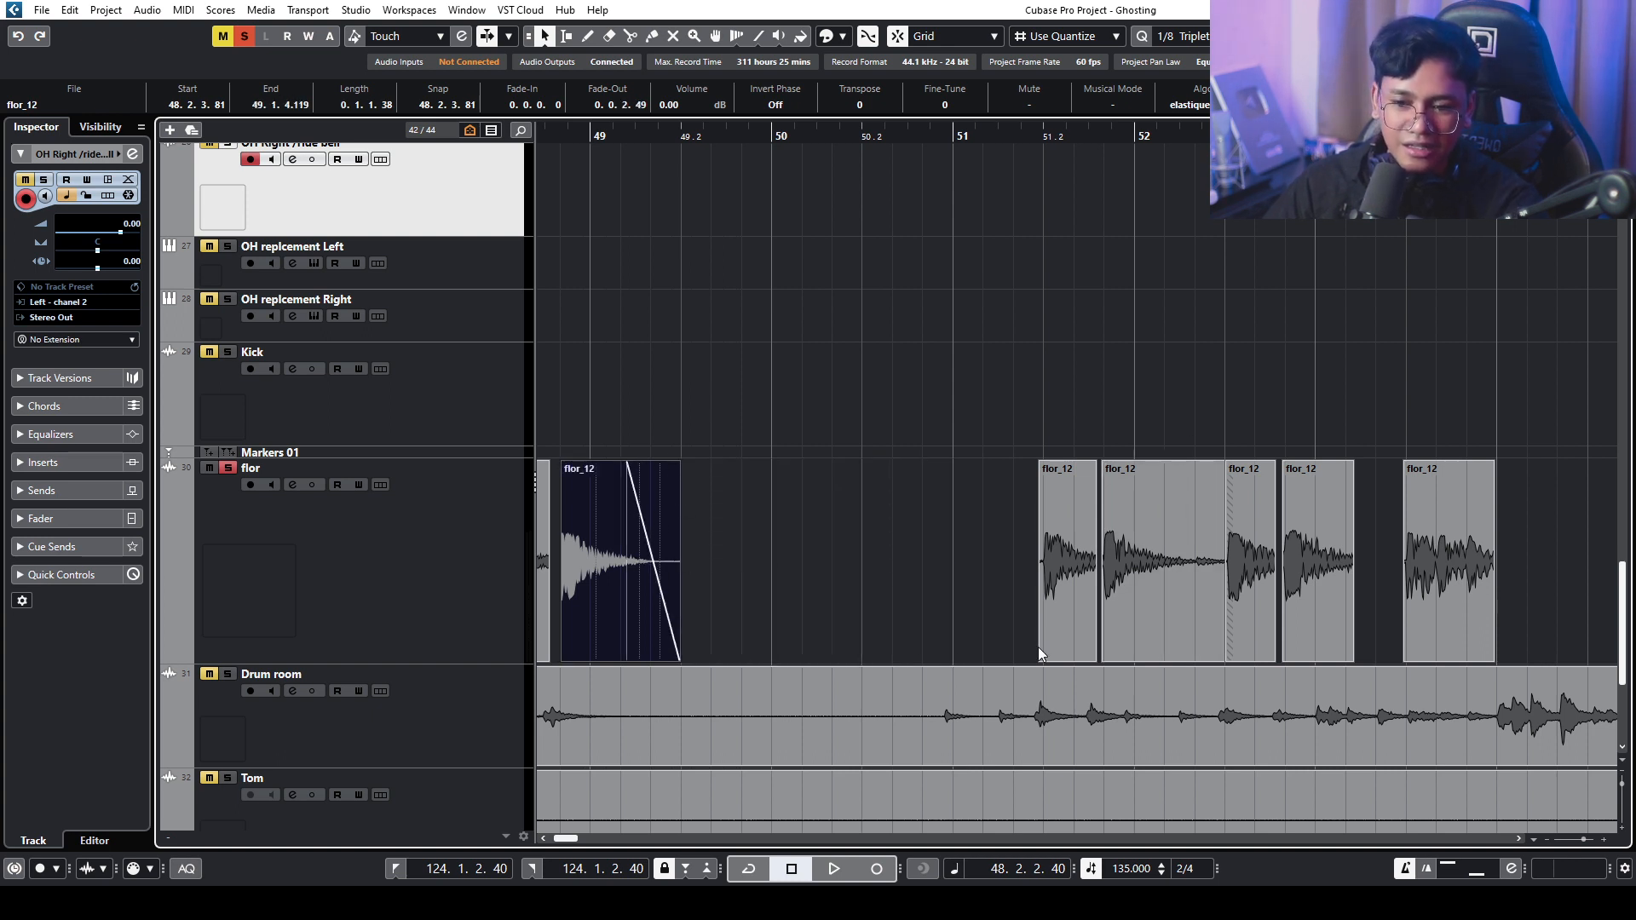
pyautogui.moveTo(1039, 650); pyautogui.dragTo(1108, 659)
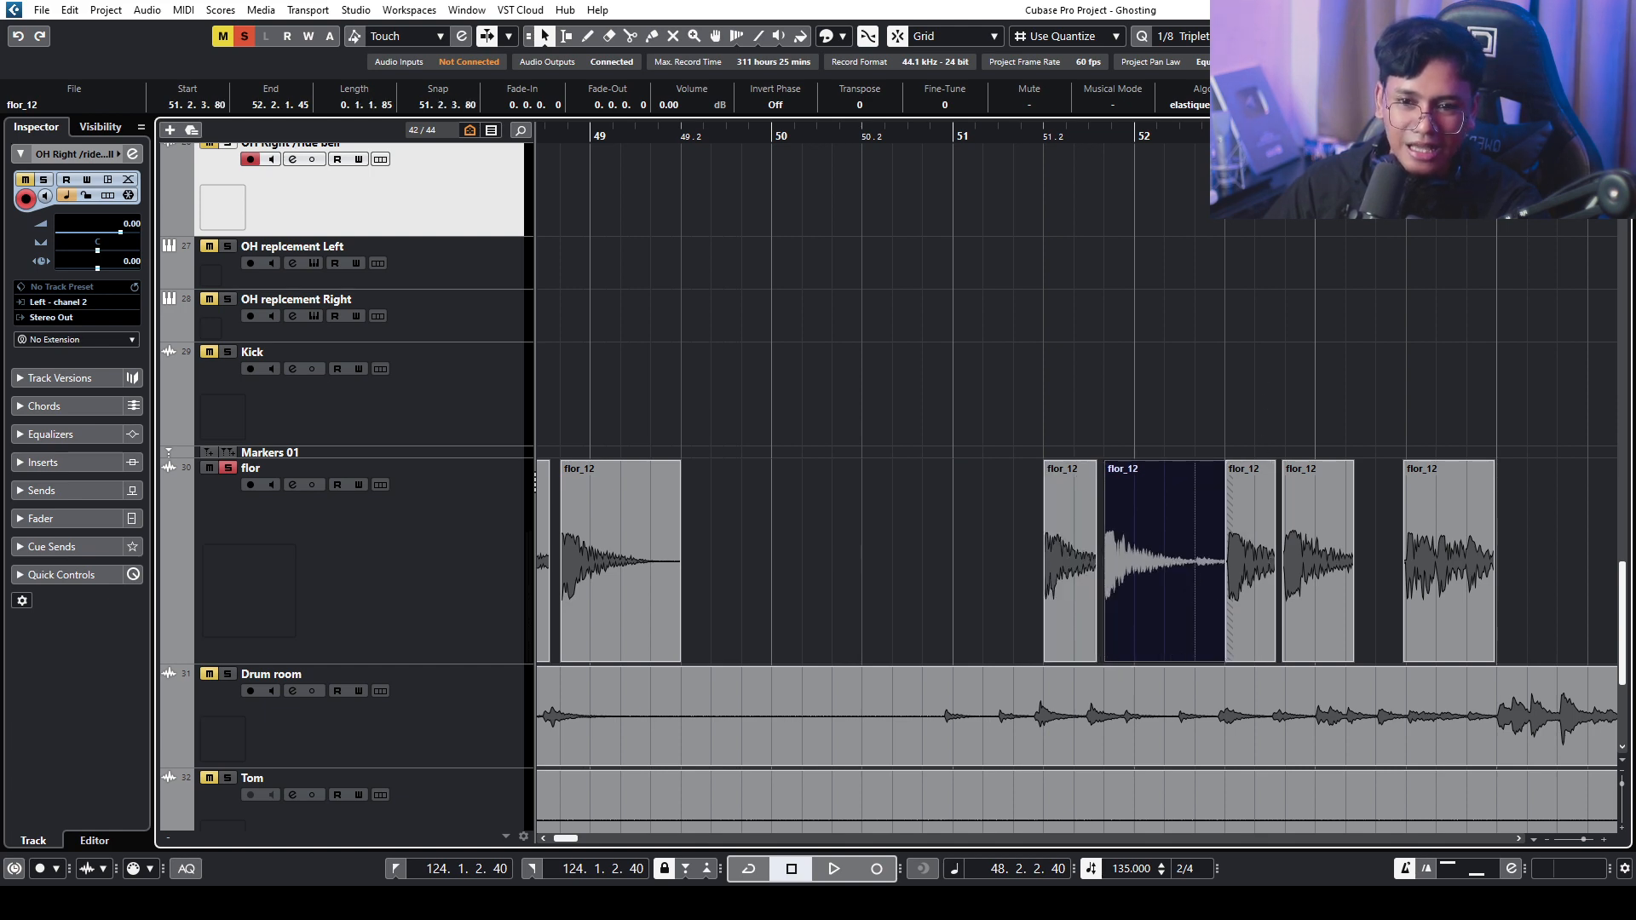
# - Examine the overlap of the two flor clips at 52.2 up close and place the playback position at 52.1.1.0
pyautogui.moveTo(1219, 138); pyautogui.dragTo(1207, 172)
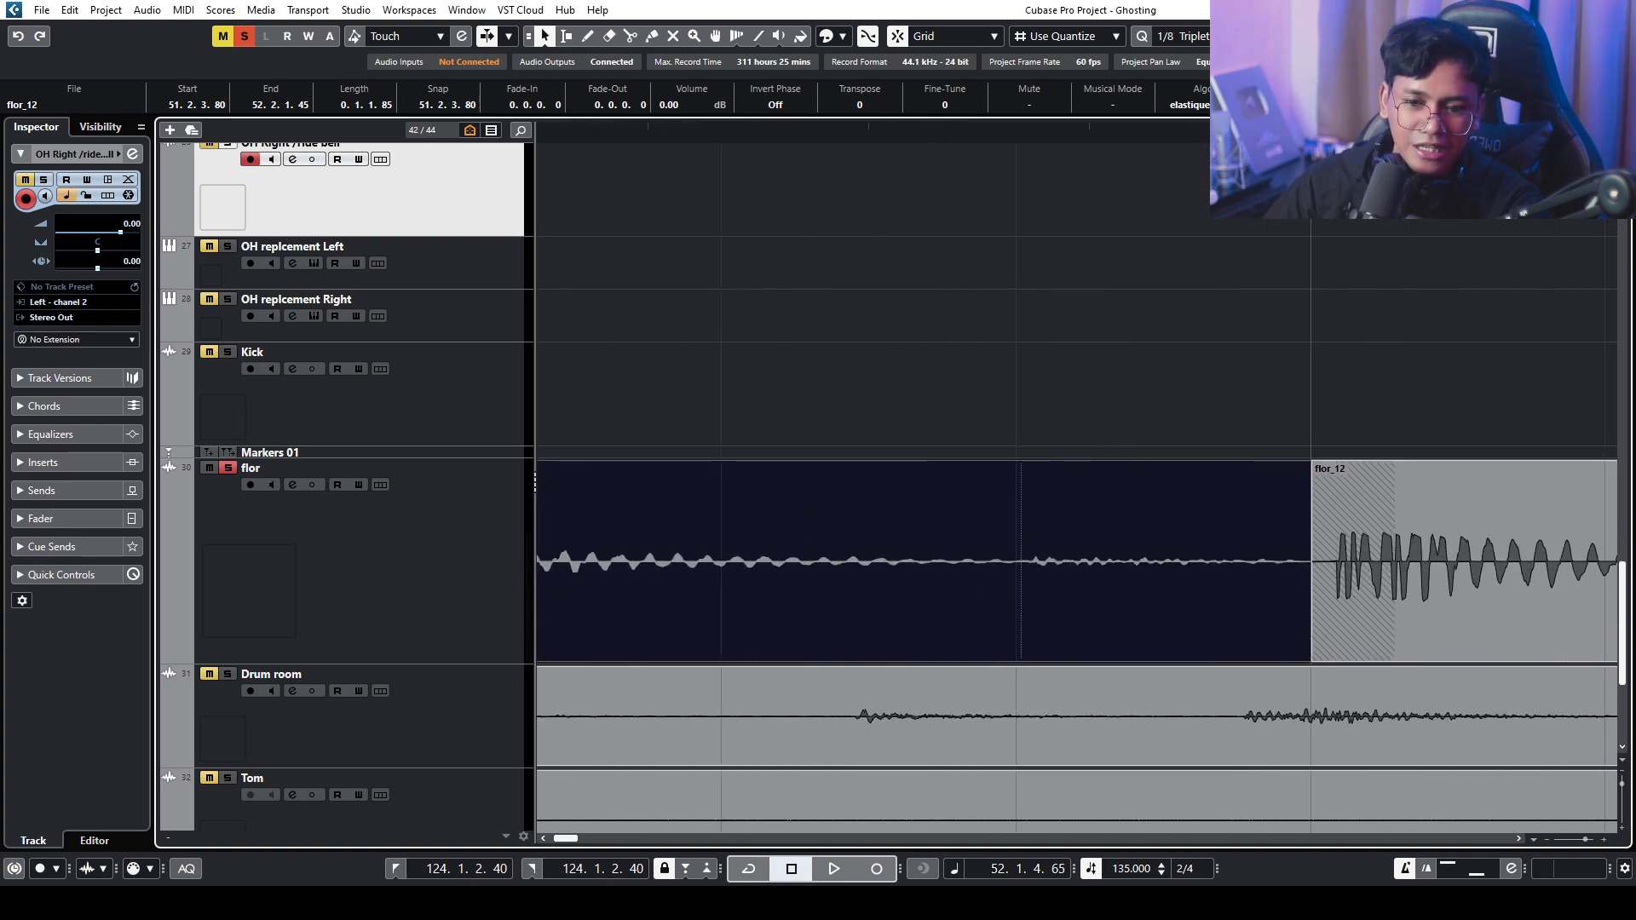
pyautogui.click(1312, 134)
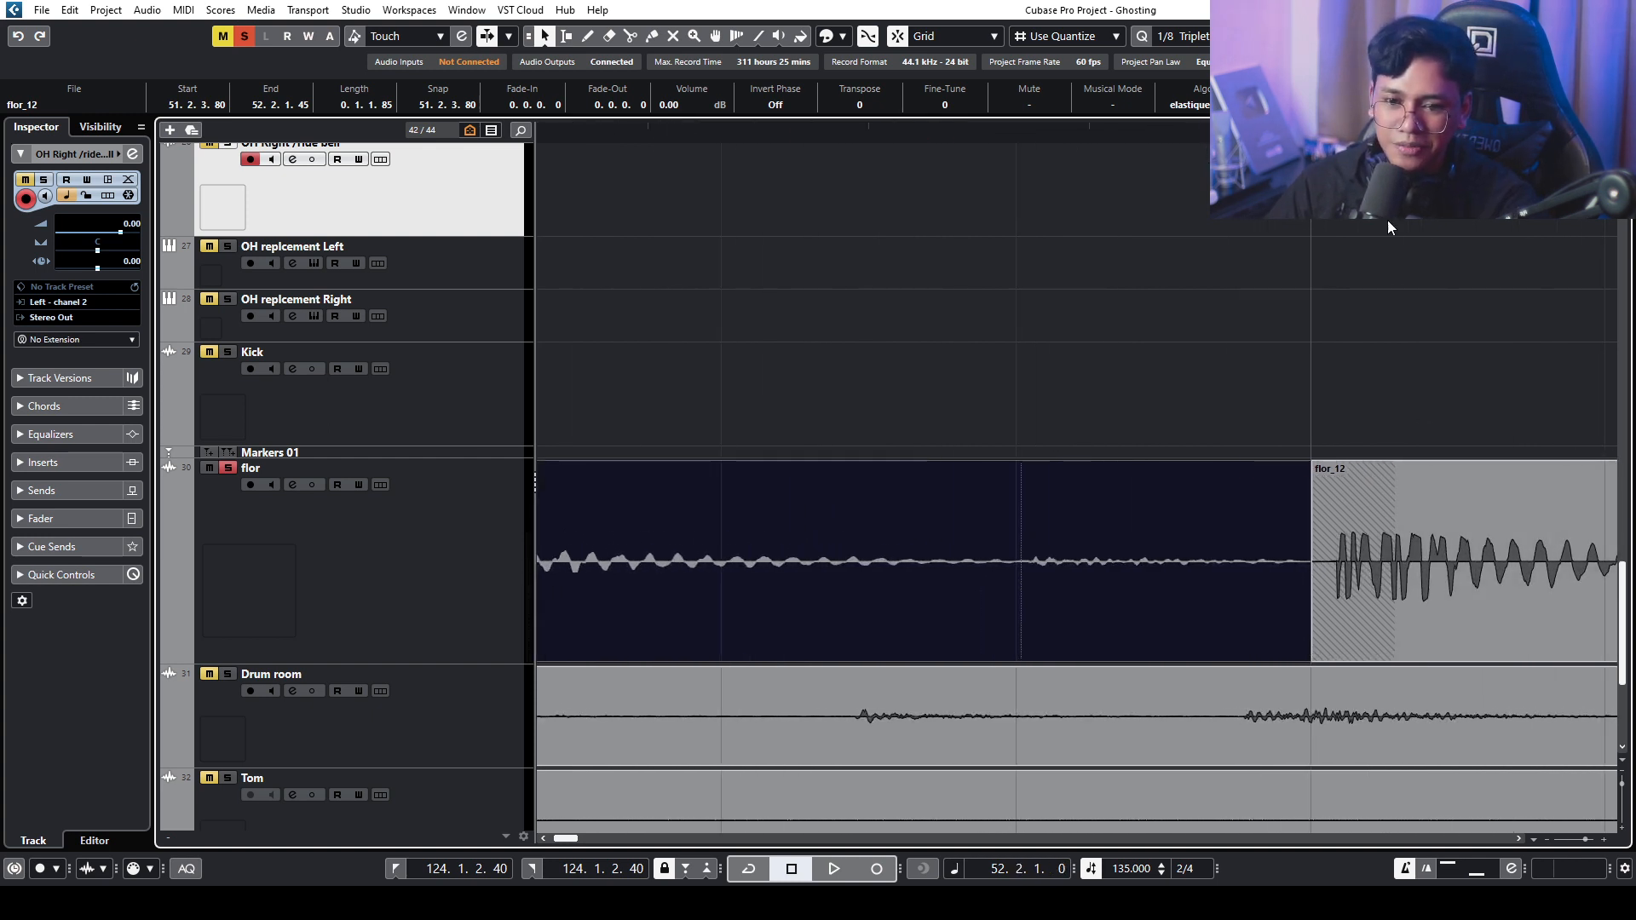
pyautogui.moveTo(1320, 136); pyautogui.dragTo(1321, 94)
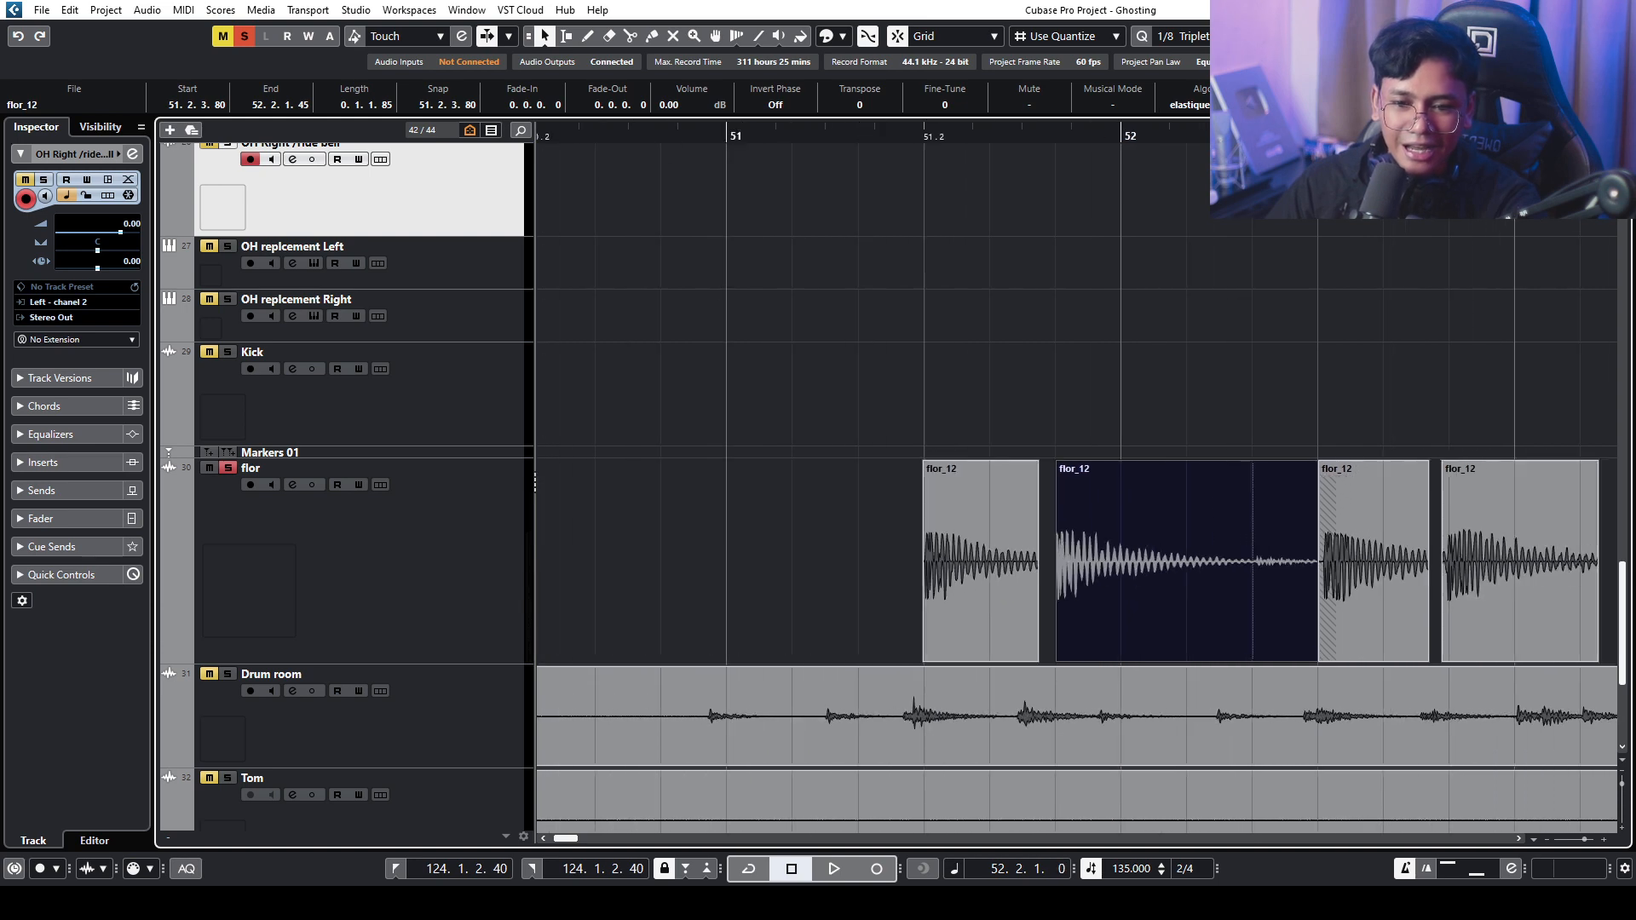
pyautogui.click(1120, 137)
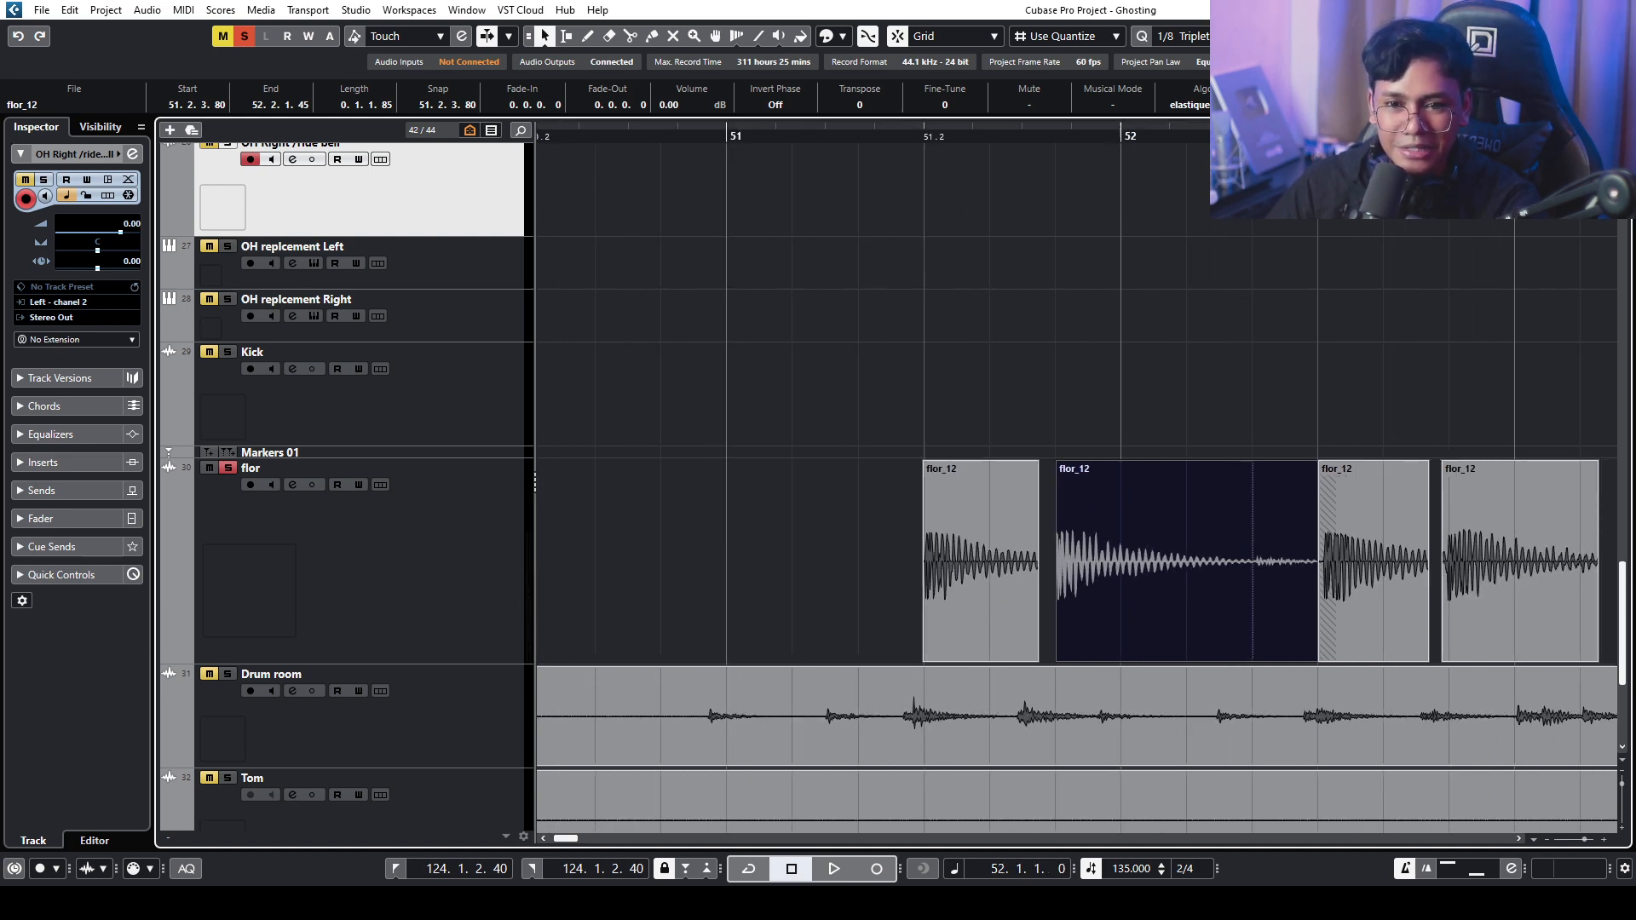
# - Split the overlapping flor clip at 52.2.1.14 and delete the short piece before the cut
pyautogui.moveTo(1332, 137); pyautogui.dragTo(1332, 206)
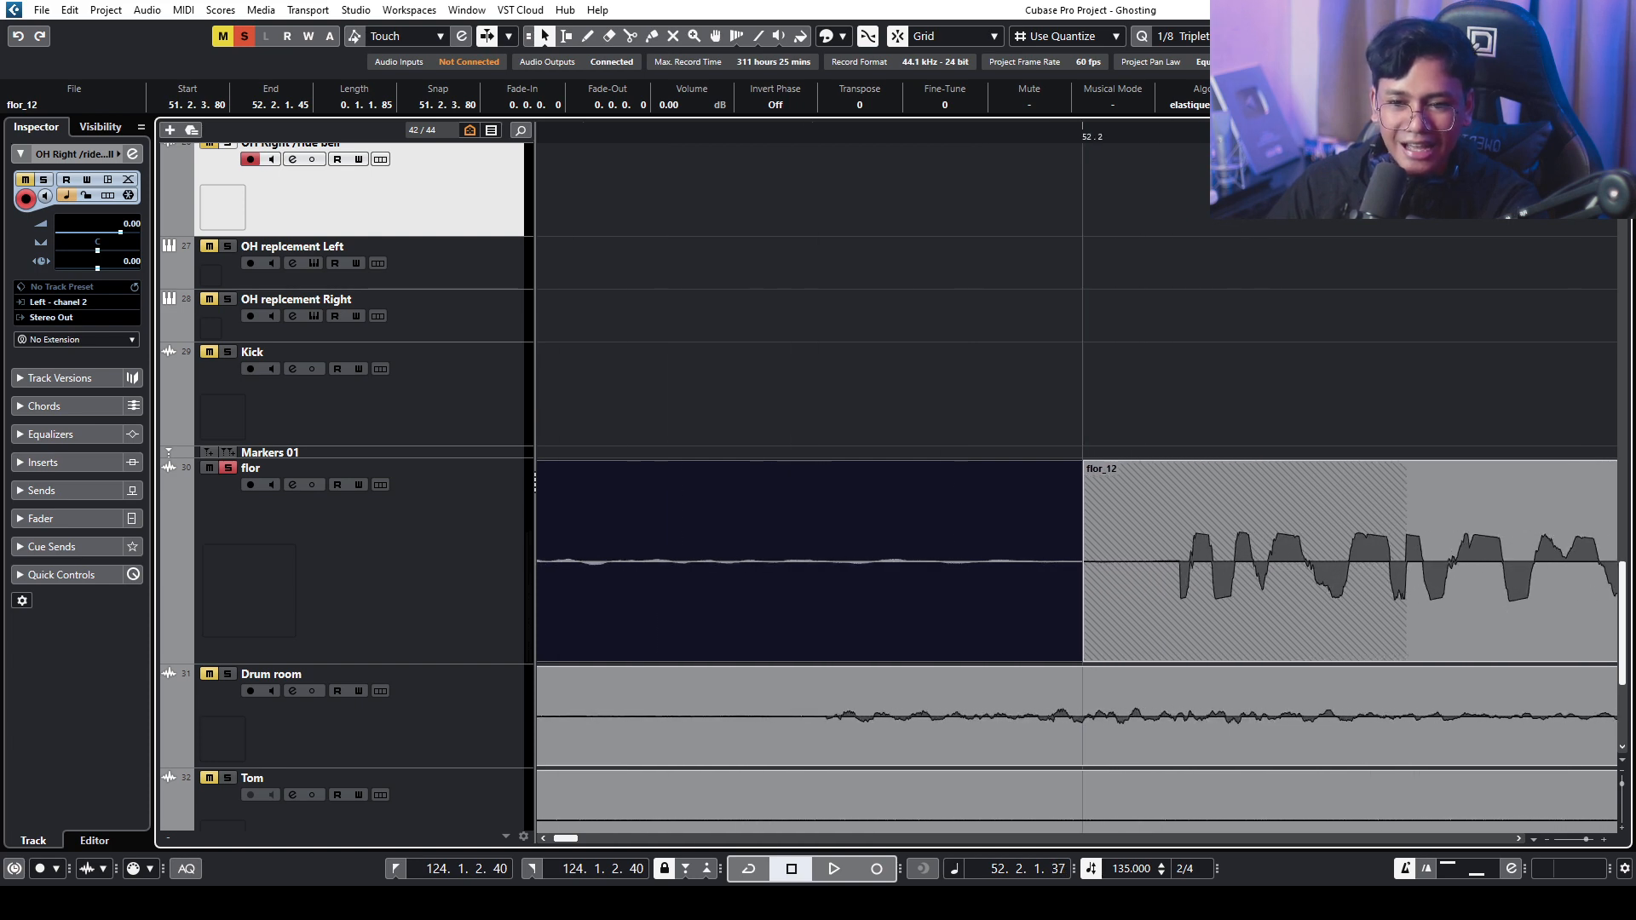
pyautogui.moveTo(1130, 139); pyautogui.dragTo(1146, 187)
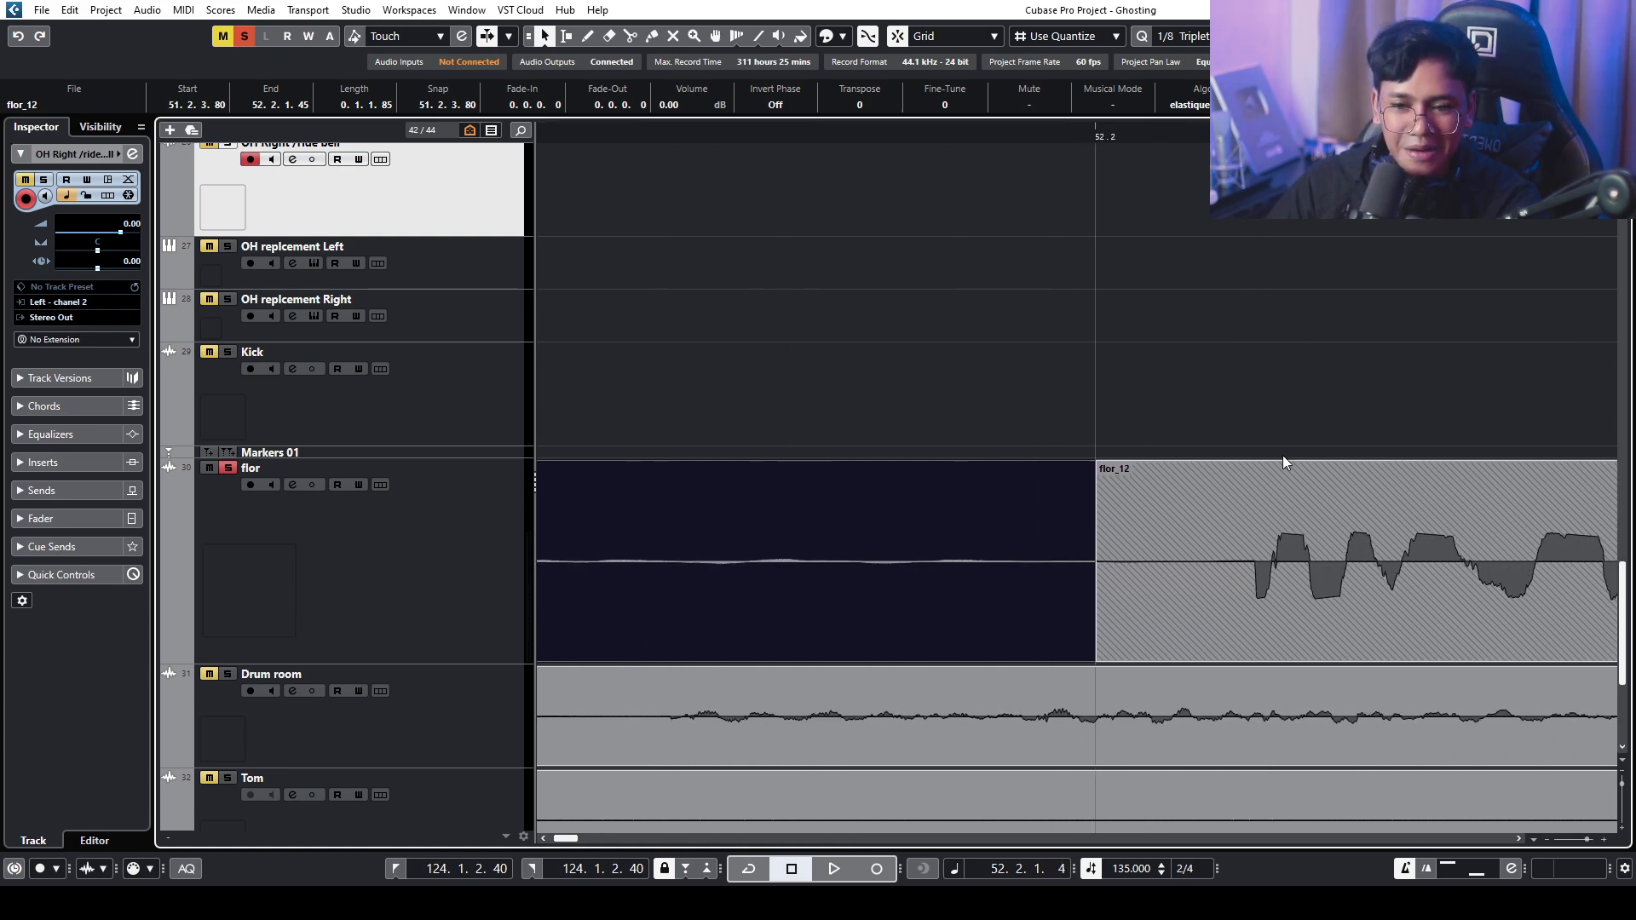
pyautogui.press('3')
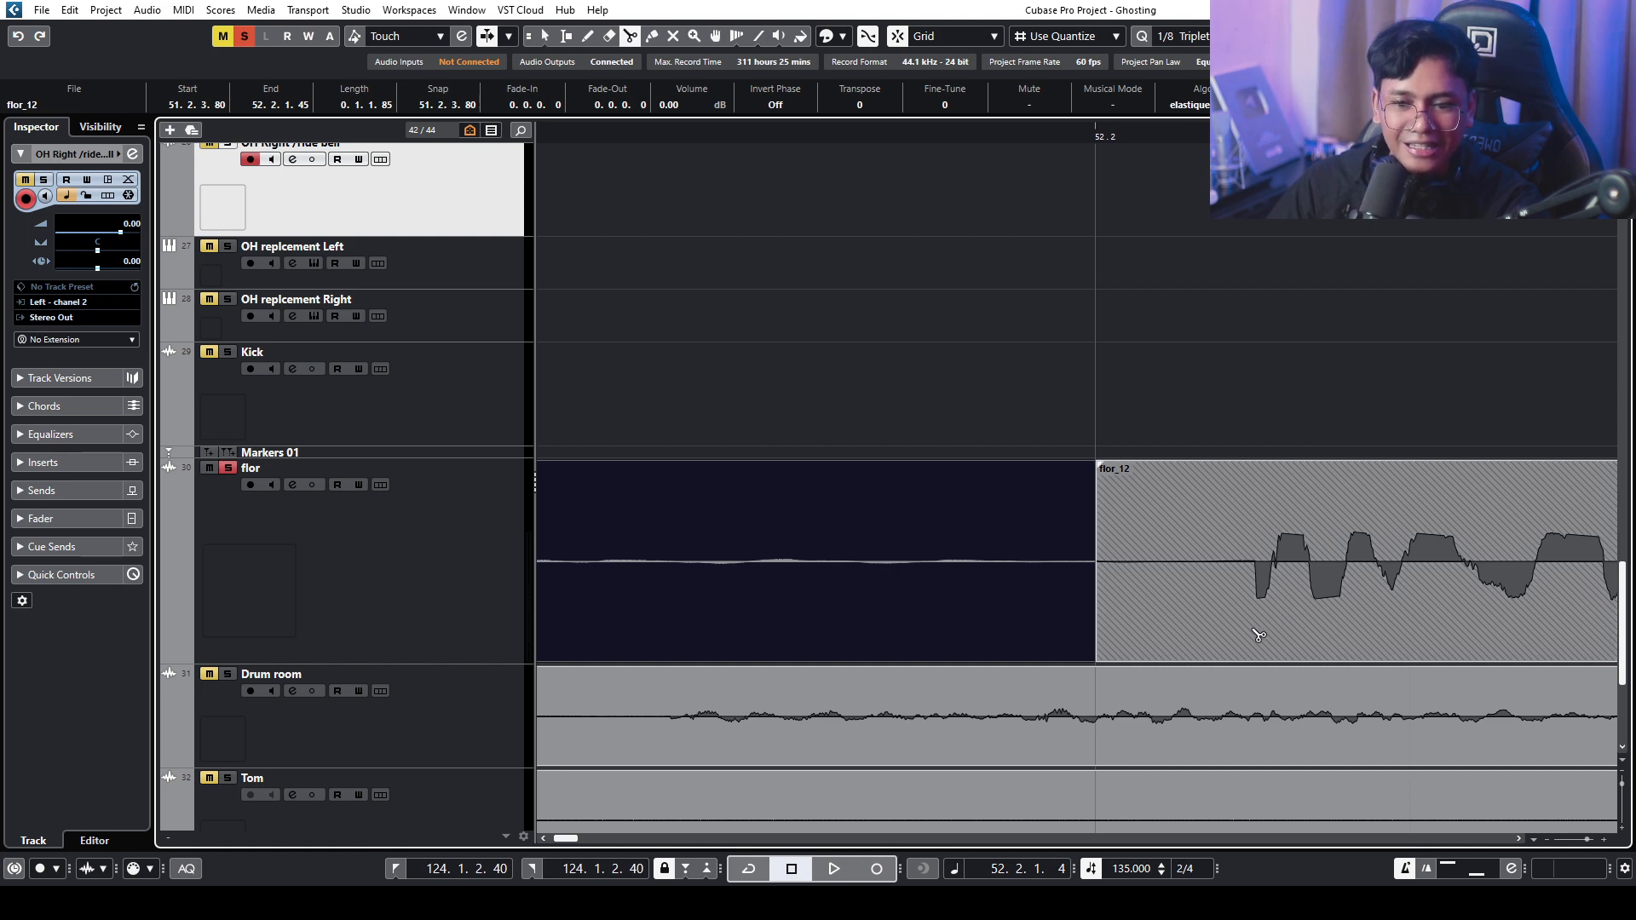
pyautogui.click(1258, 632)
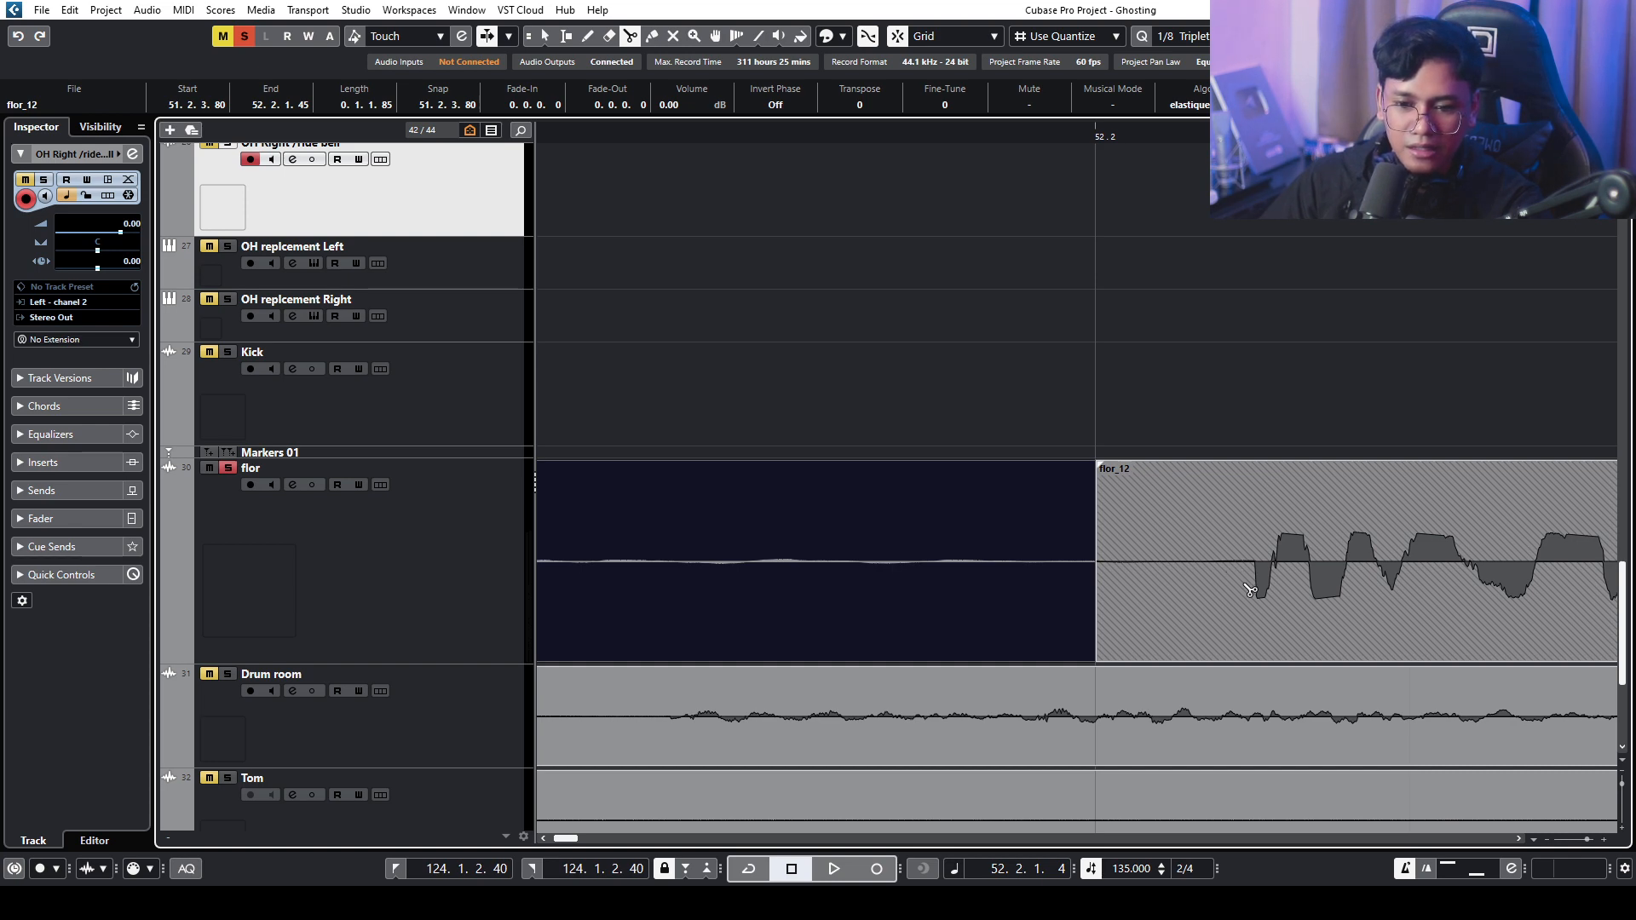
pyautogui.click(1271, 585)
pyautogui.press('1')
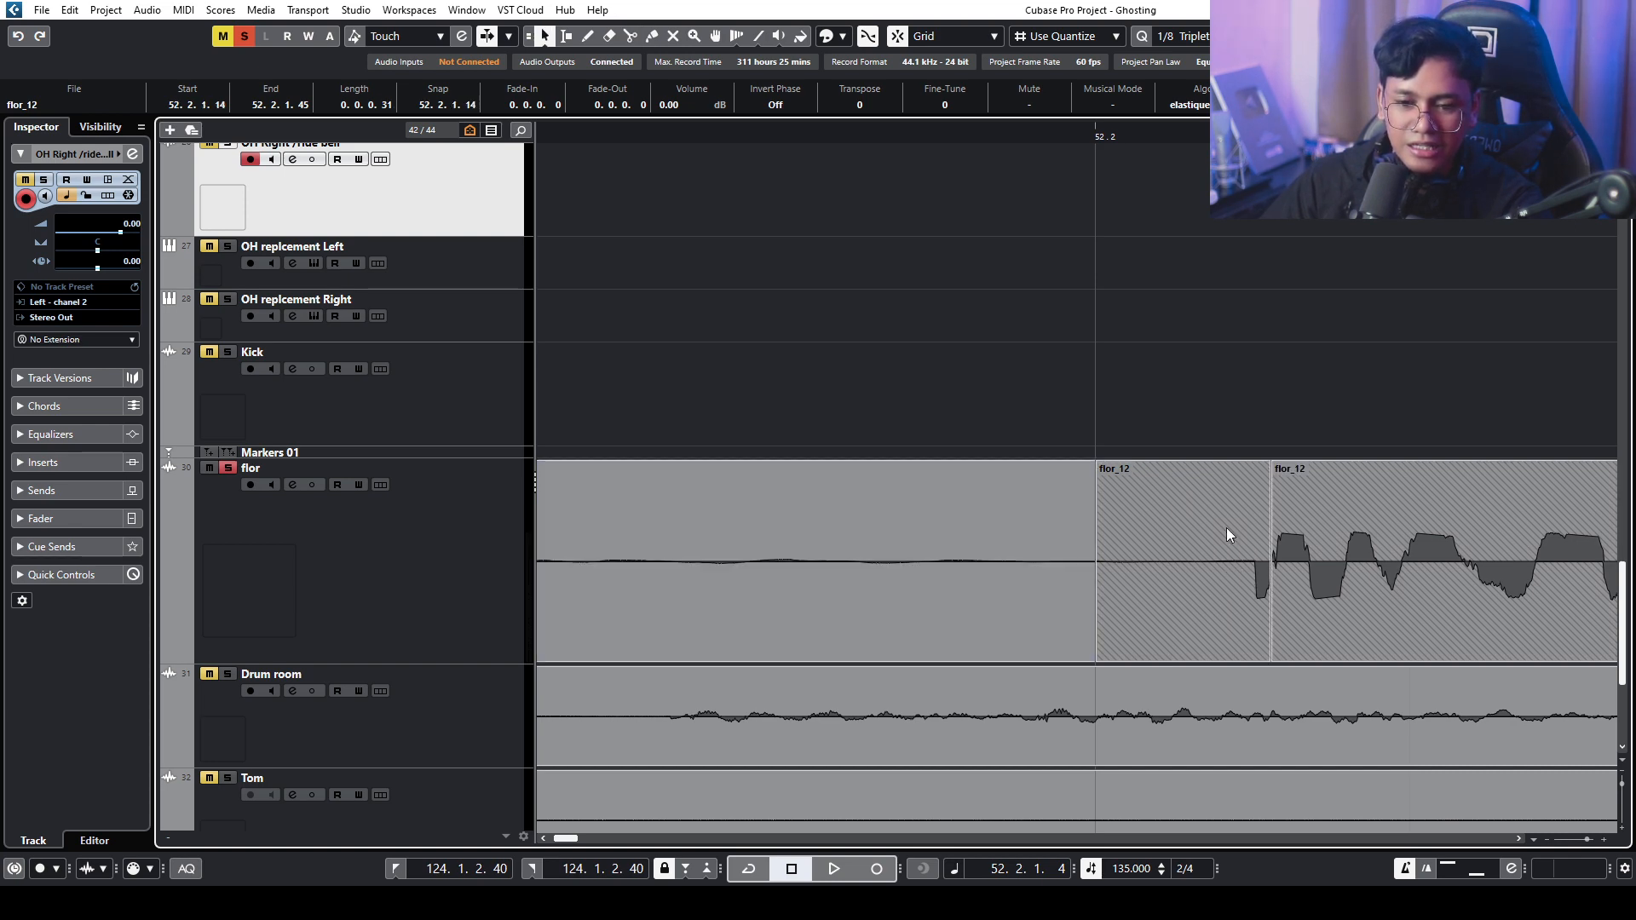
pyautogui.click(1193, 554)
pyautogui.press('Delete')
# - Move the cut flor clip to start at 52.2.1.0 and trim the following clip's start to its hit at 52.2.3.81
pyautogui.click(1309, 565)
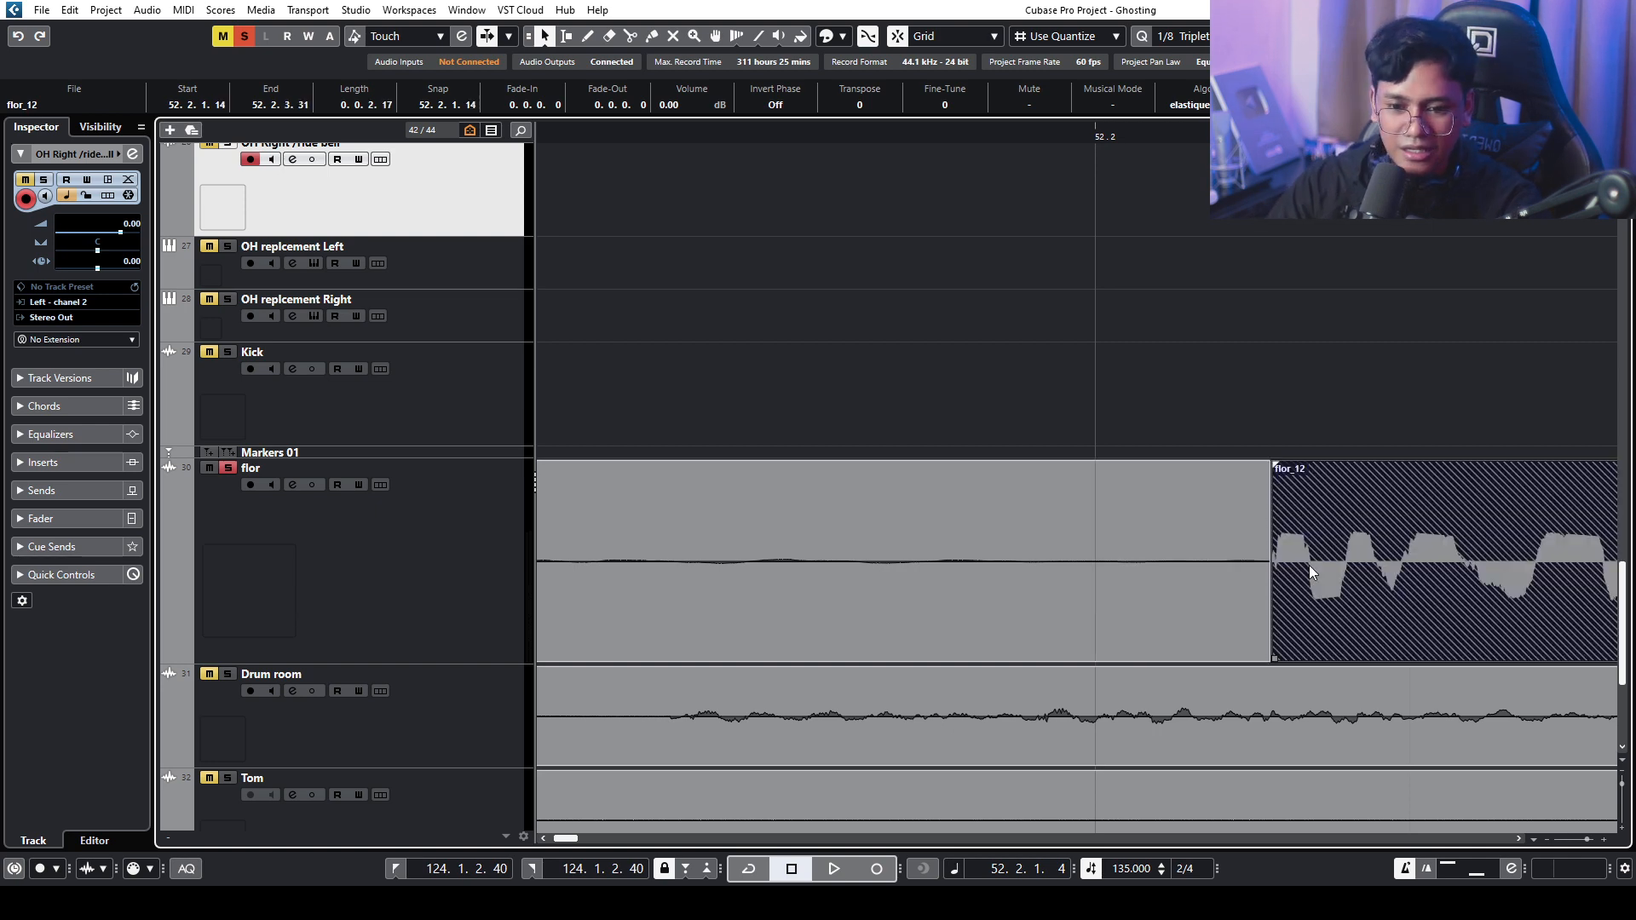
pyautogui.moveTo(1065, 143); pyautogui.dragTo(1031, 87)
pyautogui.moveTo(1125, 581); pyautogui.dragTo(1116, 582)
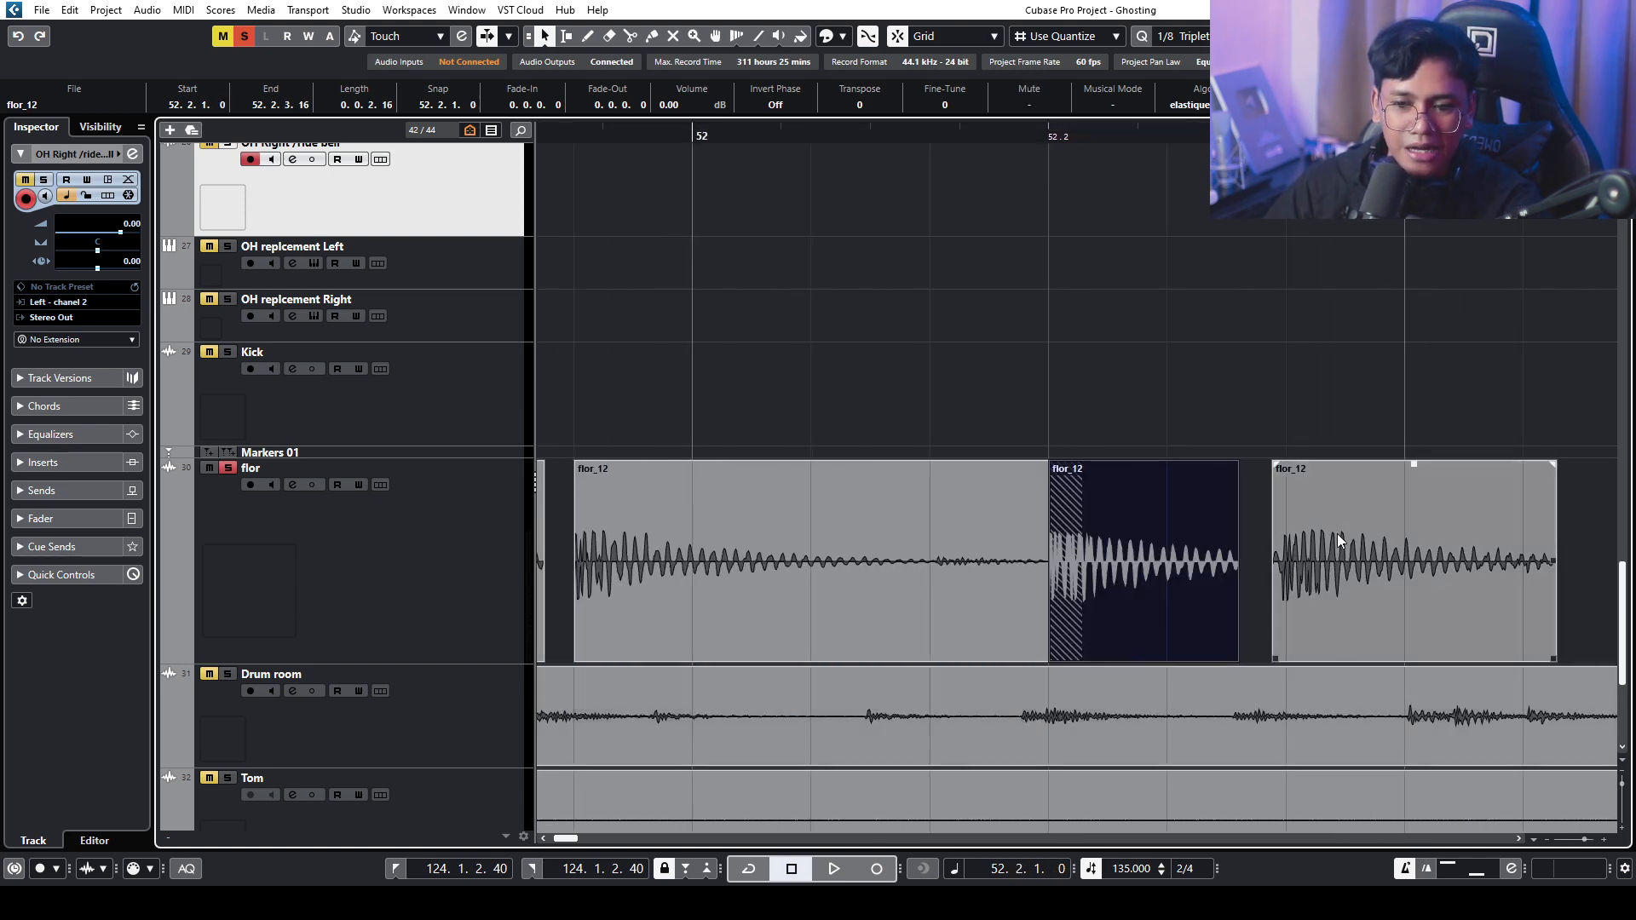
pyautogui.moveTo(1275, 660); pyautogui.dragTo(1290, 661)
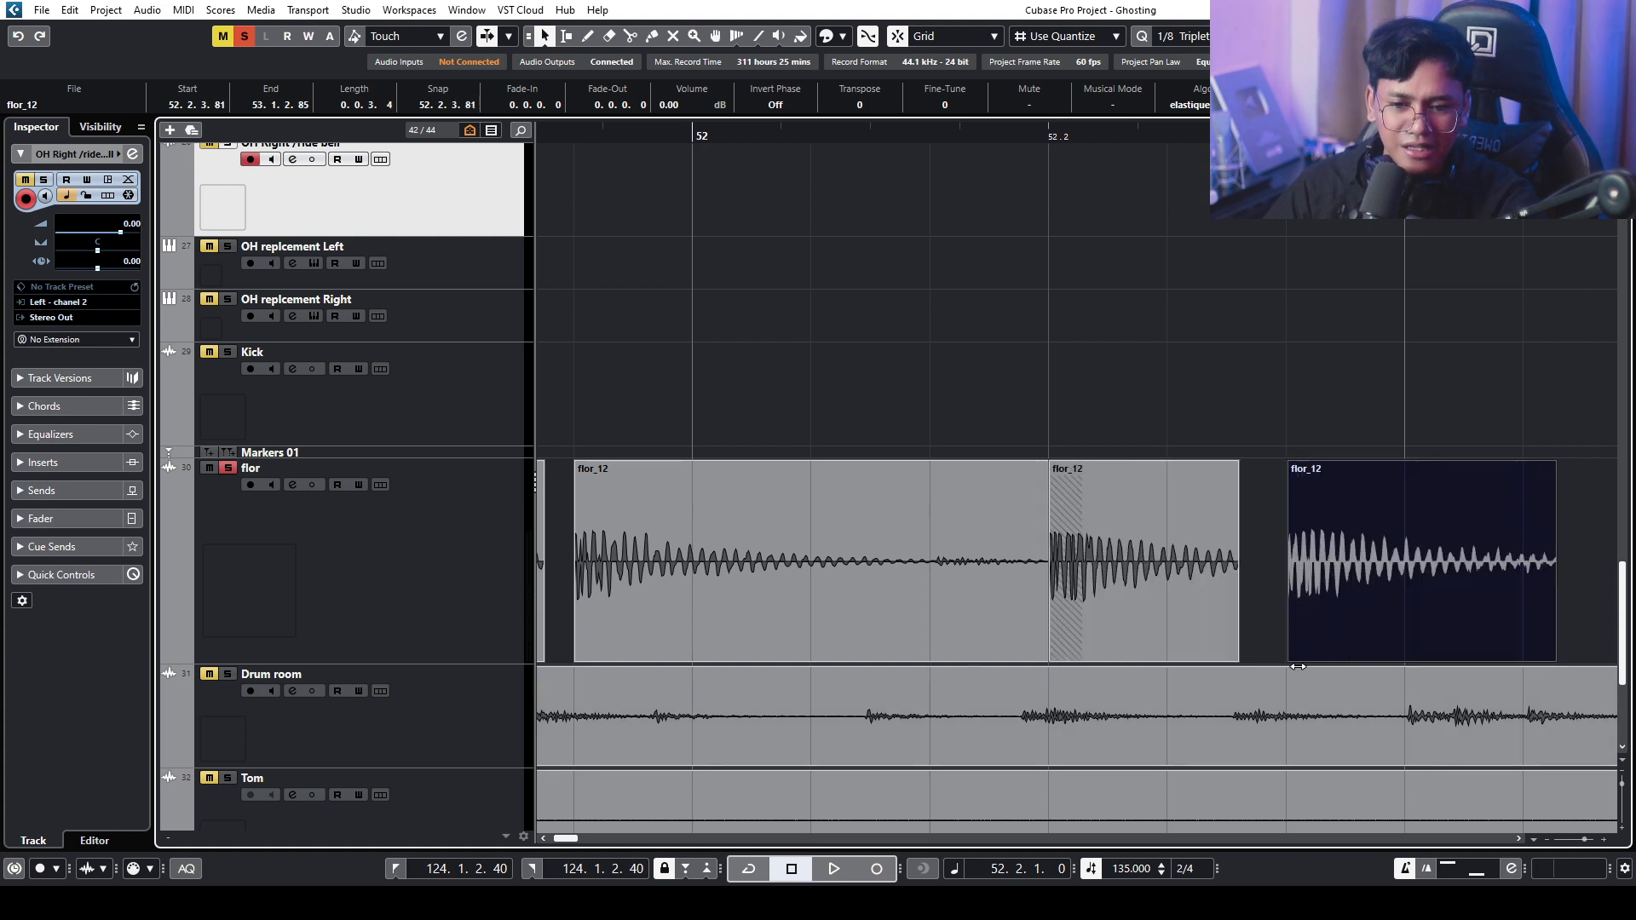
# - Shorten the flor clip at 51.2.3.80 to end at 52.1.3.79 and give it and the next two clips a 0.0.0.31 fade-out
pyautogui.click(1522, 413)
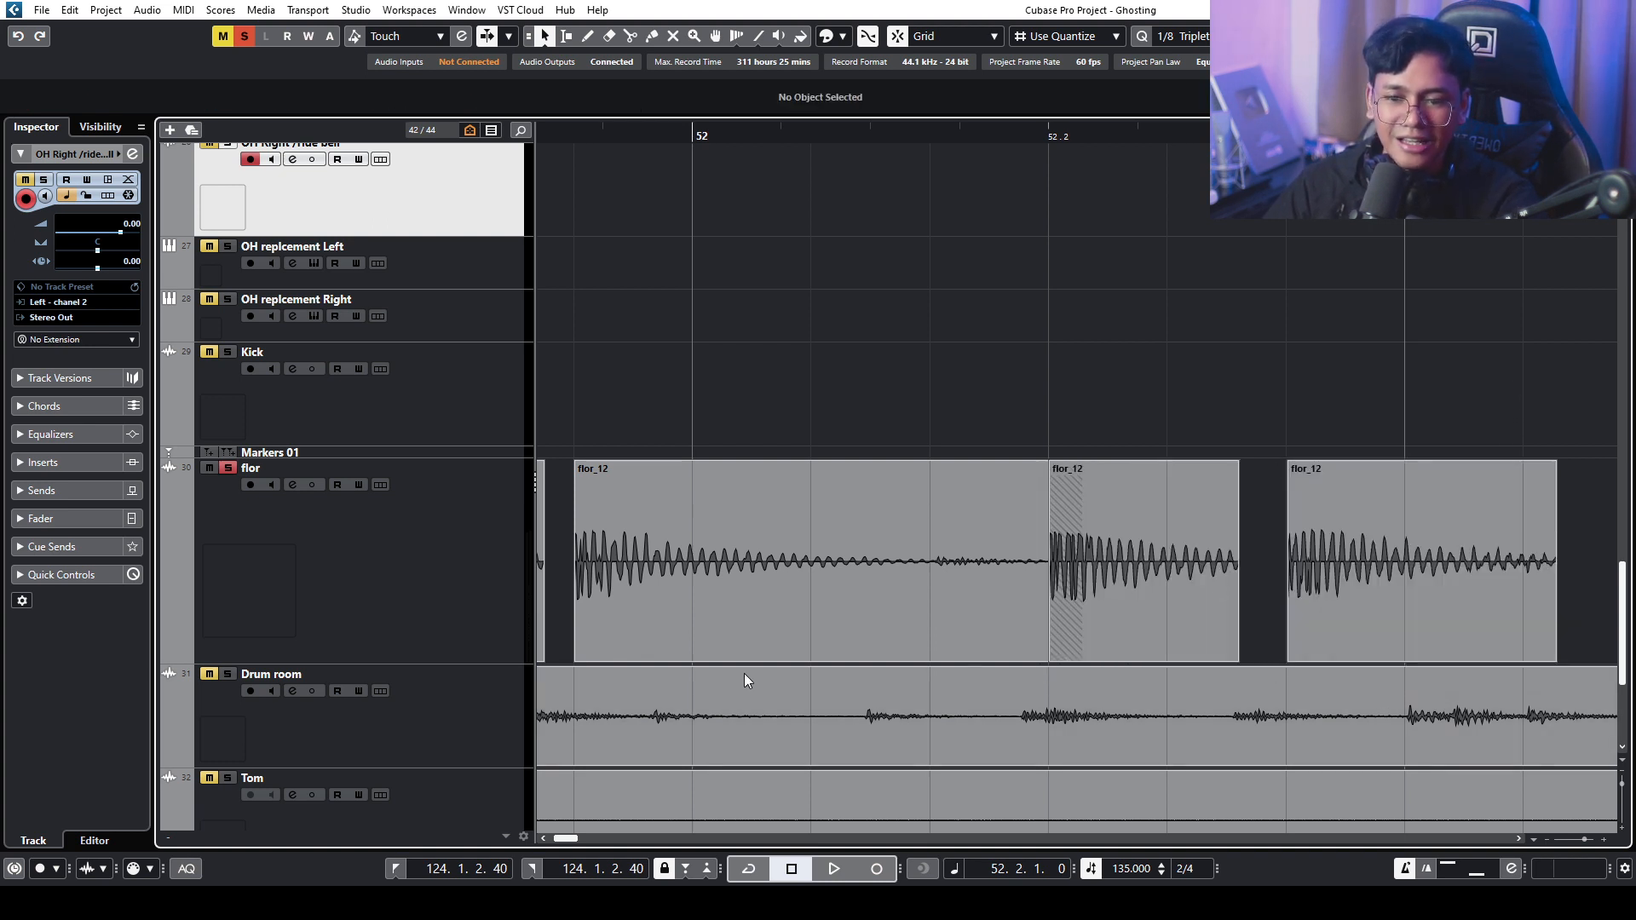
pyautogui.moveTo(1044, 660); pyautogui.dragTo(908, 662)
pyautogui.moveTo(1395, 328); pyautogui.dragTo(707, 643)
pyautogui.moveTo(1553, 465); pyautogui.dragTo(1534, 464)
# - Play back the edited flor clips from 52.1.2.105 and continue the playback from about bar 22
pyautogui.moveTo(889, 137); pyautogui.dragTo(869, 84)
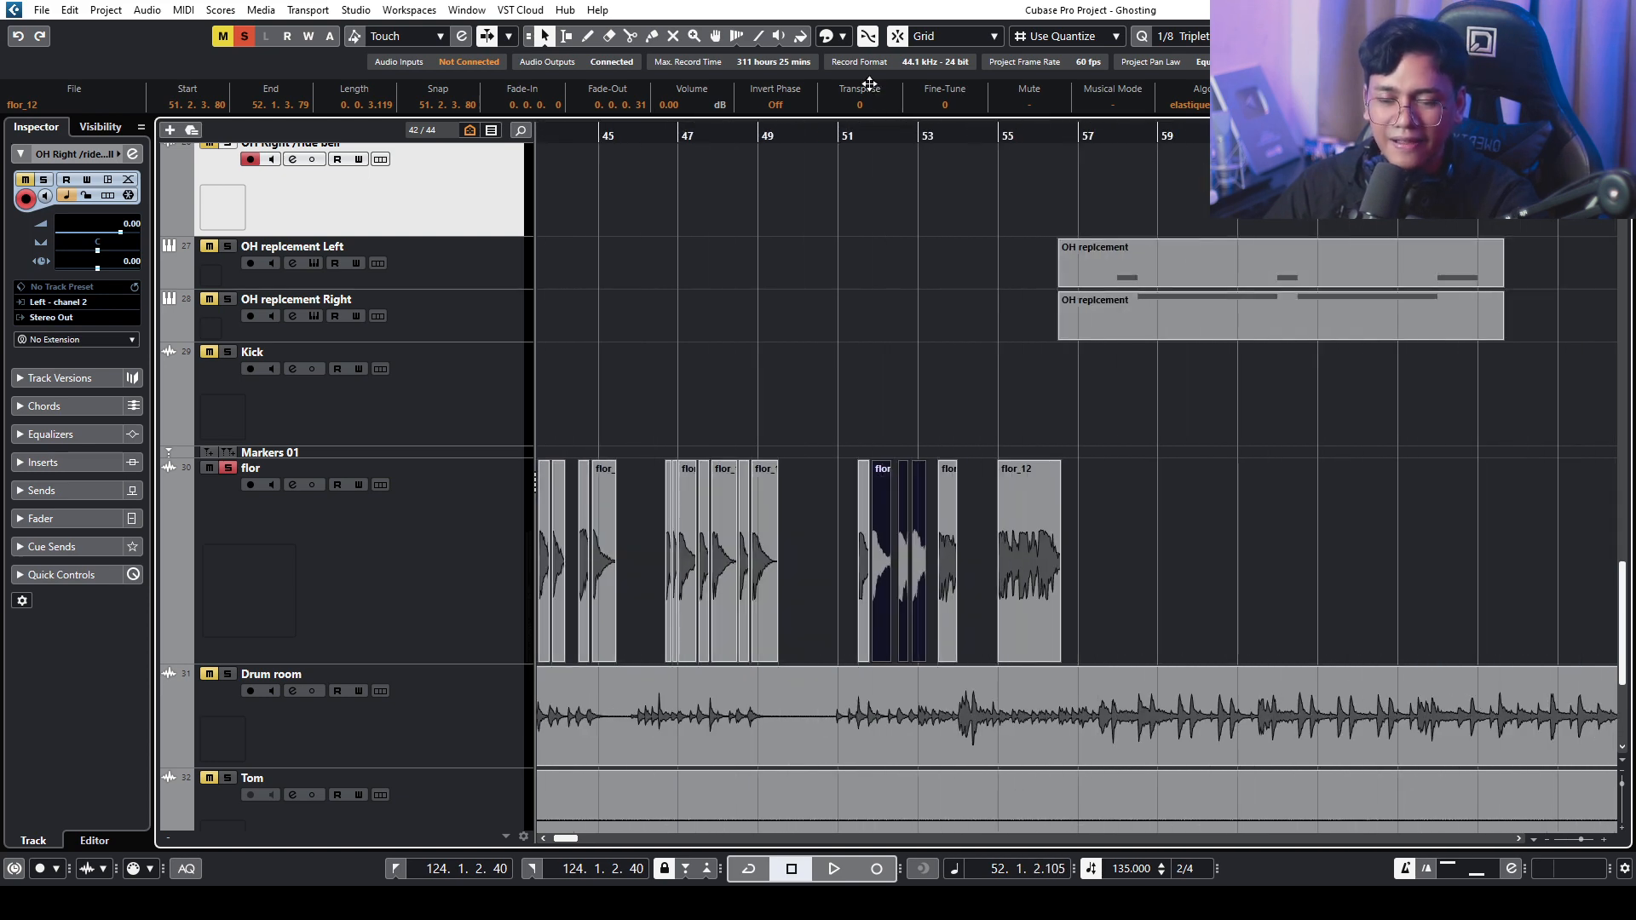
pyautogui.press('space')
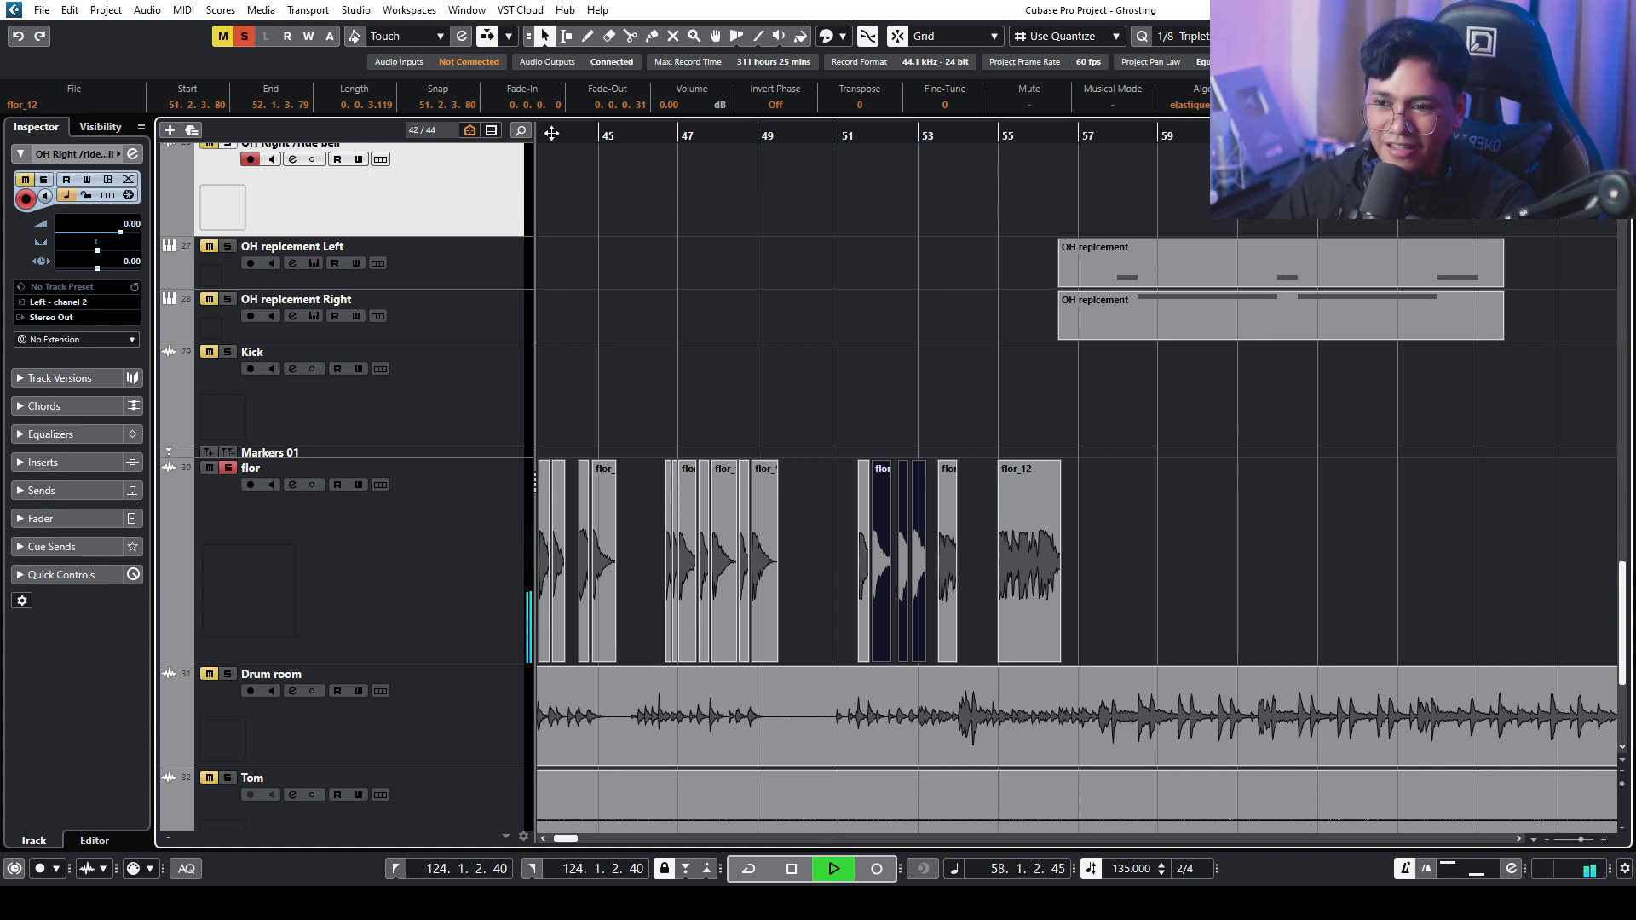
pyautogui.moveTo(547, 129); pyautogui.dragTo(503, 137)
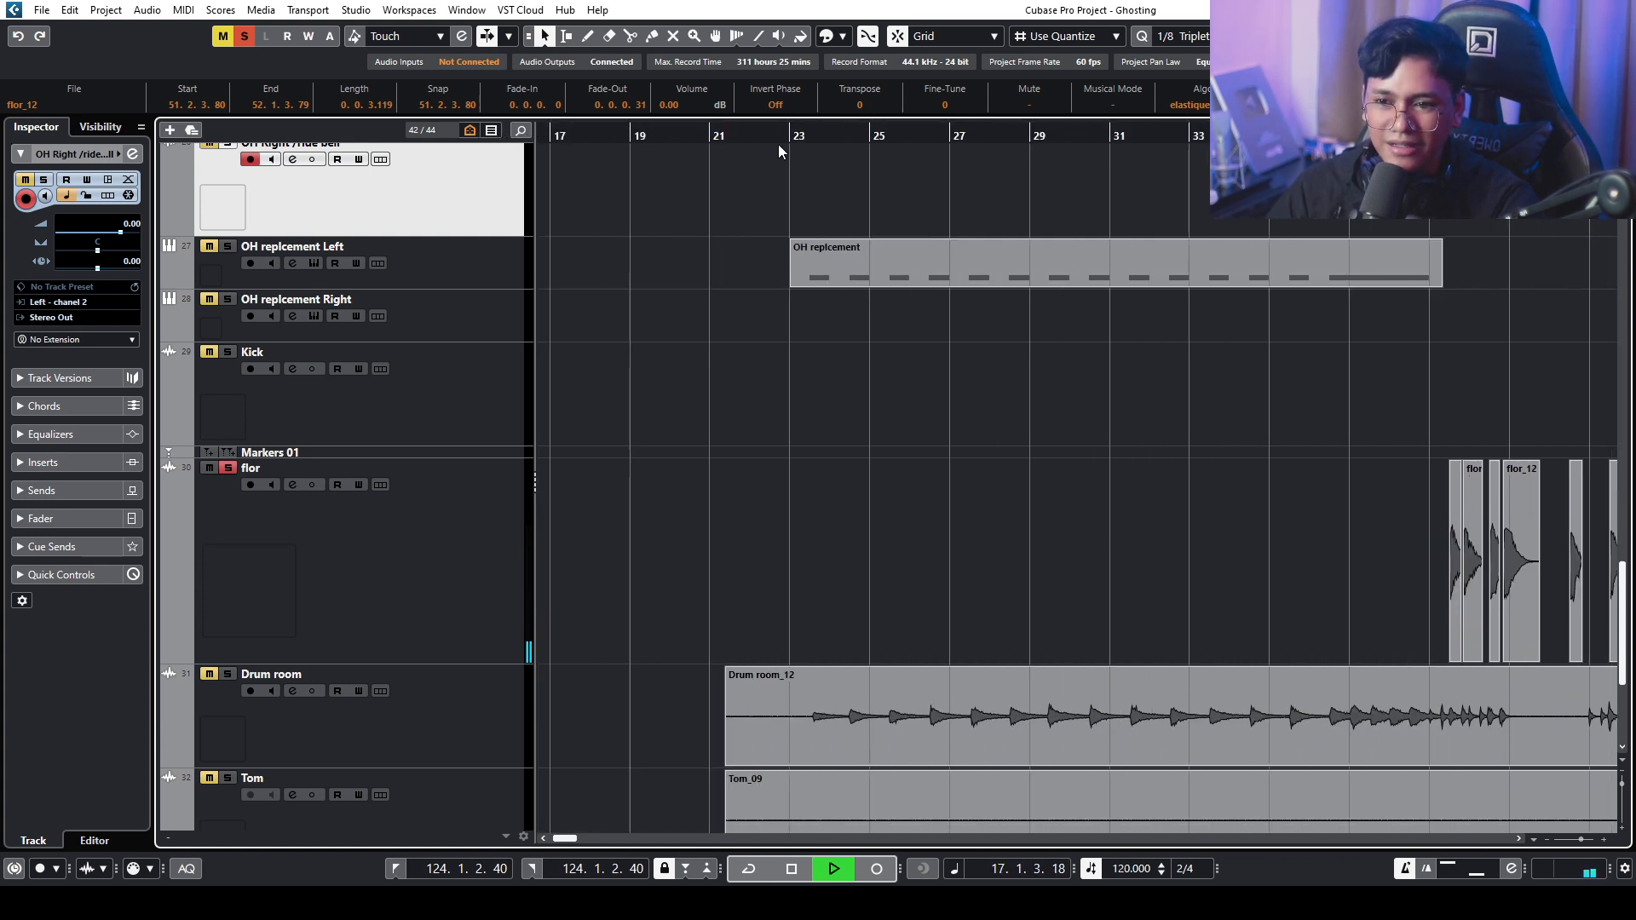
pyautogui.moveTo(778, 137); pyautogui.dragTo(778, 115)
# - Bring the Snare and Kick 01 tracks into view and restart playback to listen to their edited hits
pyautogui.scroll(5, 1119, 375)
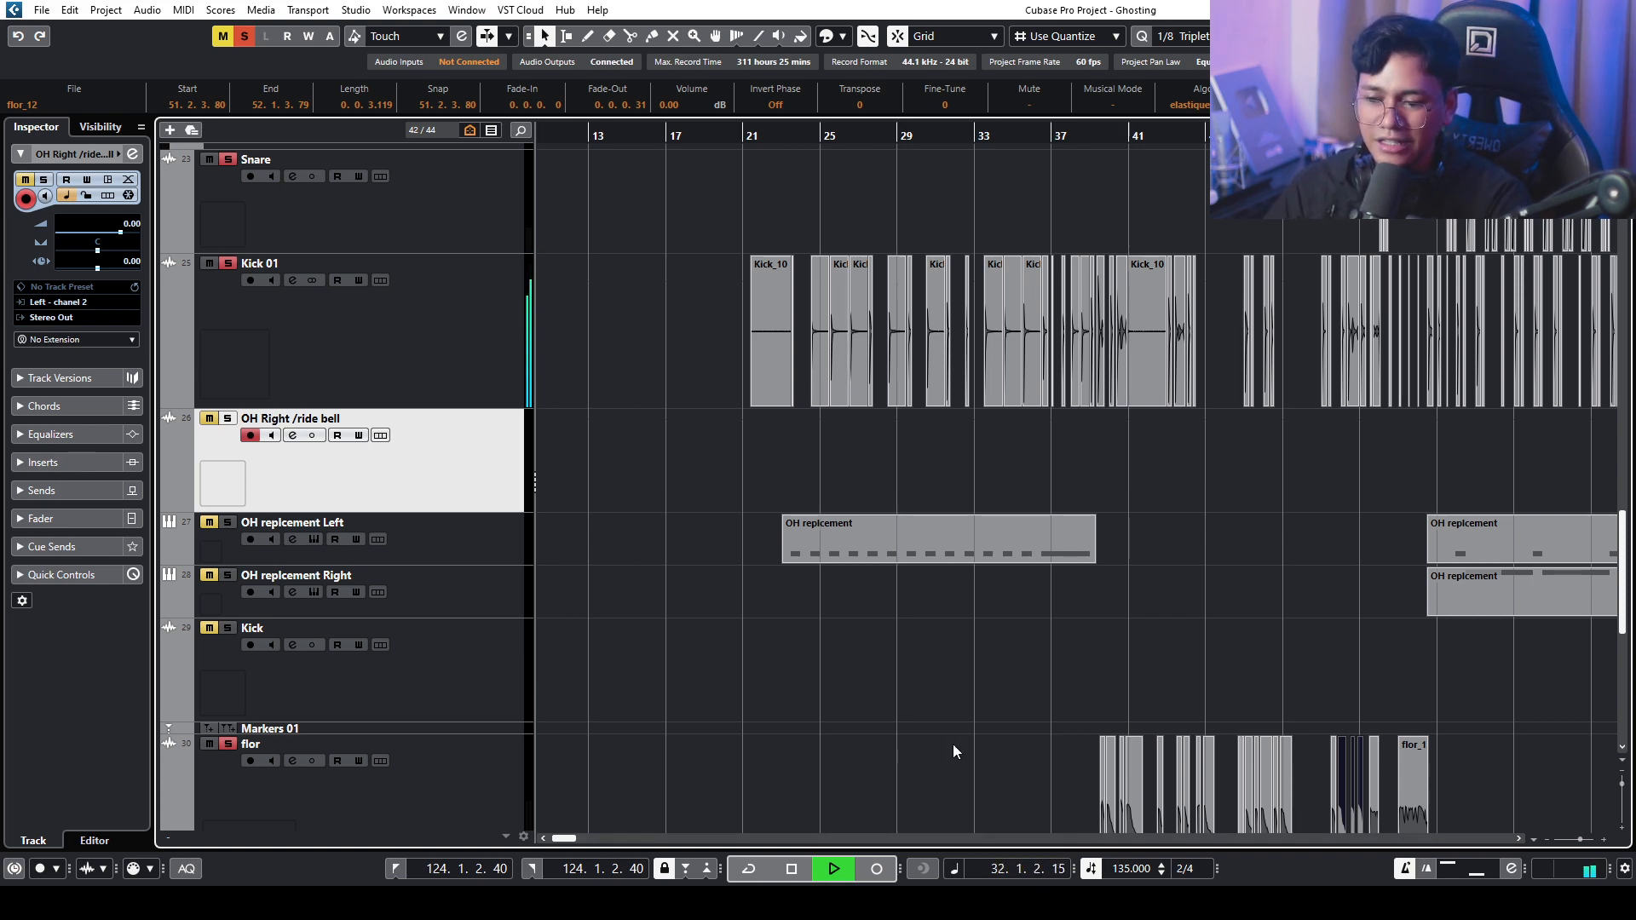
pyautogui.scroll(3, 952, 744)
pyautogui.press('space')
pyautogui.moveTo(801, 134); pyautogui.dragTo(792, 172)
pyautogui.press('space')
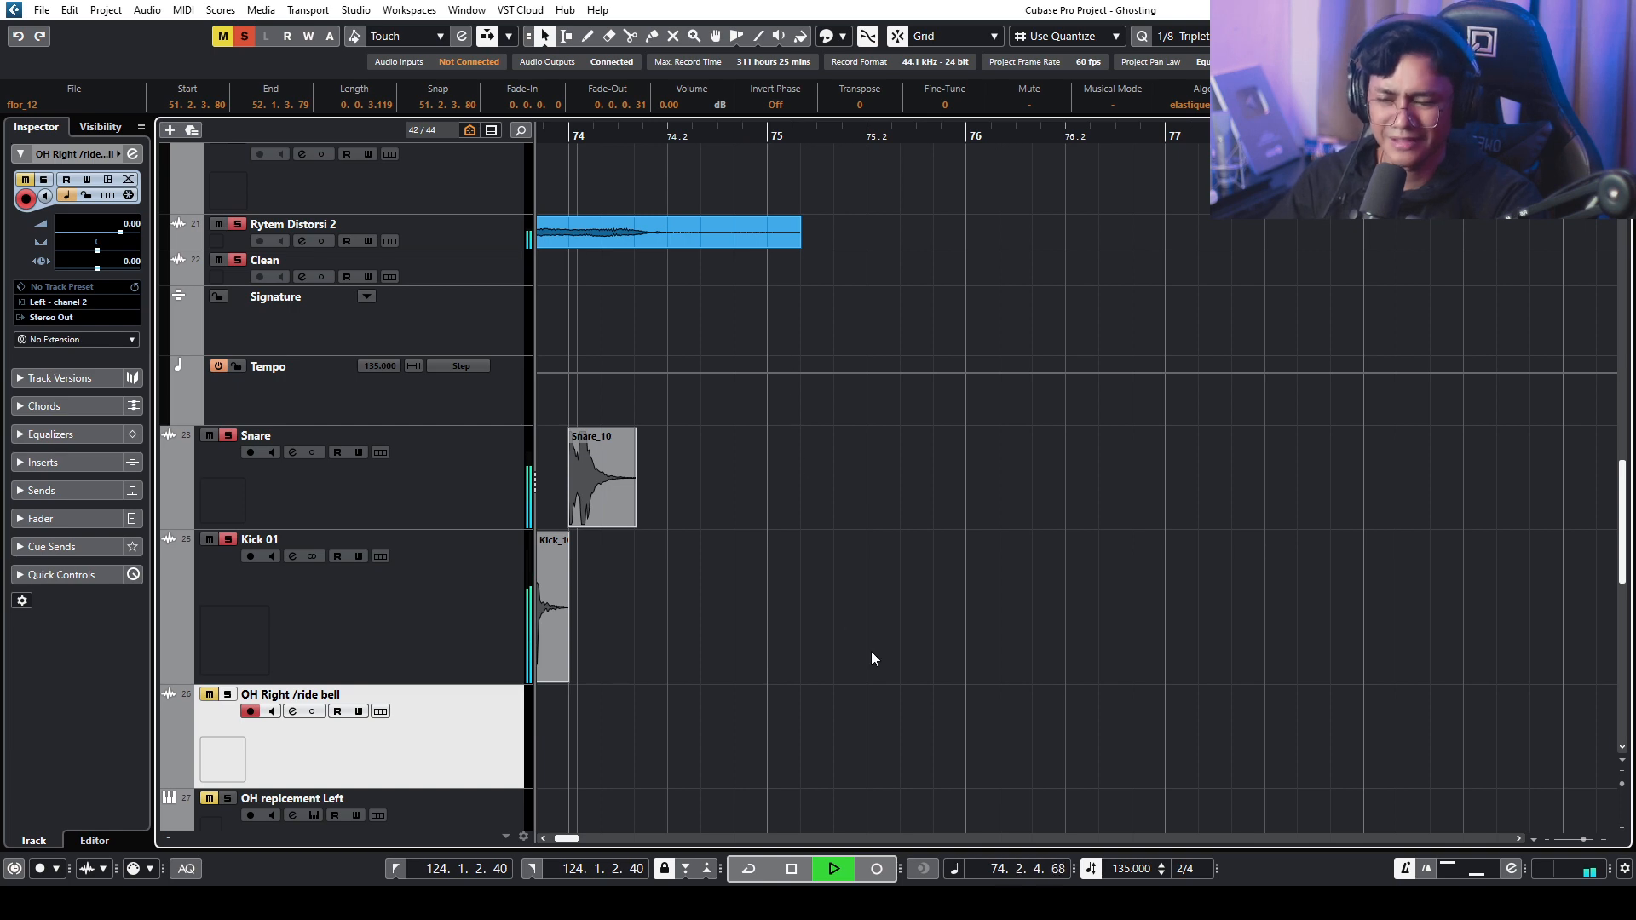
# - Collapse the Keyboard and Folder 01 folder tracks
pyautogui.scroll(10, 764, 670)
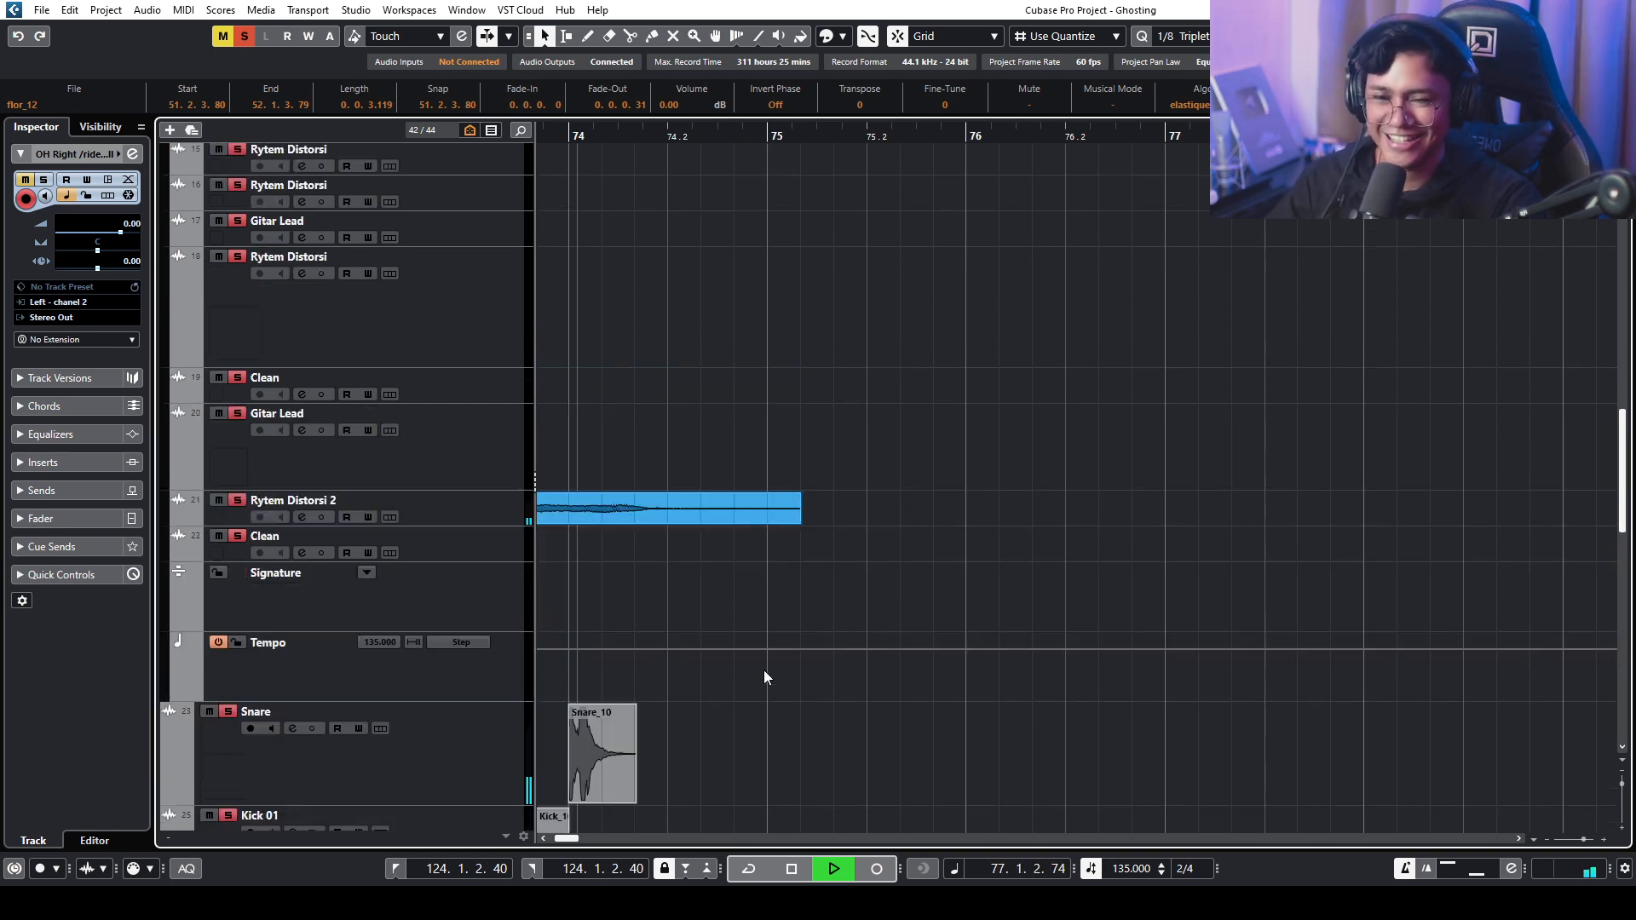
pyautogui.scroll(5, 959, 513)
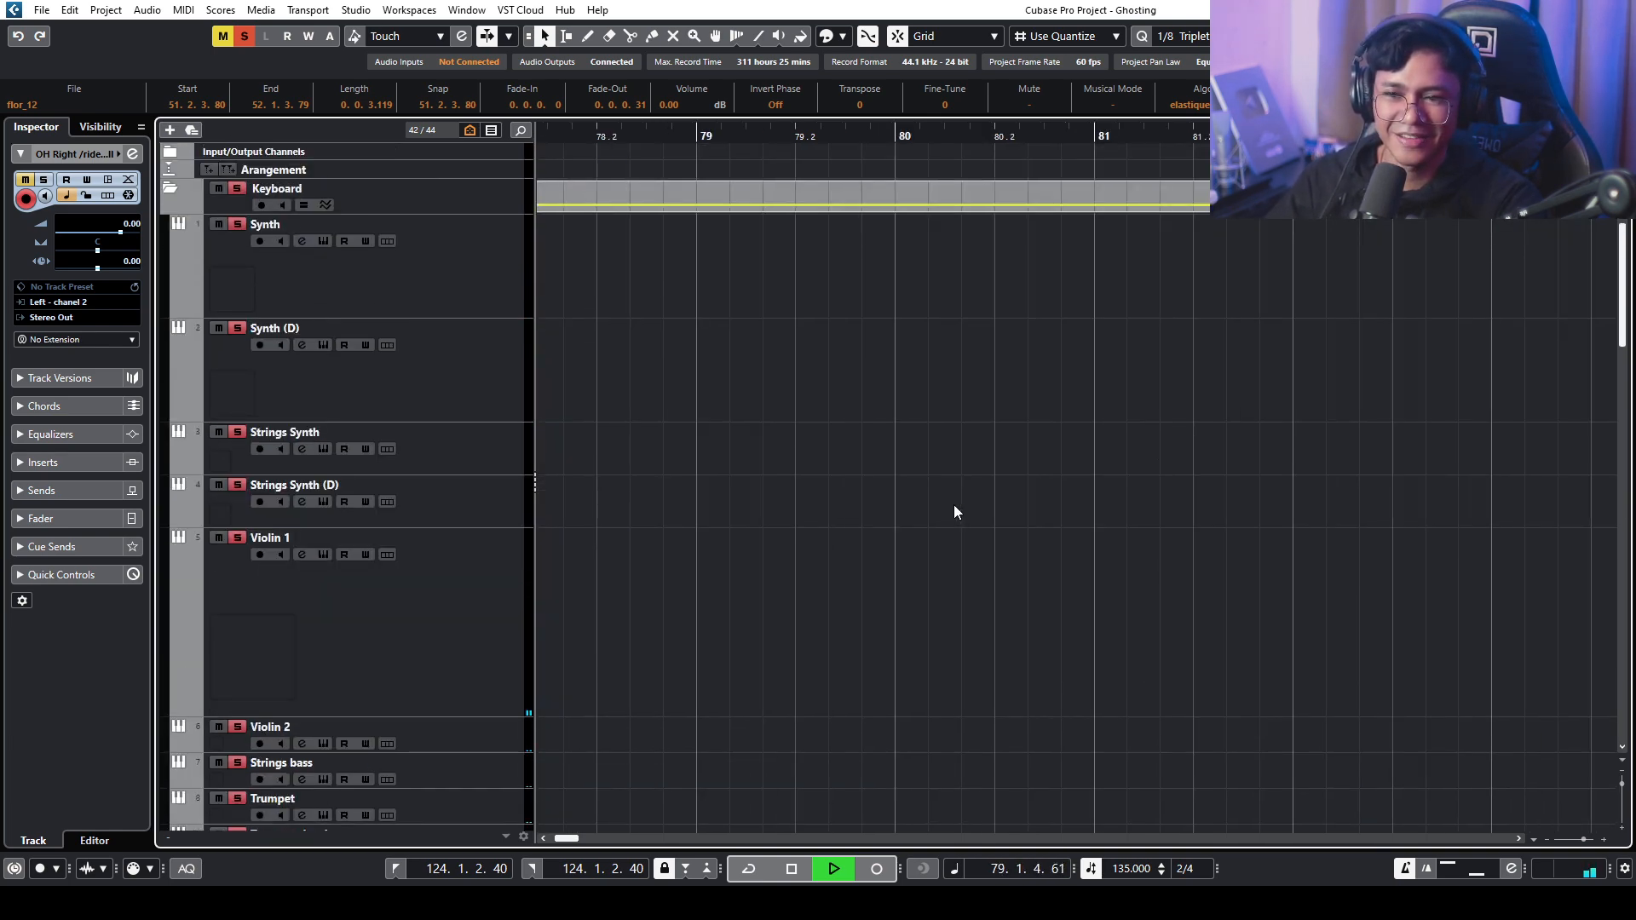
pyautogui.click(170, 190)
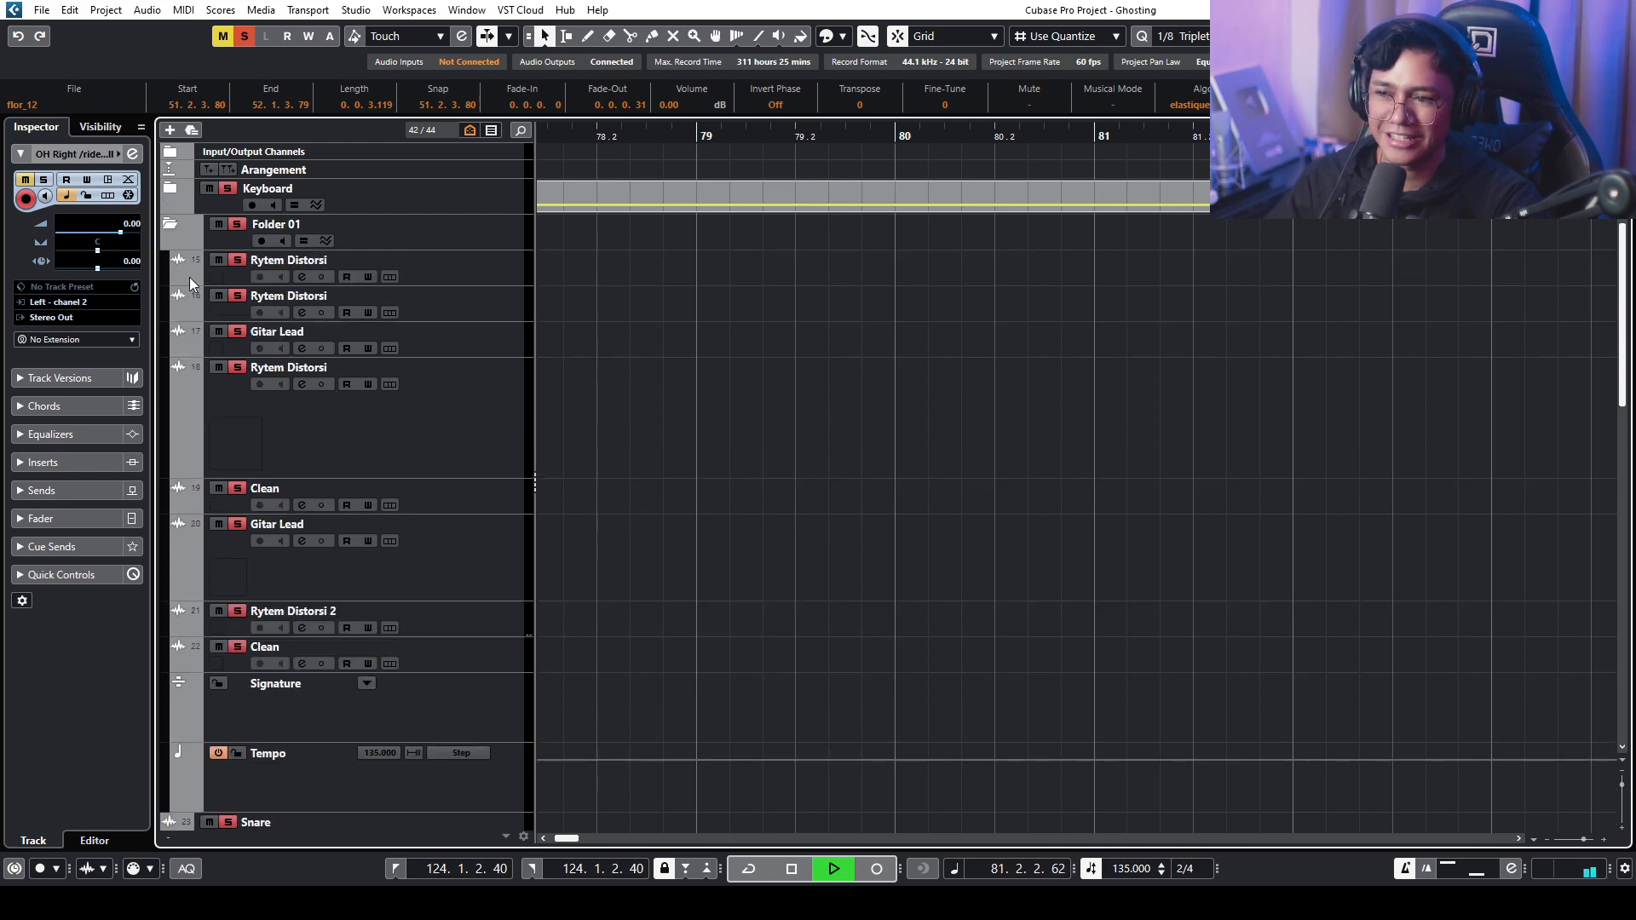
pyautogui.click(170, 224)
# - Look over the flor, Kick 01 and overhead clips from bar 100 to bar 132 during playback
pyautogui.scroll(-5, 719, 378)
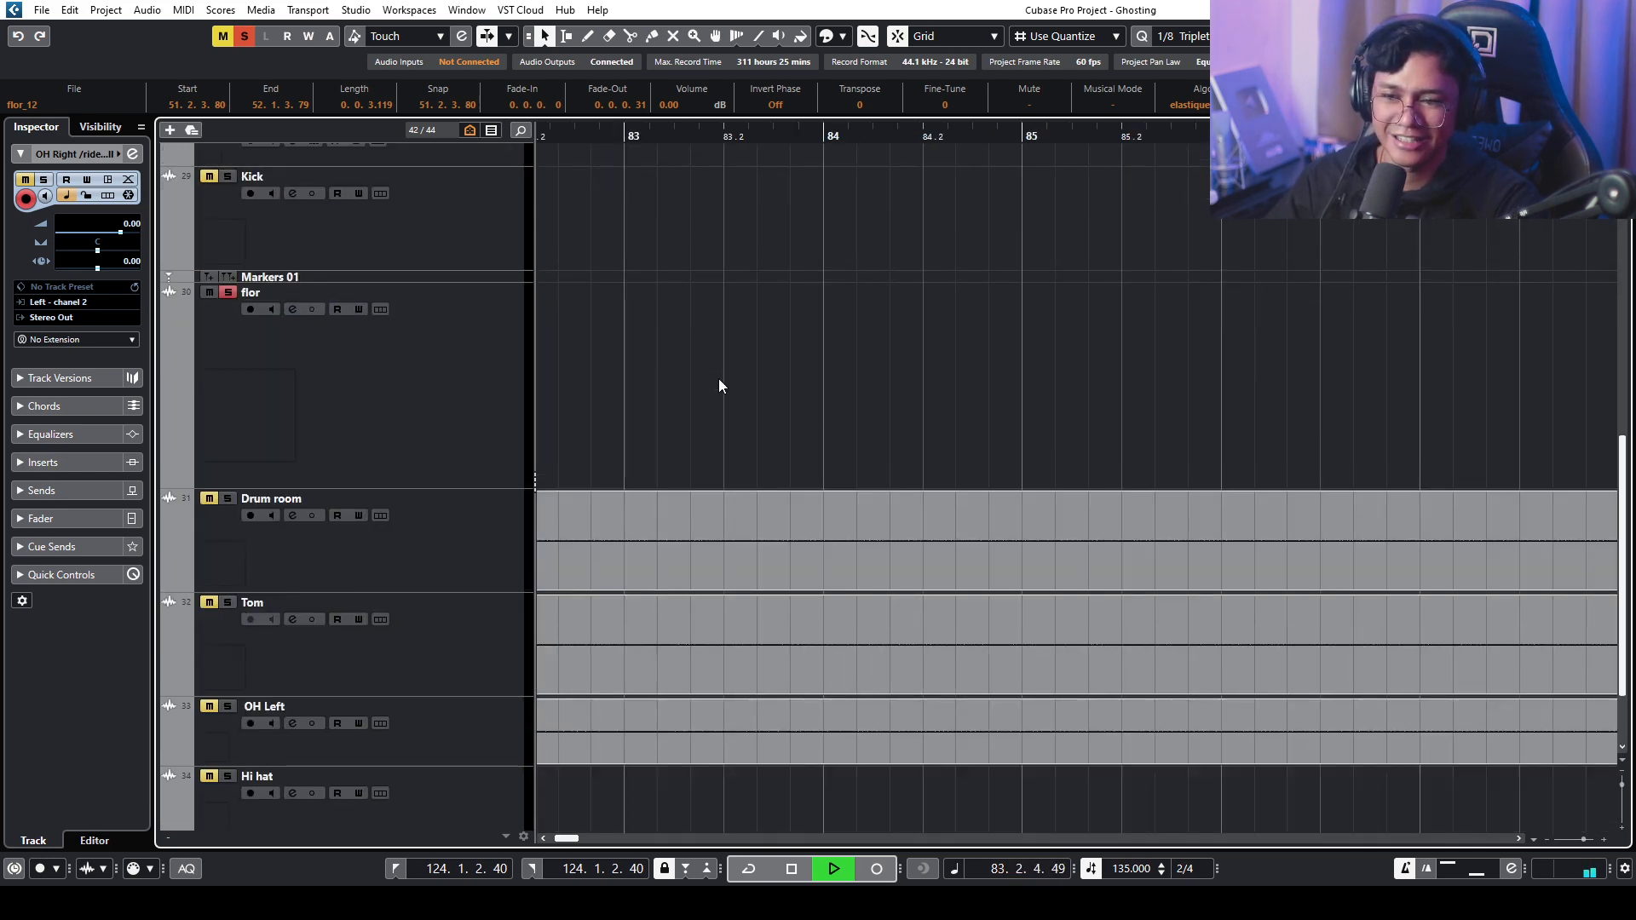
pyautogui.scroll(3, 718, 378)
pyautogui.scroll(-3, 719, 378)
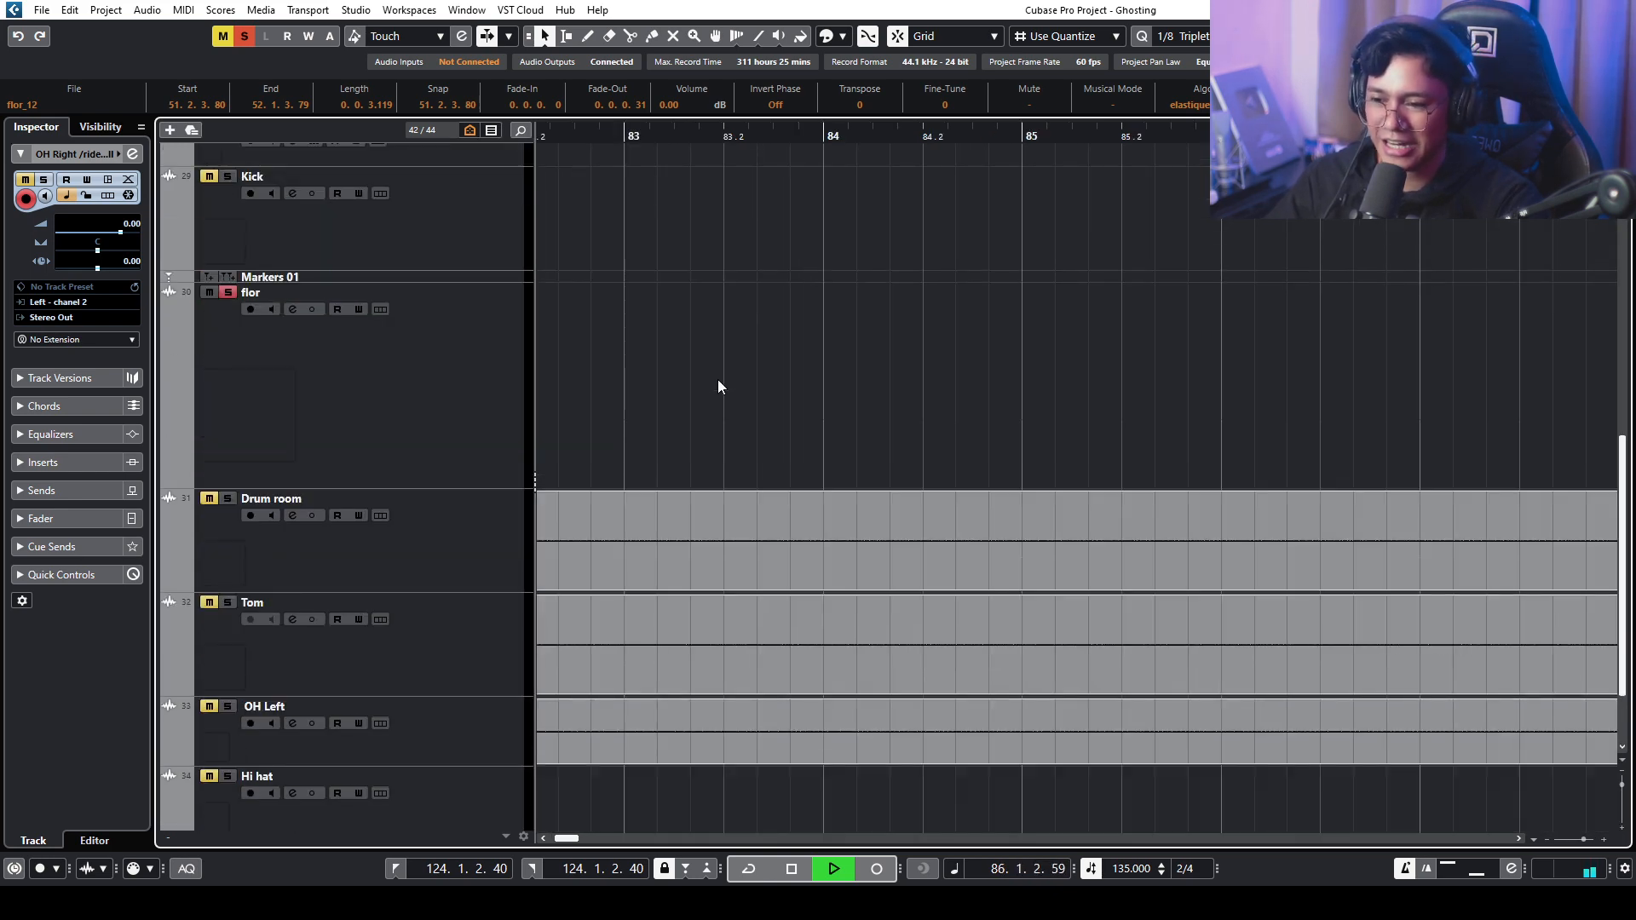
pyautogui.hscroll(5, 558, 842)
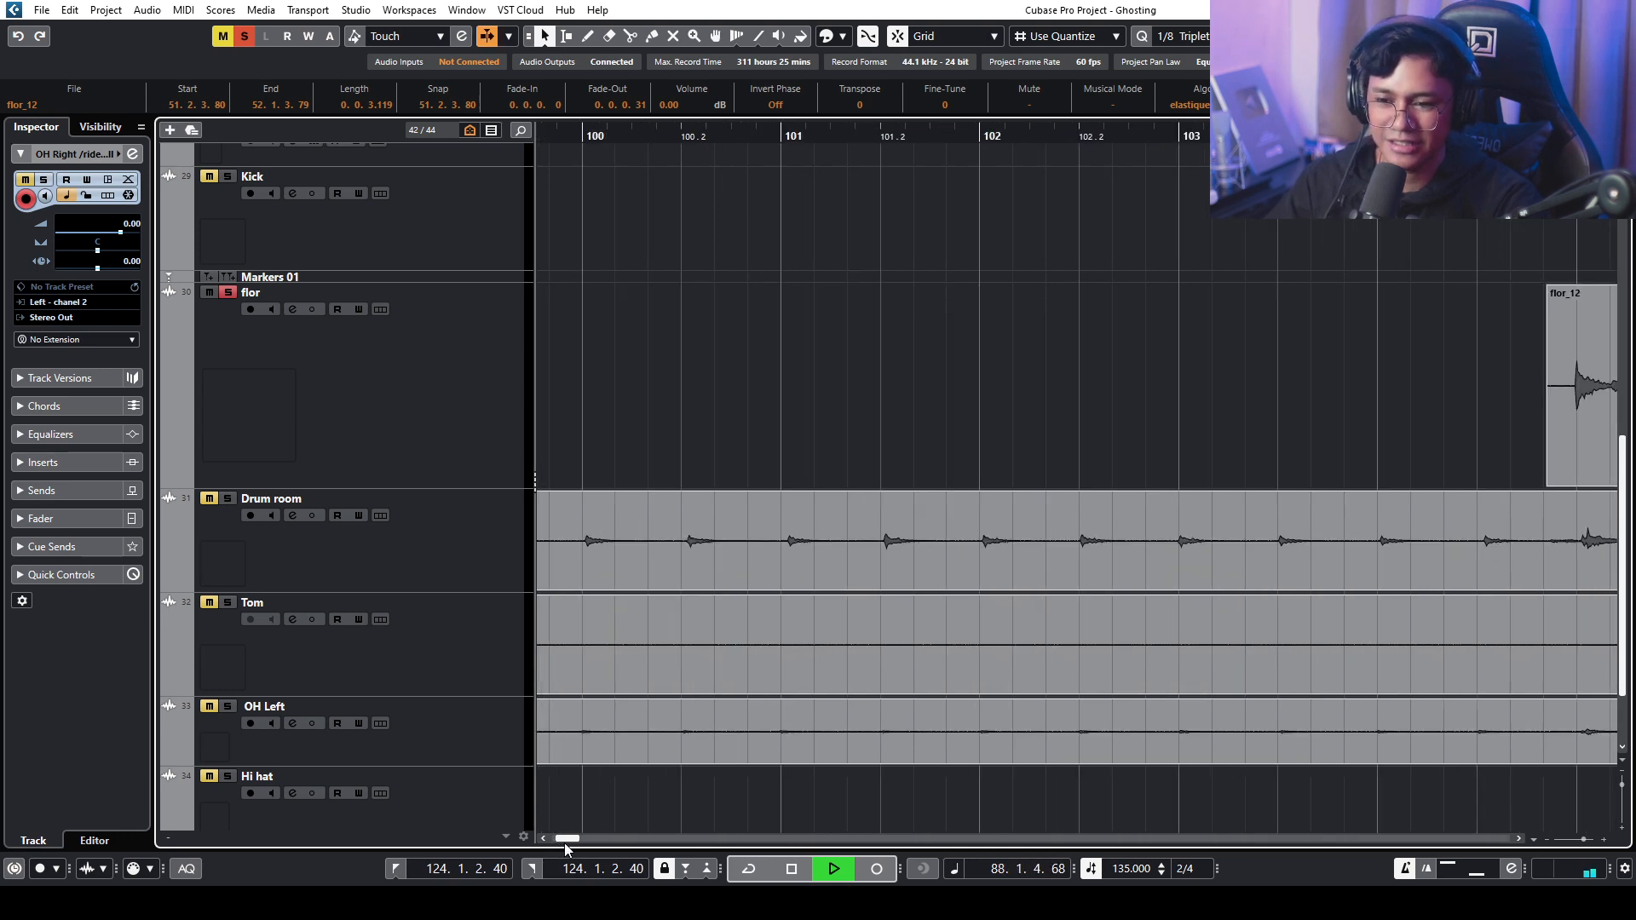
pyautogui.scroll(3, 782, 426)
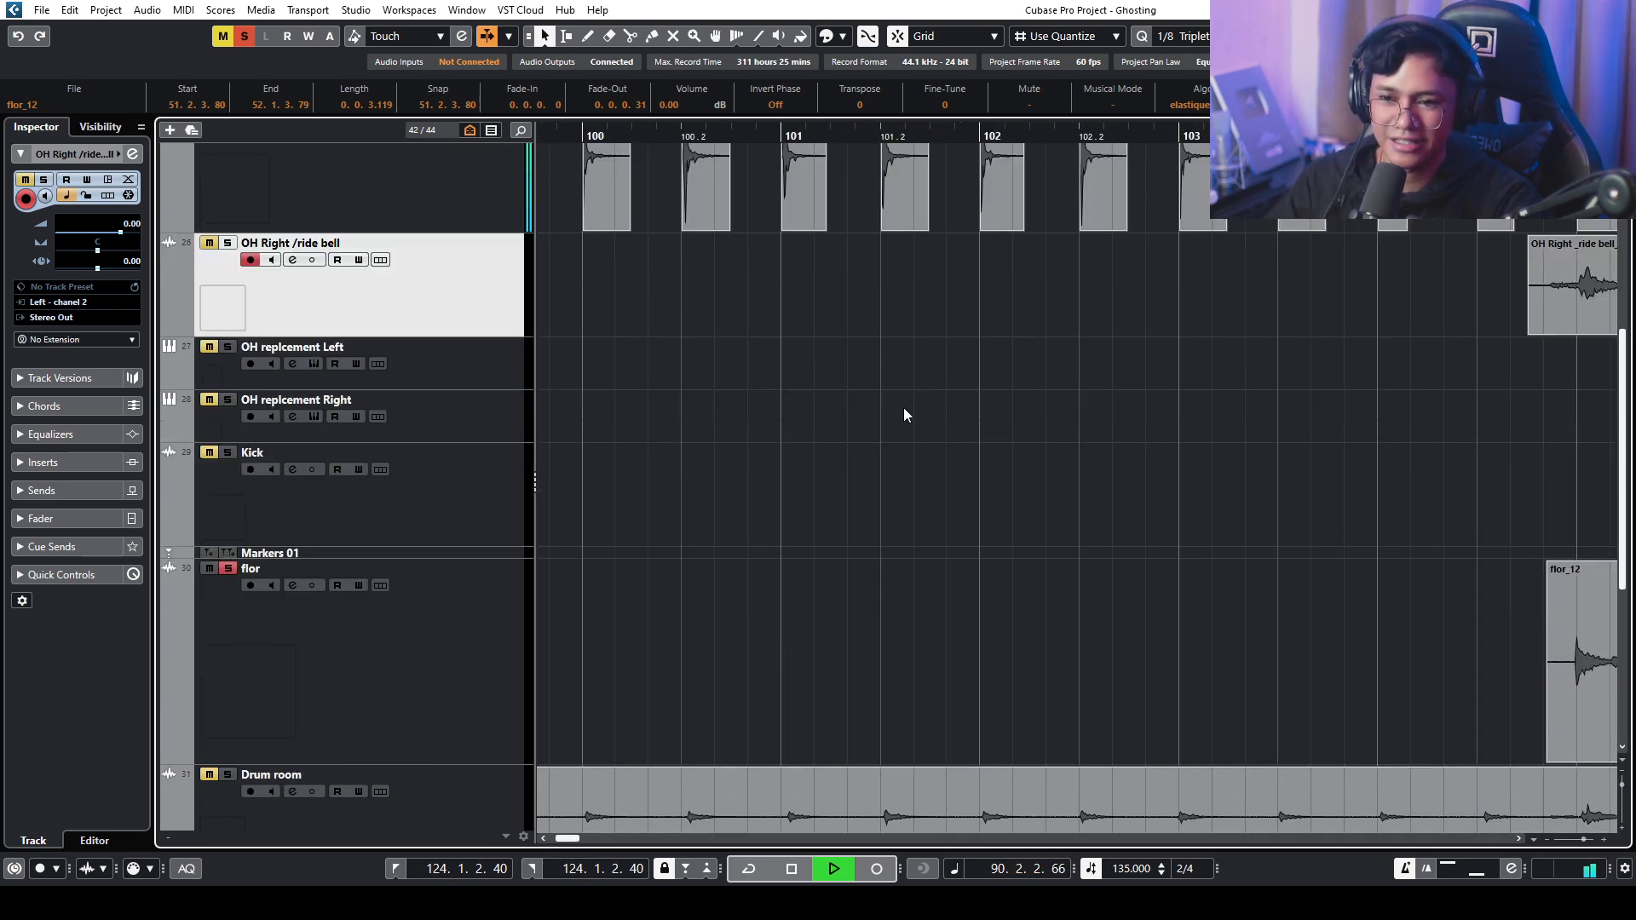
pyautogui.scroll(3, 899, 418)
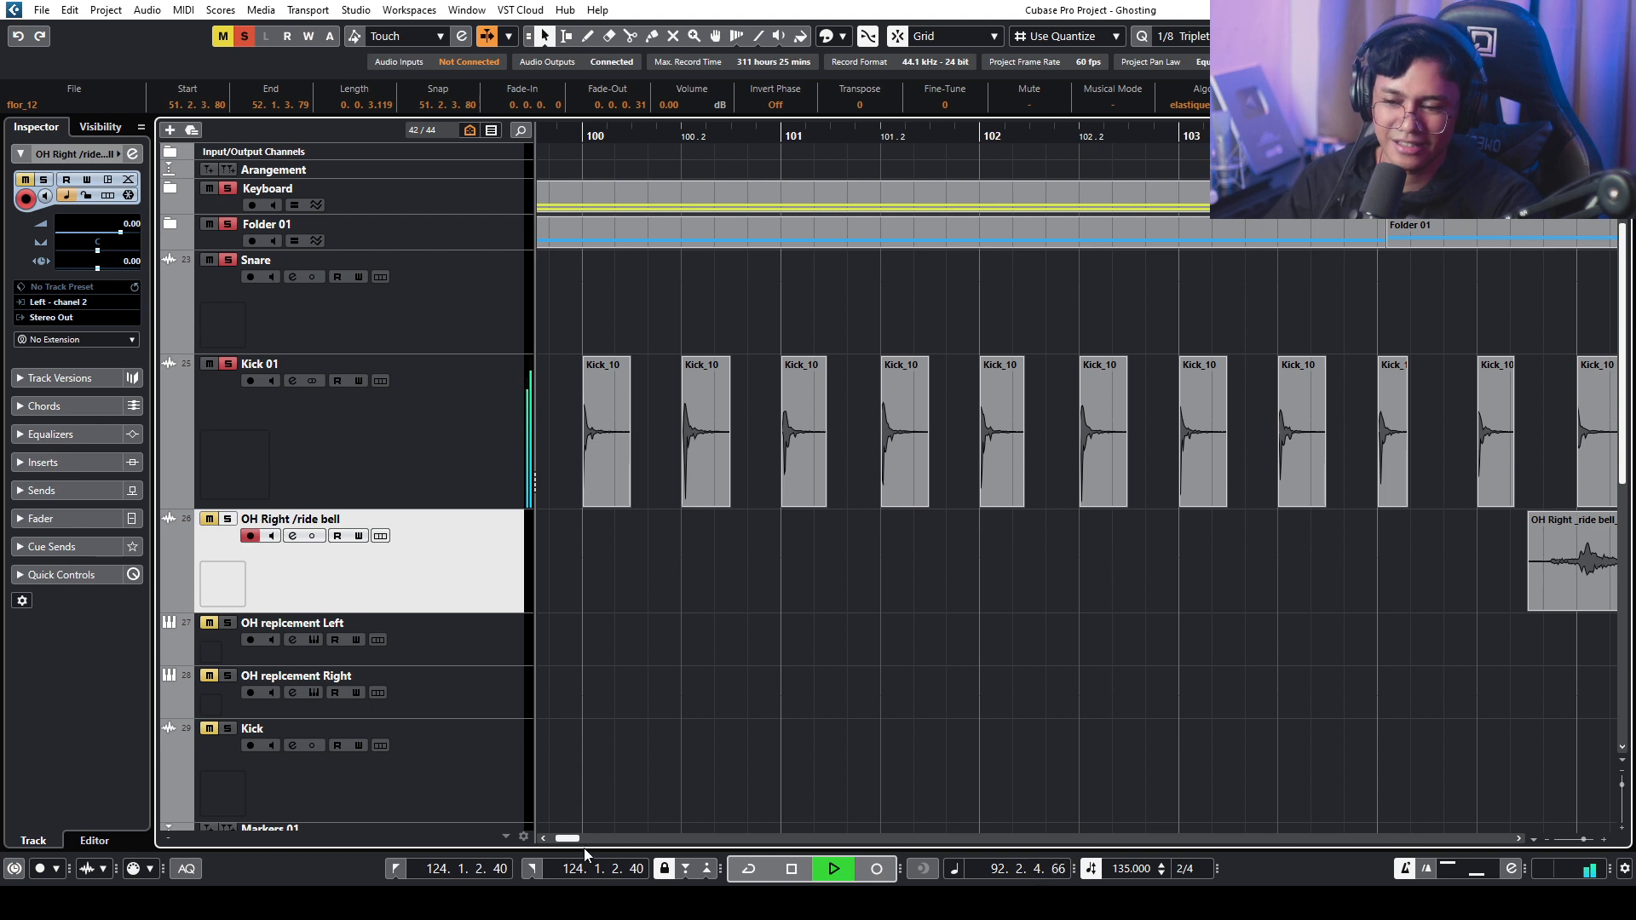
pyautogui.scroll(-4, 586, 153)
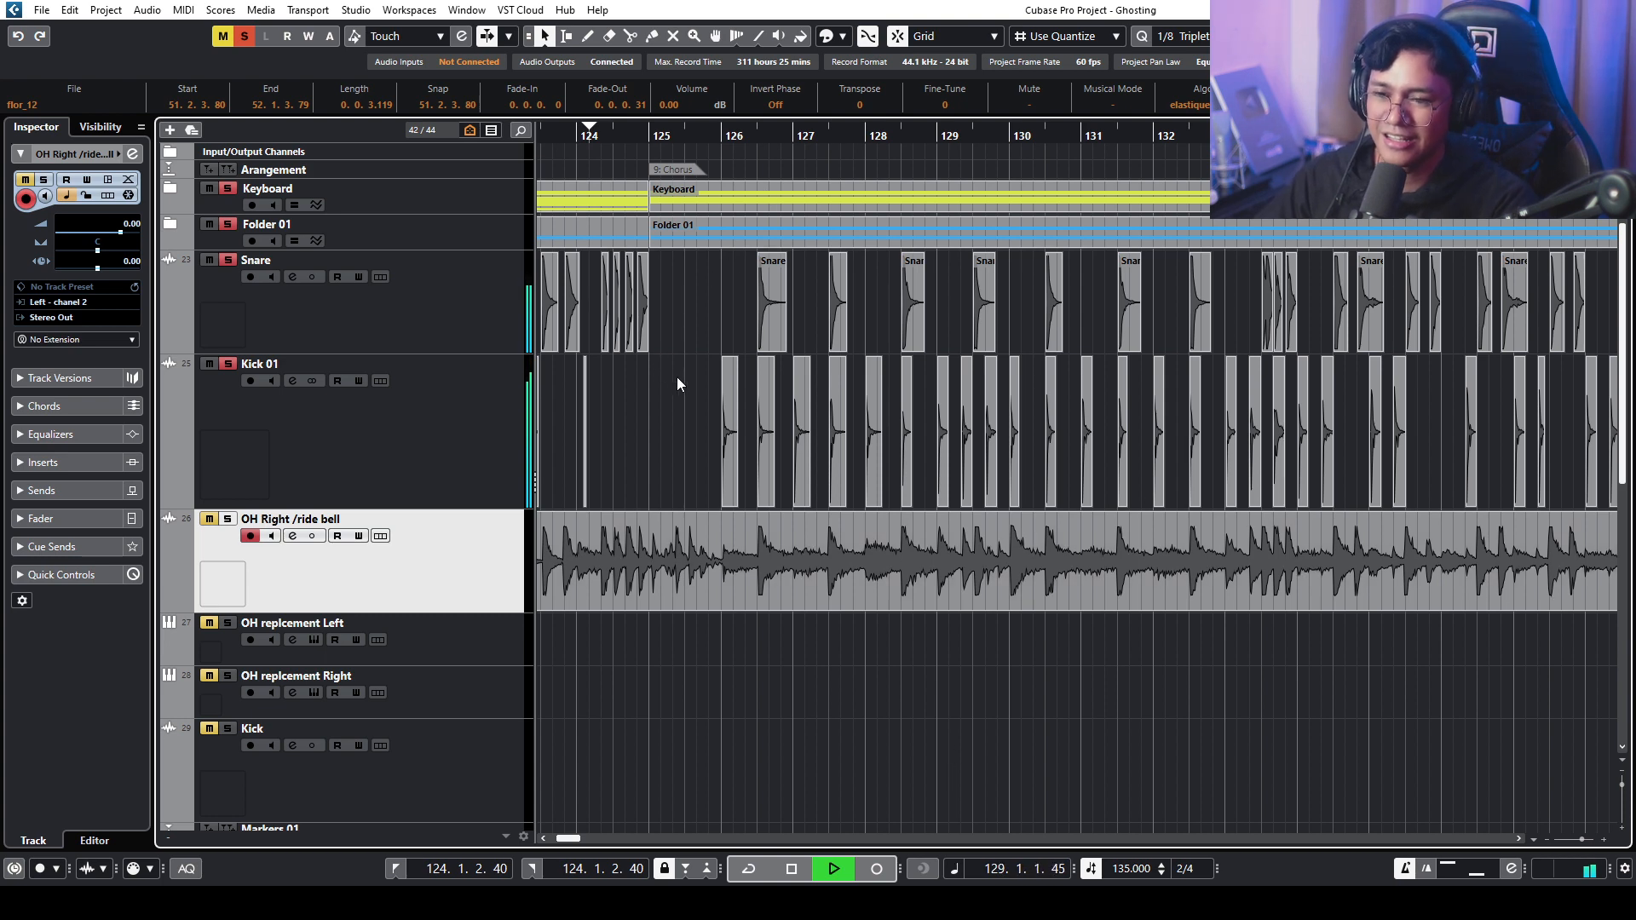
# - Stop playback and examine the uncut flor and Drum room recordings from bar 124
pyautogui.press('space')
pyautogui.scroll(-3, 693, 616)
pyautogui.scroll(-5, 702, 641)
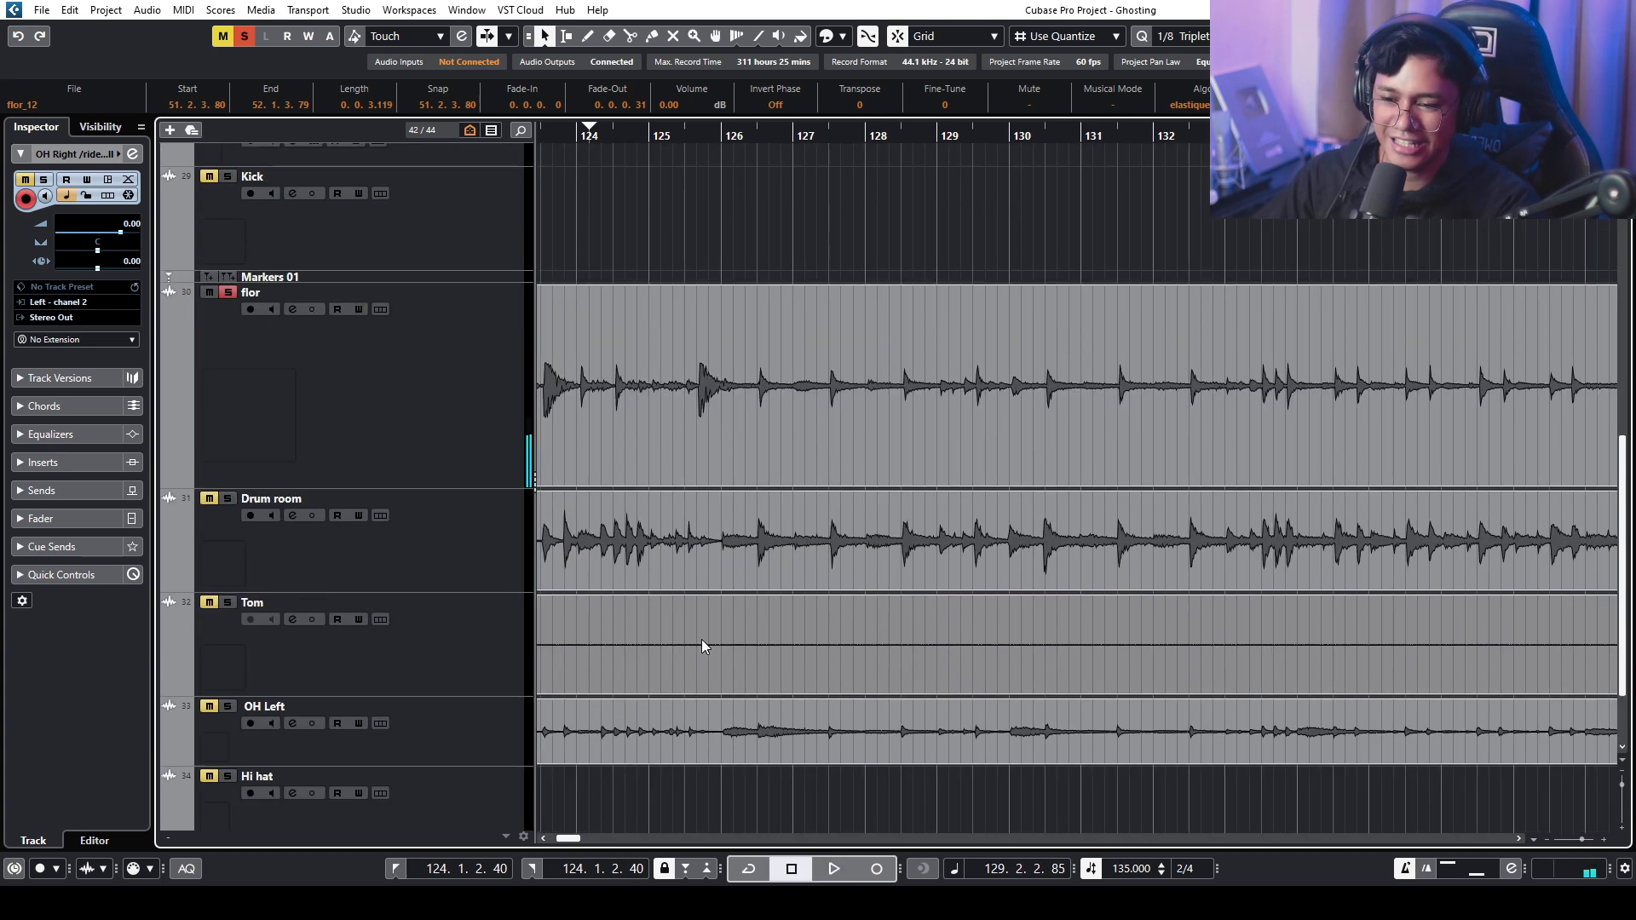
pyautogui.scroll(5, 703, 640)
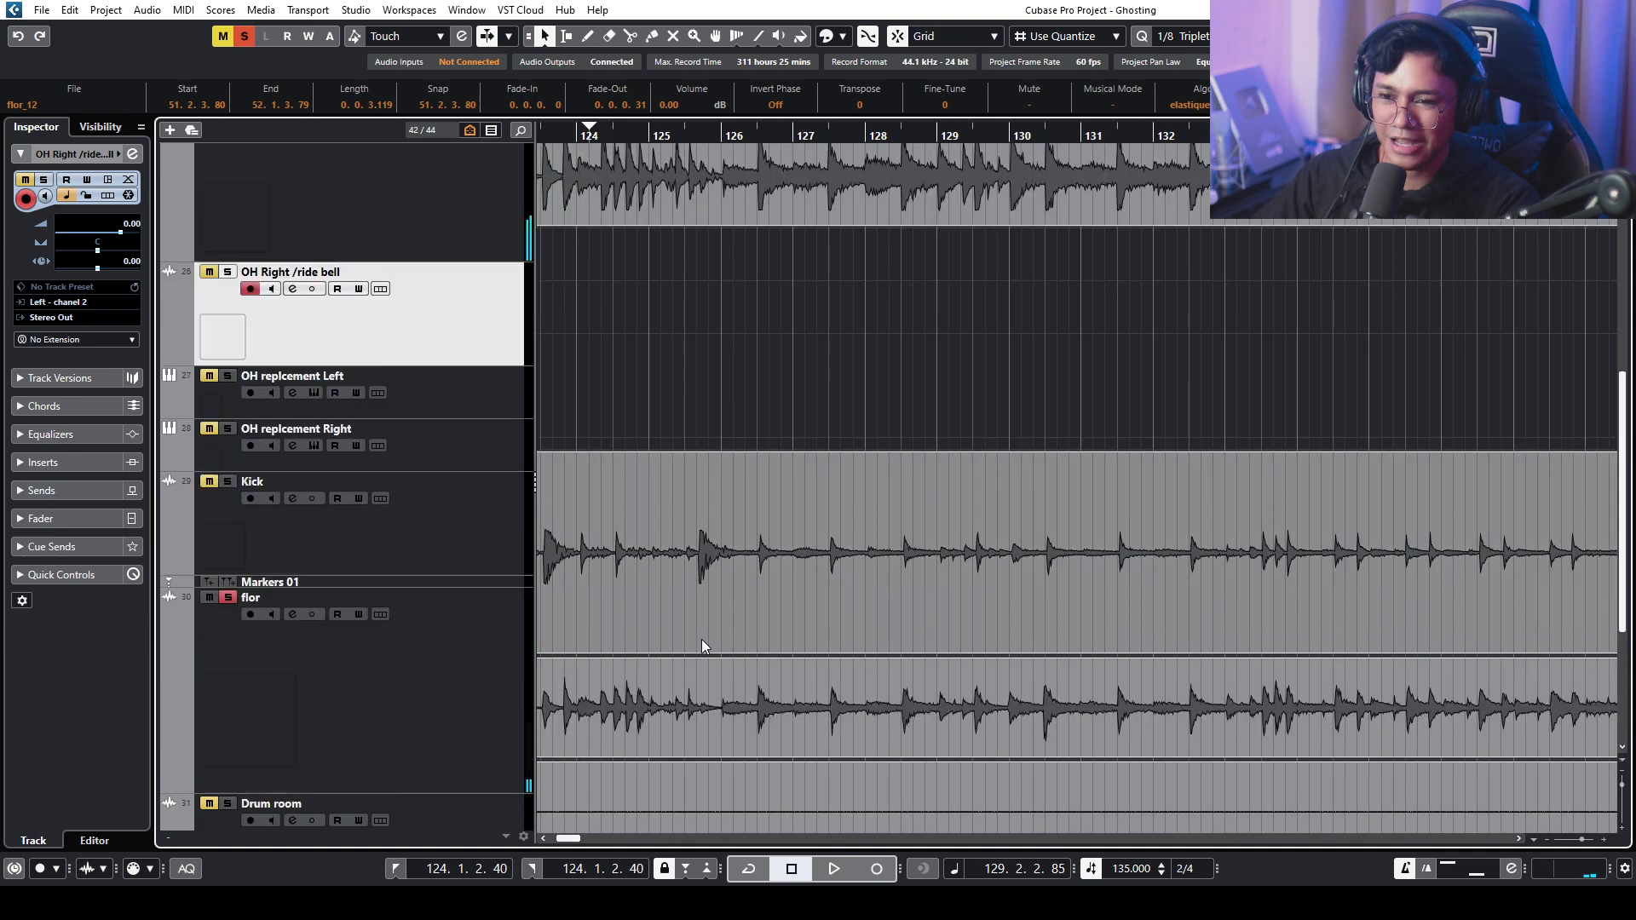
# - Take the flor track out of solo and compare the drum tracks' waveforms around bar 124
pyautogui.click(226, 596)
pyautogui.scroll(-5, 622, 580)
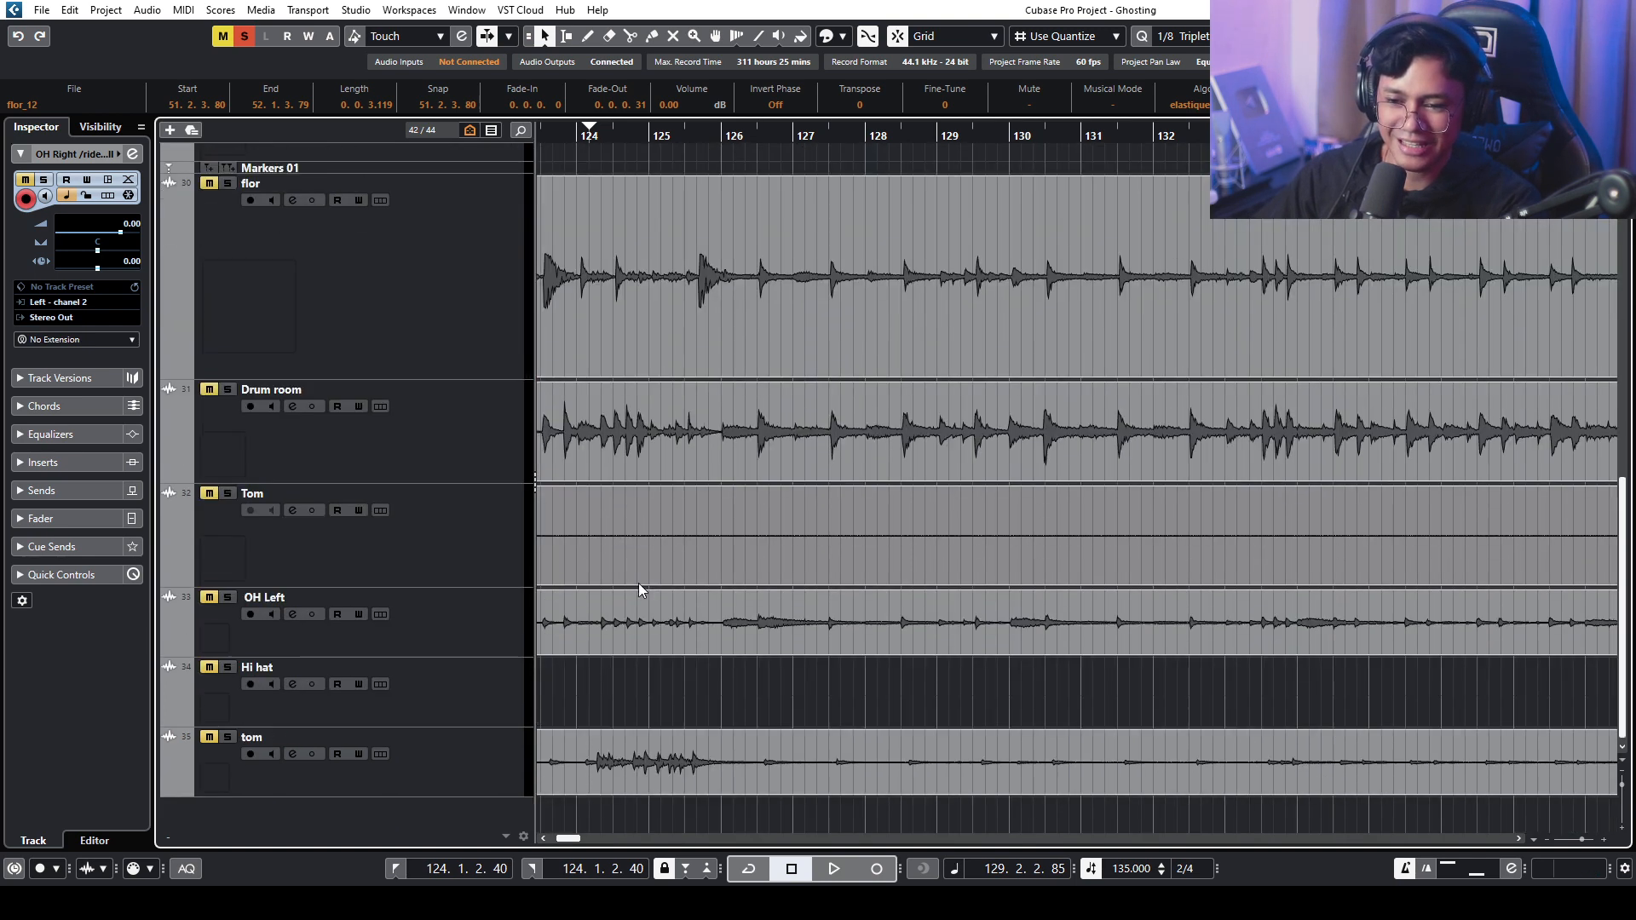
pyautogui.scroll(3, 640, 588)
pyautogui.scroll(2, 641, 583)
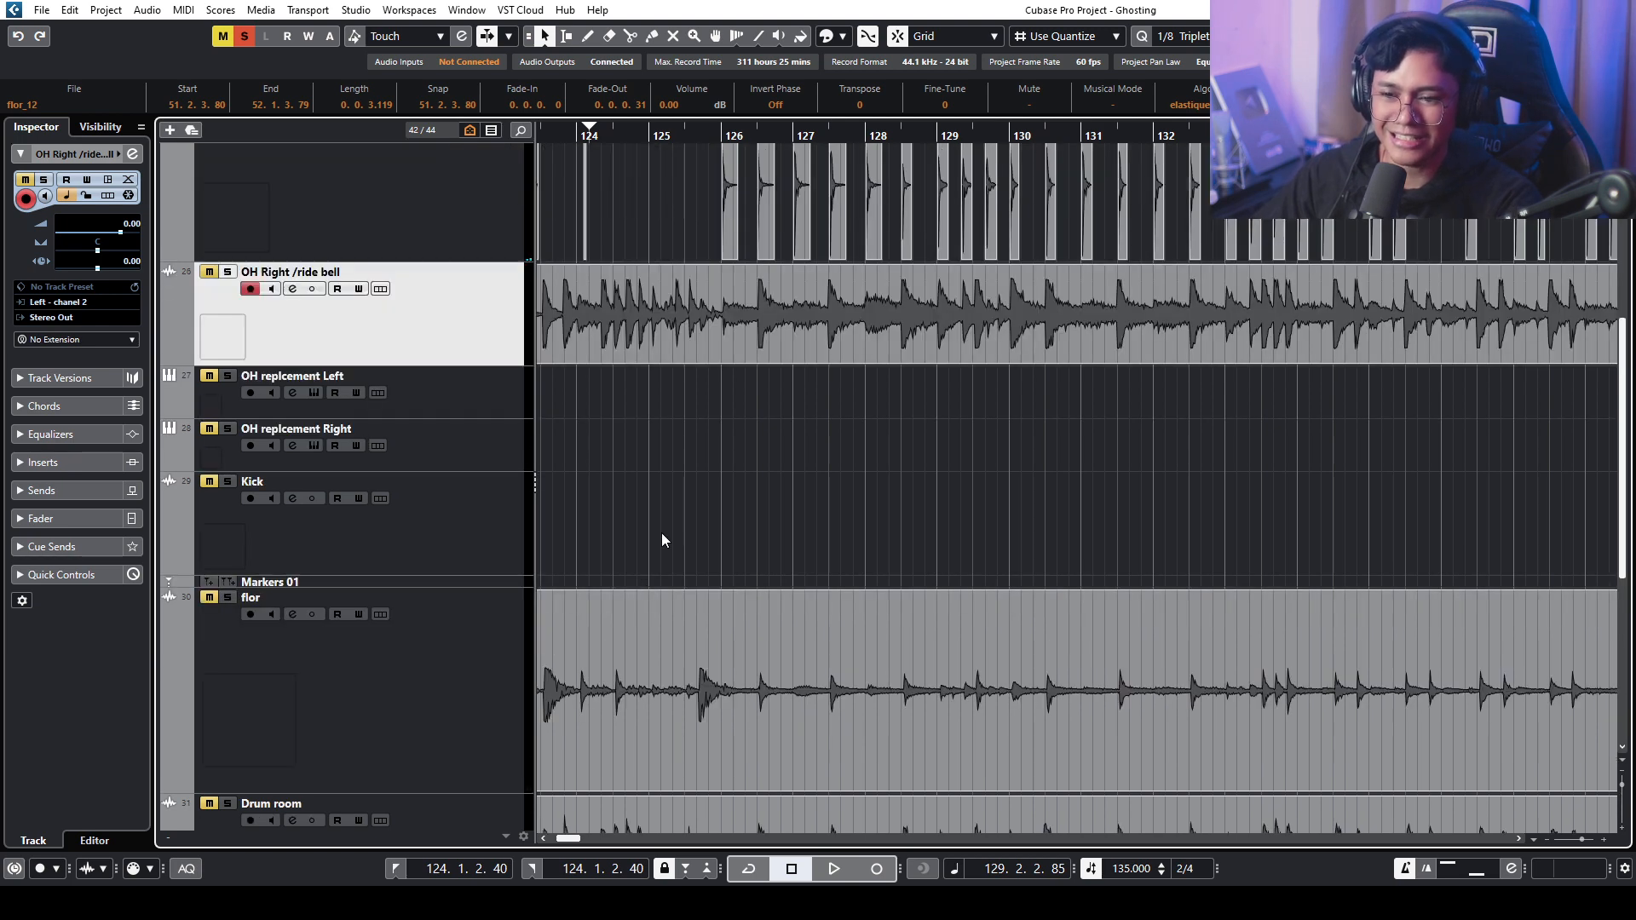
pyautogui.scroll(3, 764, 402)
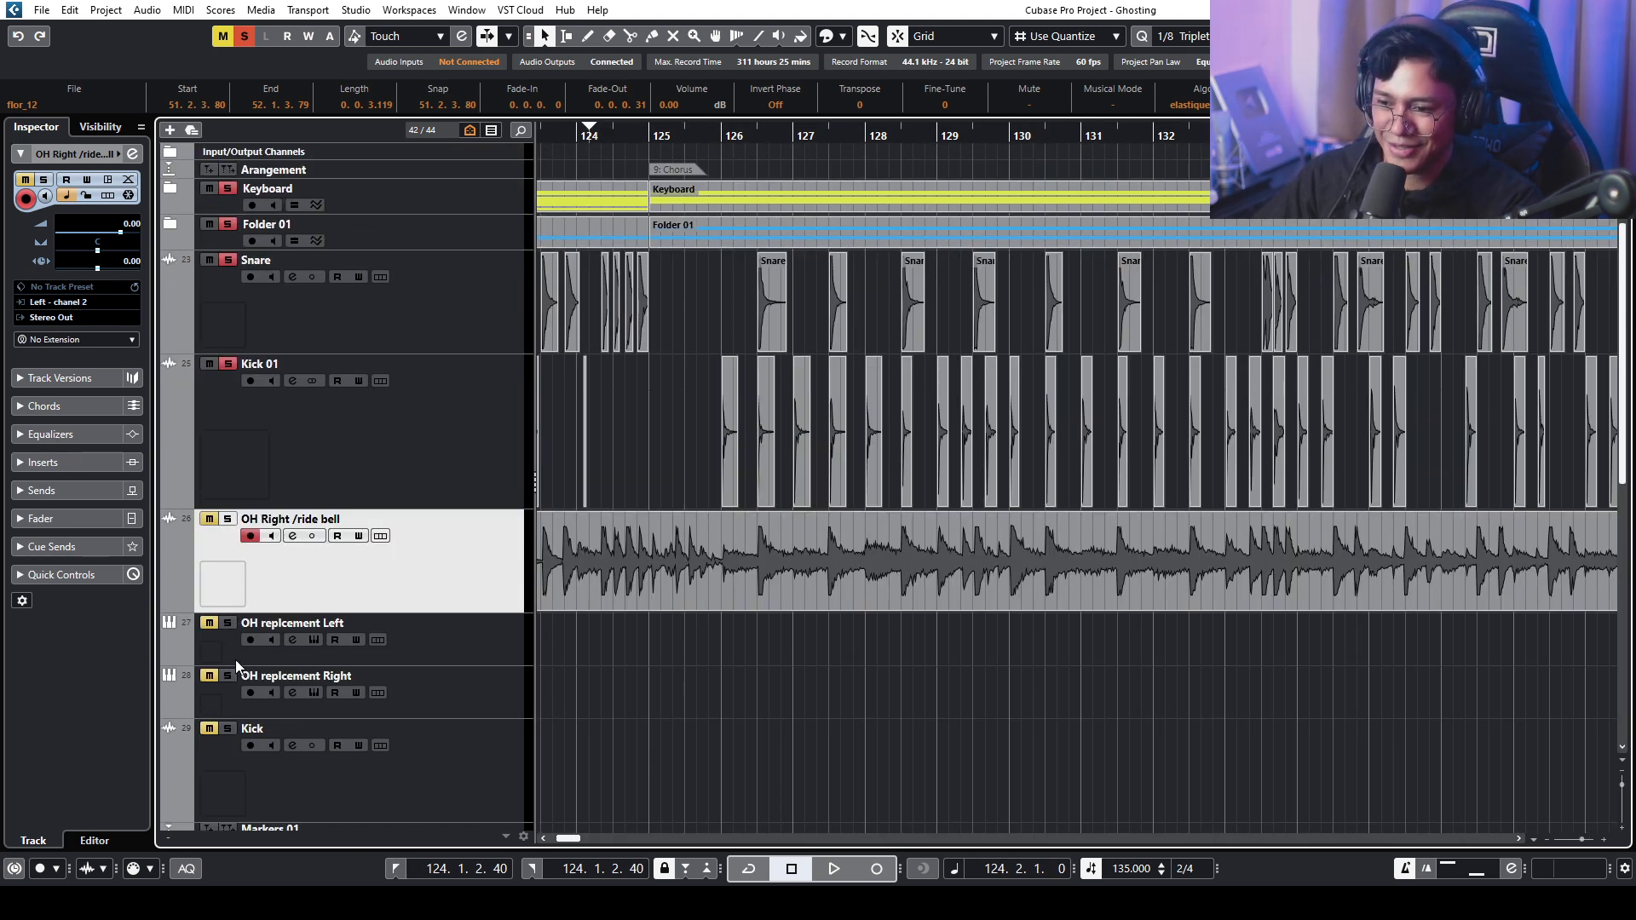
pyautogui.scroll(-2, 235, 707)
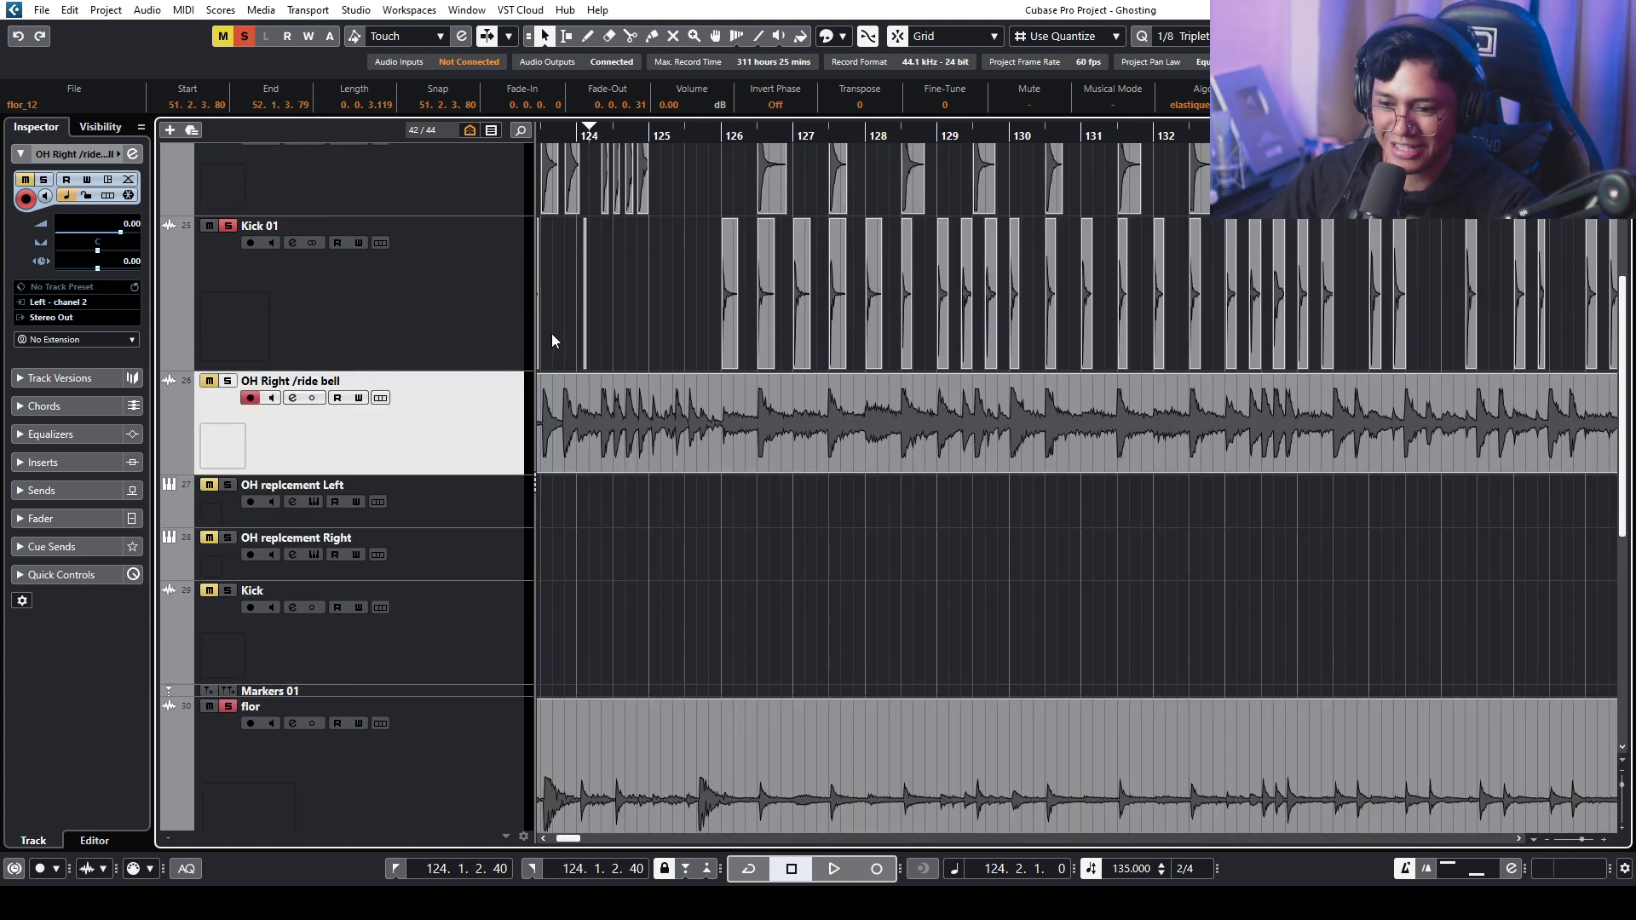
pyautogui.scroll(-4, 400, 669)
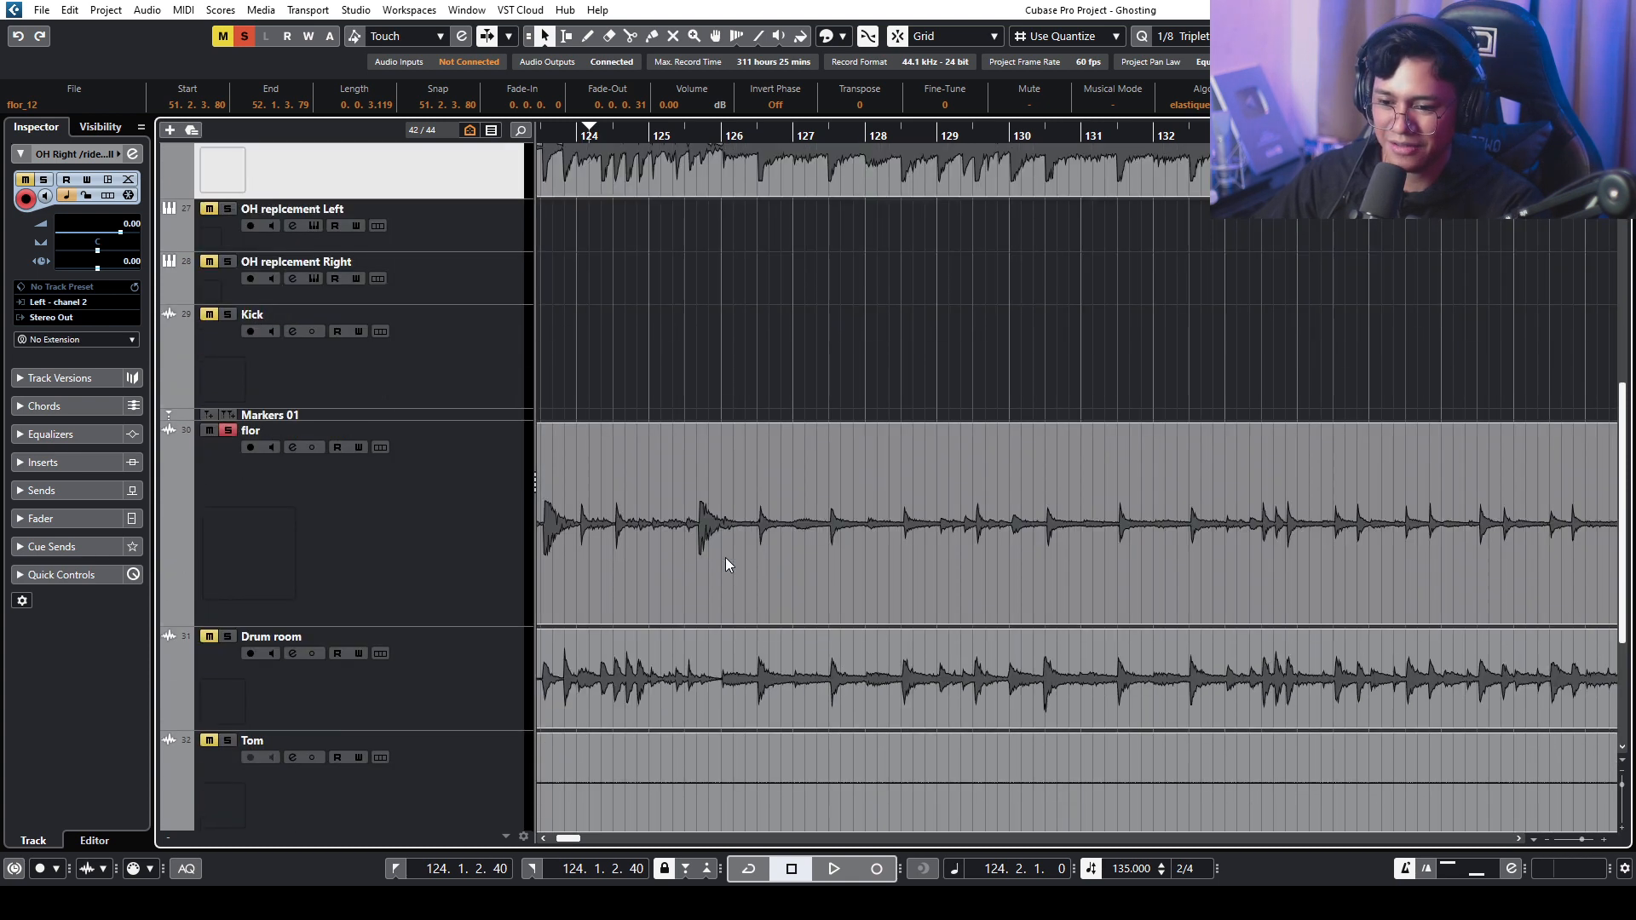
# - Solo the Drum room track and listen to it together with flor around bar 124
pyautogui.click(227, 636)
pyautogui.press('space')
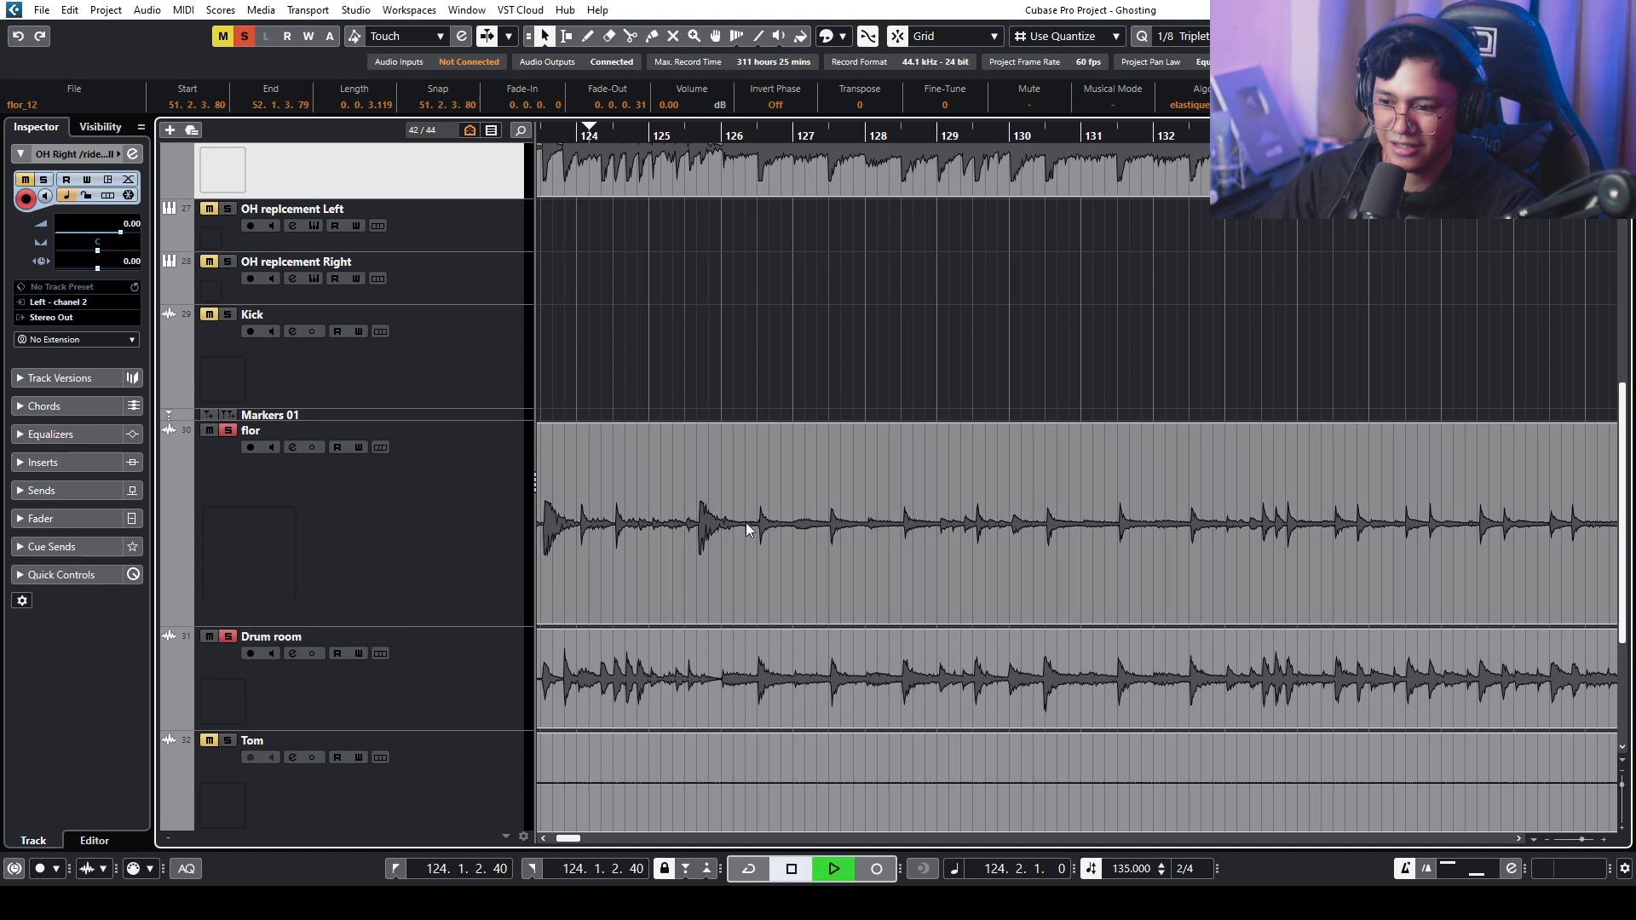
pyautogui.moveTo(488, 141); pyautogui.dragTo(492, 142)
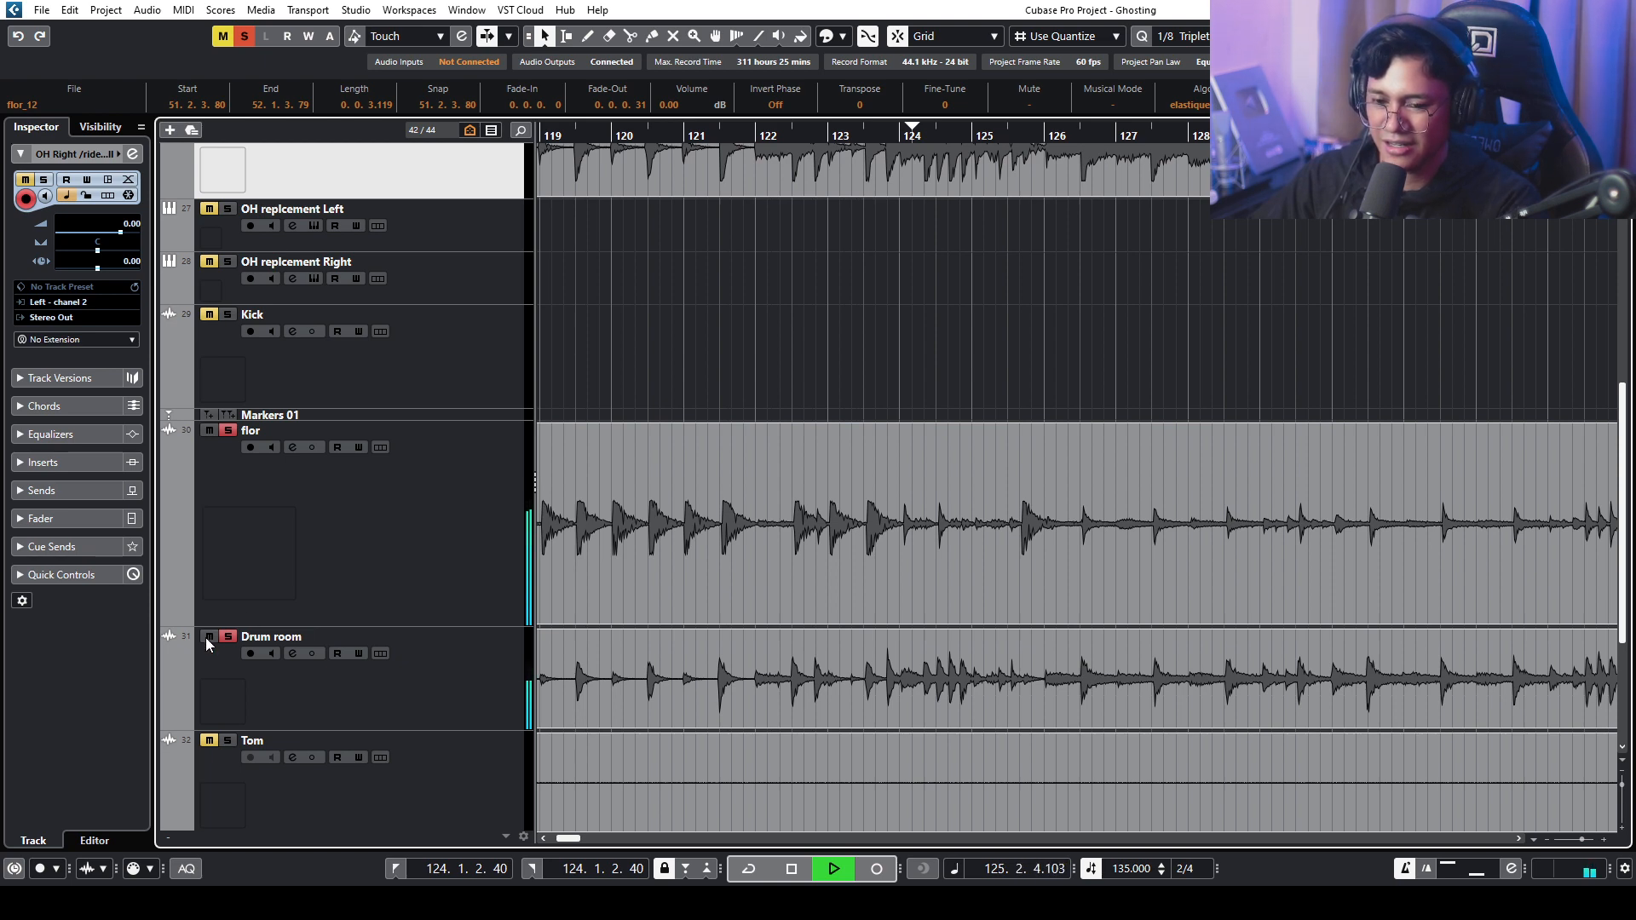
# - Stop playback and mute the Drum room and flor tracks
pyautogui.press('space')
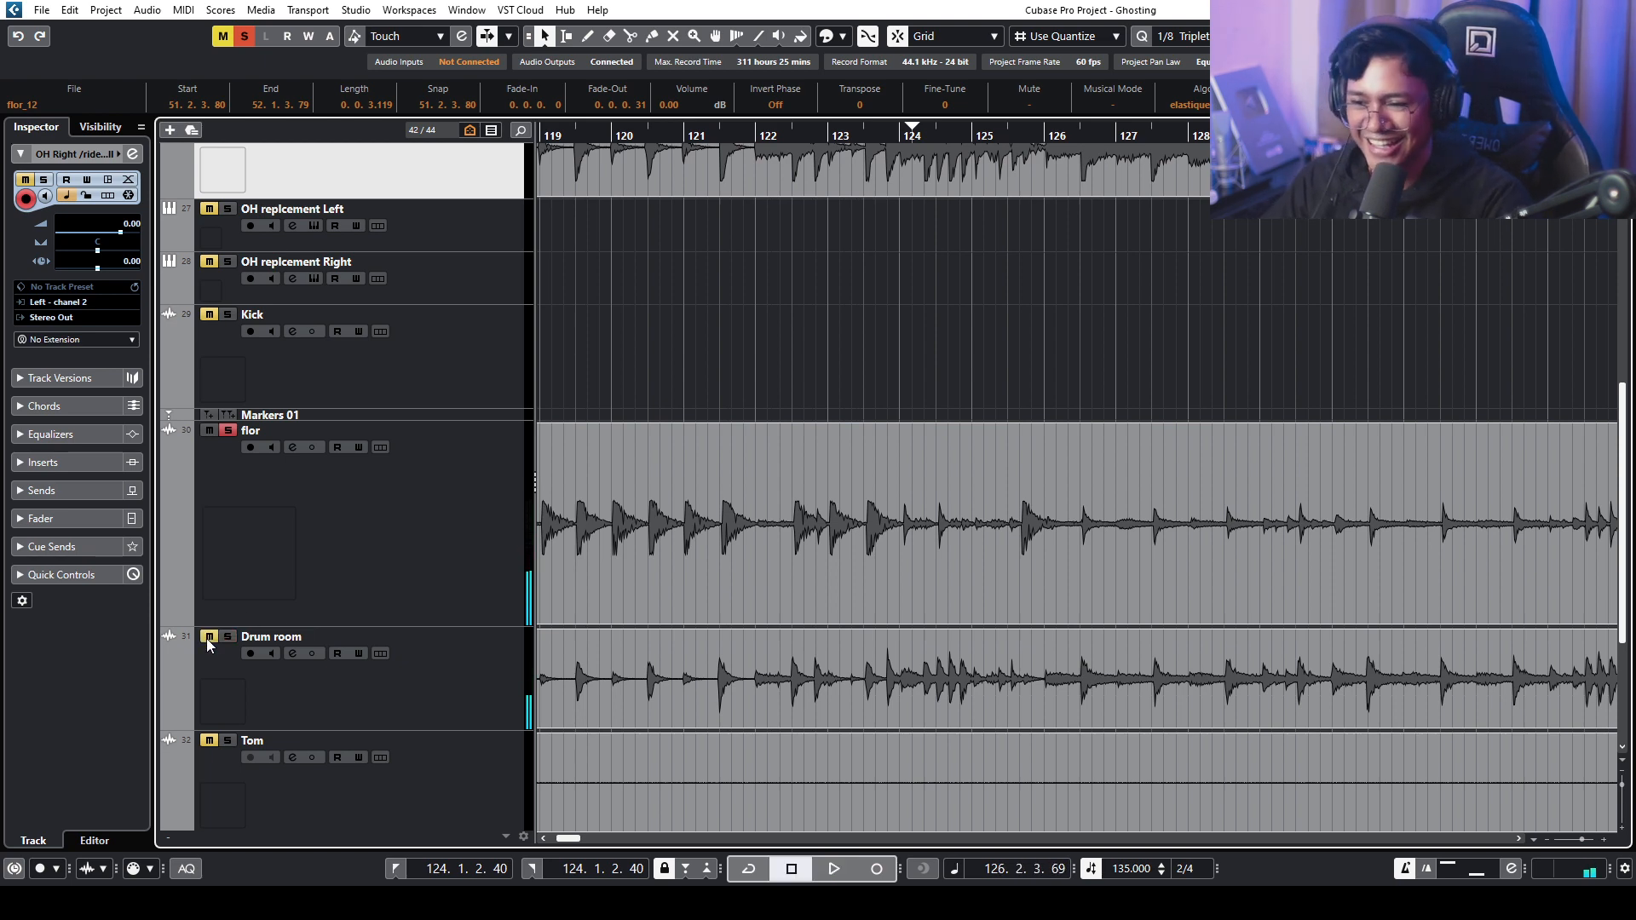
pyautogui.click(209, 637)
pyautogui.click(208, 431)
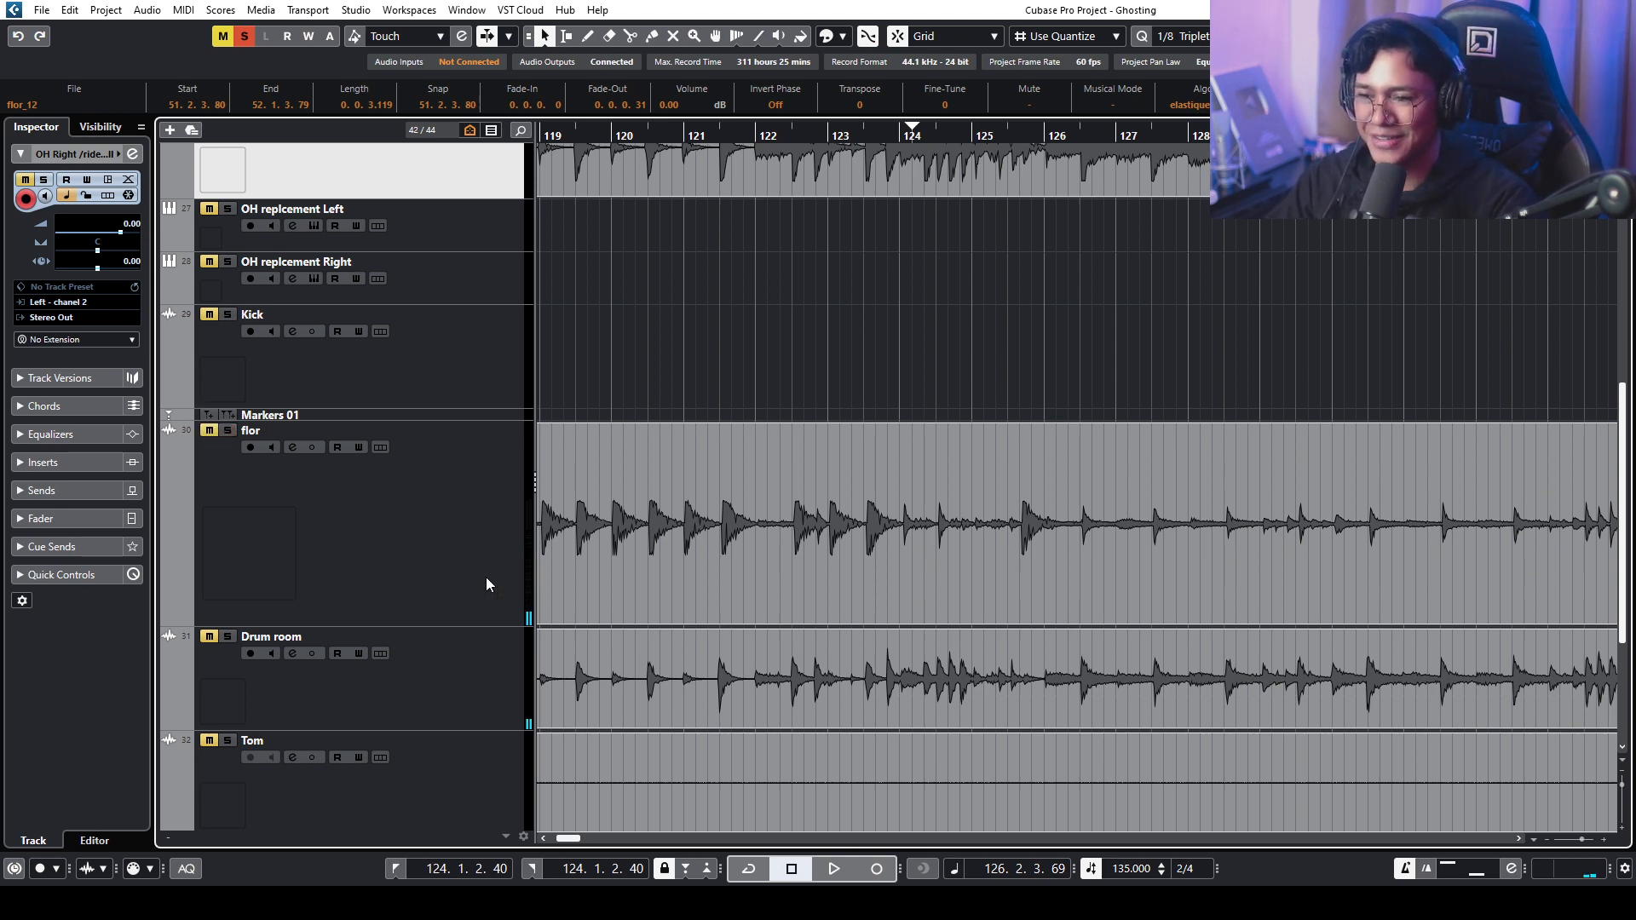
# - Play the edited Snare and Kick 01 tracks from just before bar 123 and look ahead to the uncut kick clip at bar 158
pyautogui.scroll(6, 443, 607)
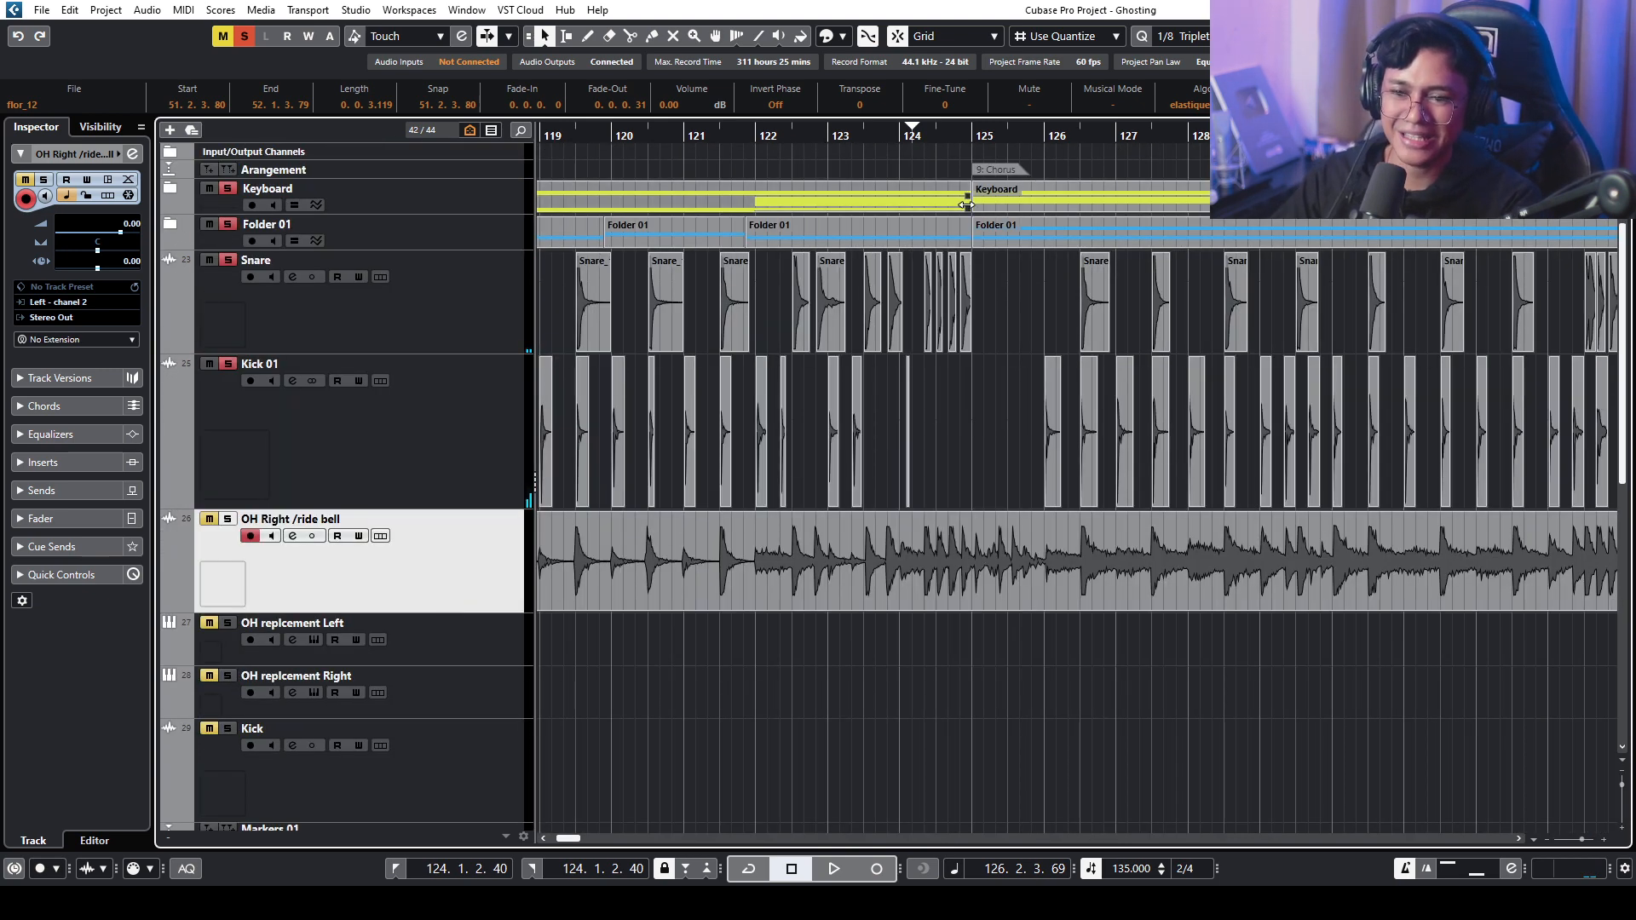
pyautogui.click(825, 152)
pyautogui.press('space')
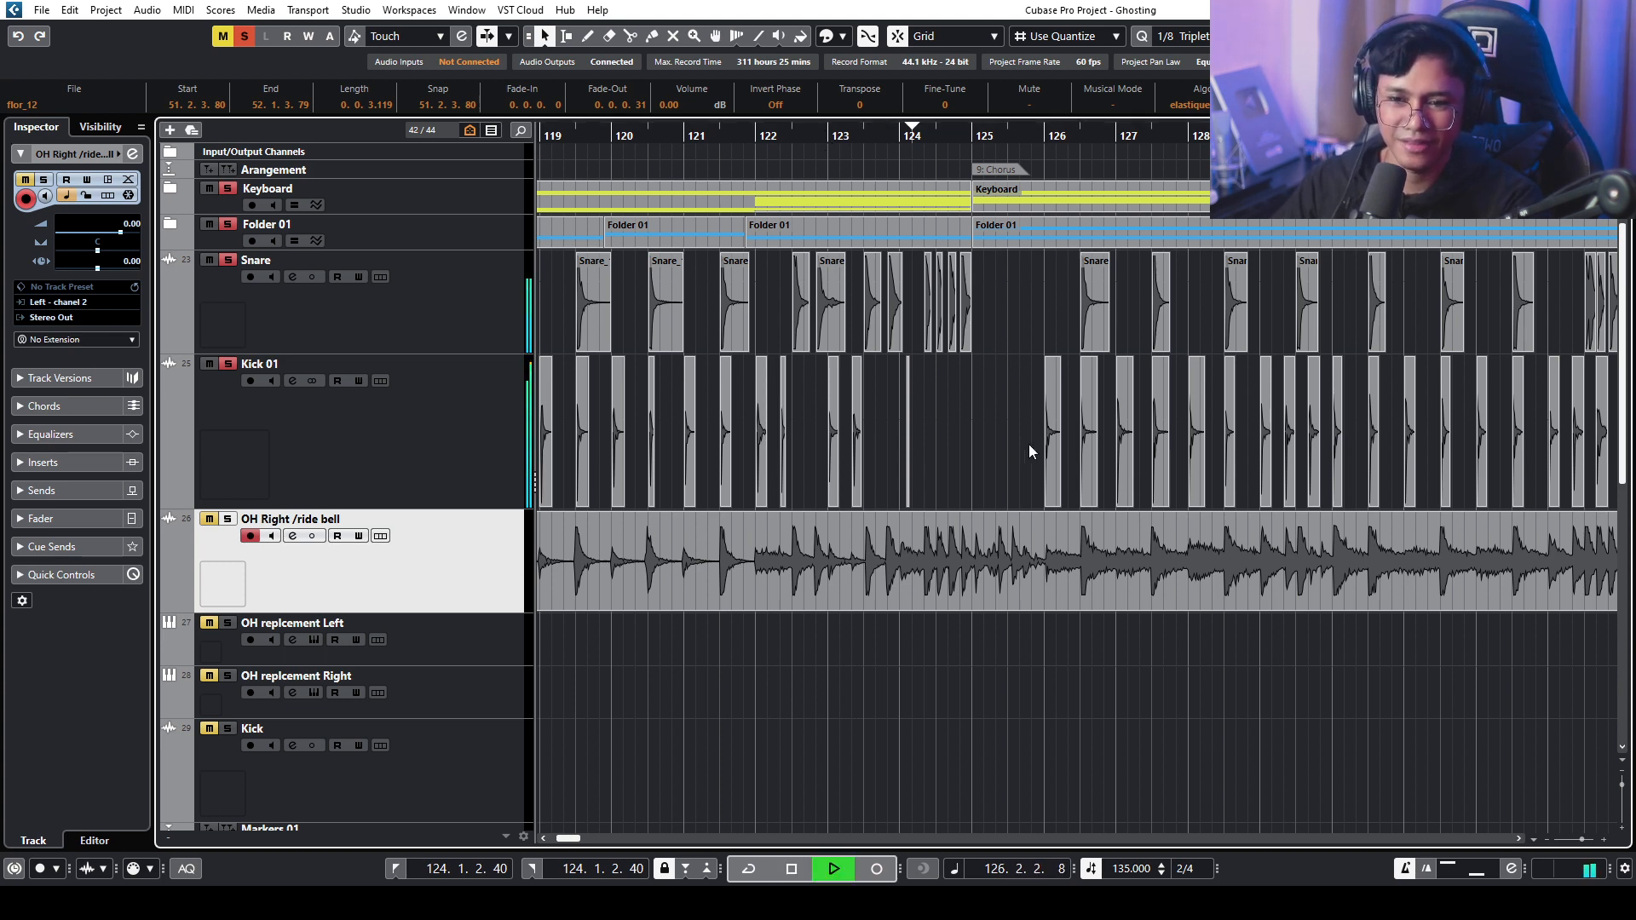
pyautogui.moveTo(568, 840); pyautogui.dragTo(573, 842)
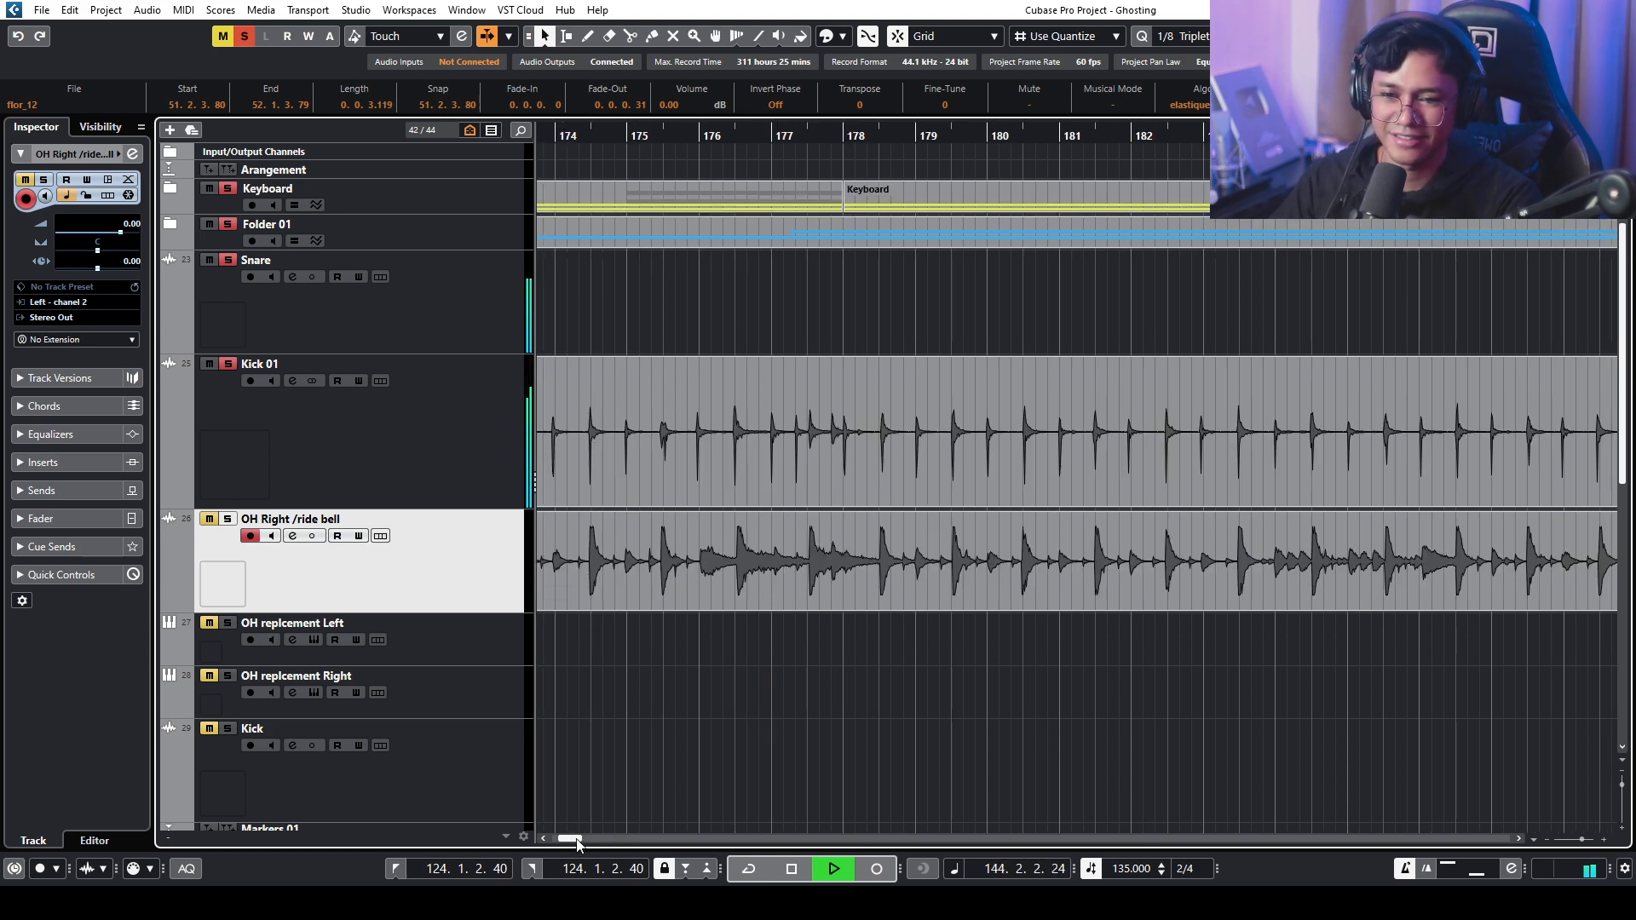
pyautogui.moveTo(578, 844); pyautogui.dragTo(576, 845)
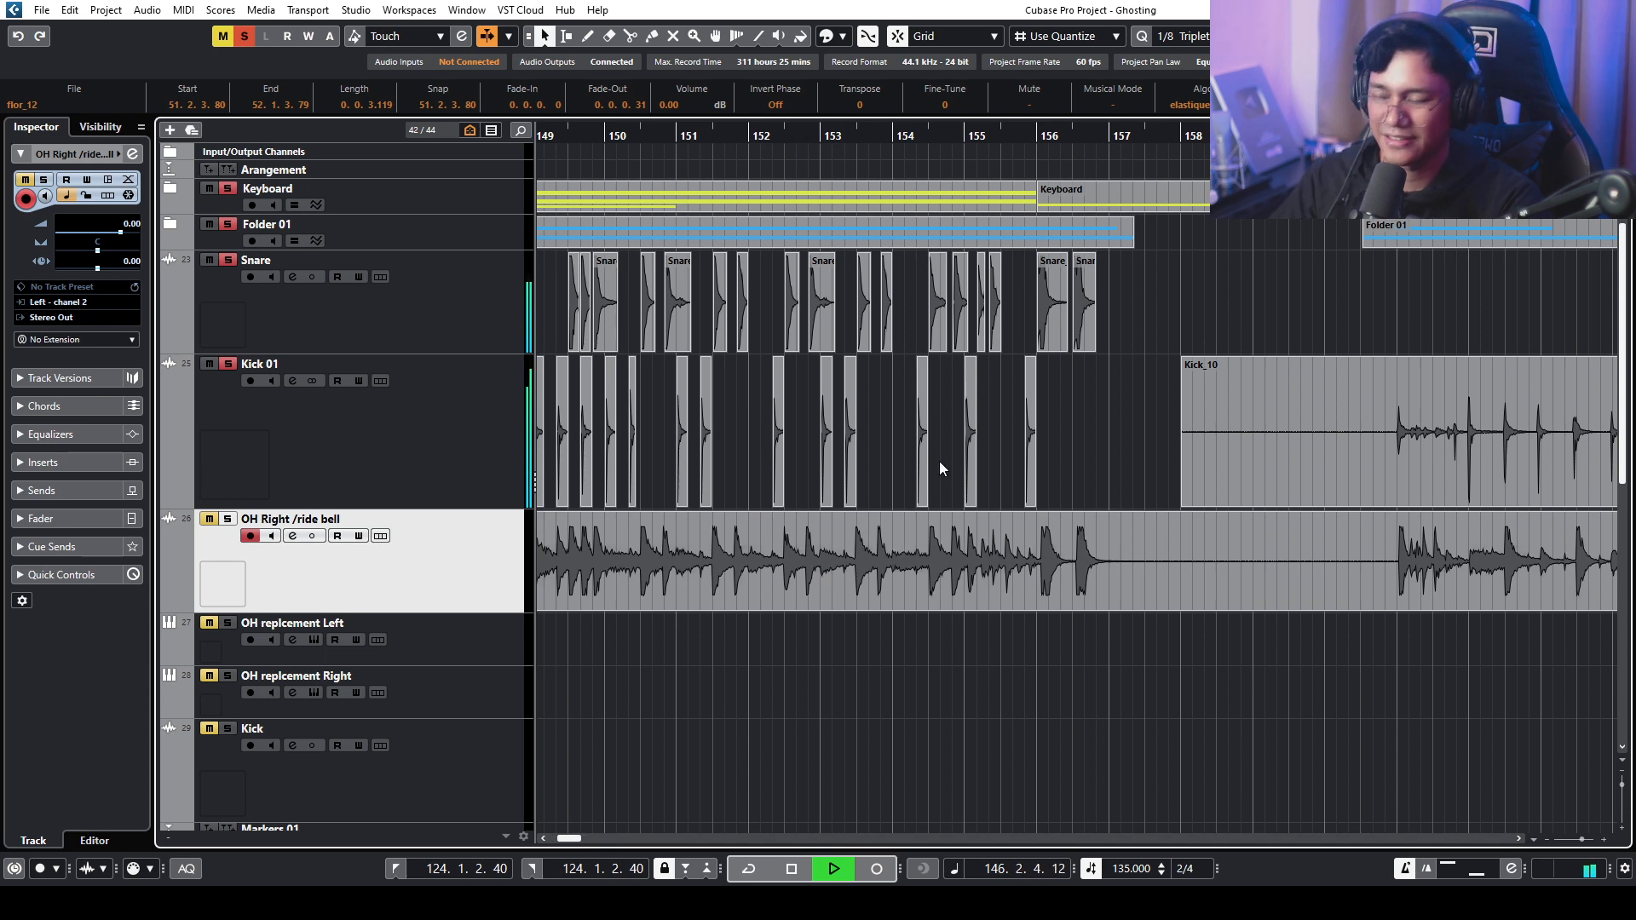
pyautogui.press('space')
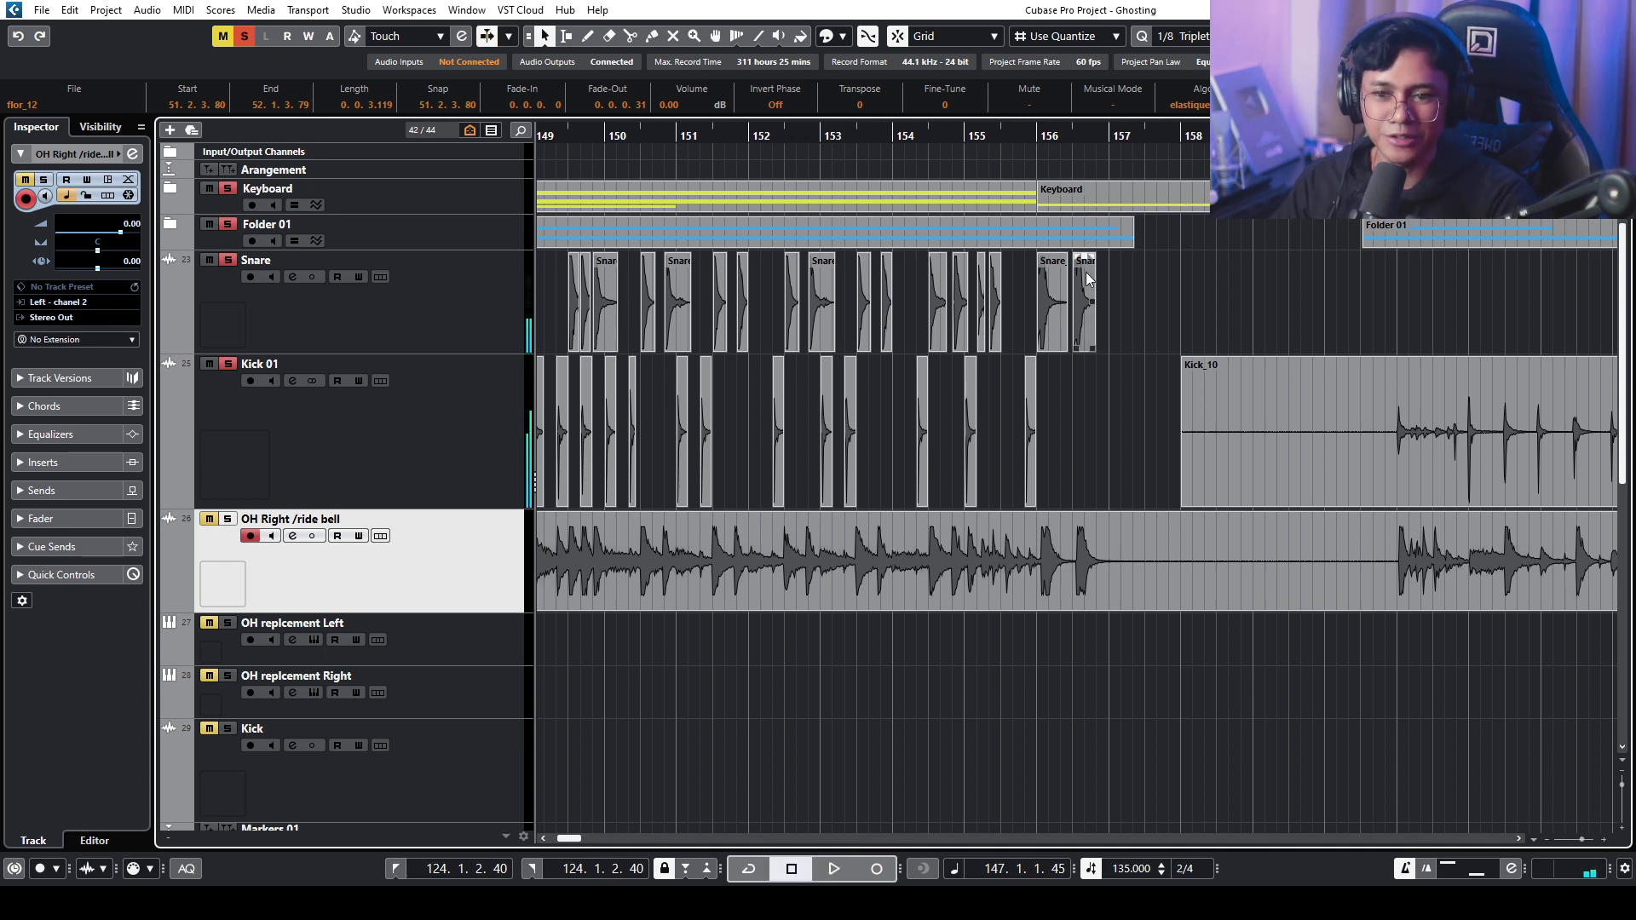